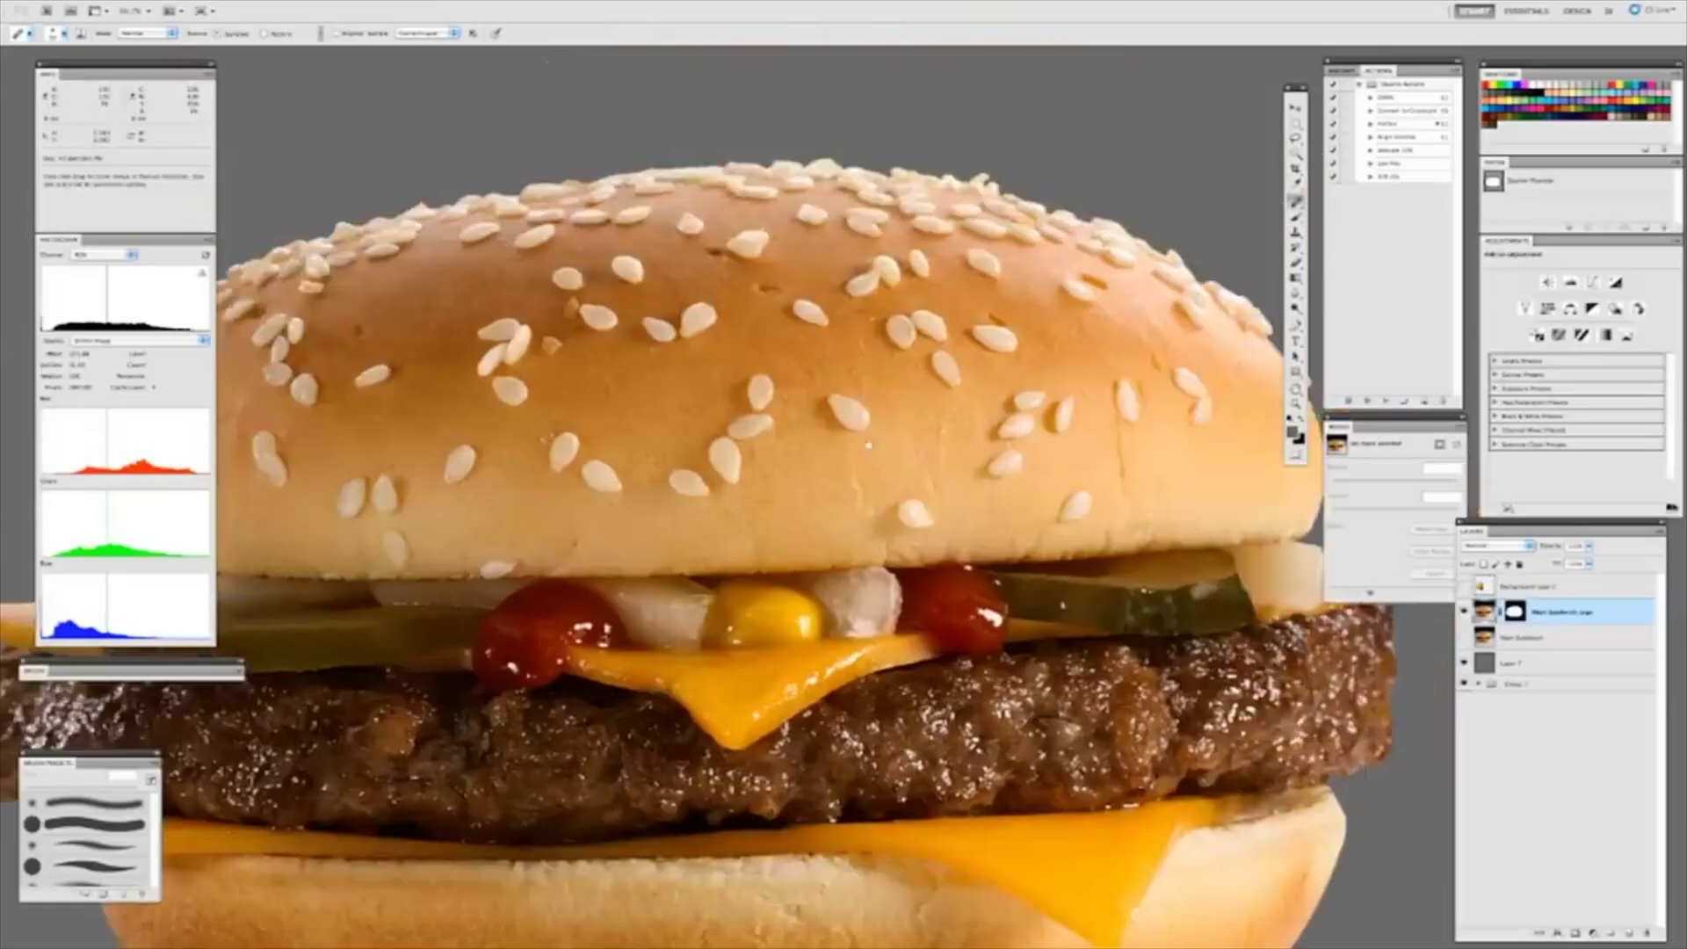
# Find 'quarter' on the efood menu, add two Quarter Pounder with Cheese, and continue to checkout
pyautogui.keyDown('alt'); pyautogui.scroll(2, 966, 452); pyautogui.keyUp('alt')
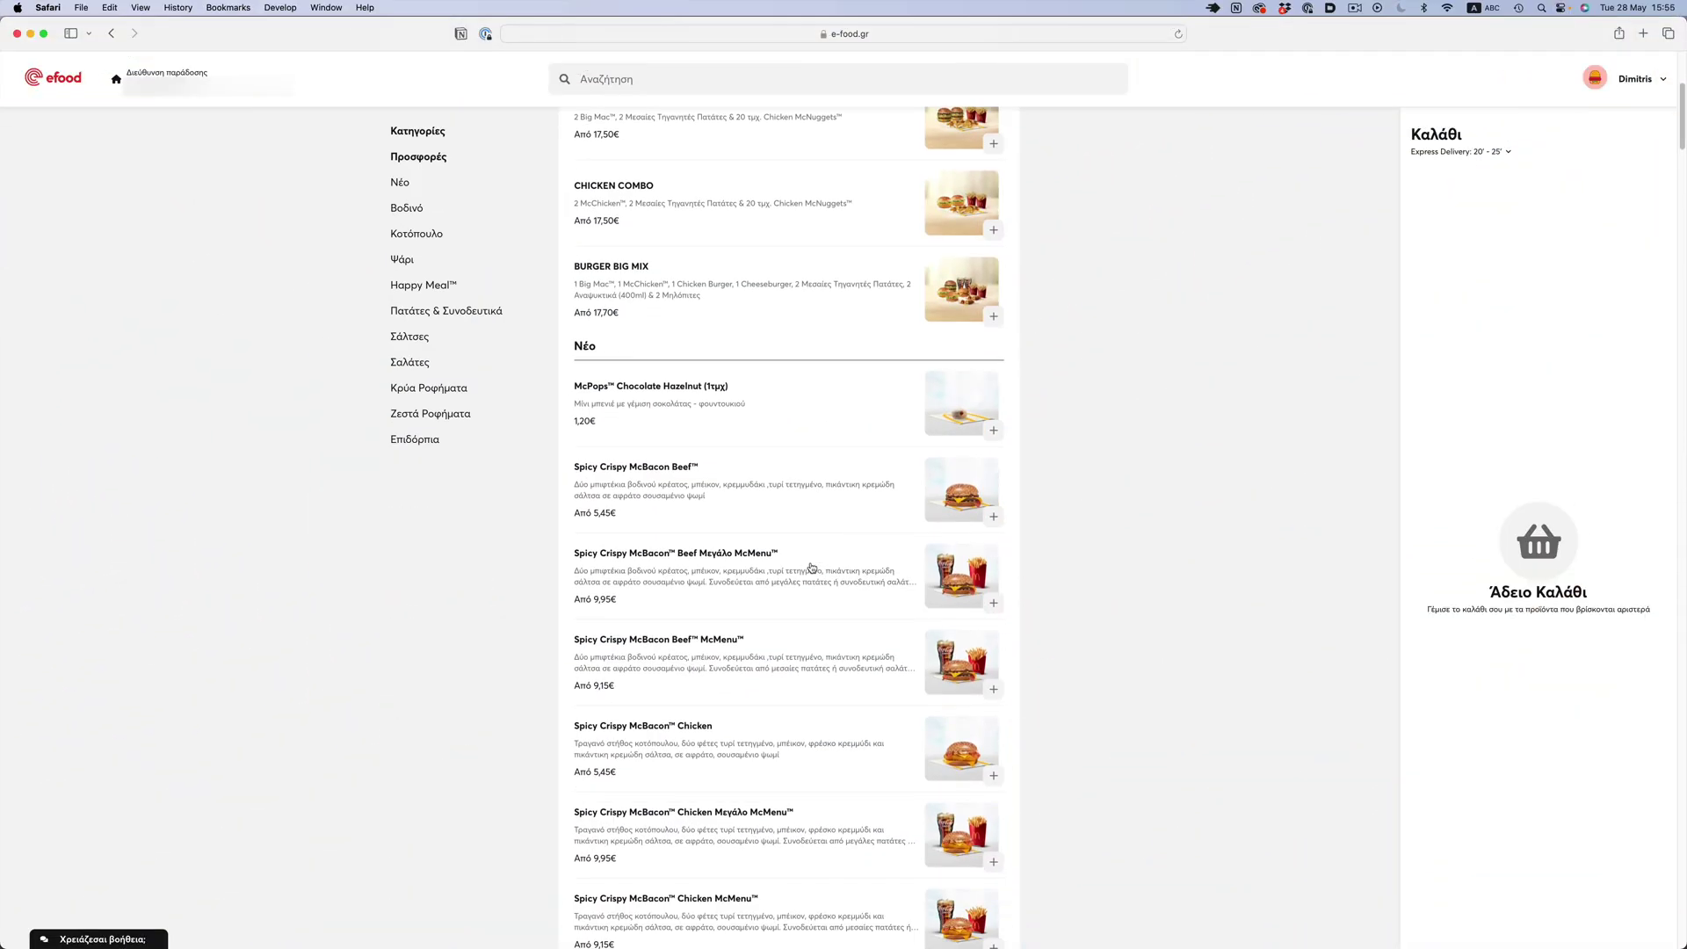
pyautogui.press('super+f')
pyautogui.write('quarter')
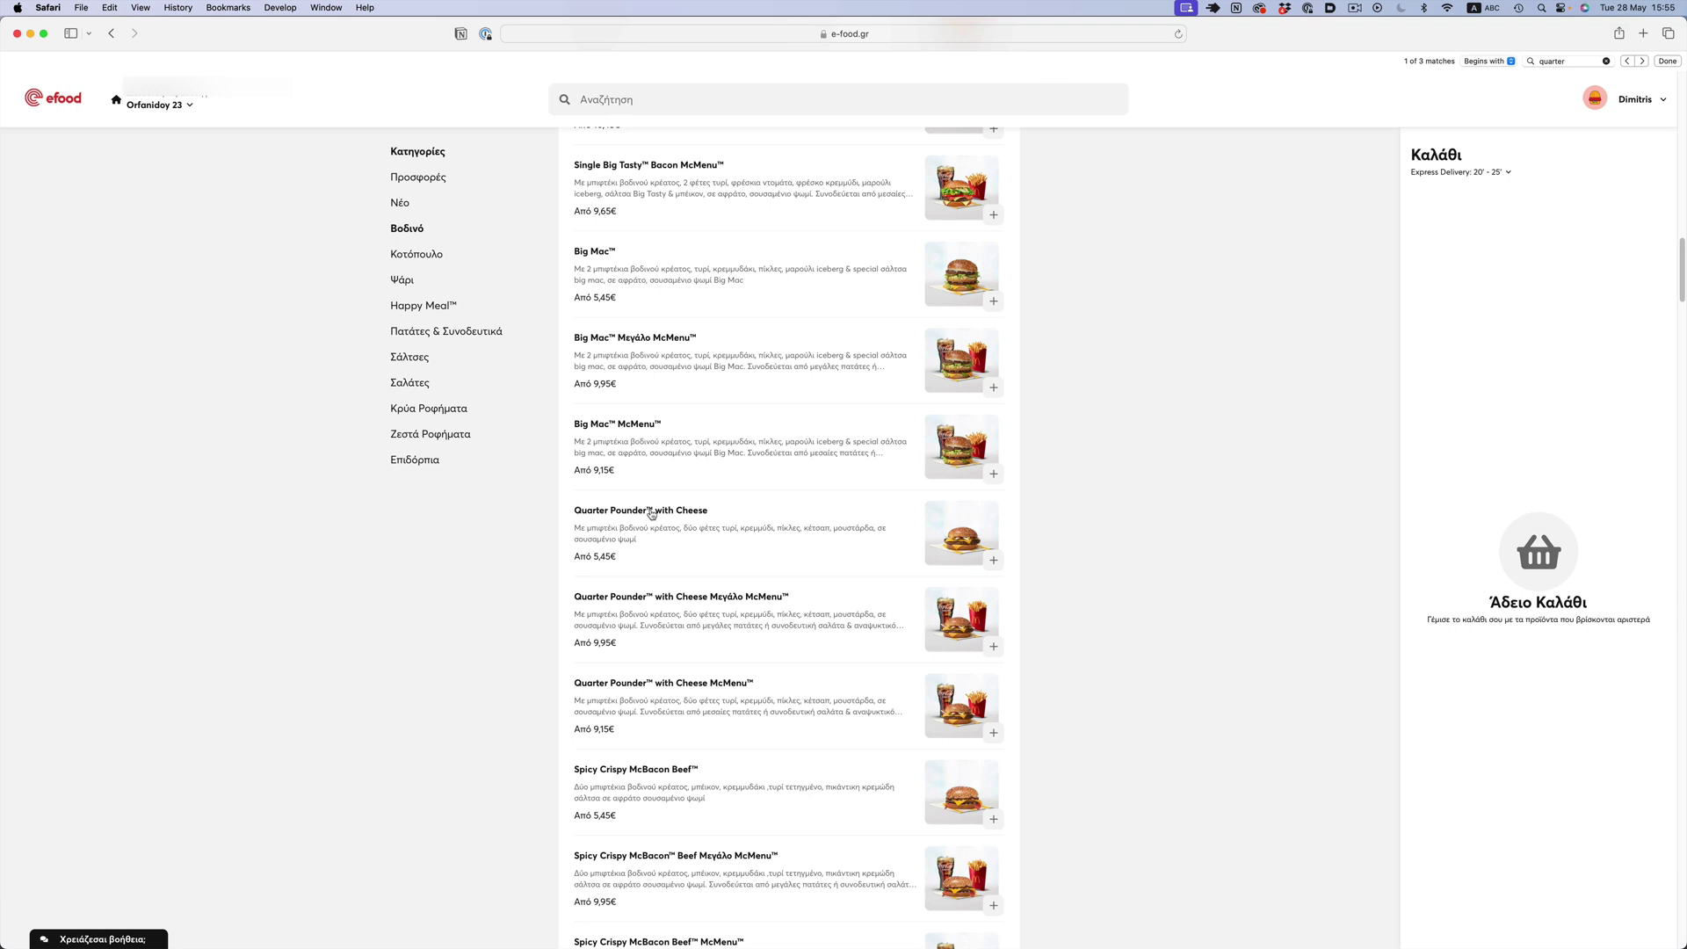
pyautogui.click(651, 514)
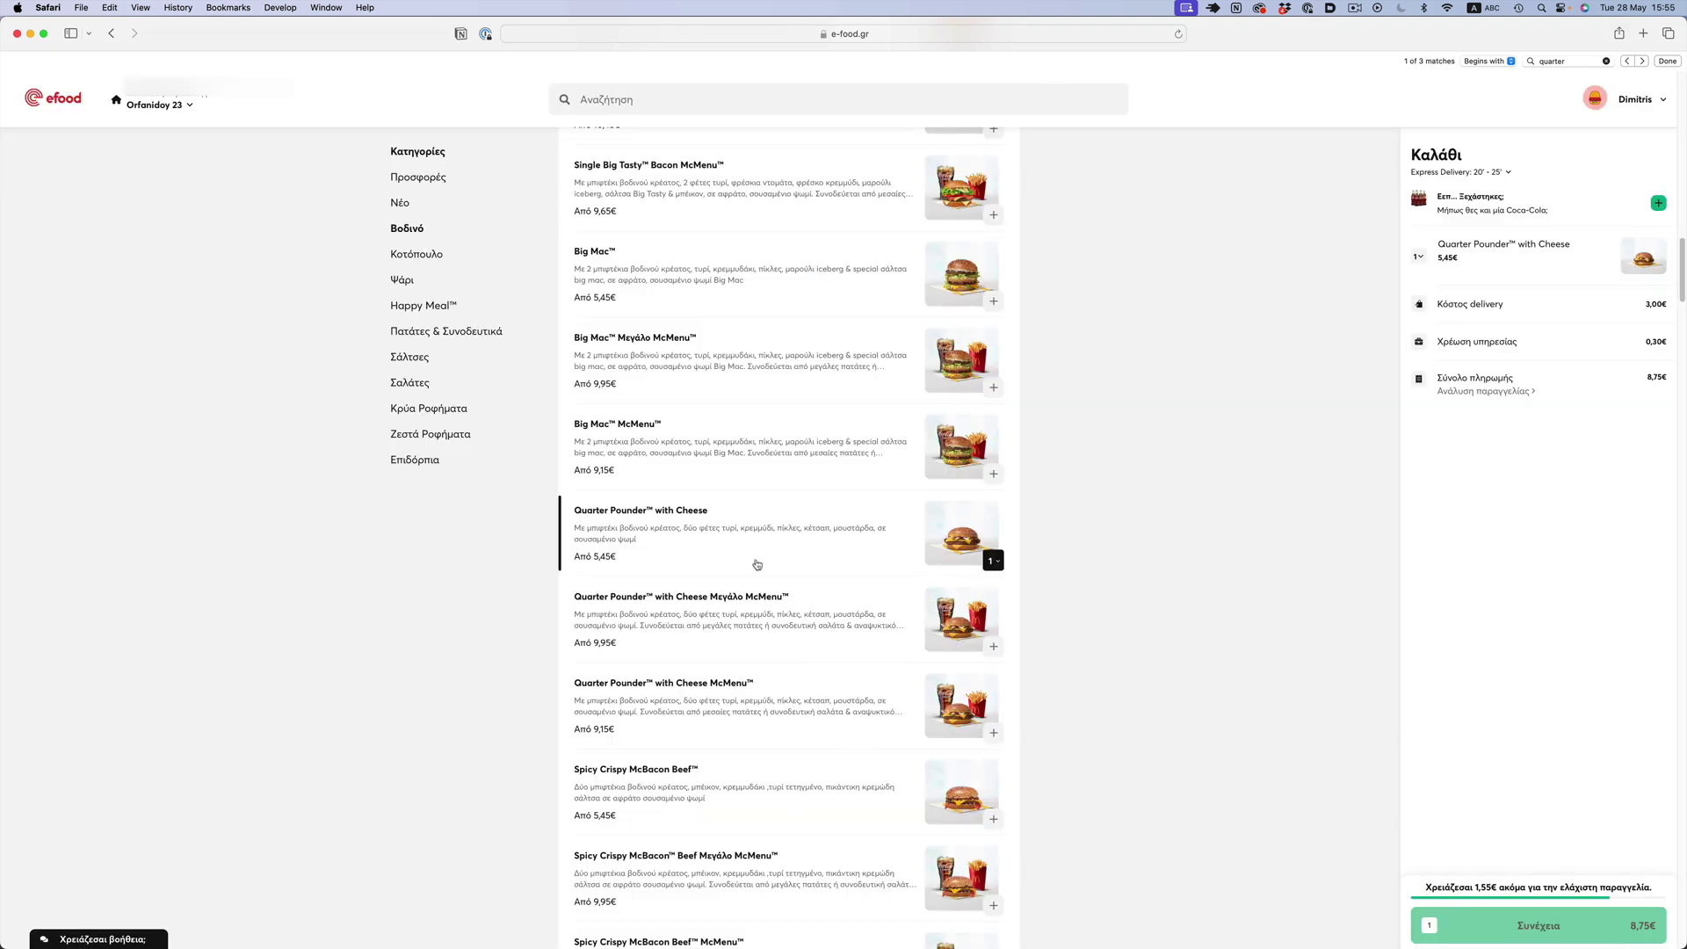
pyautogui.click(747, 547)
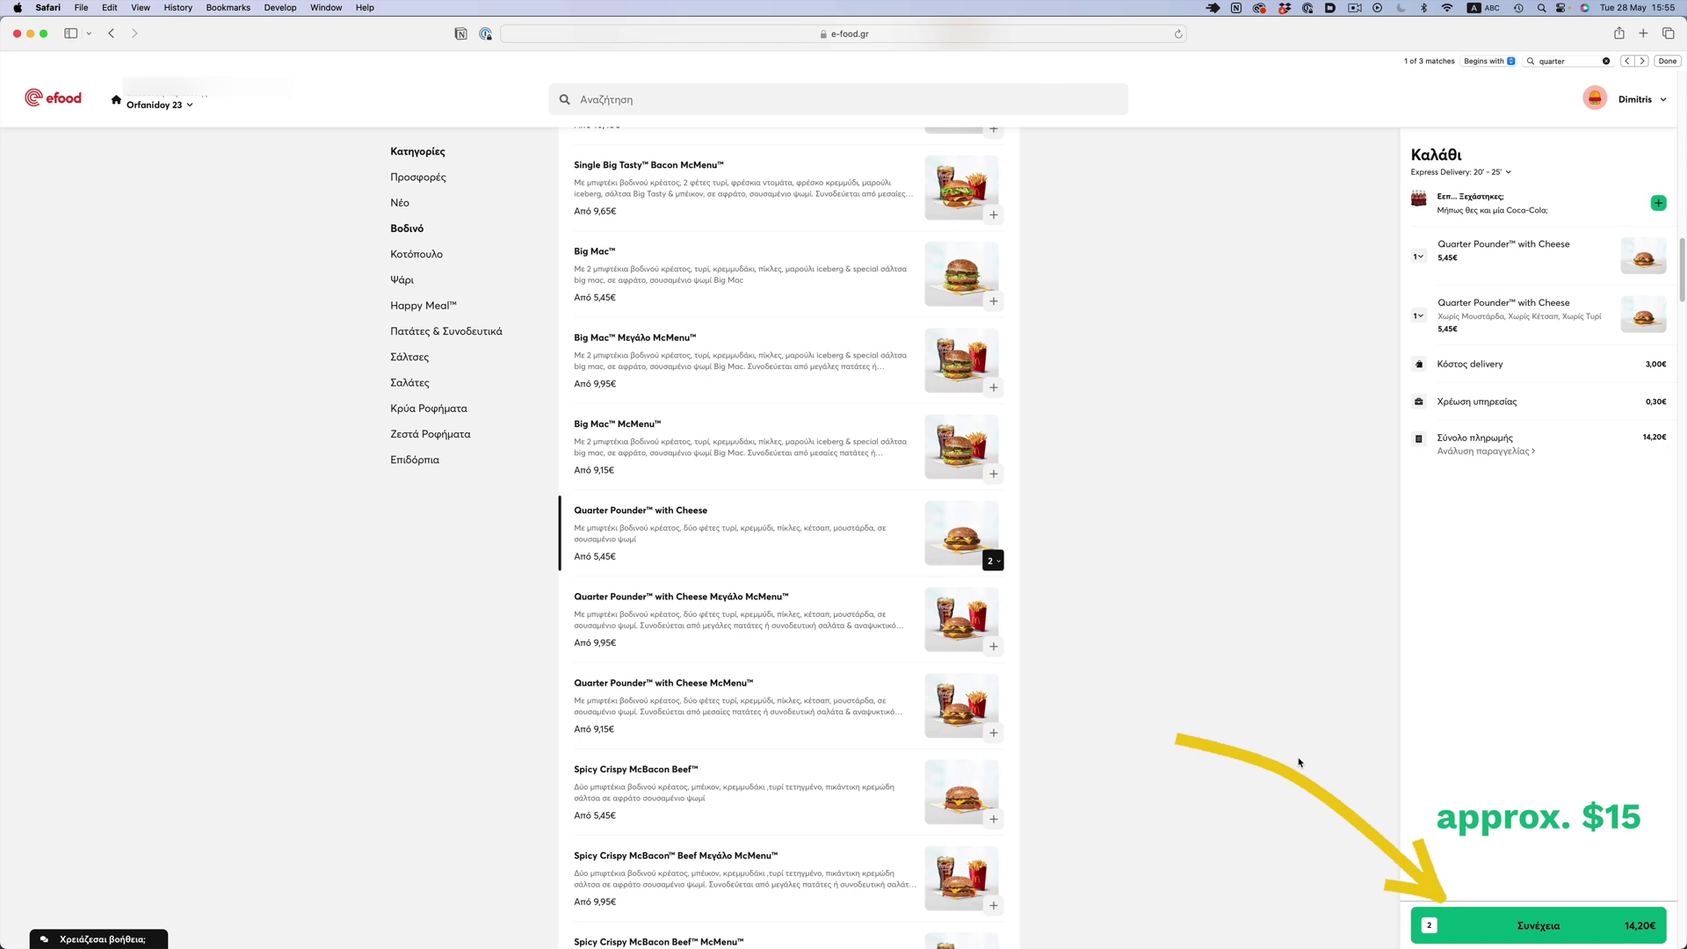
pyautogui.click(1540, 927)
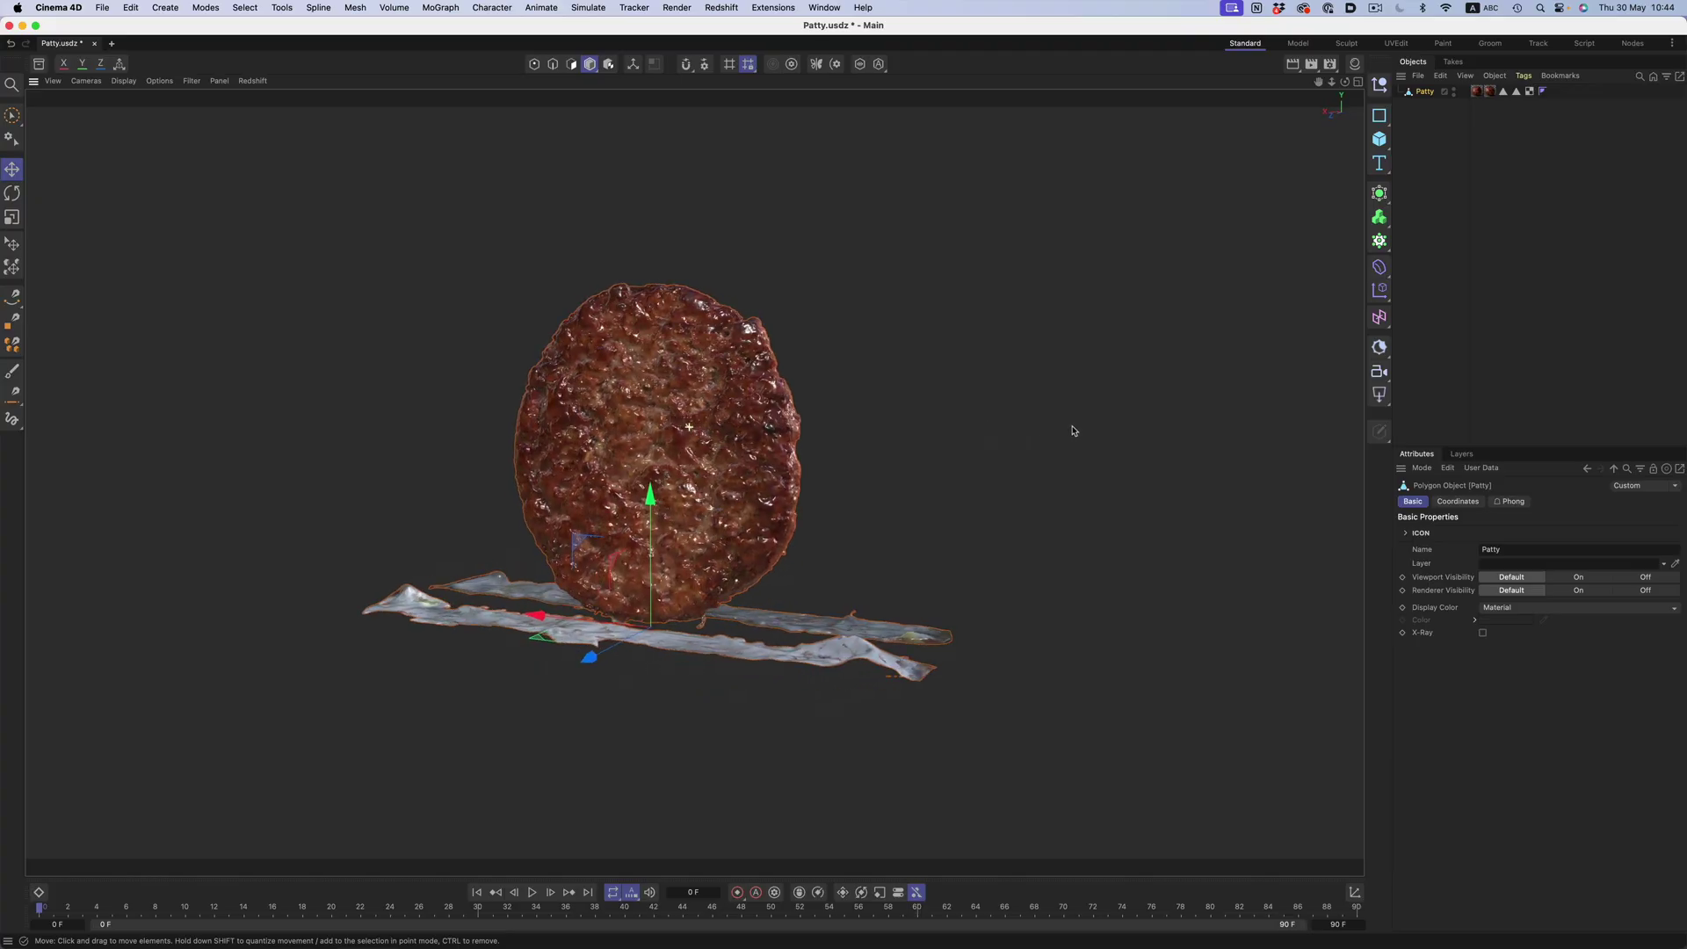
# Orbit around the patty scan and maximize the Right side view
pyautogui.keyDown('alt'); pyautogui.moveTo(1012, 444); pyautogui.dragTo(703, 431); pyautogui.keyUp('alt')
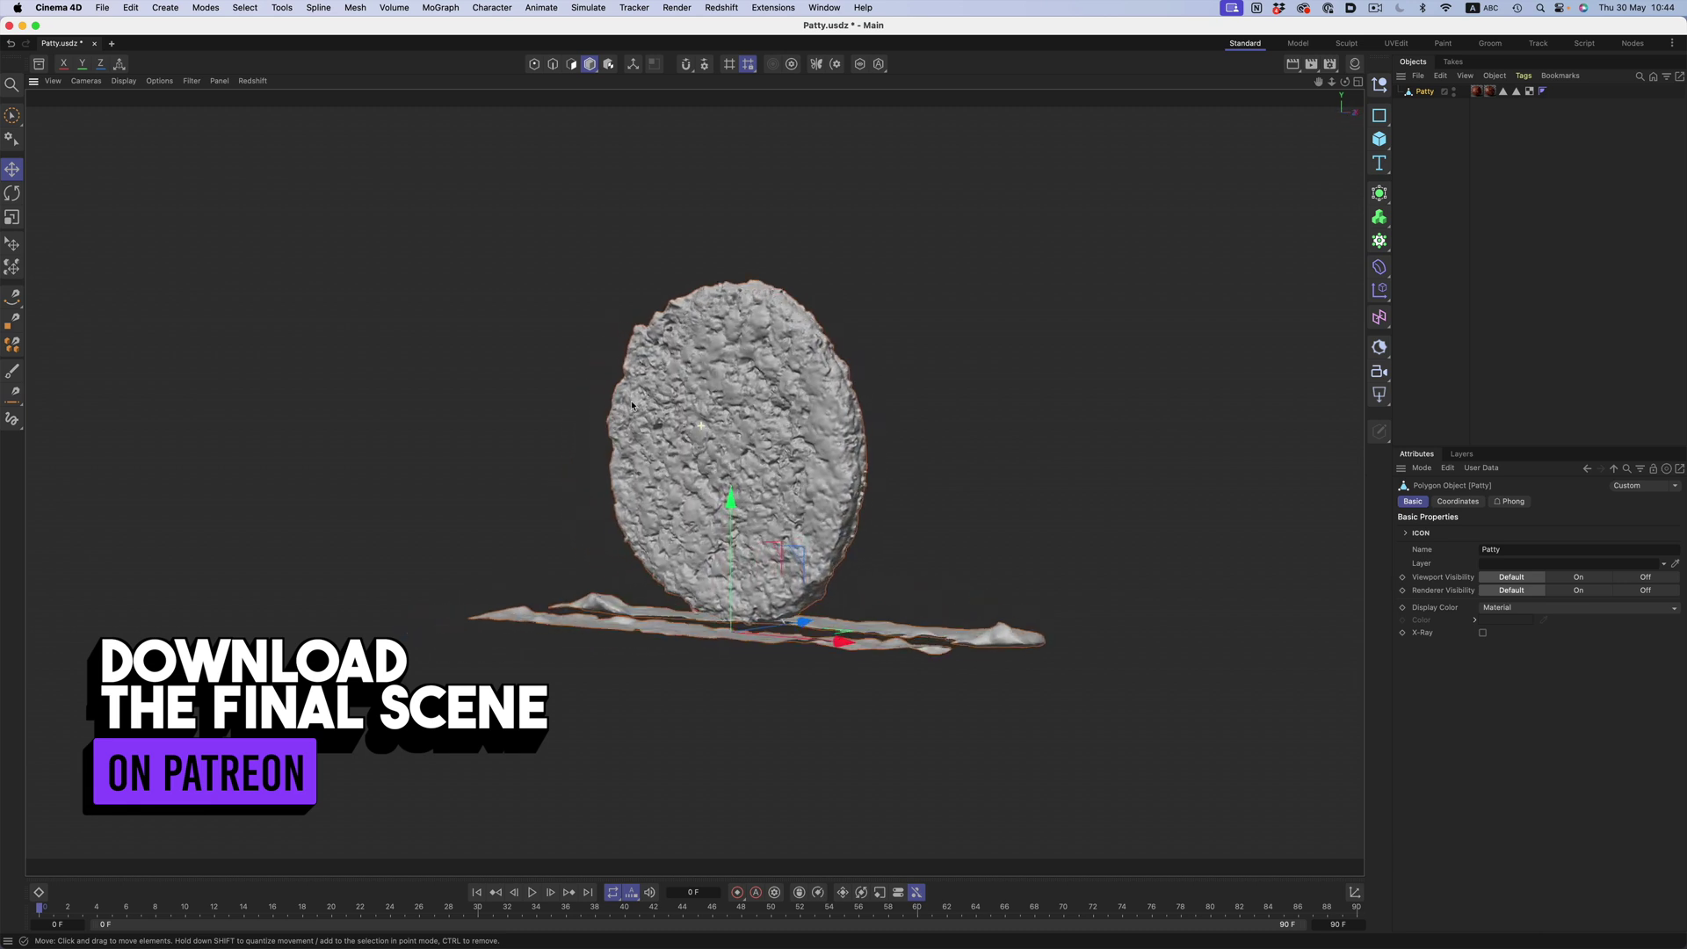
pyautogui.keyDown('alt'); pyautogui.moveTo(625, 406); pyautogui.dragTo(430, 432); pyautogui.keyUp('alt')
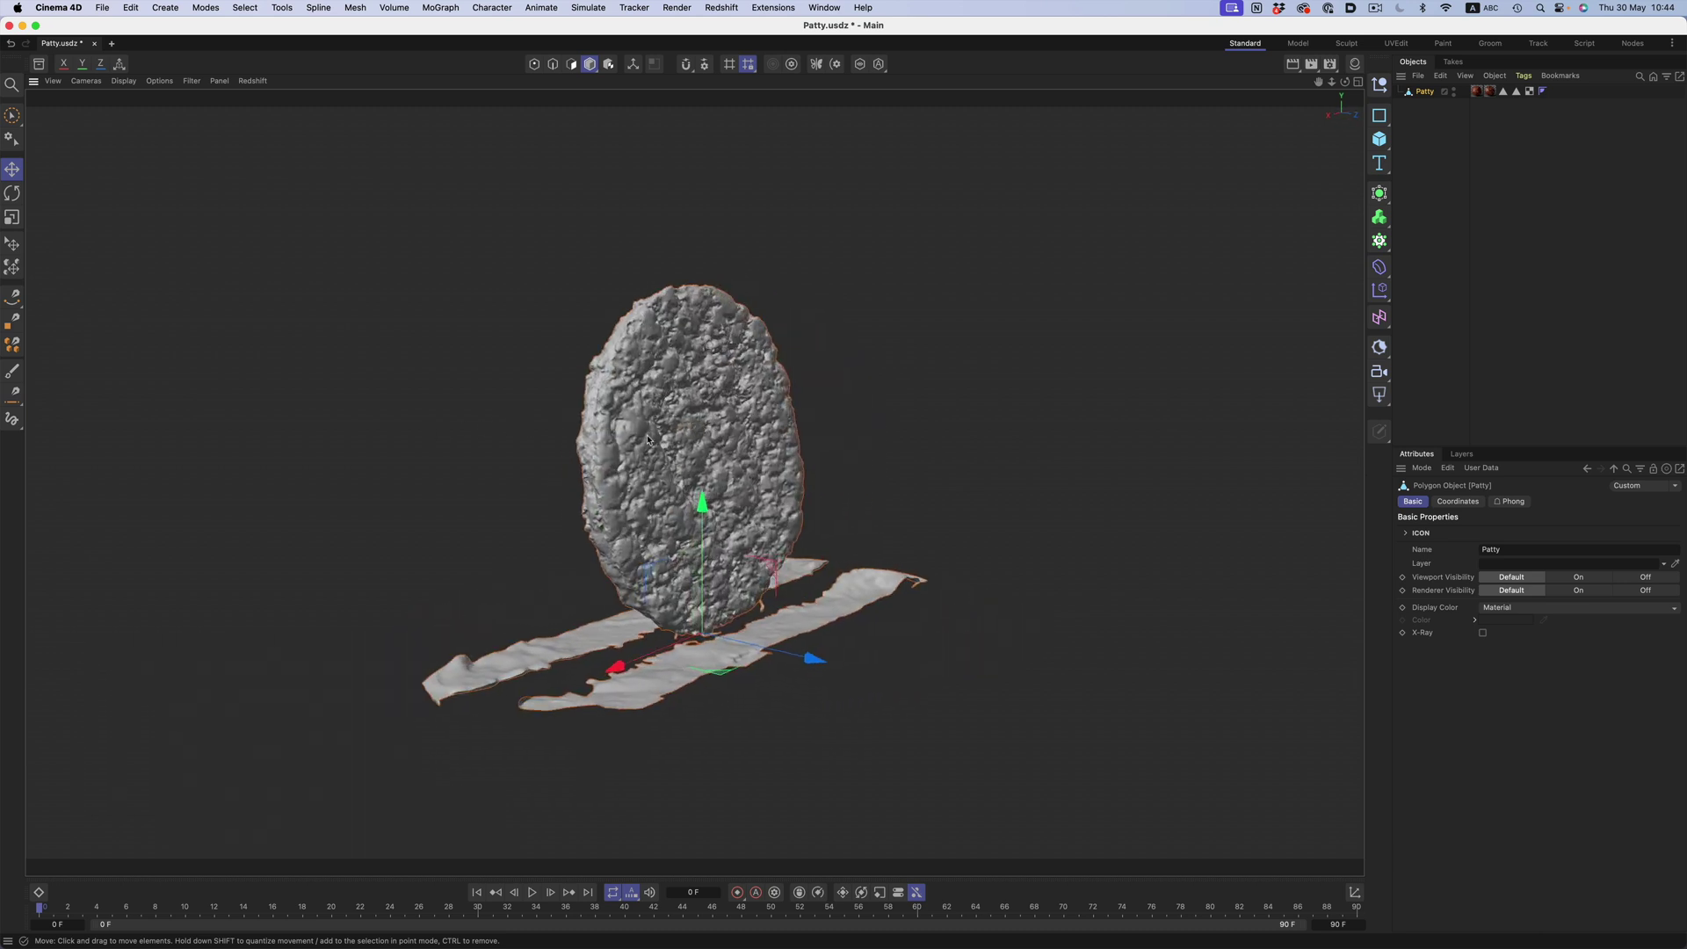
pyautogui.keyDown('alt'); pyautogui.moveTo(683, 441); pyautogui.dragTo(558, 514); pyautogui.keyUp('alt')
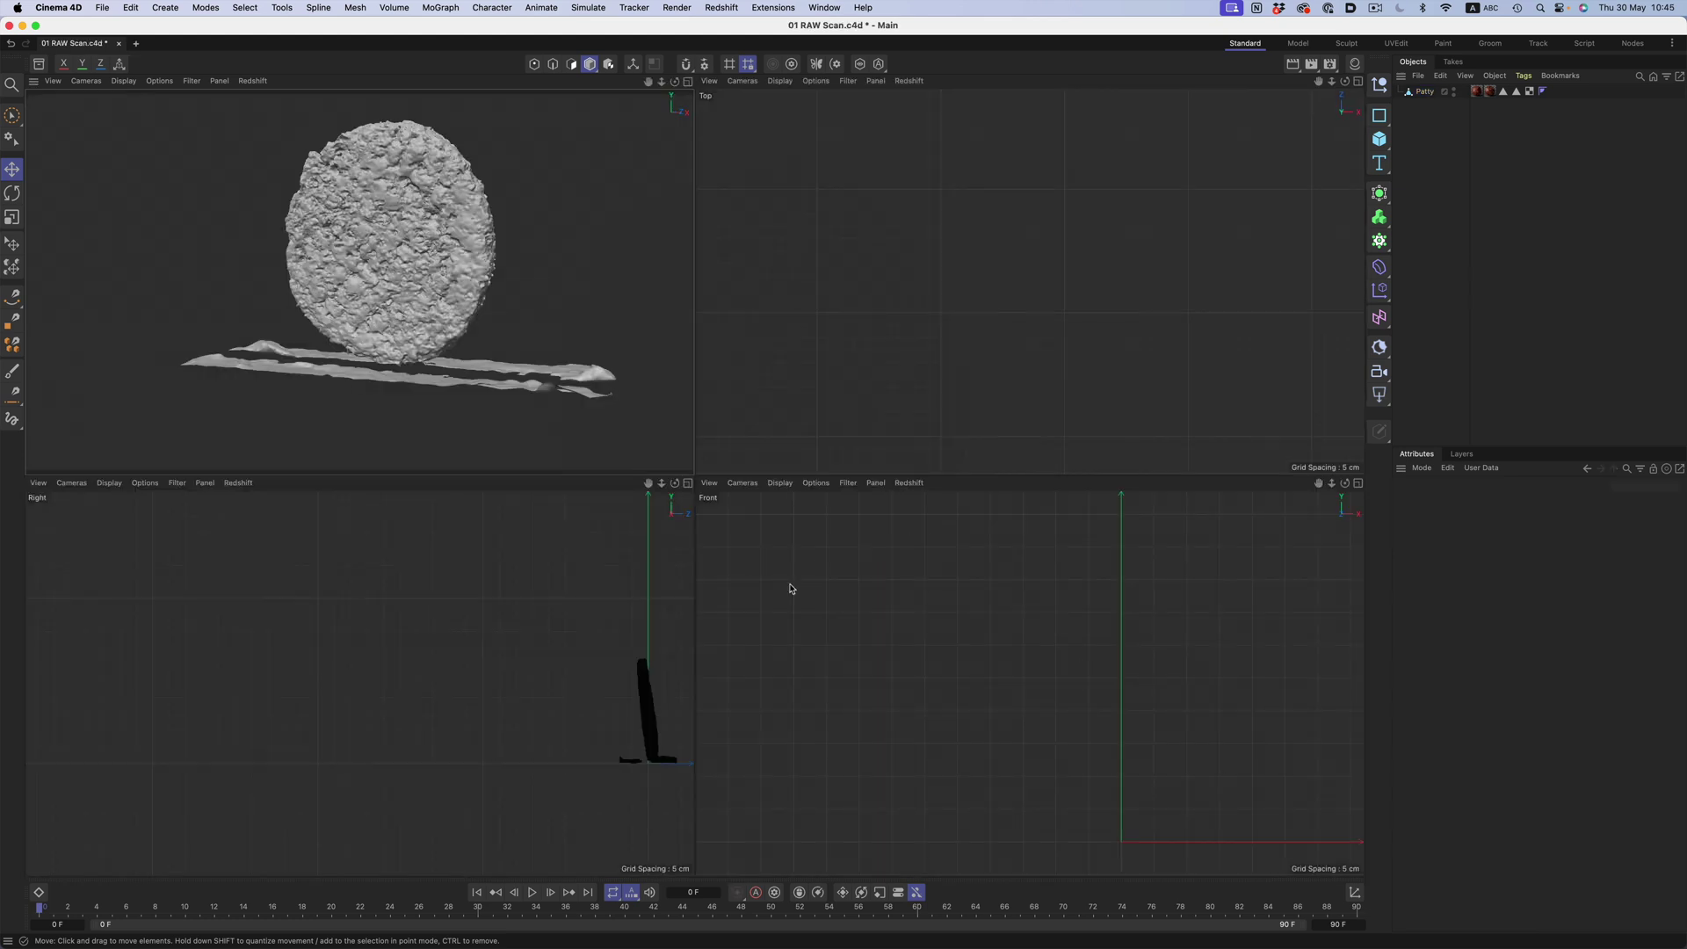
pyautogui.middleClick(523, 680)
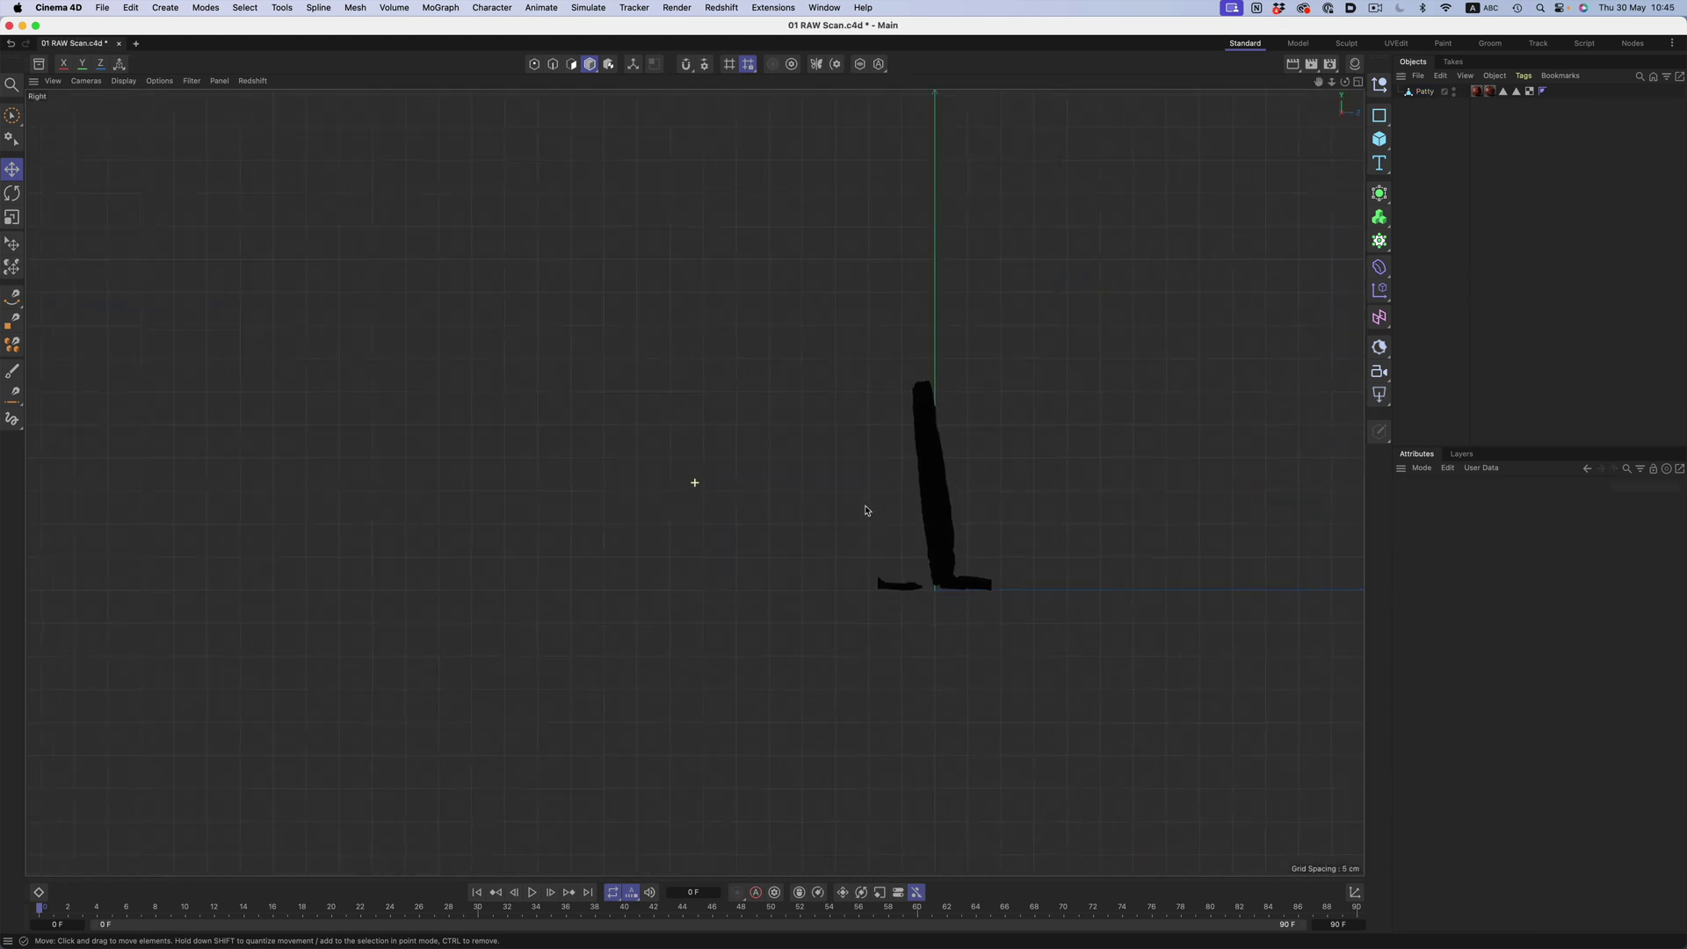
pyautogui.scroll(3, 843, 513)
# Lasso the unwanted scan points around the patty's base and delete them
pyautogui.moveTo(670, 698); pyautogui.dragTo(697, 797)
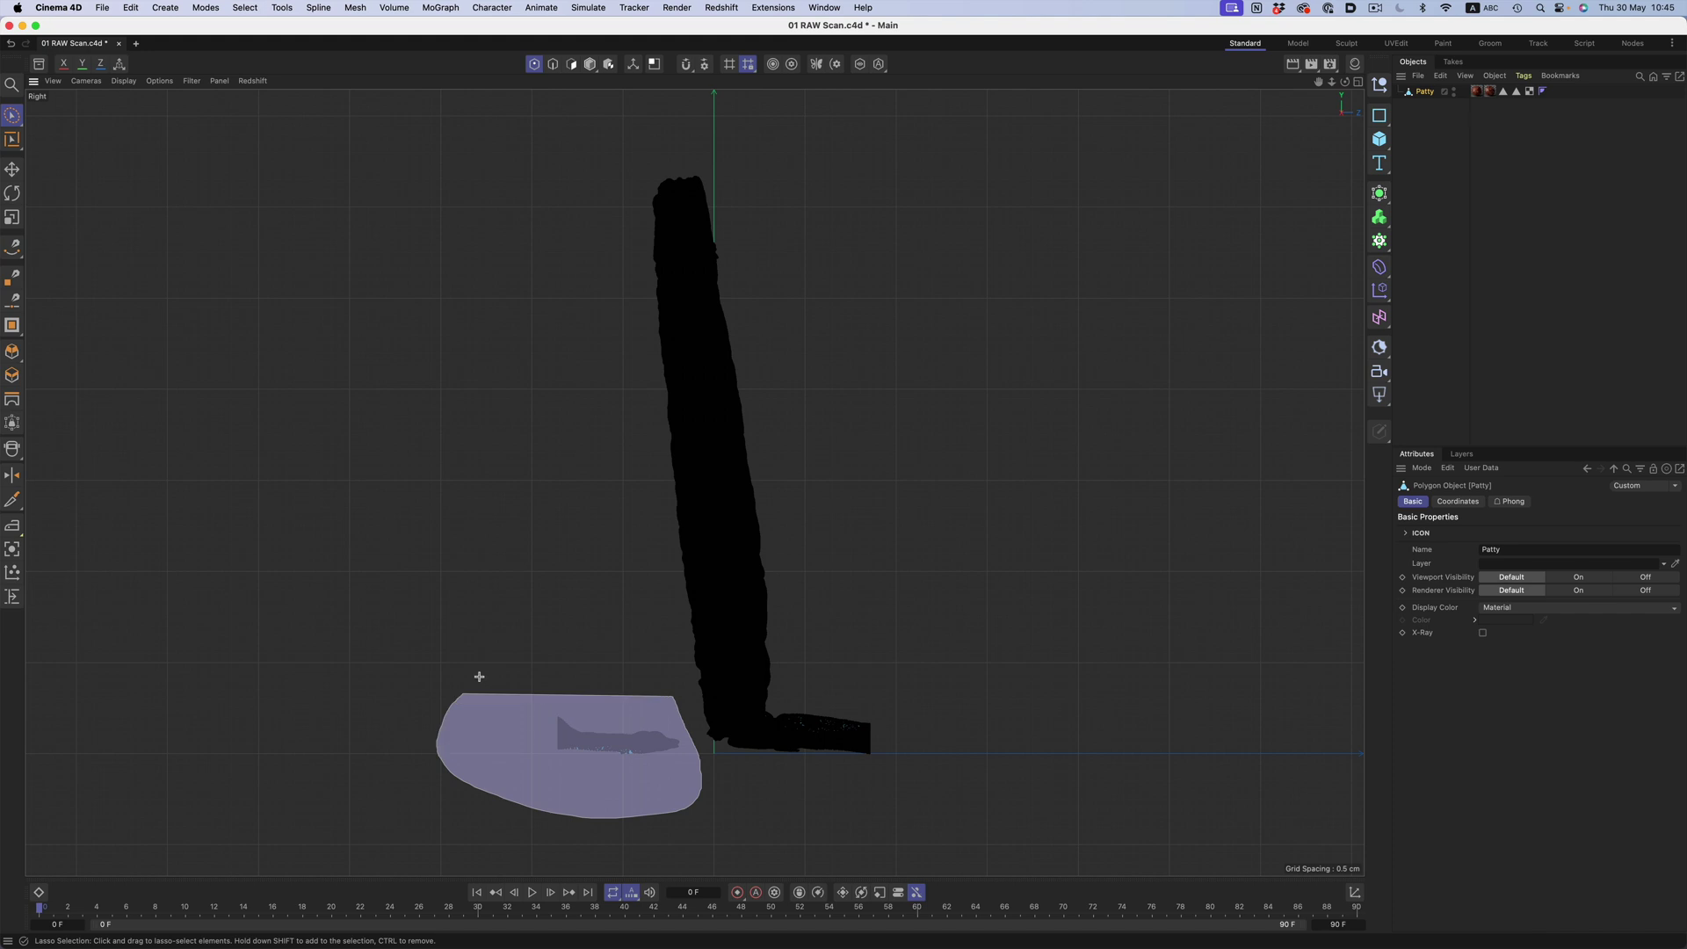
pyautogui.moveTo(497, 664); pyautogui.dragTo(493, 668)
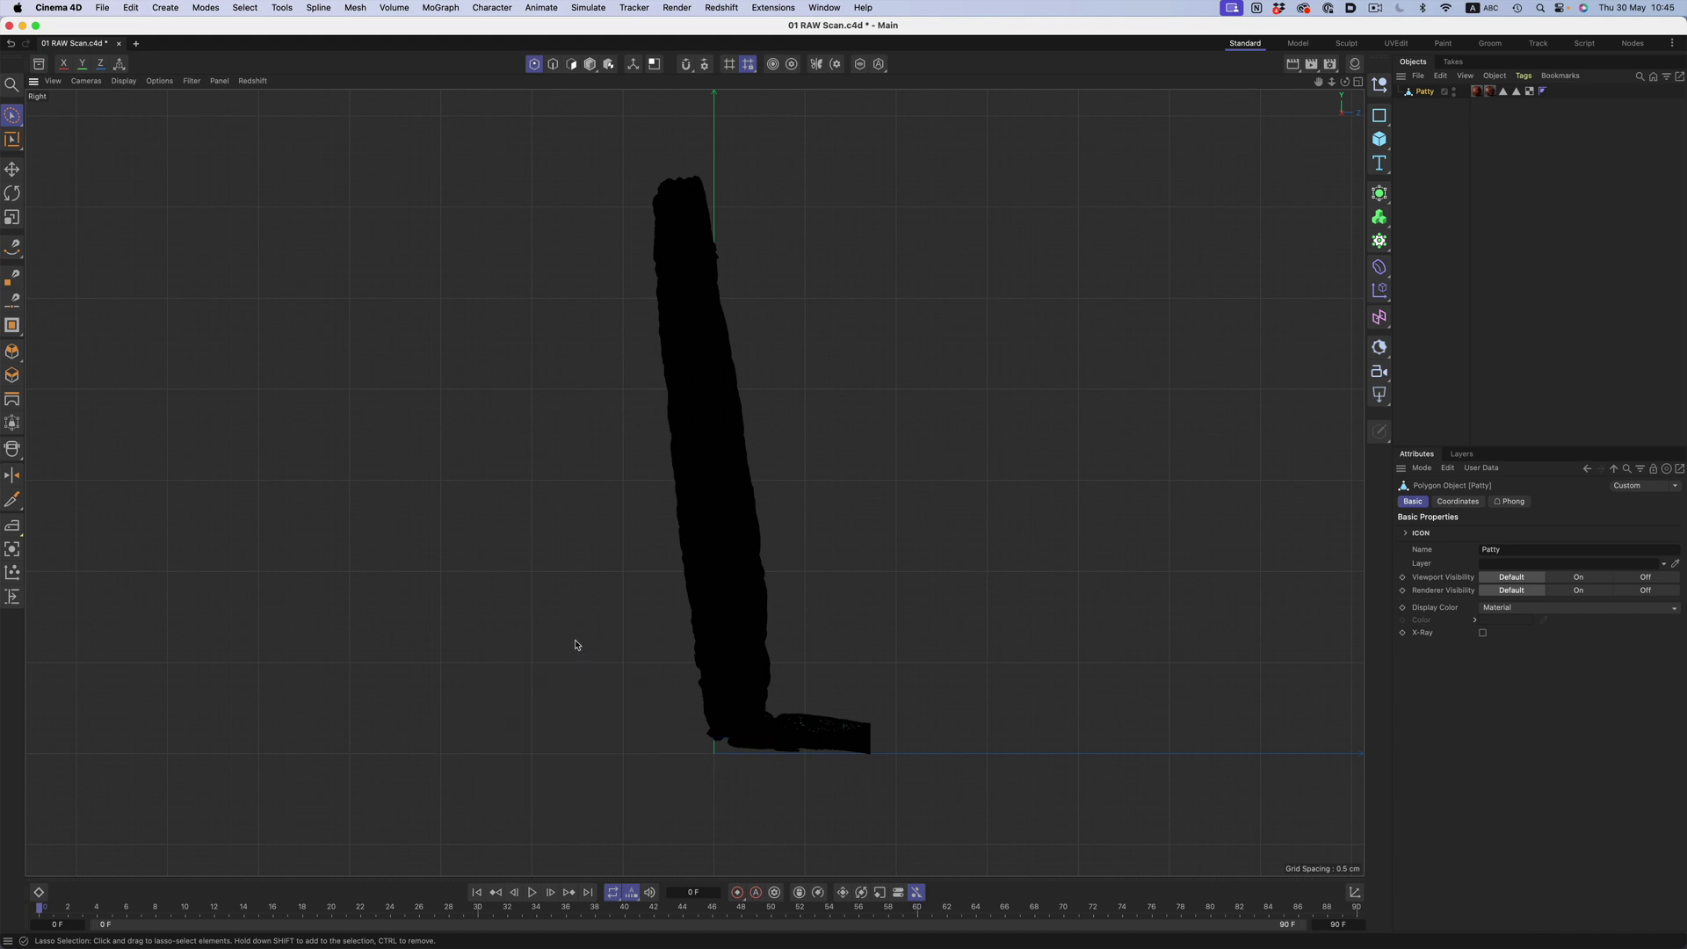
pyautogui.moveTo(484, 459); pyautogui.dragTo(645, 428)
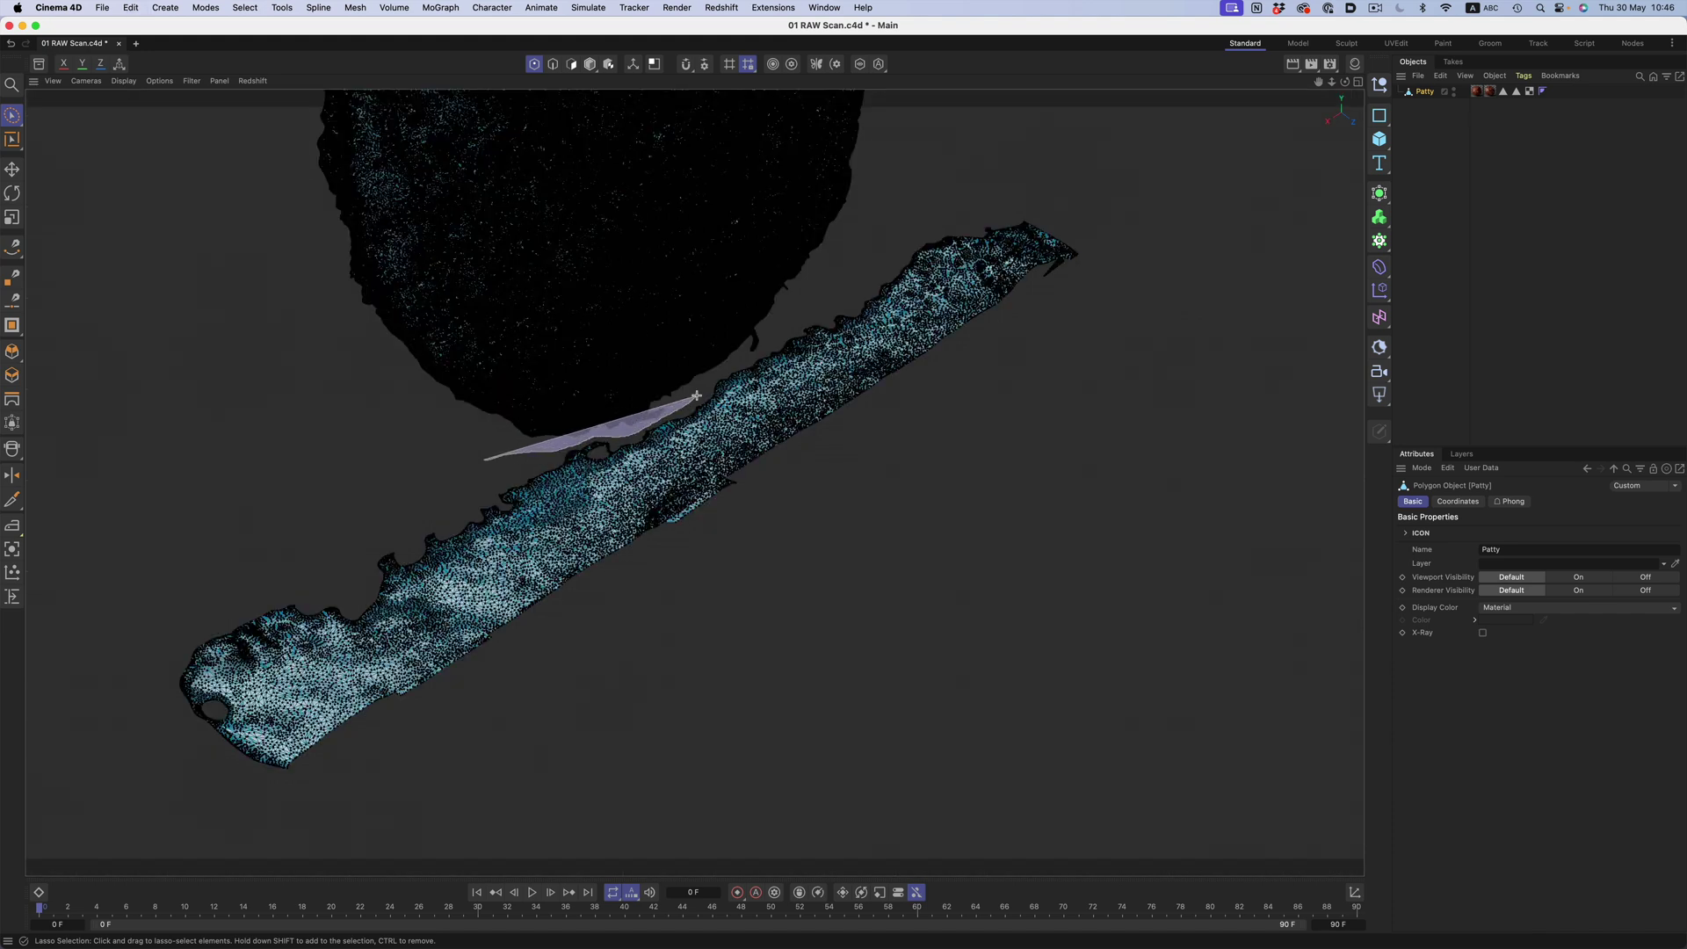
pyautogui.moveTo(865, 269)
pyautogui.mouseDown()
pyautogui.moveTo(1189, 273)
pyautogui.moveTo(1091, 572)
pyautogui.moveTo(608, 777)
pyautogui.moveTo(338, 847)
pyautogui.moveTo(128, 798)
pyautogui.moveTo(111, 613)
pyautogui.moveTo(393, 484)
pyautogui.mouseUp()
pyautogui.press('Delete')
pyautogui.keyDown('alt'); pyautogui.moveTo(701, 362); pyautogui.dragTo(743, 571); pyautogui.keyUp('alt')
pyautogui.scroll(5, 743, 534)
pyautogui.scroll(-5, 742, 534)
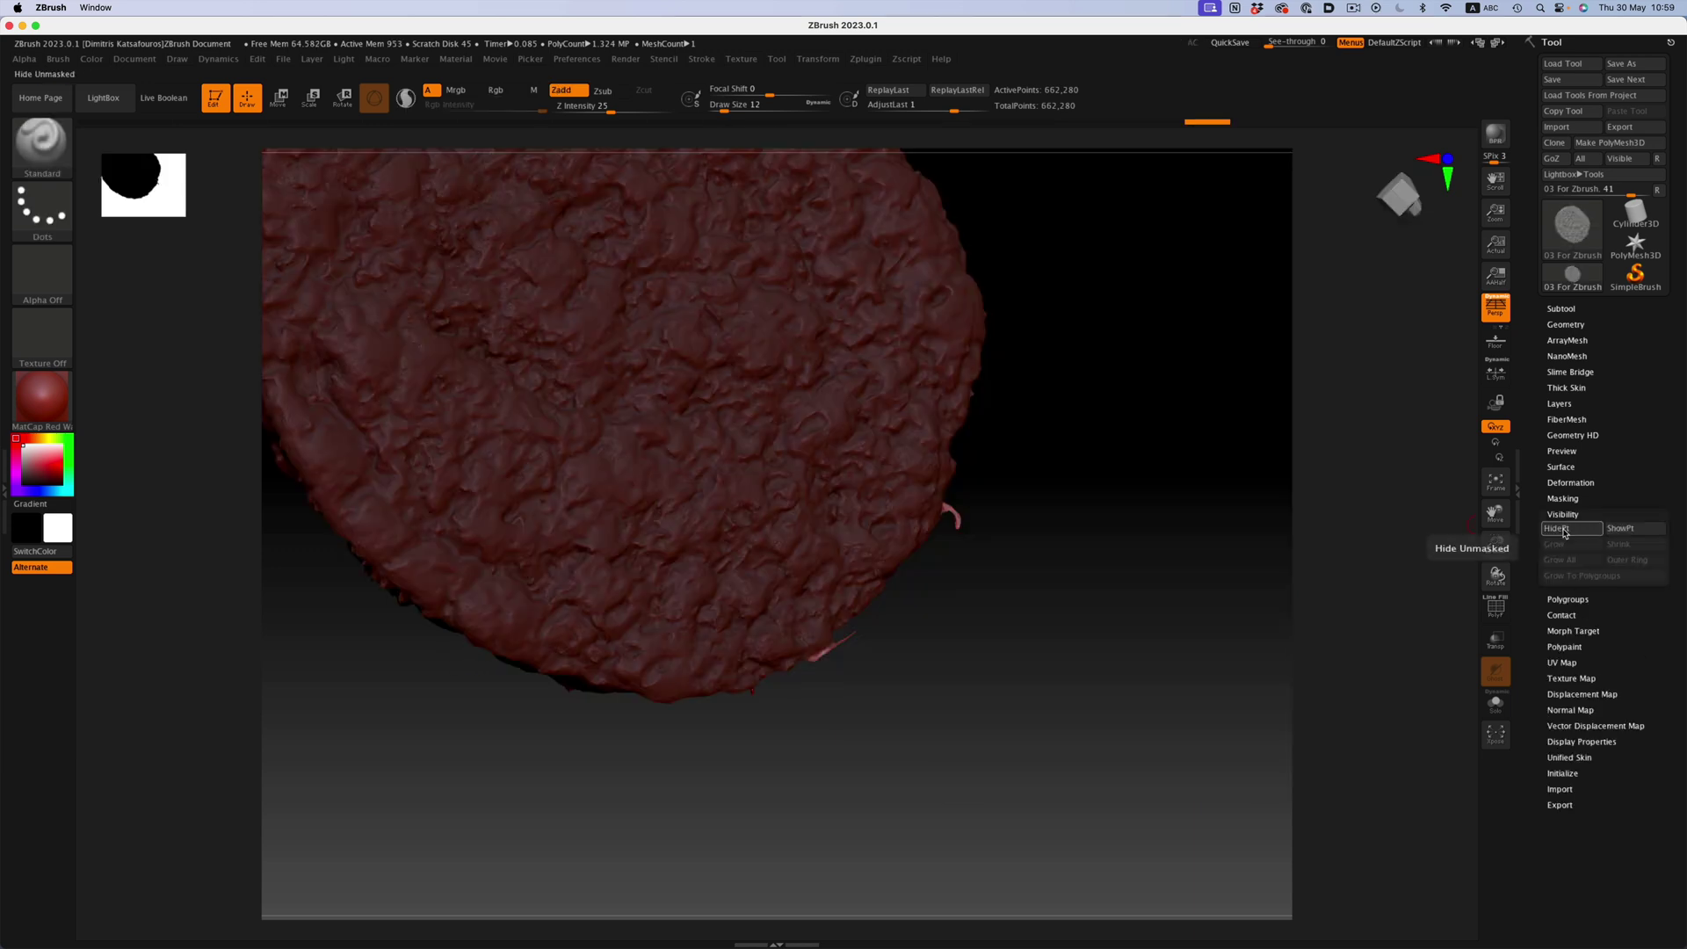
# Hide the unwanted patty points and DynaMesh the mesh into one closed solid
pyautogui.click(1563, 530)
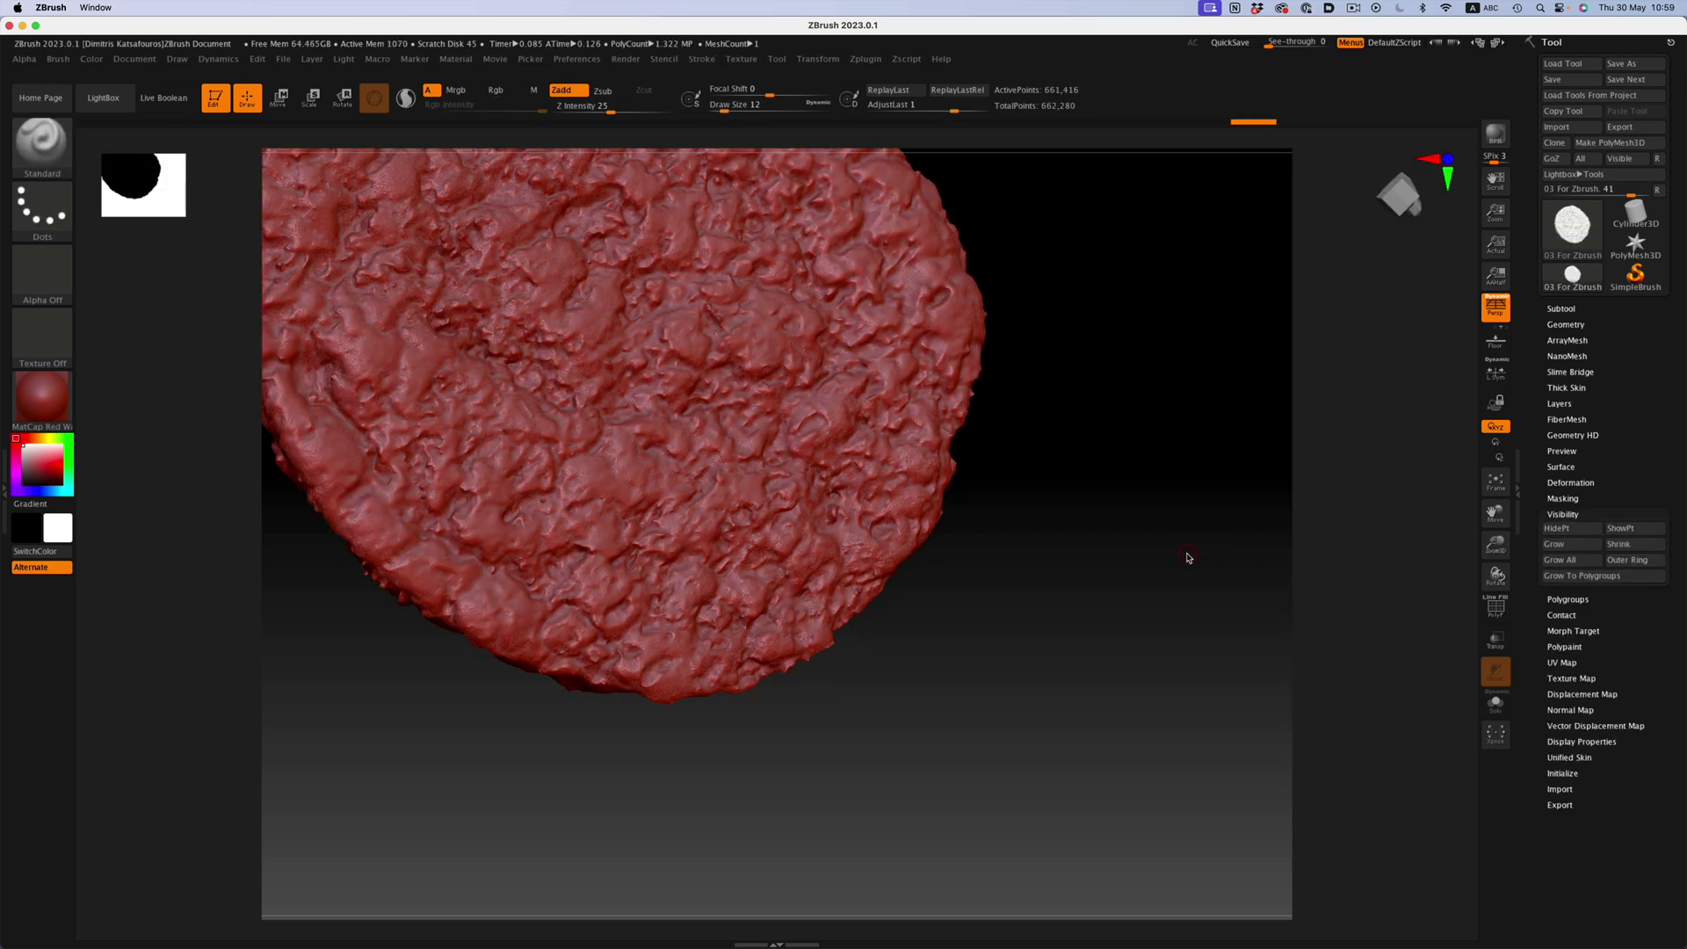
pyautogui.moveTo(1185, 558)
pyautogui.mouseDown()
pyautogui.moveTo(1107, 565)
pyautogui.moveTo(1160, 562)
pyautogui.mouseUp()
pyautogui.click(1566, 324)
pyautogui.write('848')
pyautogui.press('Return')
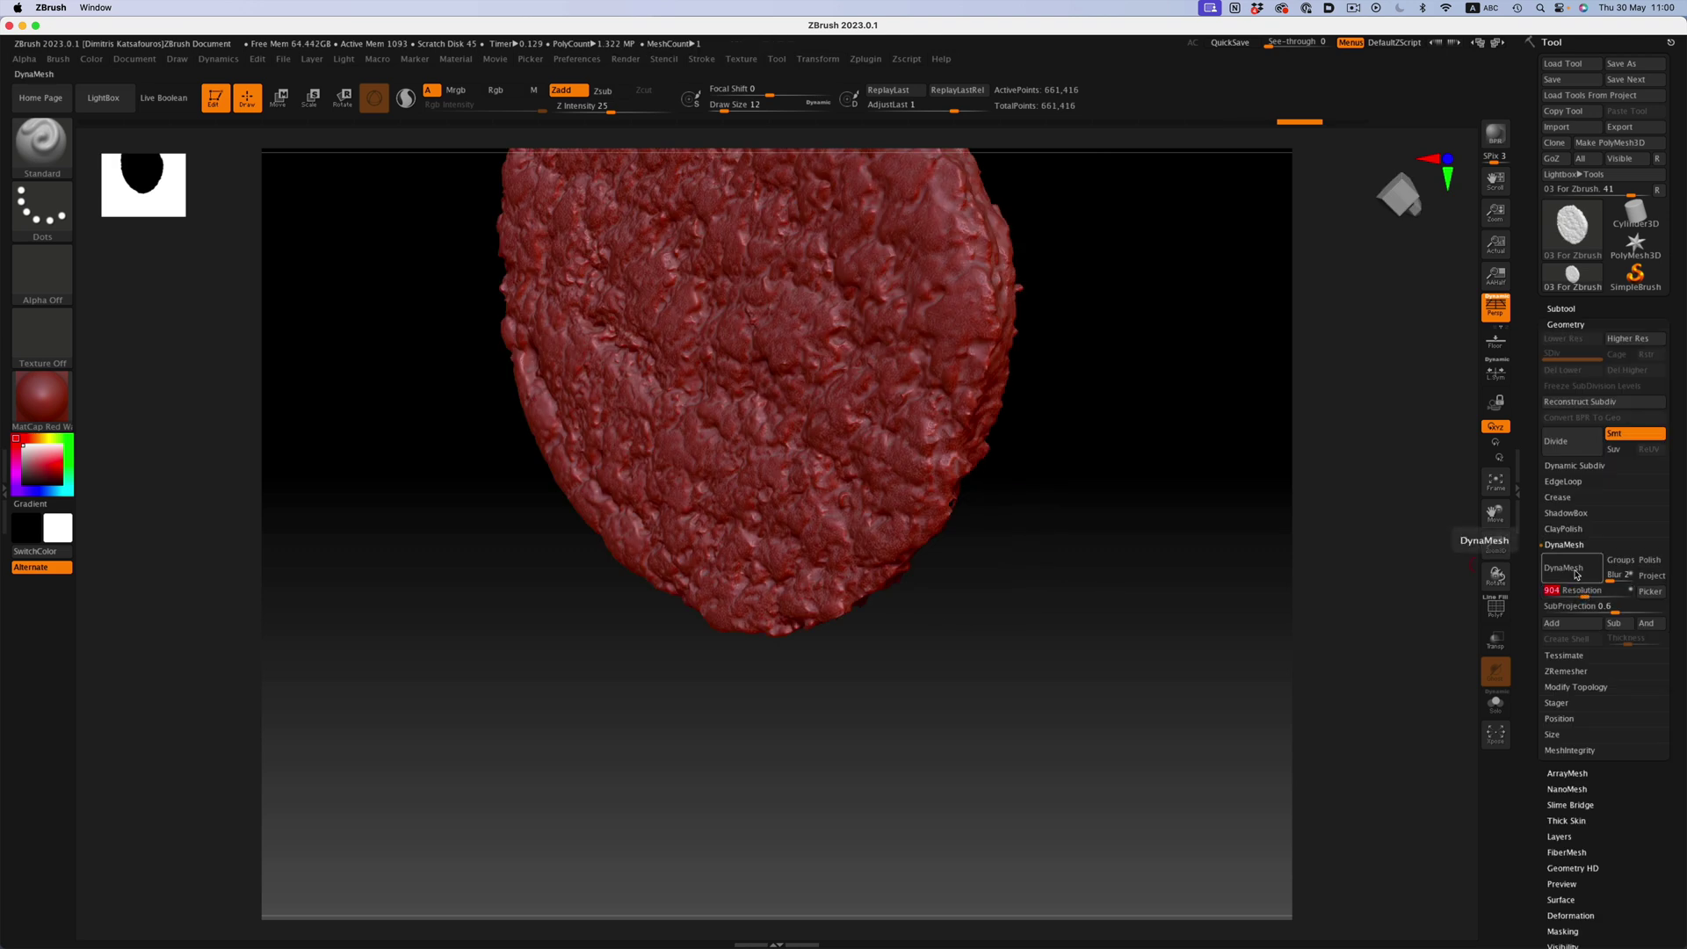
pyautogui.click(1552, 570)
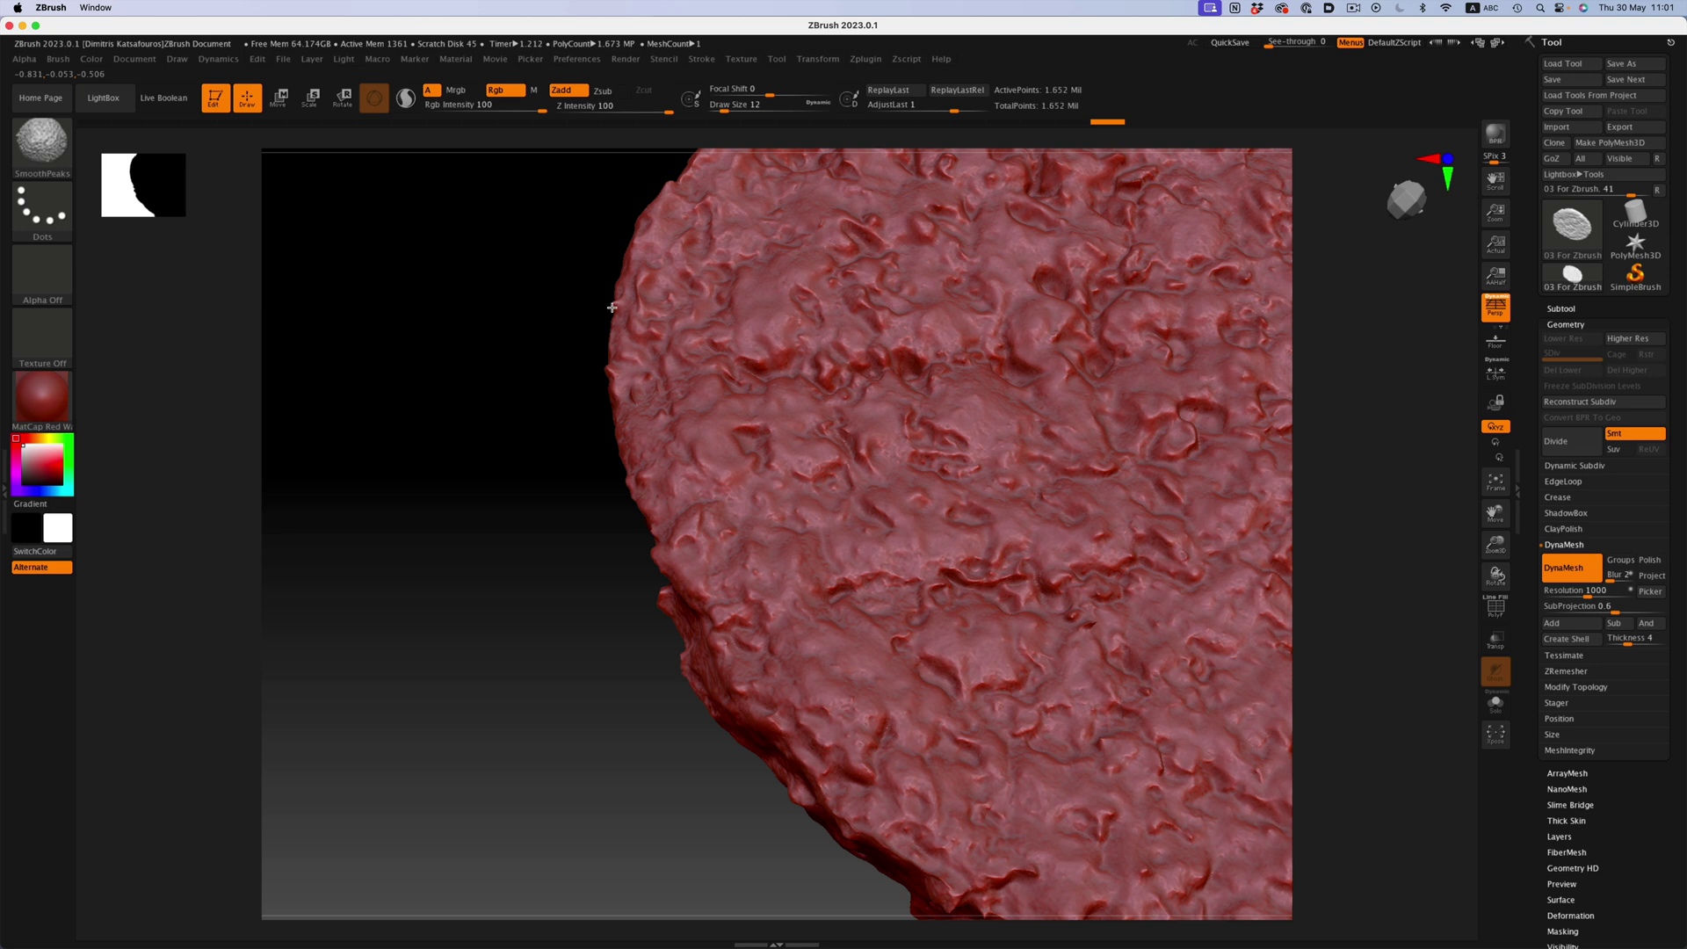
# Rotate and frame the remeshed patty to inspect its new surface
pyautogui.moveTo(615, 426)
pyautogui.mouseDown()
pyautogui.moveTo(516, 328)
pyautogui.moveTo(545, 366)
pyautogui.moveTo(305, 261)
pyautogui.moveTo(577, 583)
pyautogui.moveTo(1178, 647)
pyautogui.moveTo(1048, 571)
pyautogui.mouseUp()
pyautogui.press('f')
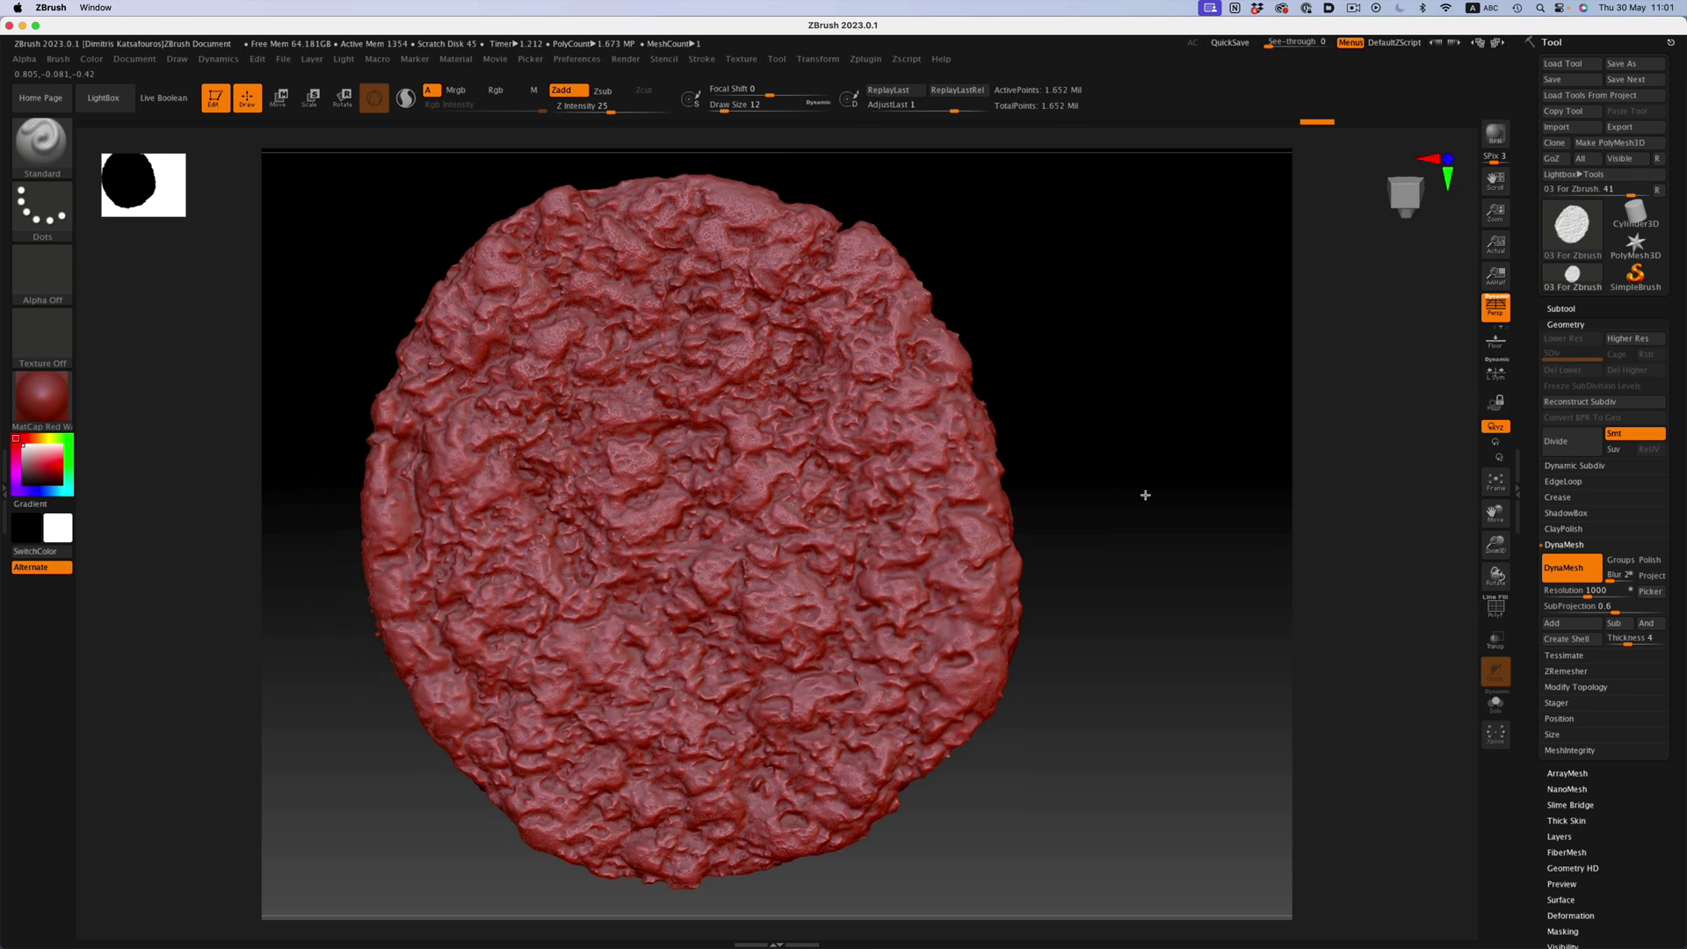
pyautogui.moveTo(1154, 551)
pyautogui.mouseDown()
pyautogui.moveTo(1172, 531)
pyautogui.moveTo(1095, 519)
pyautogui.moveTo(984, 536)
pyautogui.mouseUp()
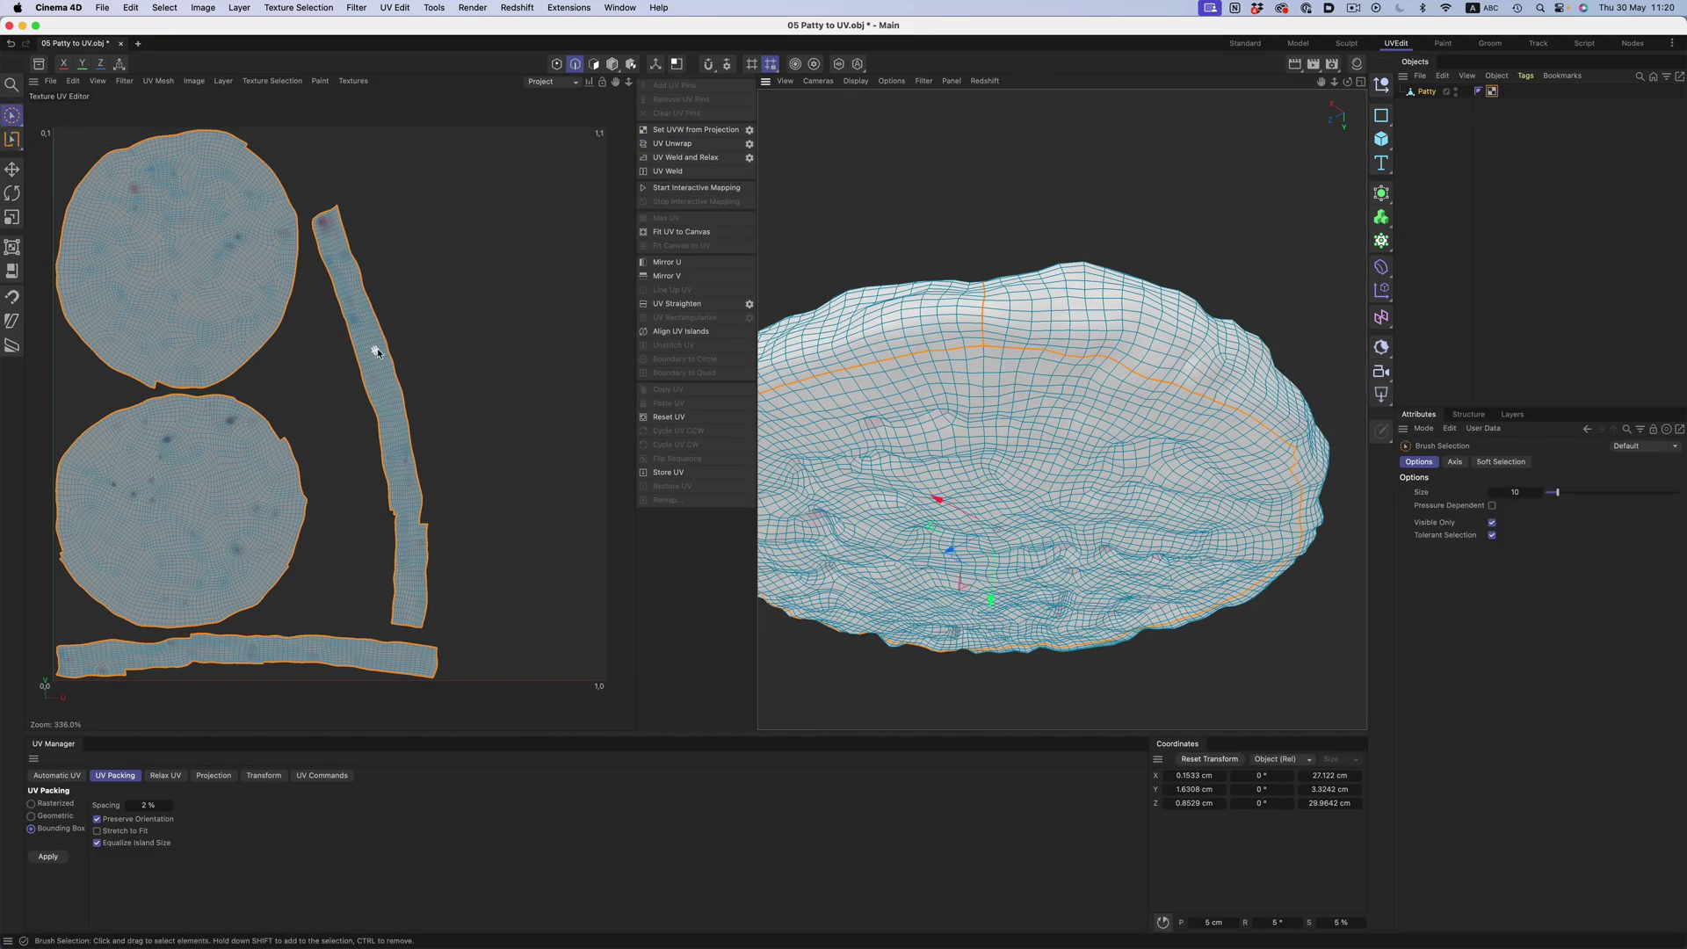
# Stand the bottom rim strip upright beside the other strip, scaled to match it
pyautogui.doubleClick(376, 352)
pyautogui.press('e')
pyautogui.moveTo(376, 352); pyautogui.dragTo(527, 347)
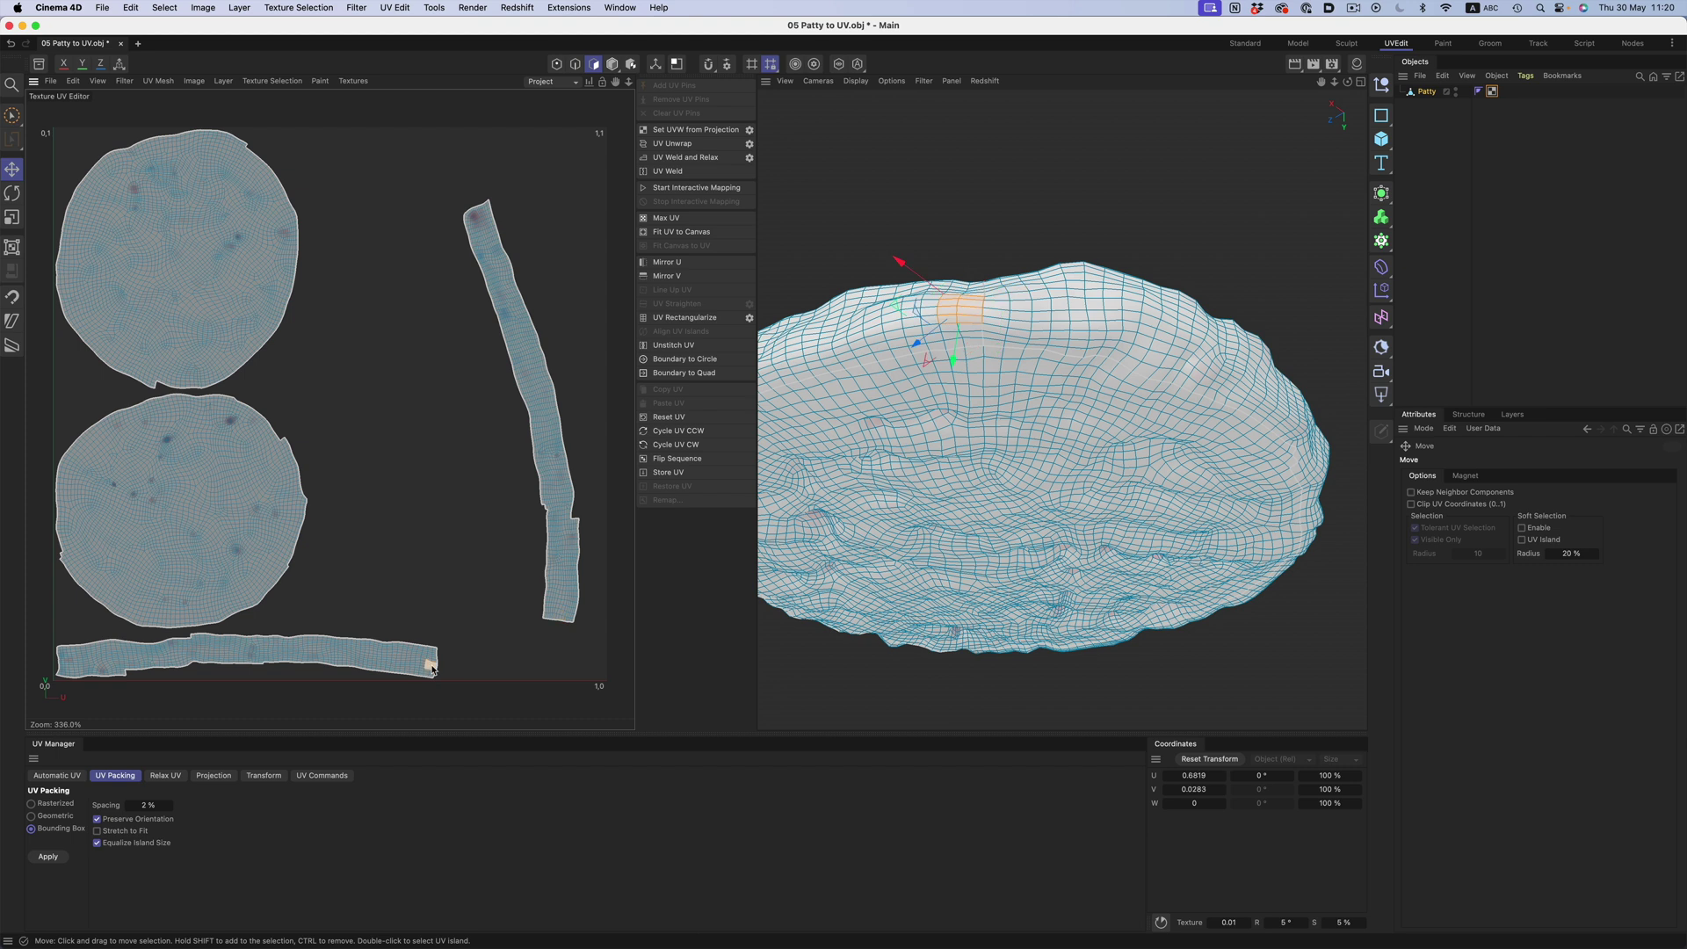
pyautogui.doubleClick(556, 592)
pyautogui.press('t')
pyautogui.moveTo(556, 593); pyautogui.dragTo(580, 633)
pyautogui.click(264, 703)
pyautogui.doubleClick(246, 655)
pyautogui.press('r')
pyautogui.moveTo(246, 655); pyautogui.dragTo(422, 528)
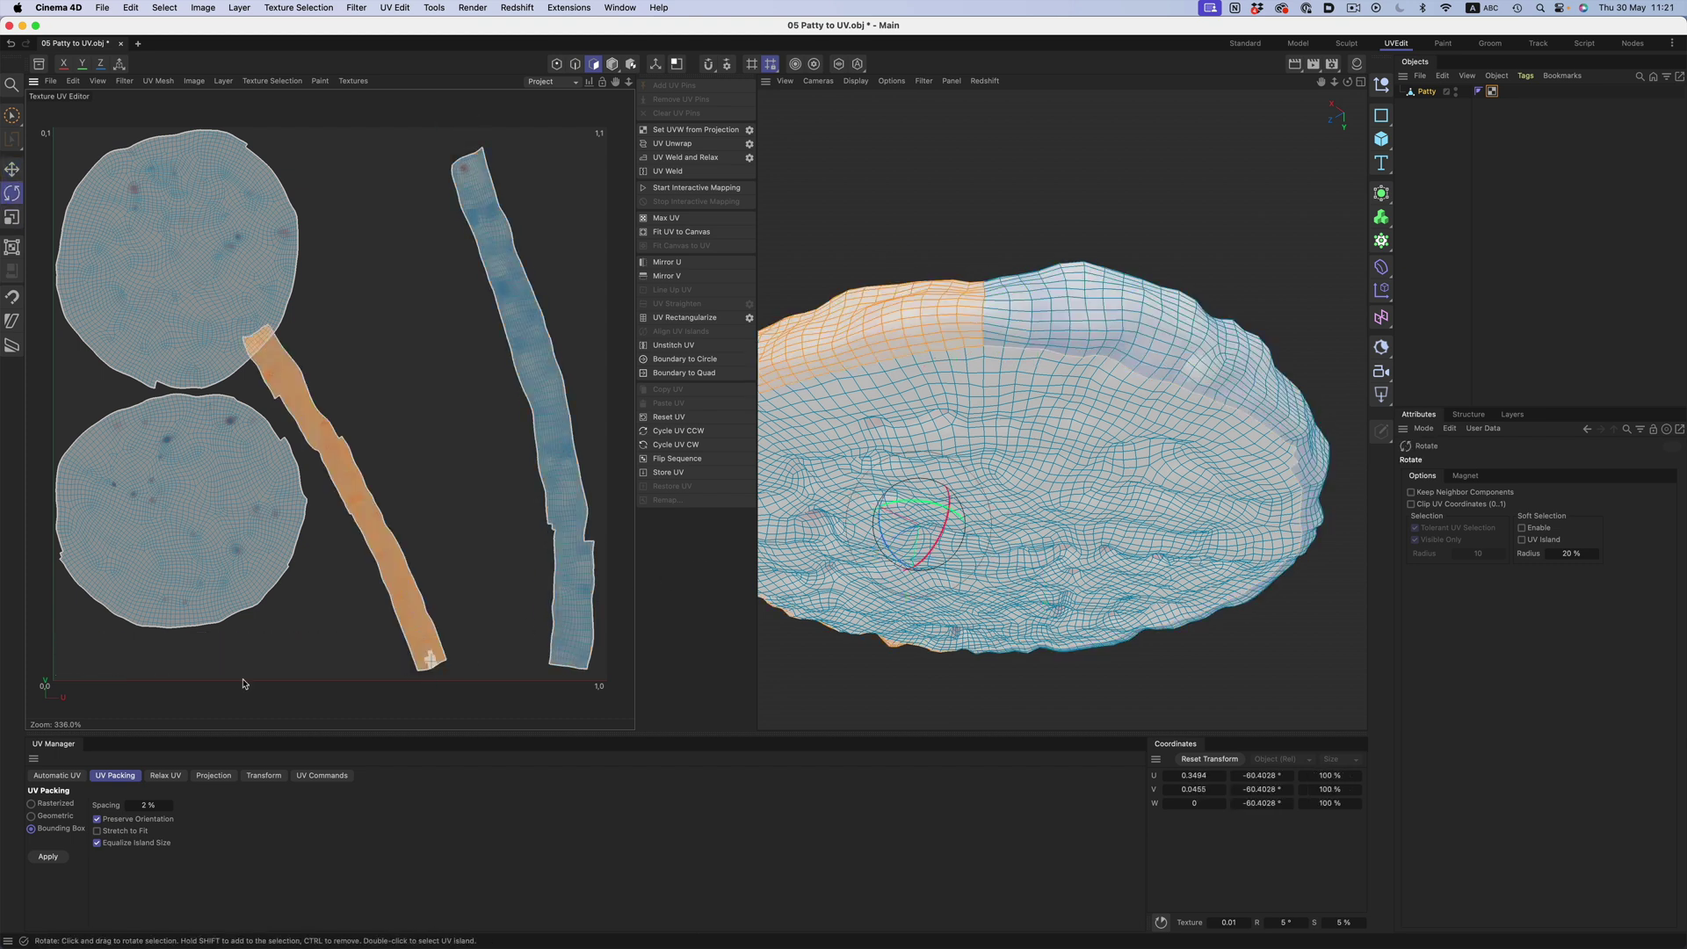
pyautogui.press('t')
pyautogui.moveTo(527, 571); pyautogui.dragTo(565, 585)
pyautogui.press('e')
# Enlarge both circle islands and shift the bottom circle right to fill the space
pyautogui.doubleClick(176, 510)
pyautogui.keyDown('shift'); pyautogui.doubleClick(121, 159); pyautogui.keyUp('shift')
pyautogui.press('t')
pyautogui.moveTo(120, 158); pyautogui.dragTo(170, 294)
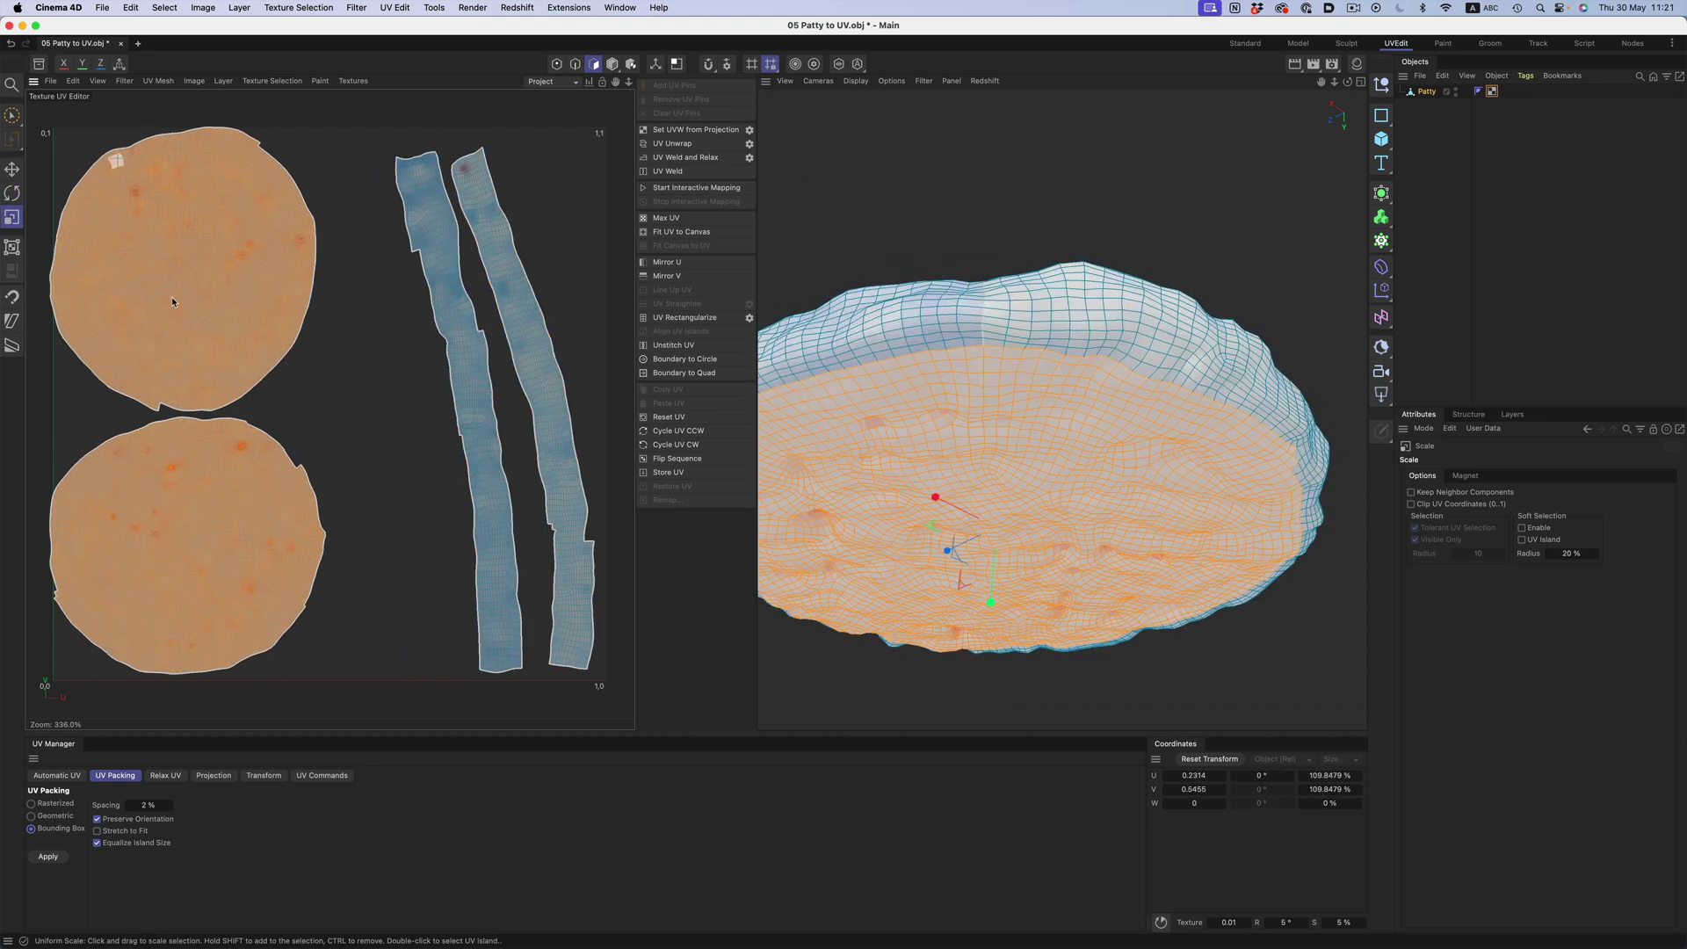
pyautogui.press('e')
pyautogui.doubleClick(222, 495)
pyautogui.moveTo(222, 495); pyautogui.dragTo(340, 463)
pyautogui.keyDown('shift'); pyautogui.doubleClick(124, 211); pyautogui.keyUp('shift')
pyautogui.click(500, 675)
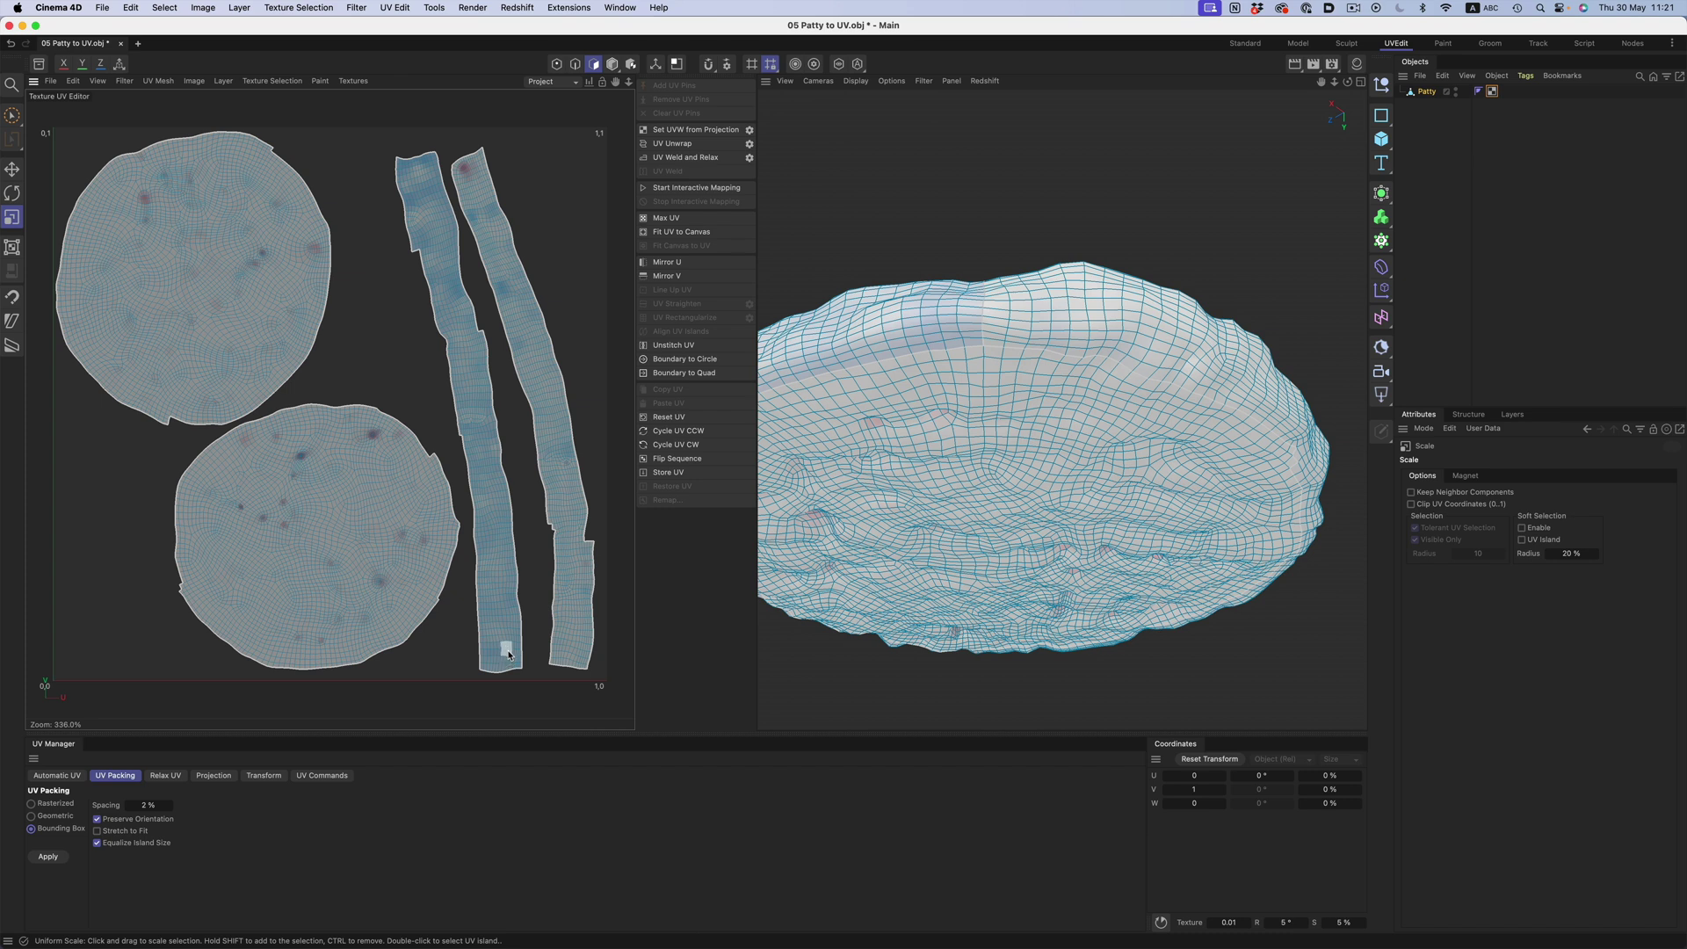
pyautogui.doubleClick(506, 659)
# Add a subdivision level and polypaint the mesh from its texture
pyautogui.press('t')
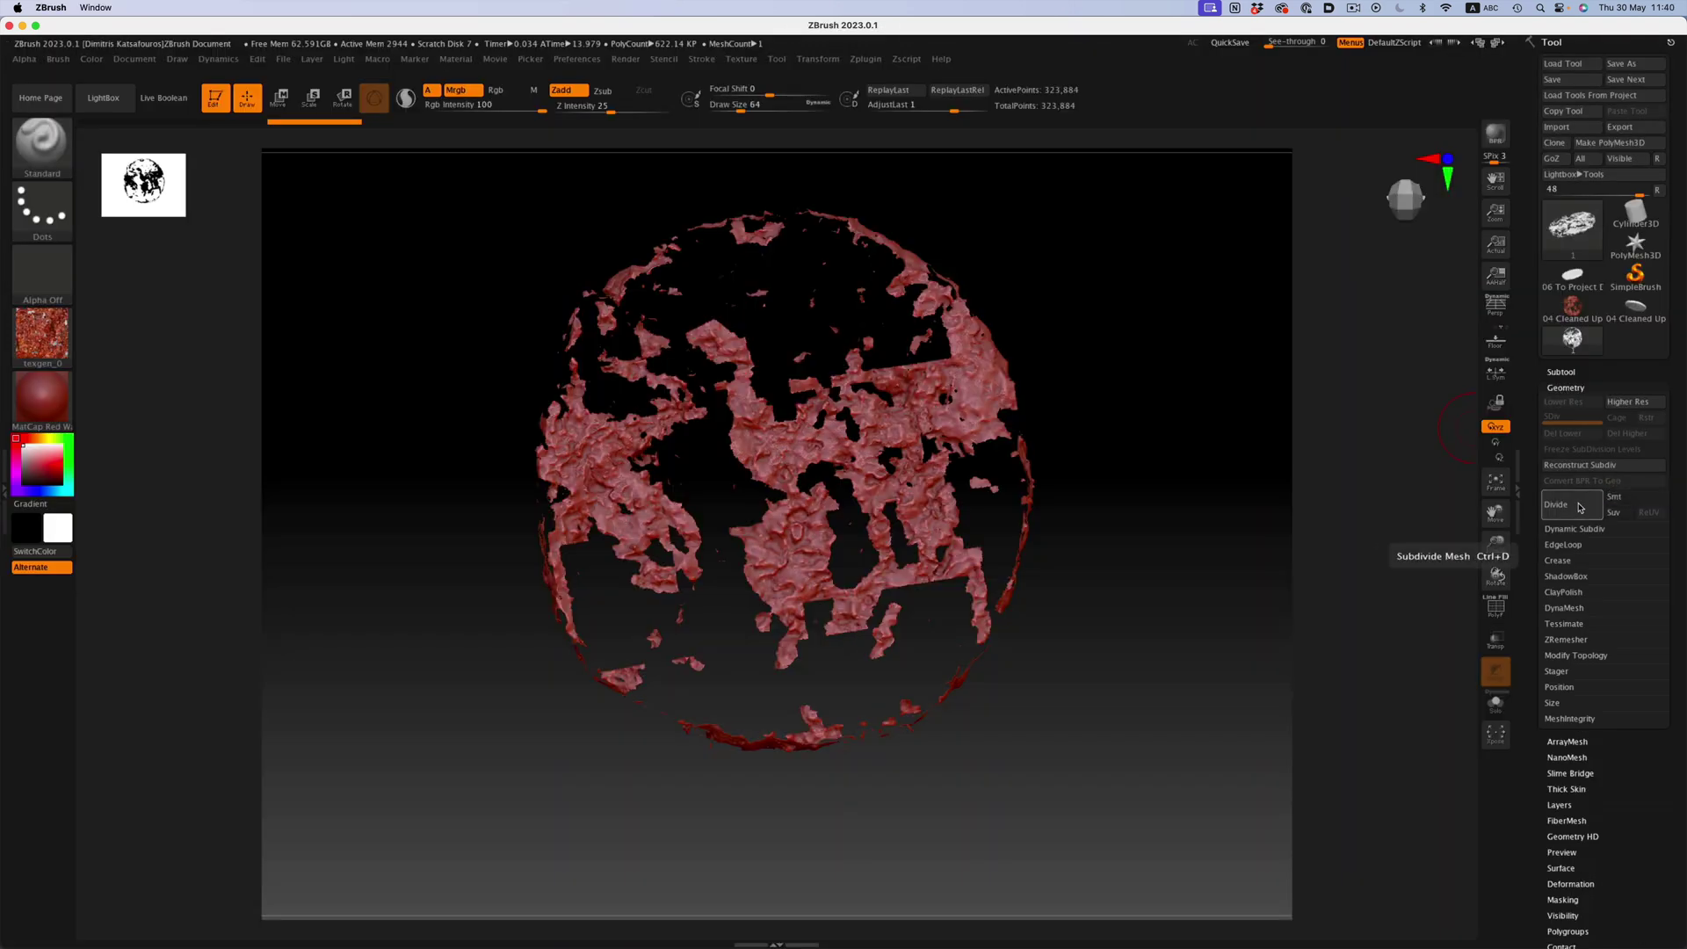
pyautogui.click(1579, 507)
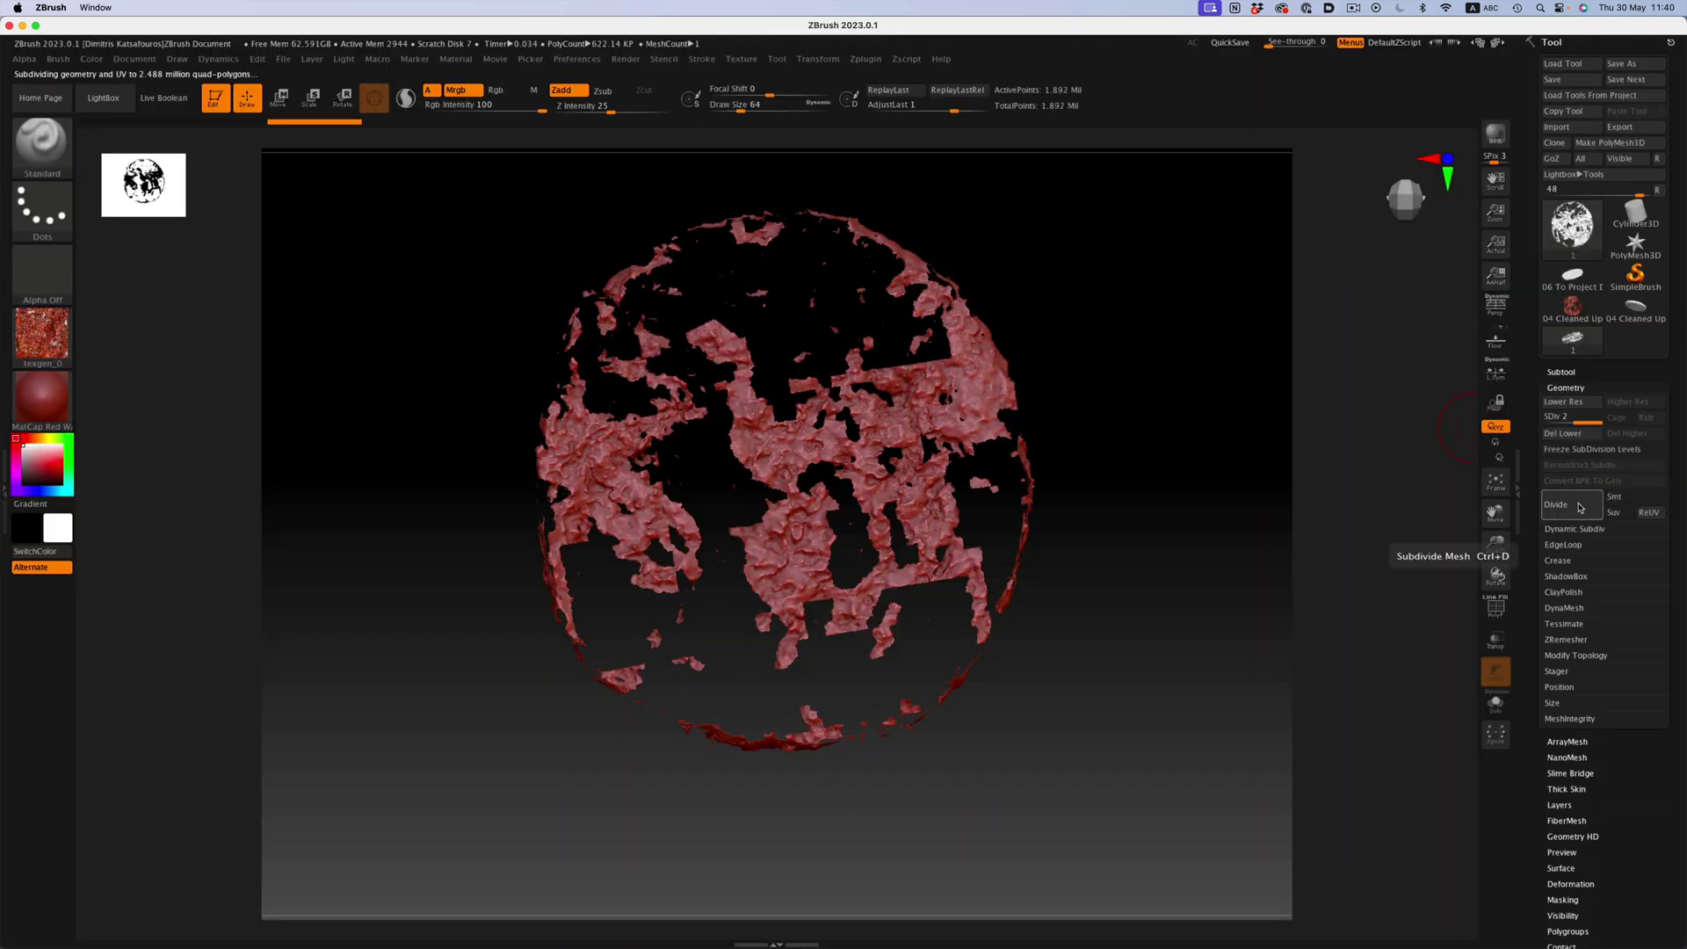
pyautogui.scroll(-5, 1526, 373)
pyautogui.click(1566, 296)
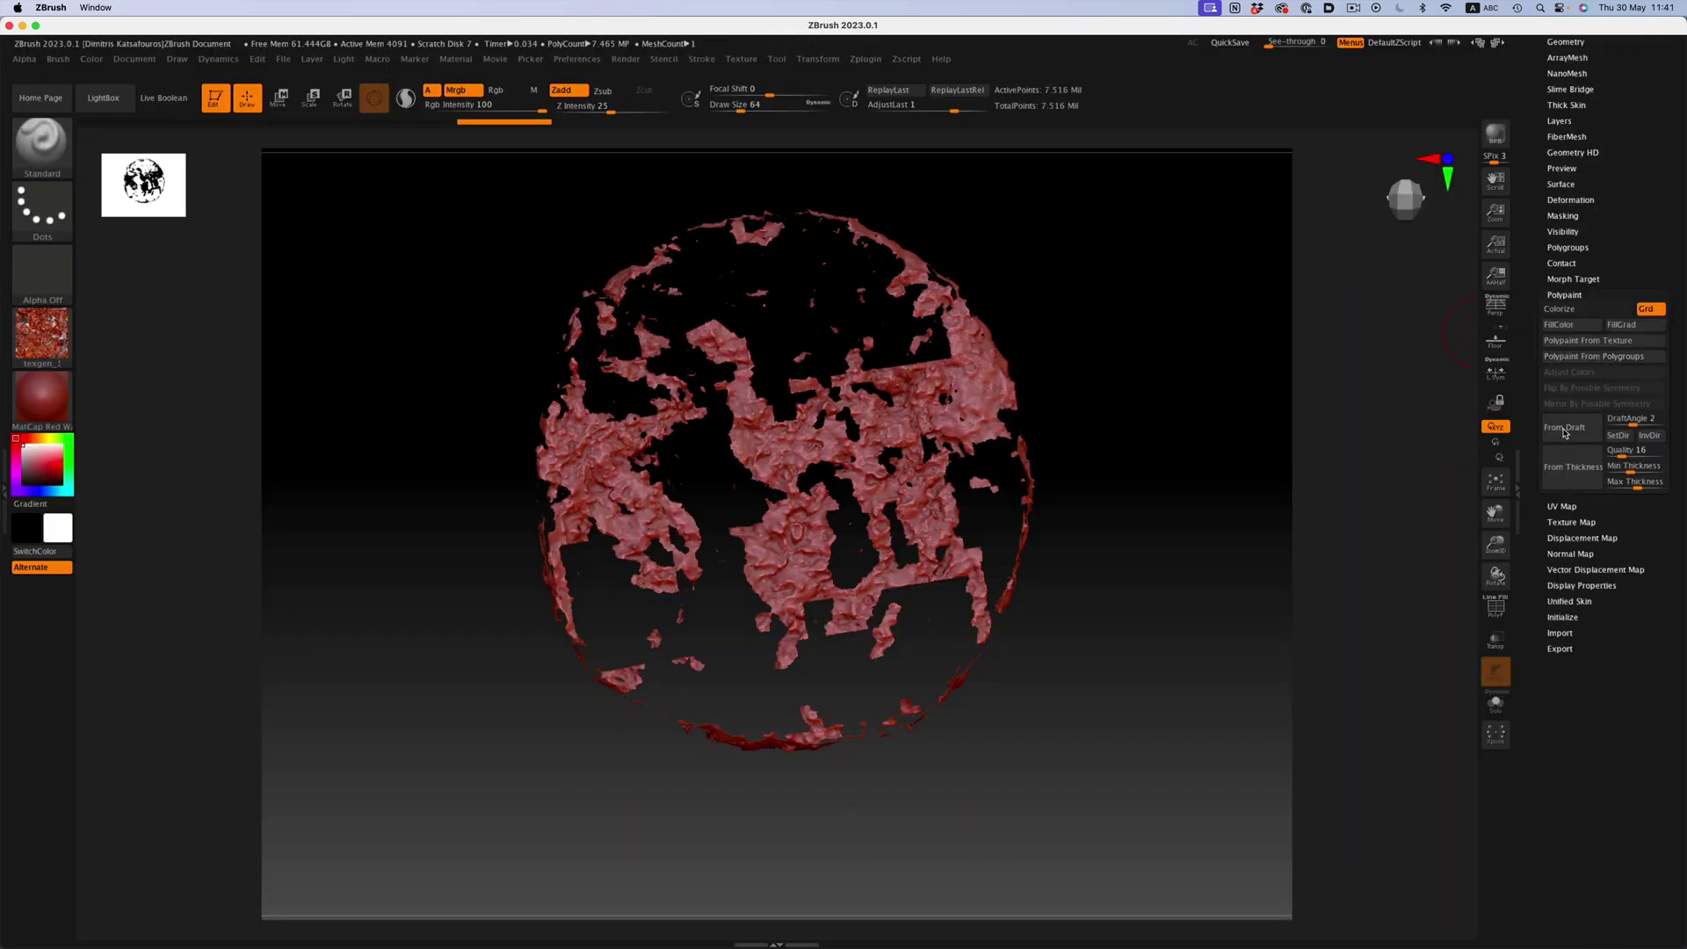
pyautogui.click(1595, 344)
pyautogui.scroll(5, 1634, 325)
# On 06 To Project Details, append 04 Cleaned Up and mesh 1, then show Project options
pyautogui.click(1637, 310)
pyautogui.click(1562, 372)
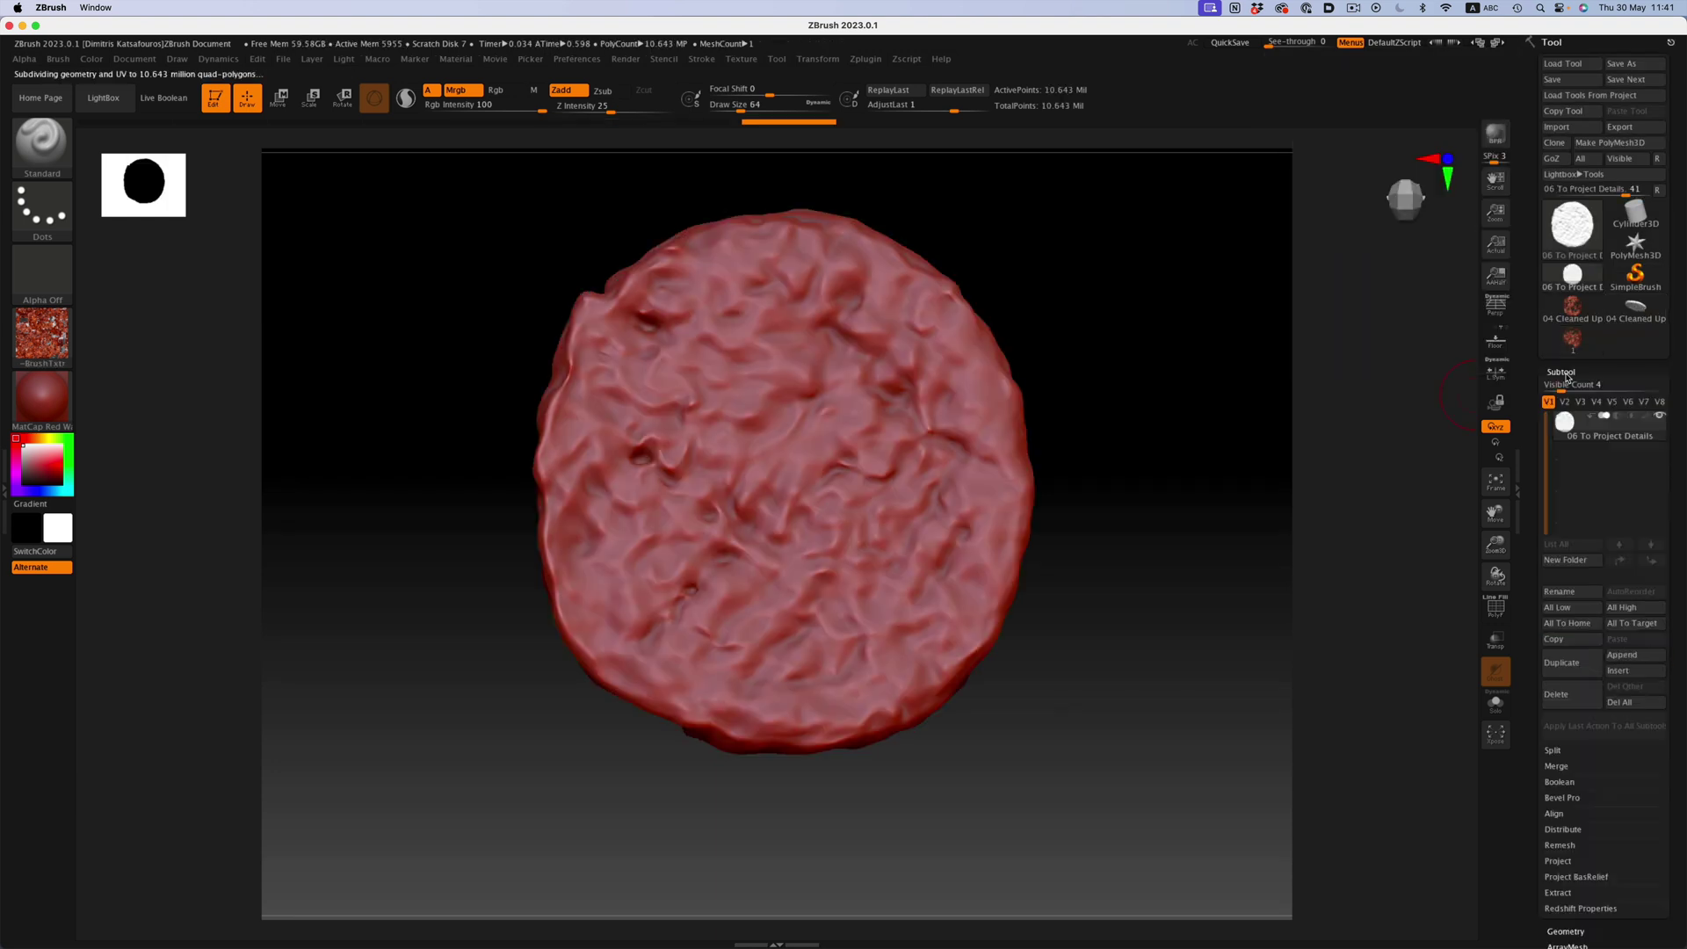
pyautogui.click(1635, 654)
pyautogui.click(1313, 650)
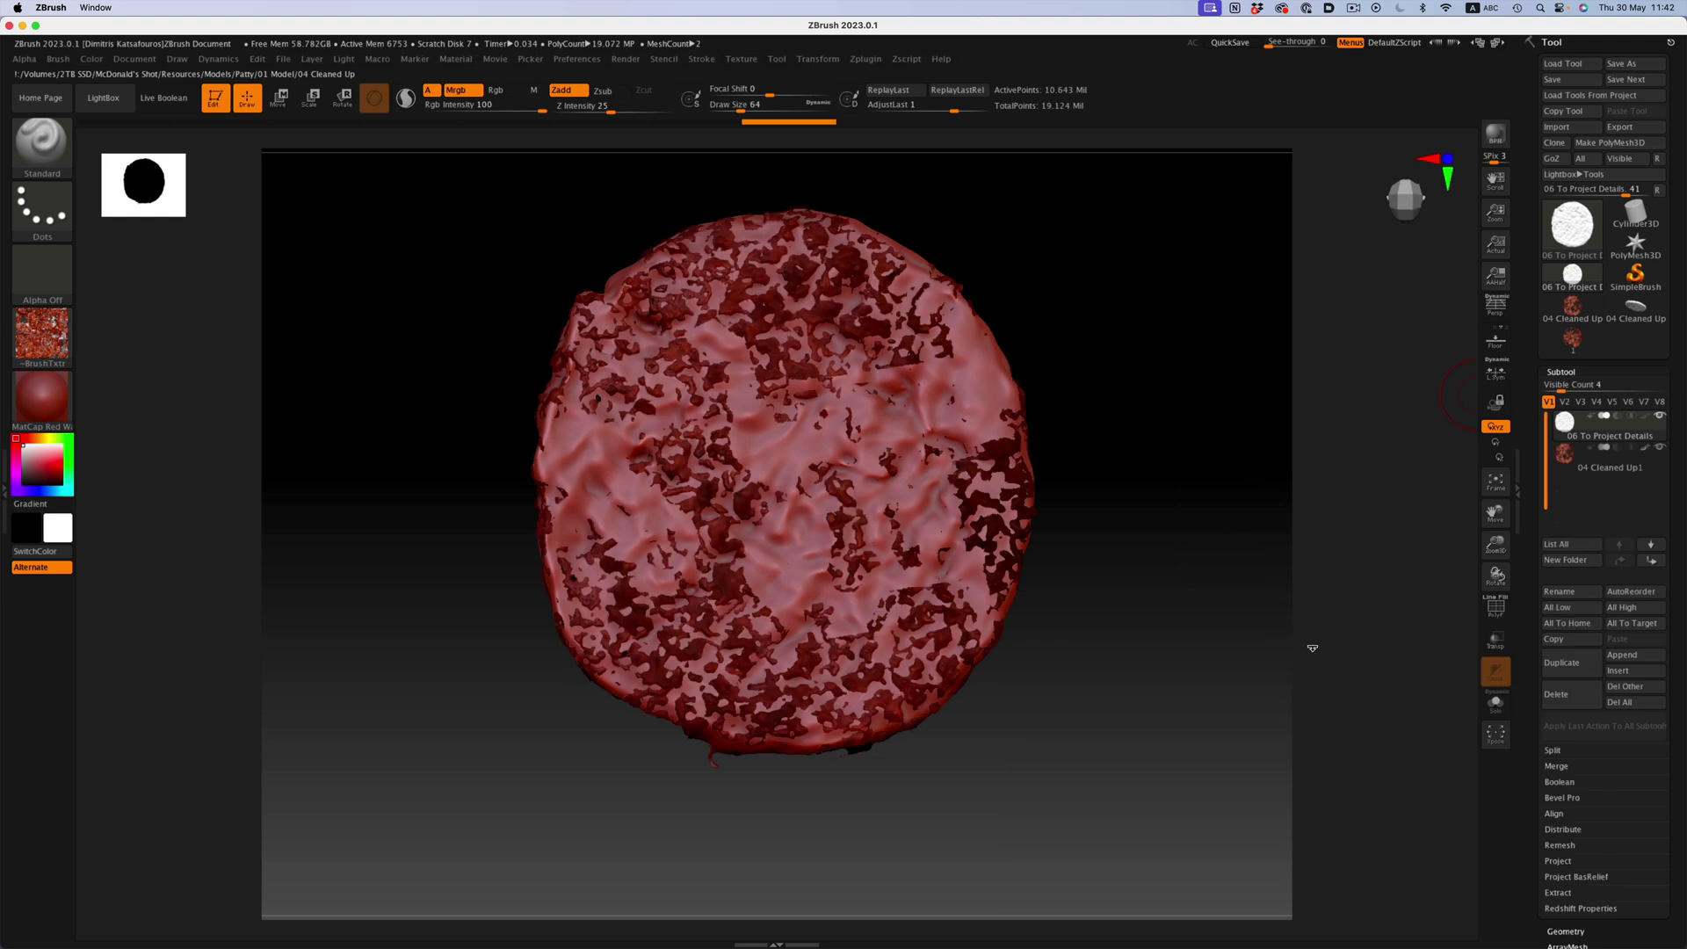
pyautogui.click(1622, 654)
pyautogui.click(1244, 647)
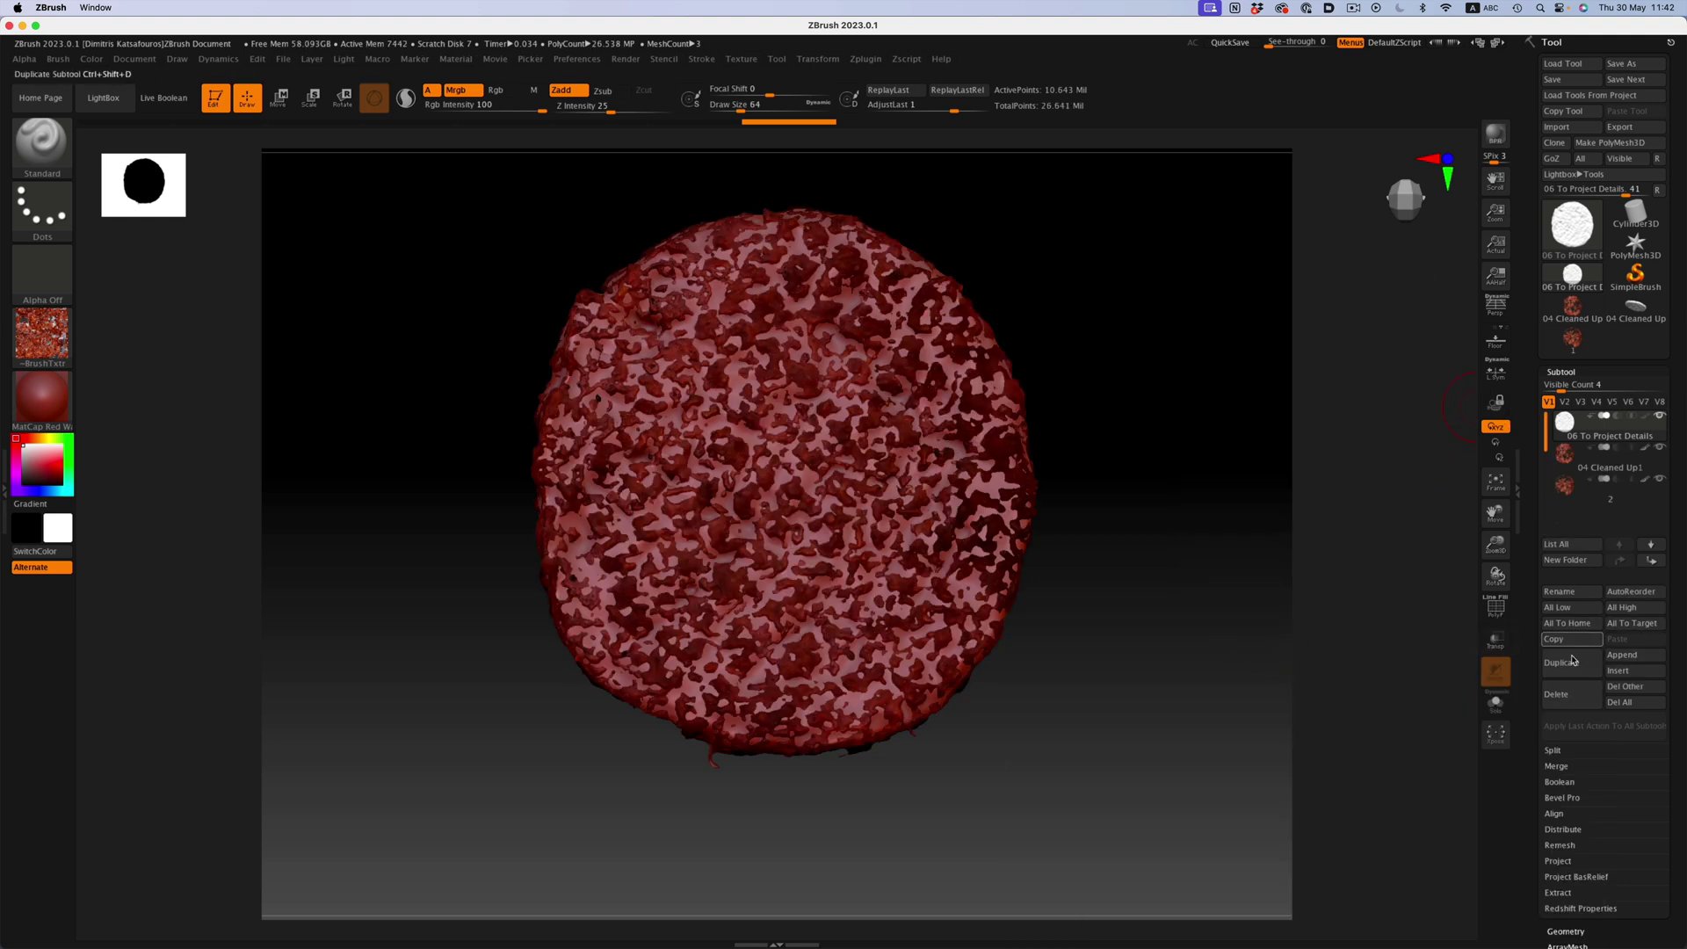
pyautogui.click(1559, 861)
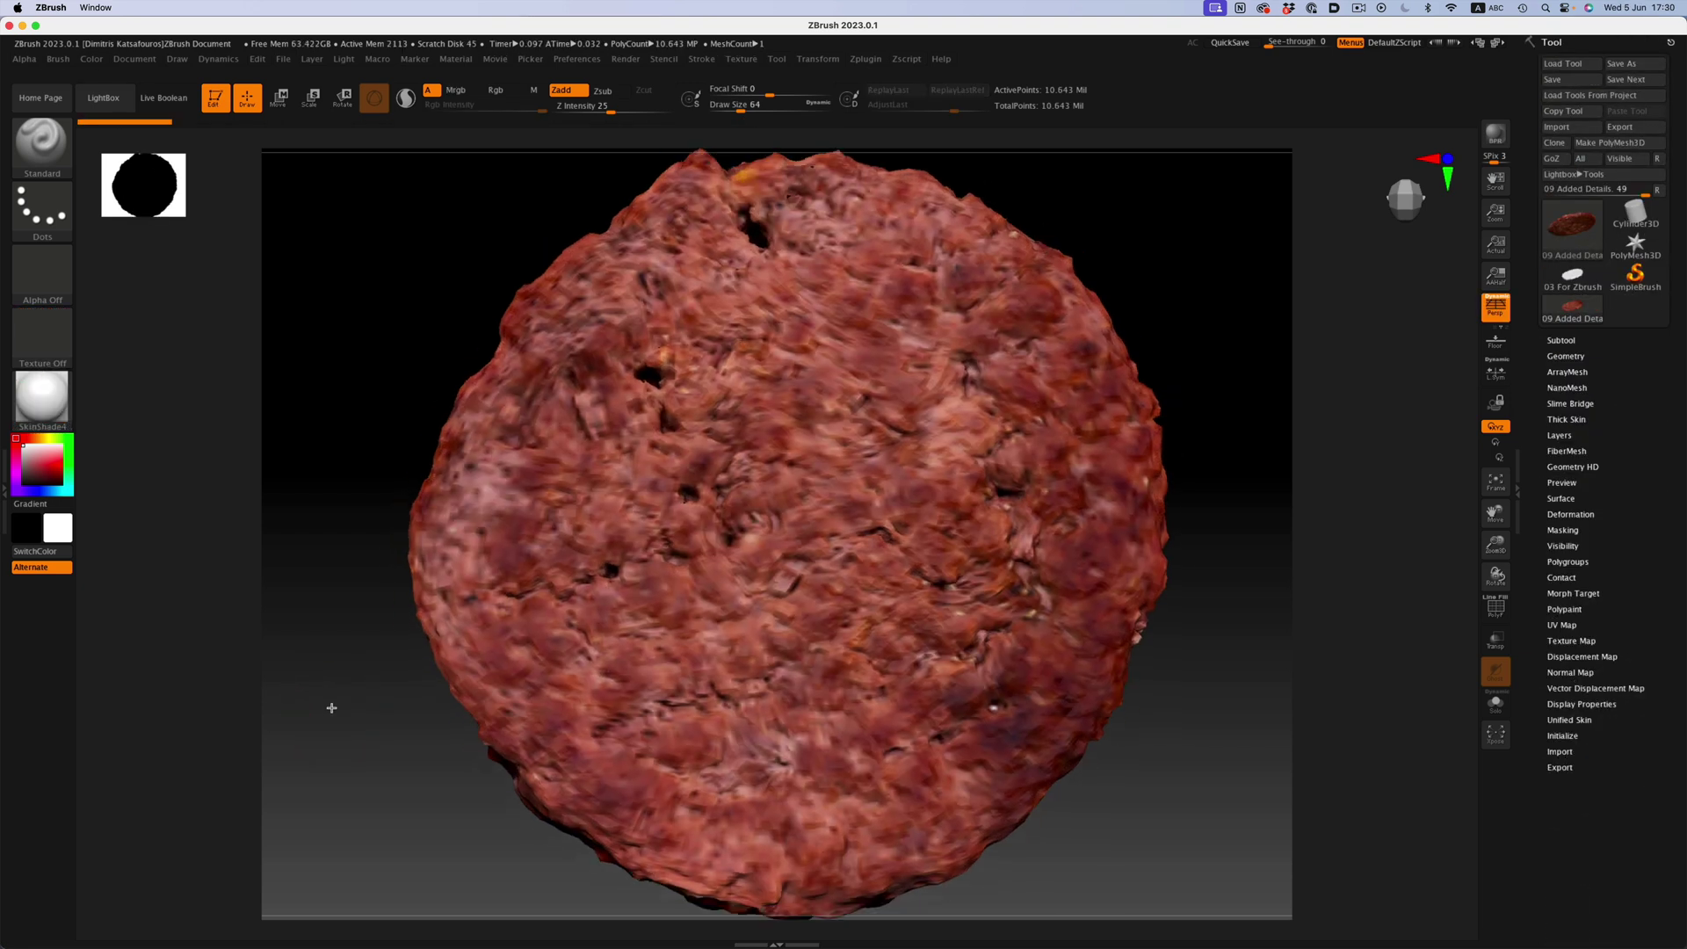
pyautogui.moveTo(342, 723); pyautogui.dragTo(318, 684)
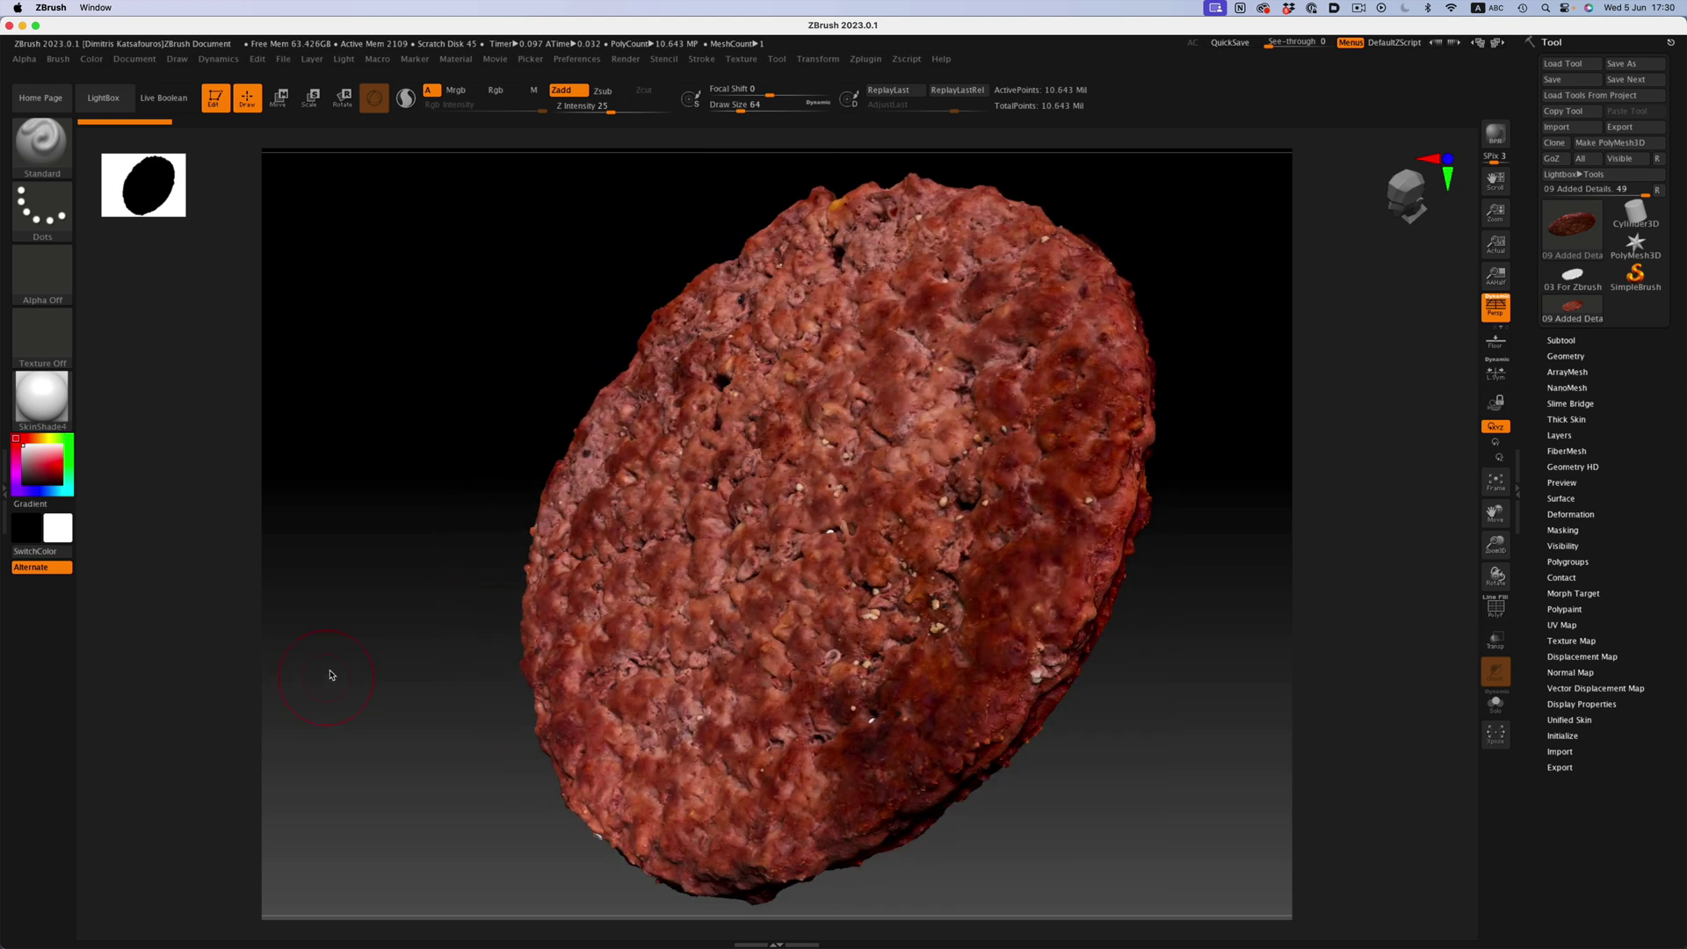
pyautogui.moveTo(352, 625); pyautogui.dragTo(352, 689)
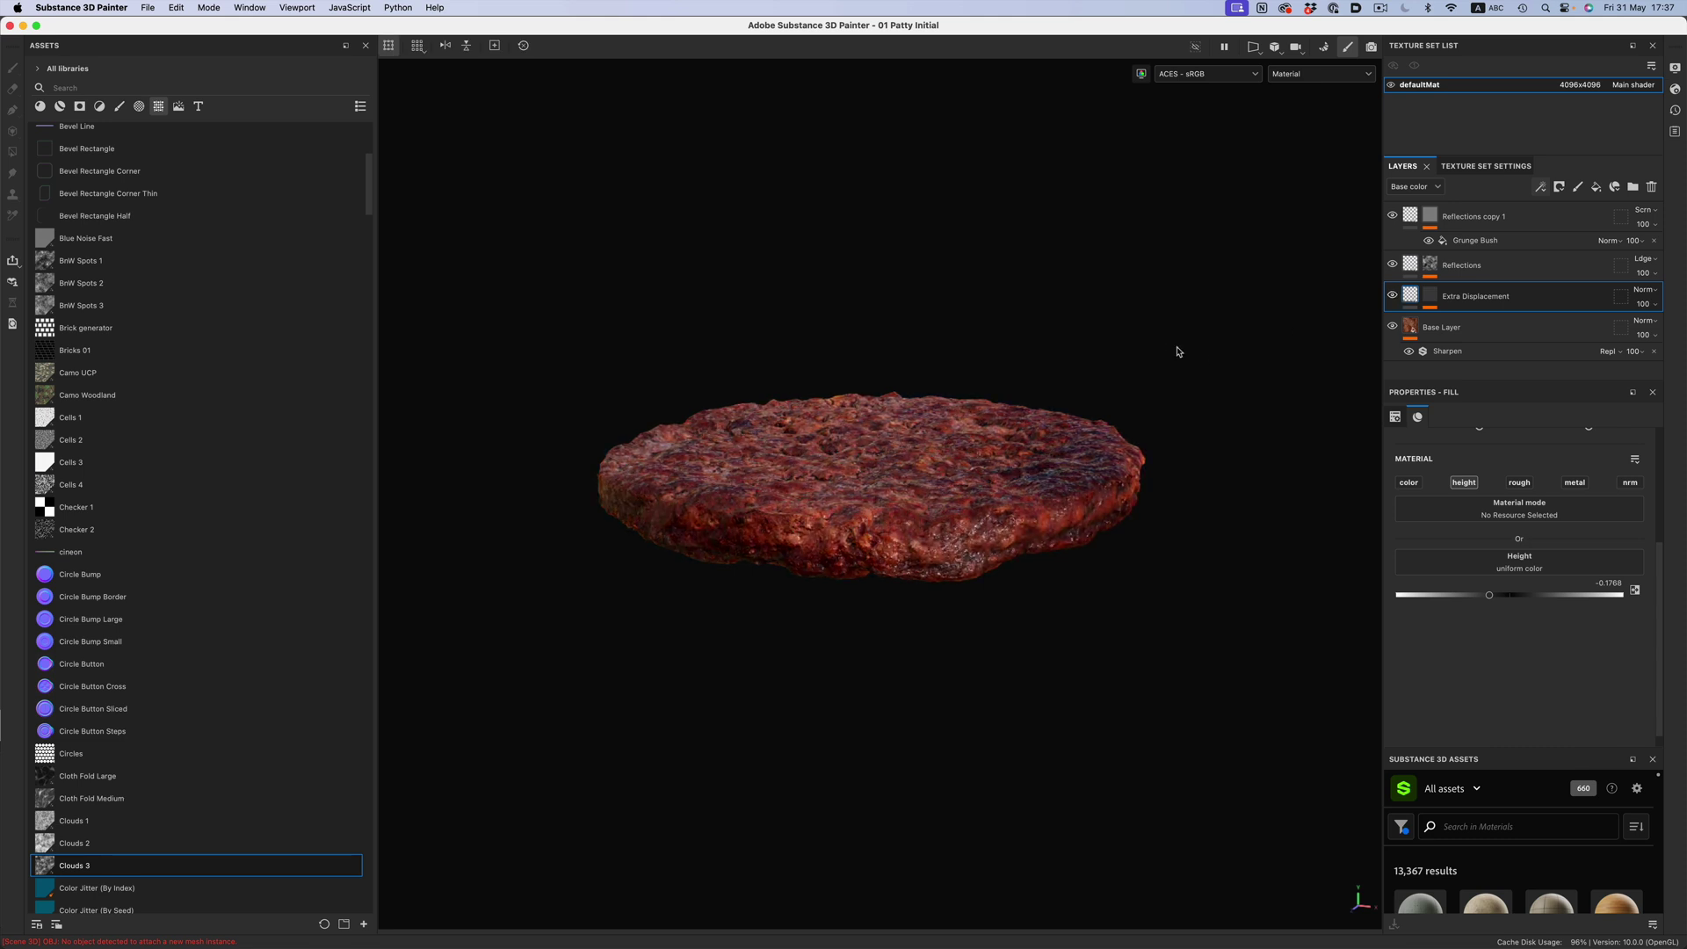
# Bring up the burger reference photo, shrink its window, and return to the patty project
pyautogui.press('super+Tab')
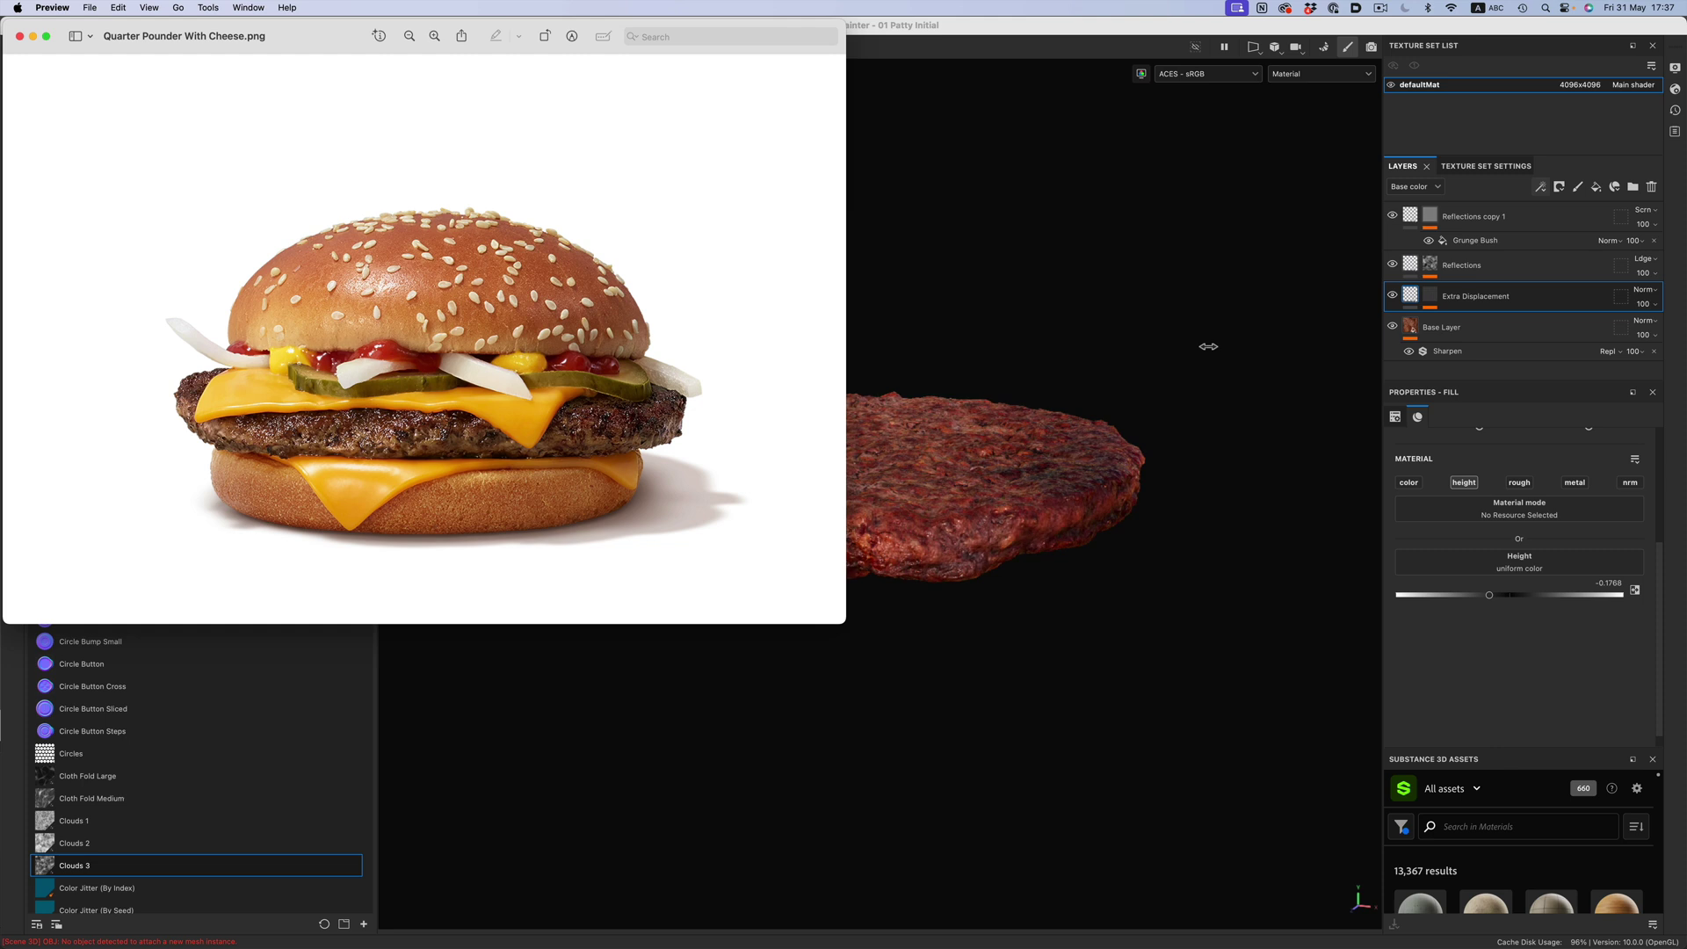
pyautogui.moveTo(822, 608); pyautogui.dragTo(610, 428)
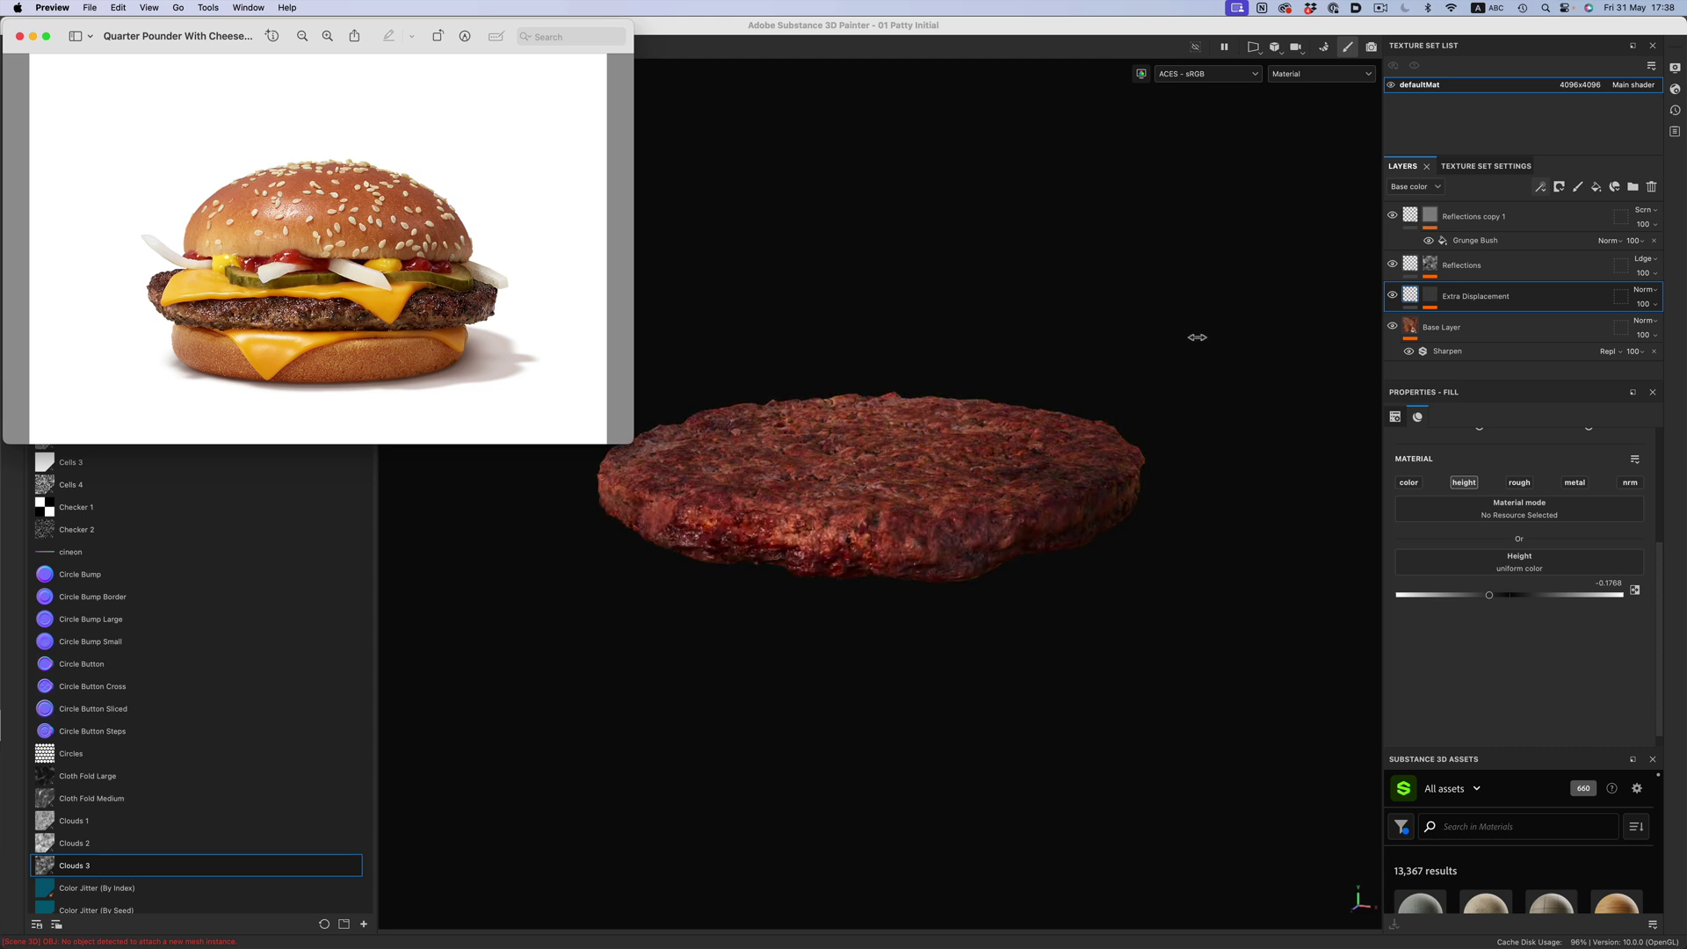
pyautogui.click(1215, 347)
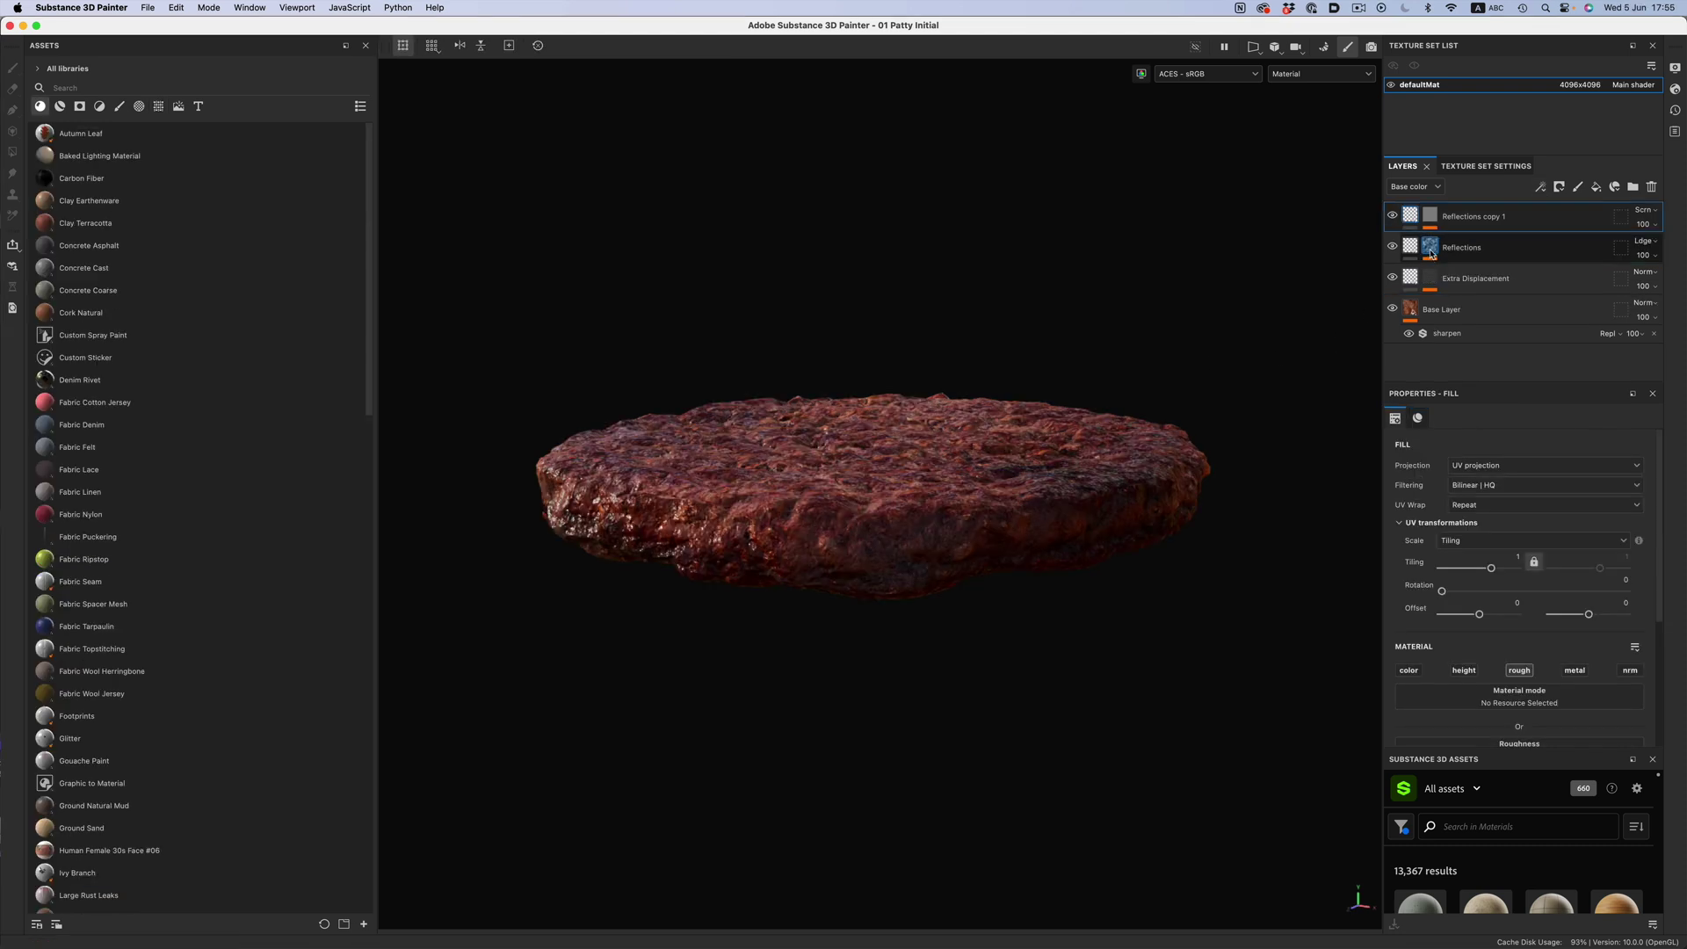
# Add a Dirt 1 generator to the Reflections mask with balance 0.72 and contrast 0.51
pyautogui.keyDown('alt'); pyautogui.click(1430, 248); pyautogui.keyUp('alt')
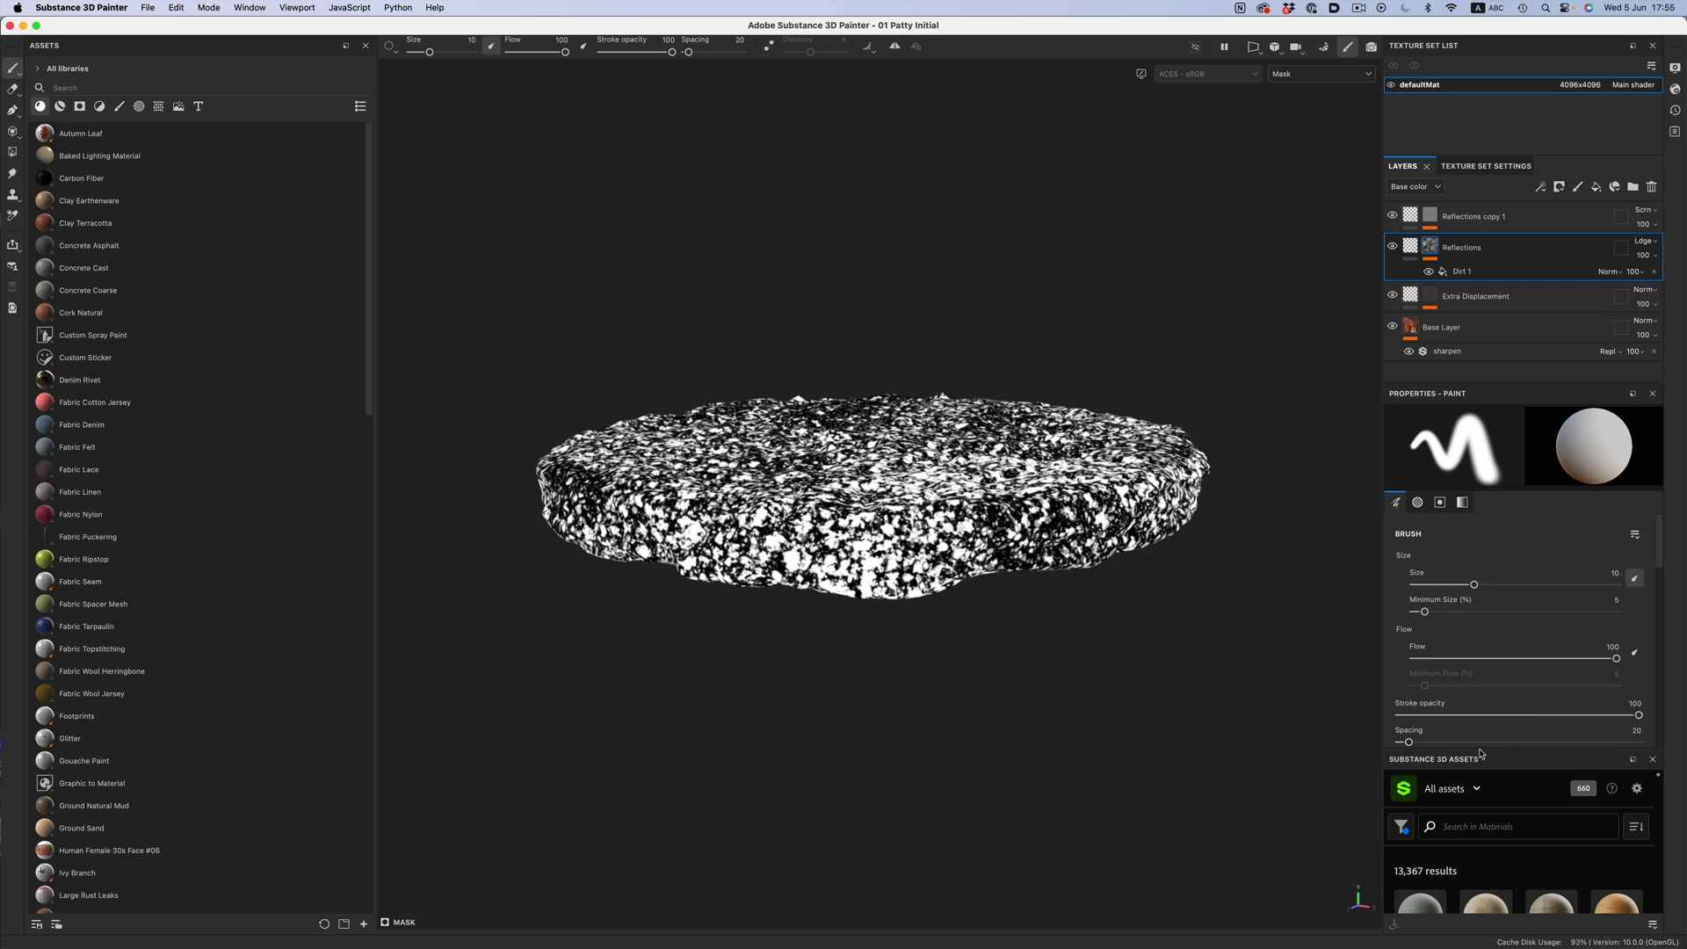
pyautogui.click(1494, 272)
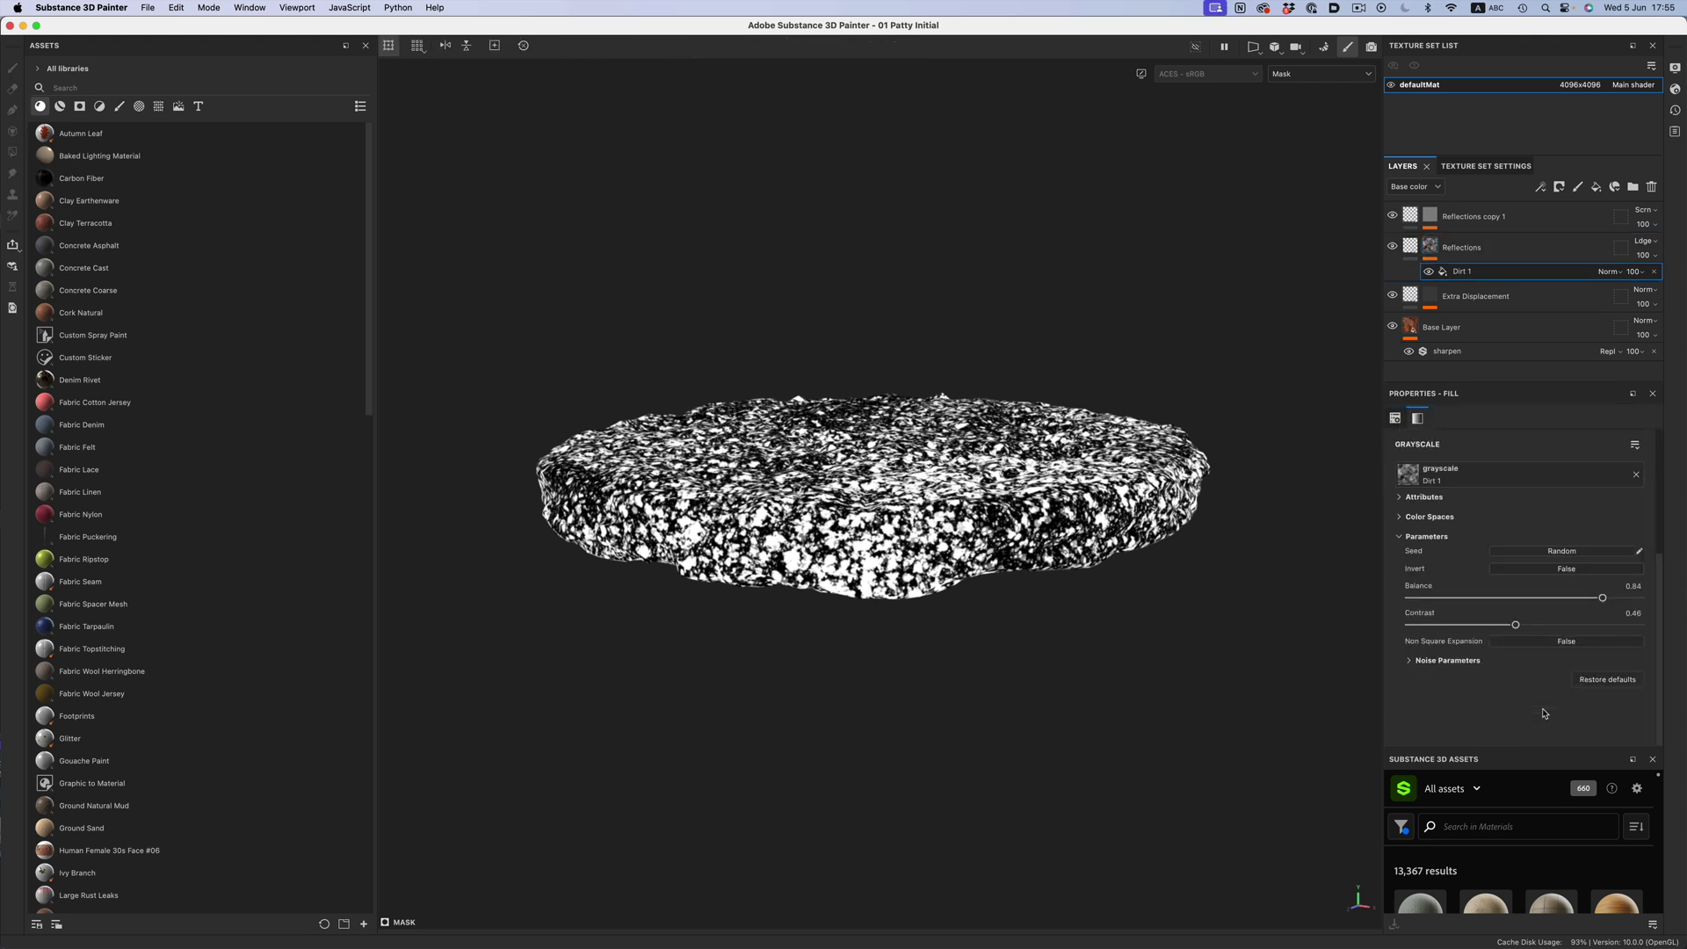
pyautogui.moveTo(1604, 601); pyautogui.dragTo(1546, 626)
pyautogui.press('m')
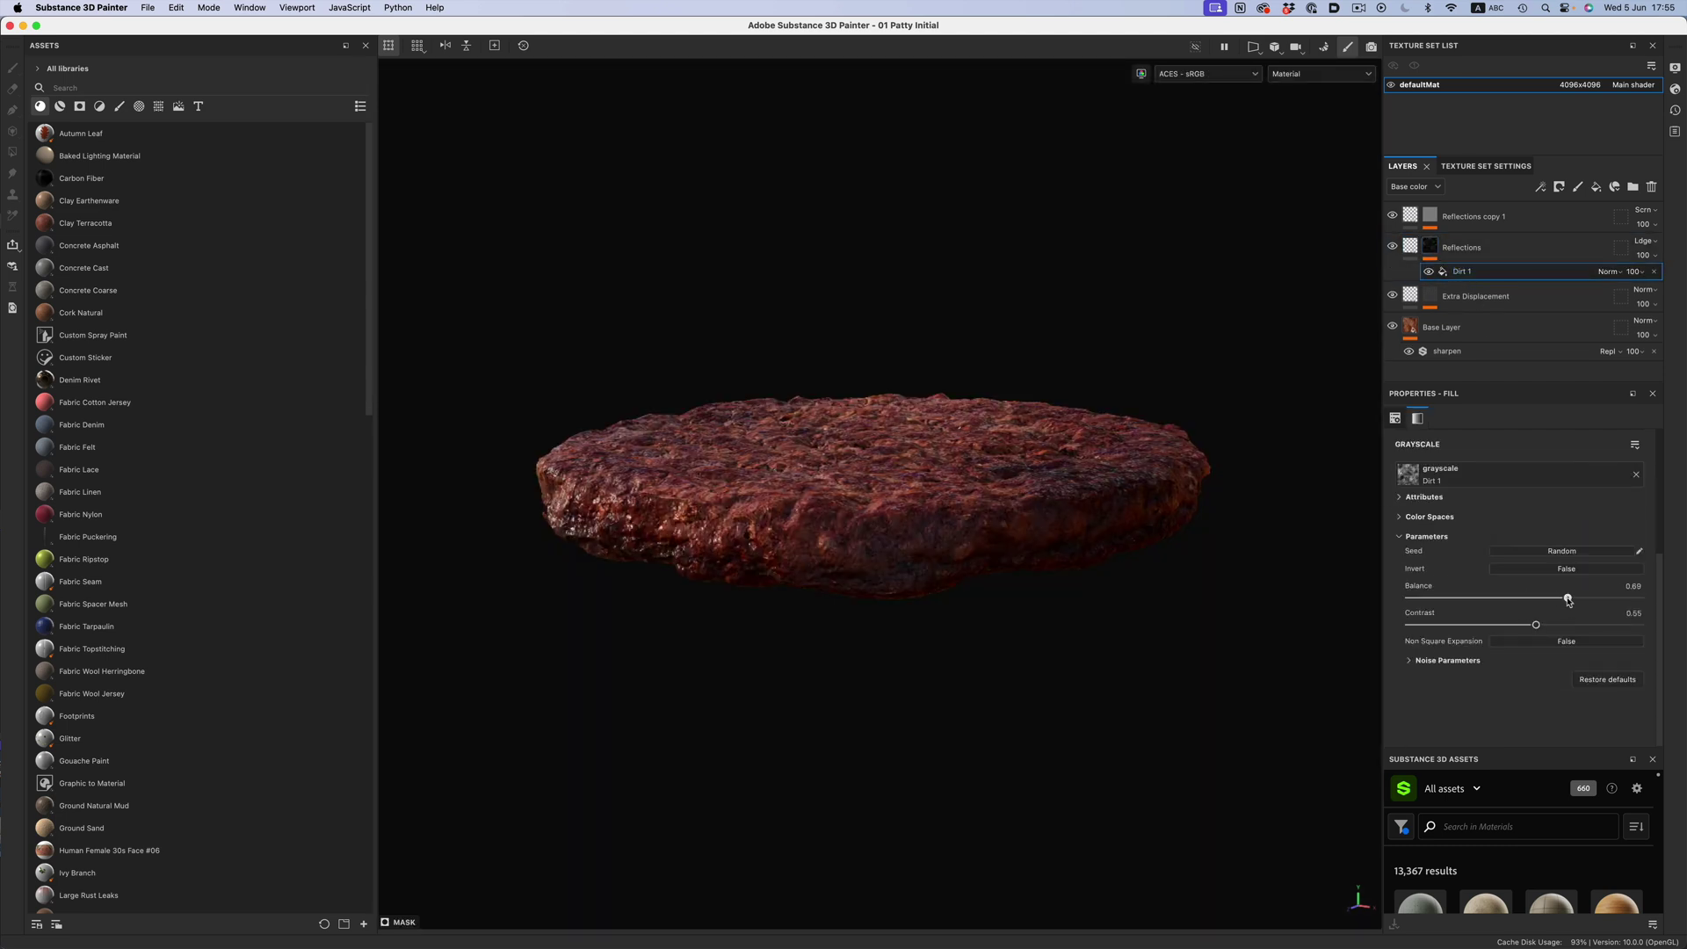
pyautogui.press('m')
pyautogui.moveTo(1566, 596); pyautogui.dragTo(1574, 600)
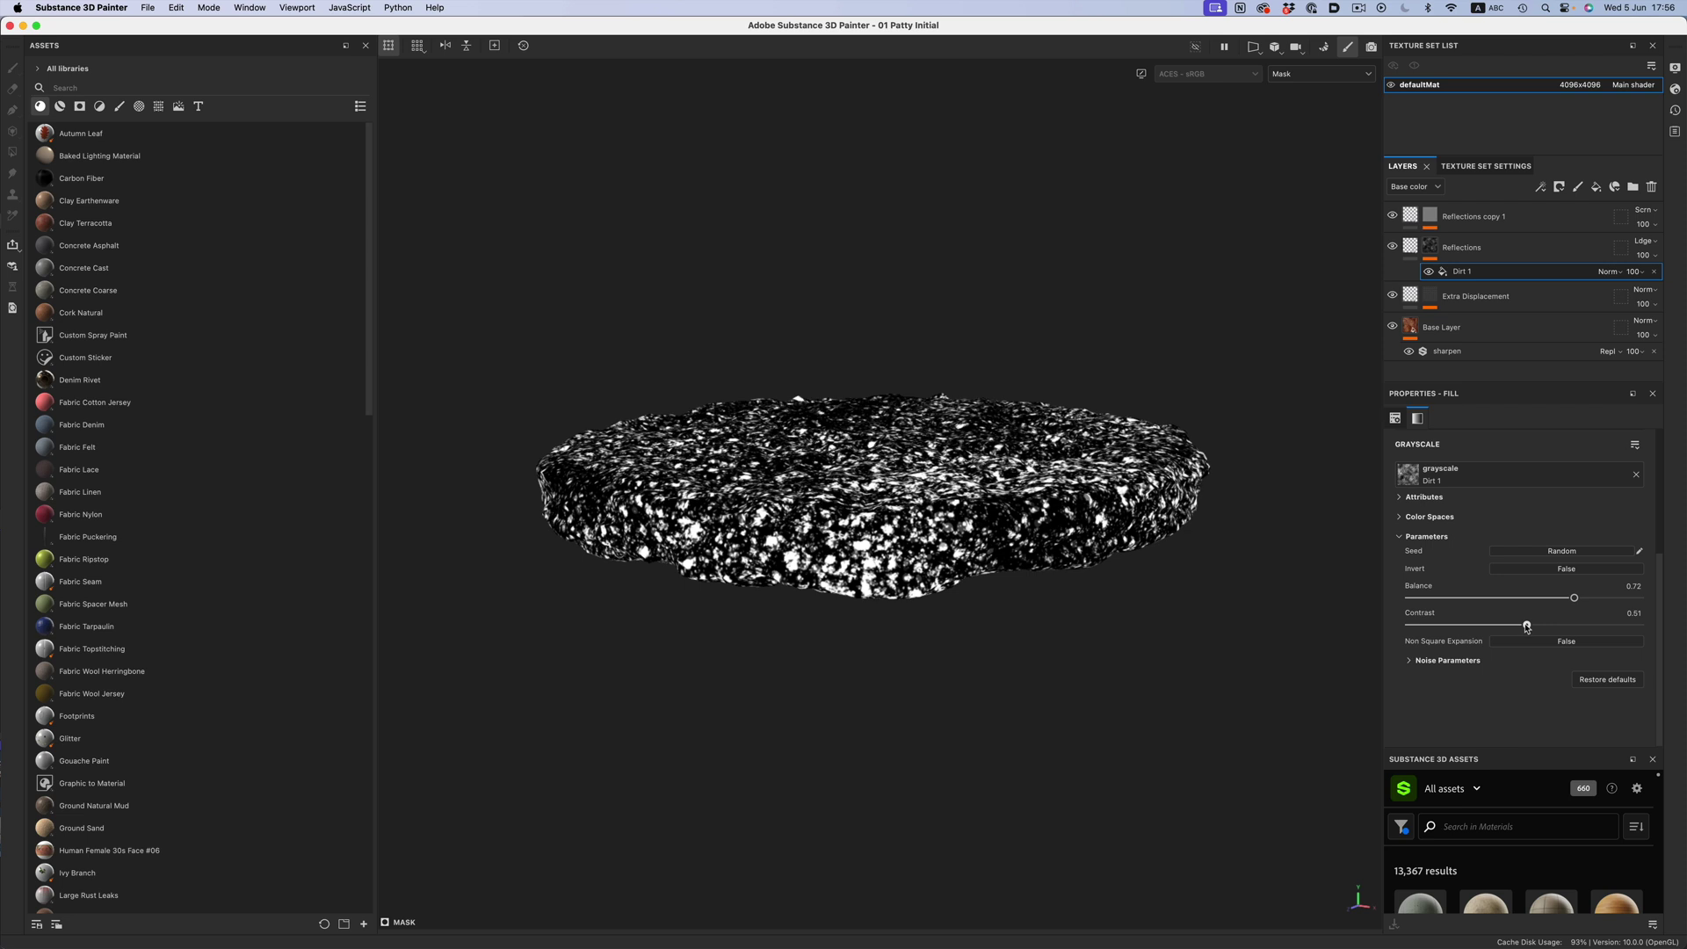
pyautogui.press('Delete')
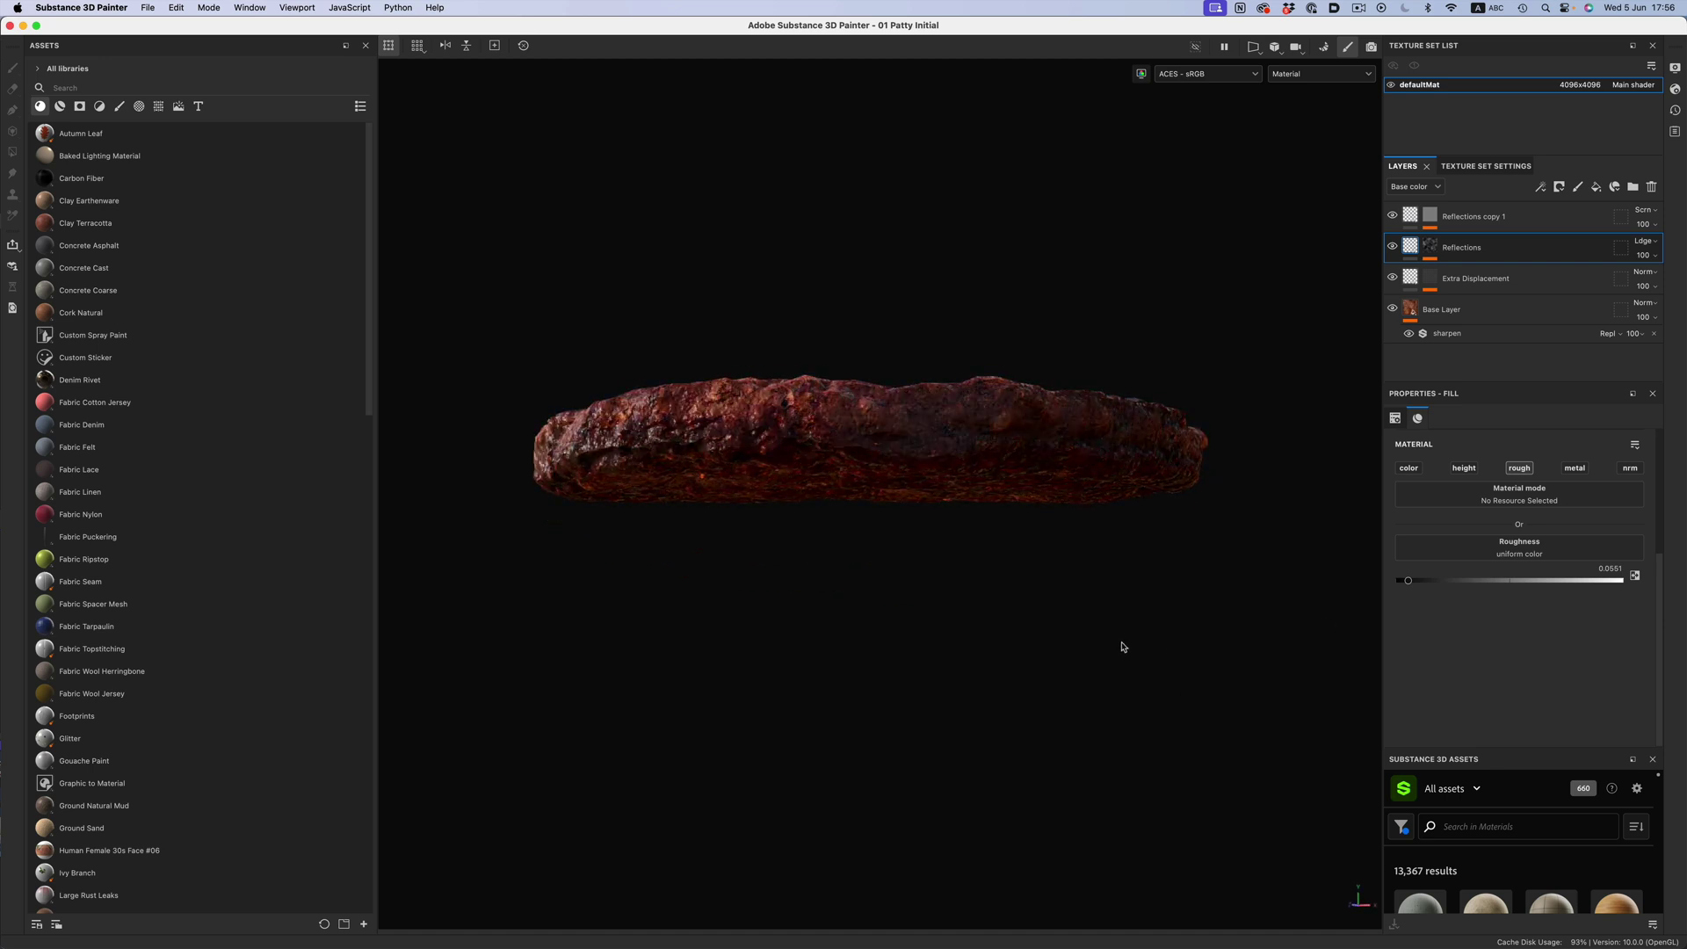
pyautogui.keyDown('alt'); pyautogui.moveTo(1215, 647); pyautogui.dragTo(1228, 703); pyautogui.keyUp('alt')
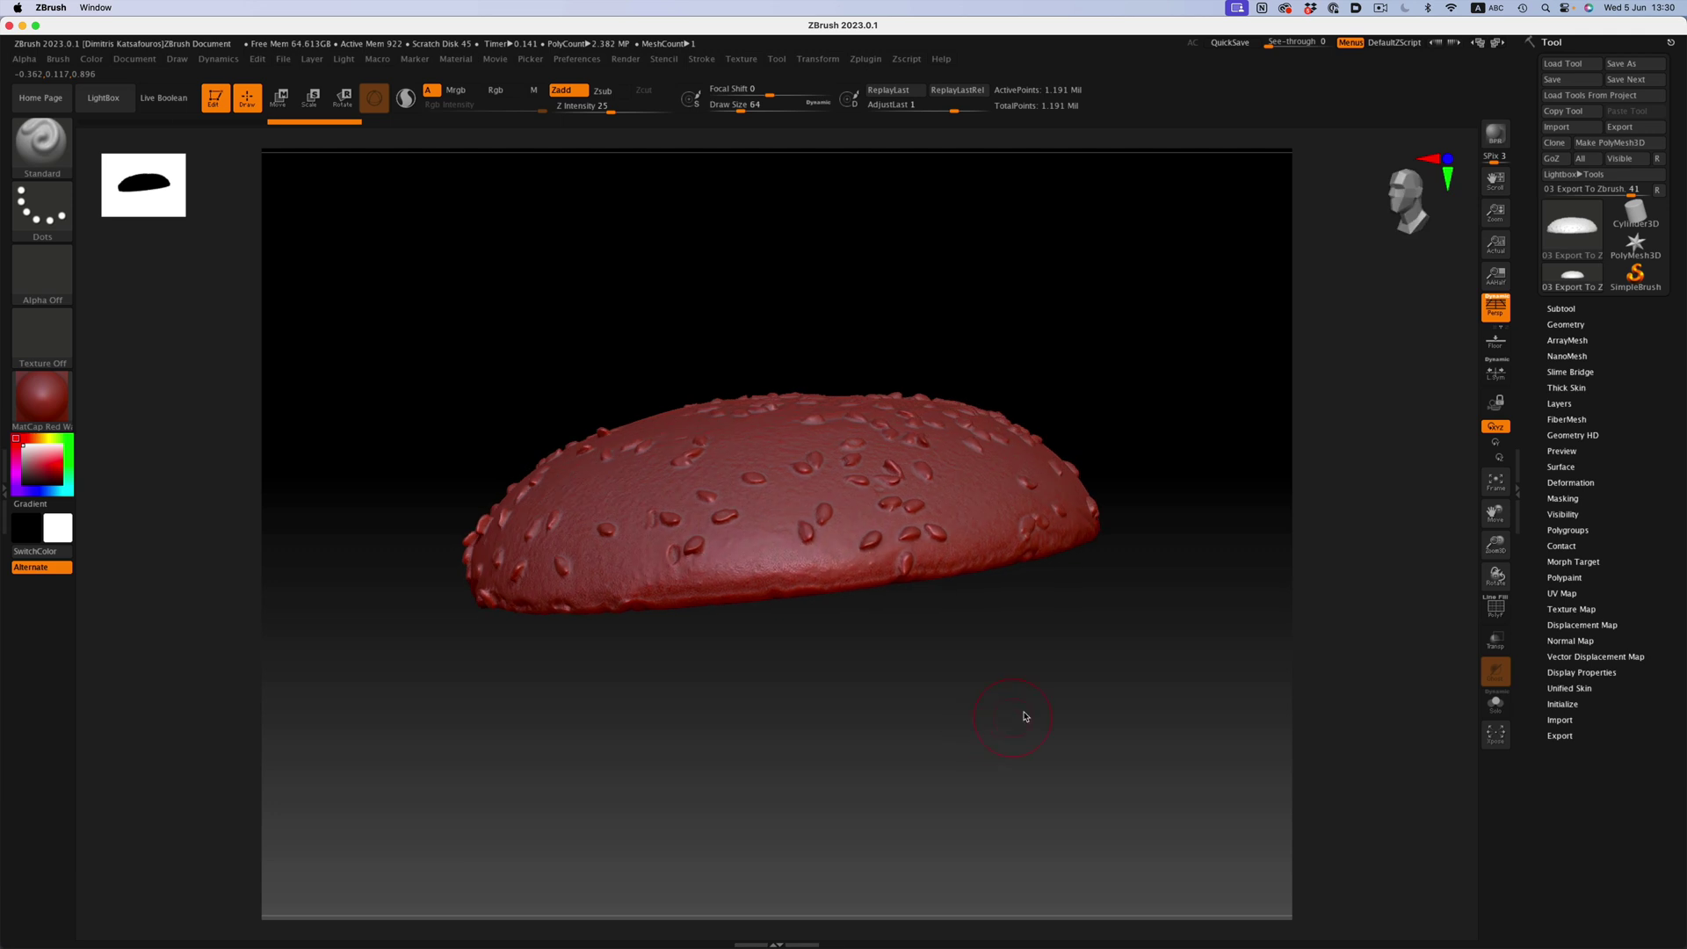
# View the bun from above, then enable the Brush Depth Mask with OuterDepth about 0.53
pyautogui.moveTo(1071, 696); pyautogui.dragTo(1083, 741)
pyautogui.moveTo(1127, 340)
pyautogui.mouseDown()
pyautogui.moveTo(1129, 394)
pyautogui.moveTo(1172, 372)
pyautogui.moveTo(1110, 334)
pyautogui.mouseUp()
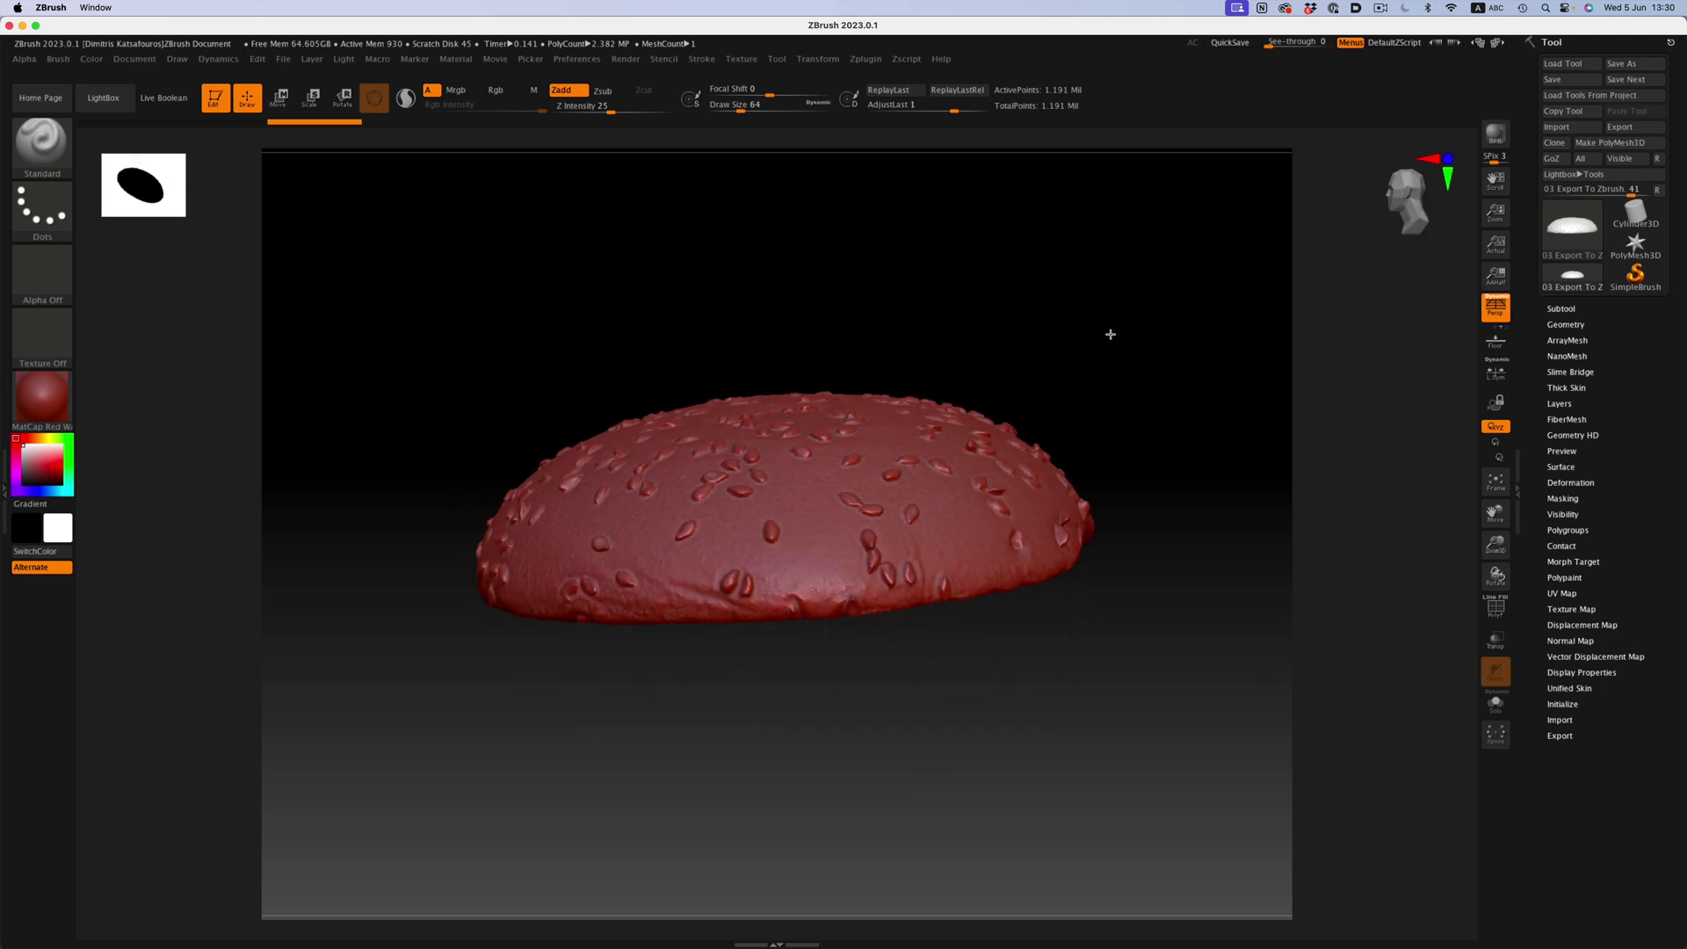
pyautogui.moveTo(640, 295); pyautogui.dragTo(602, 342)
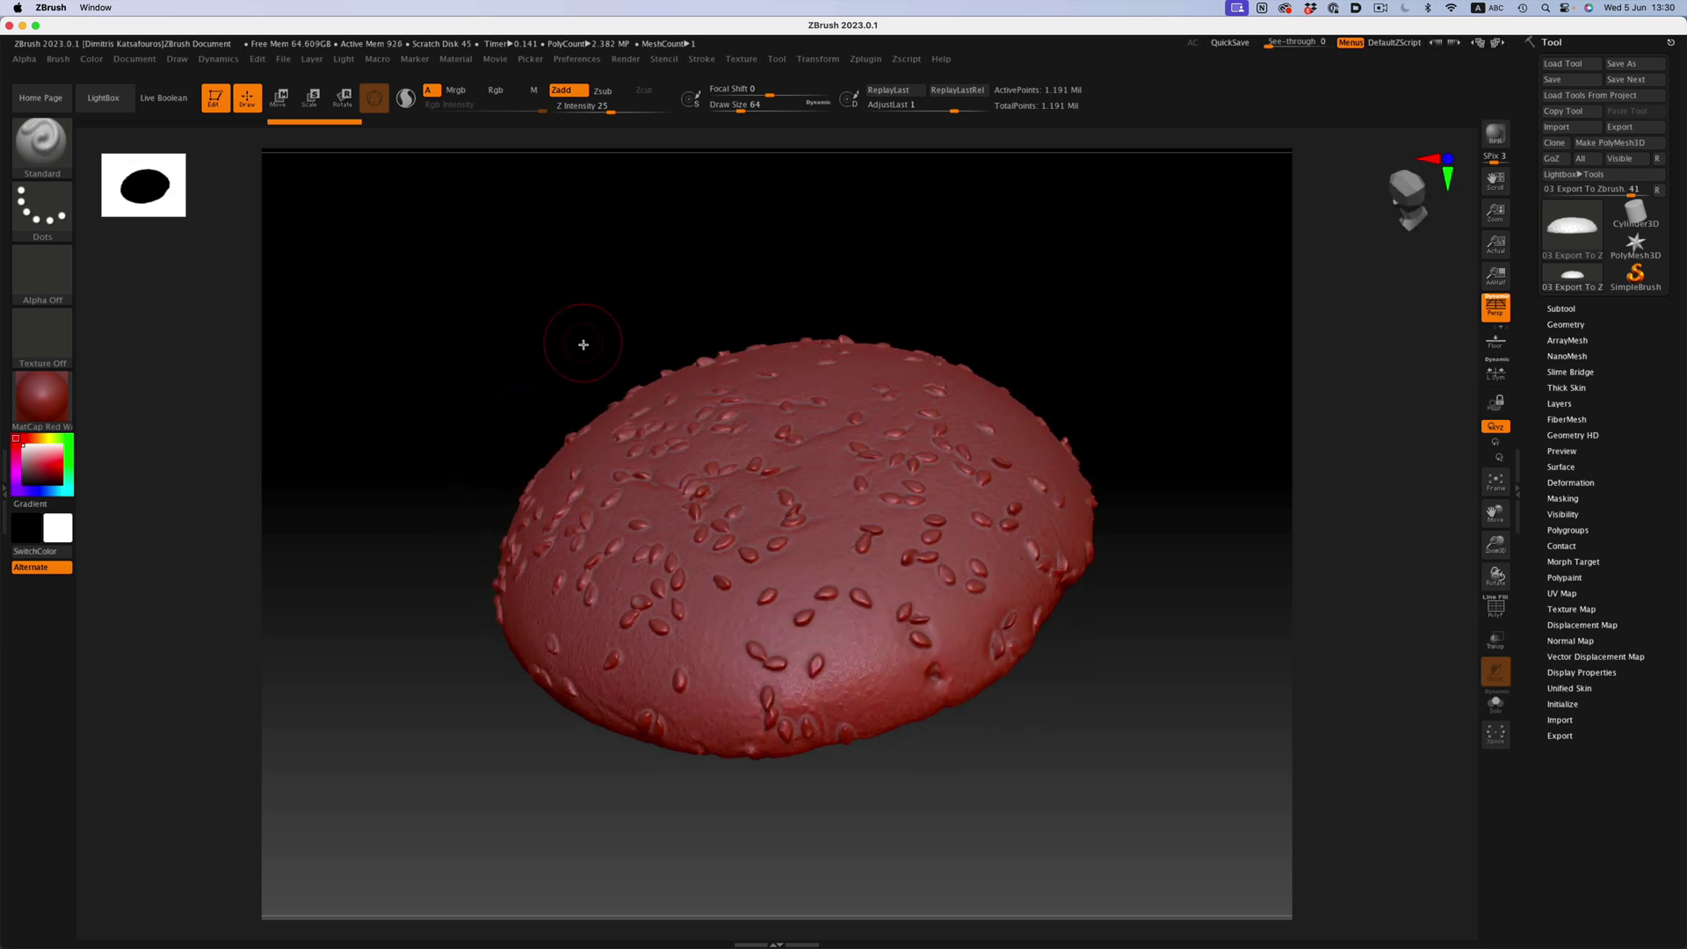
pyautogui.click(50, 62)
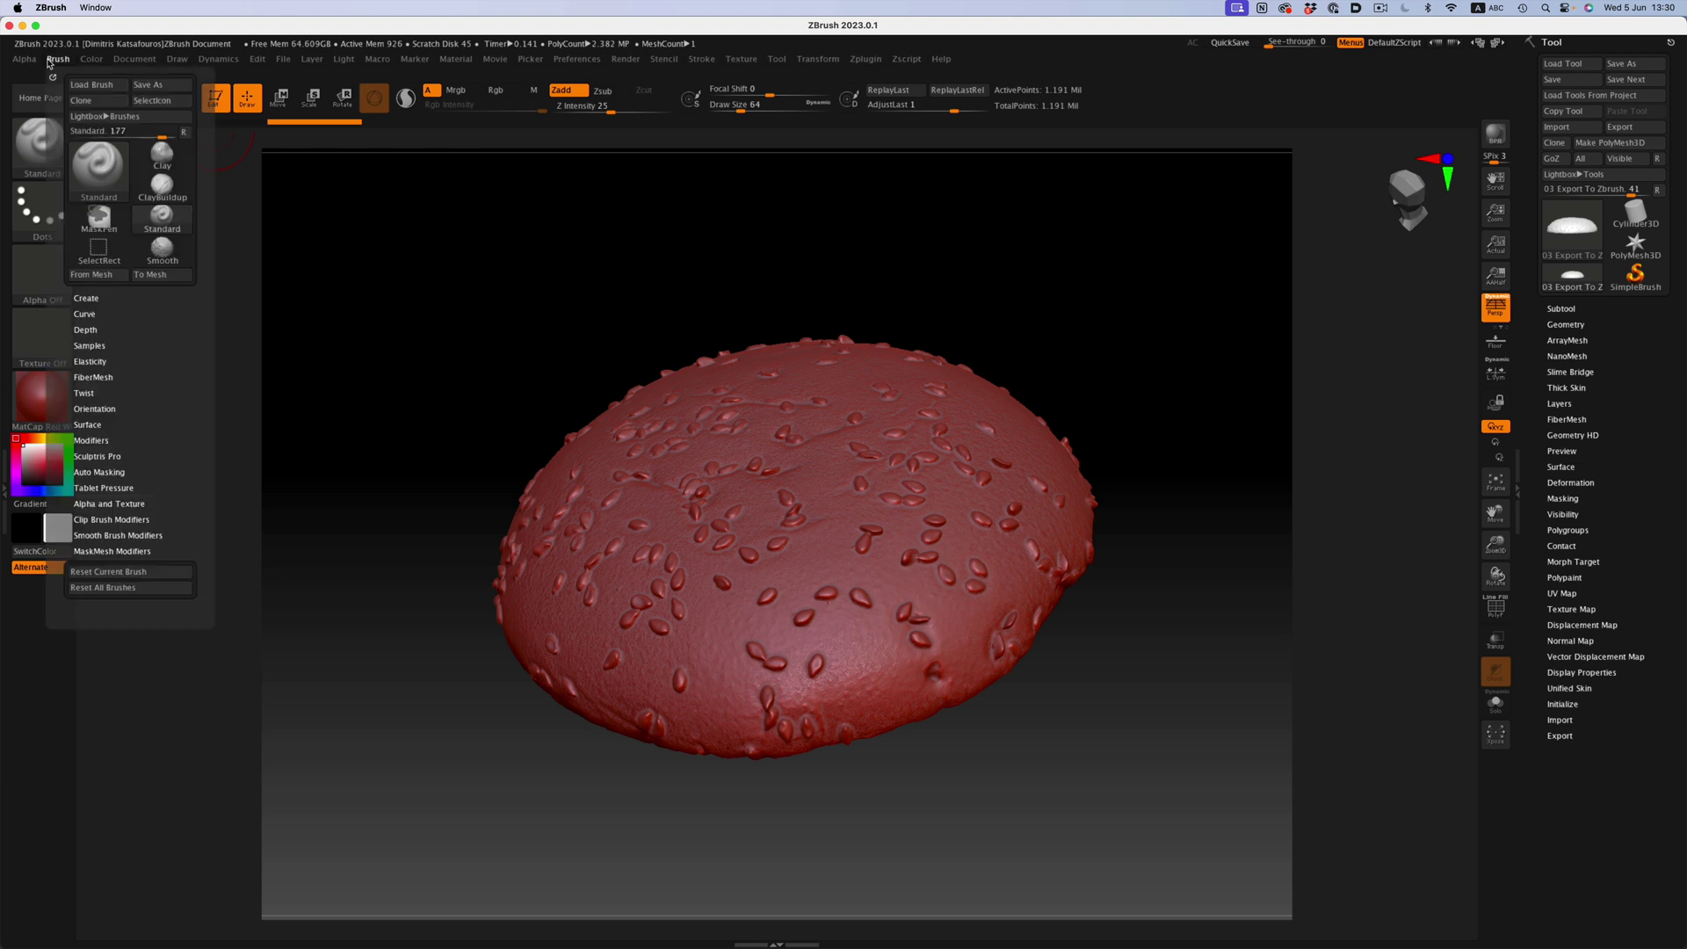
pyautogui.click(84, 330)
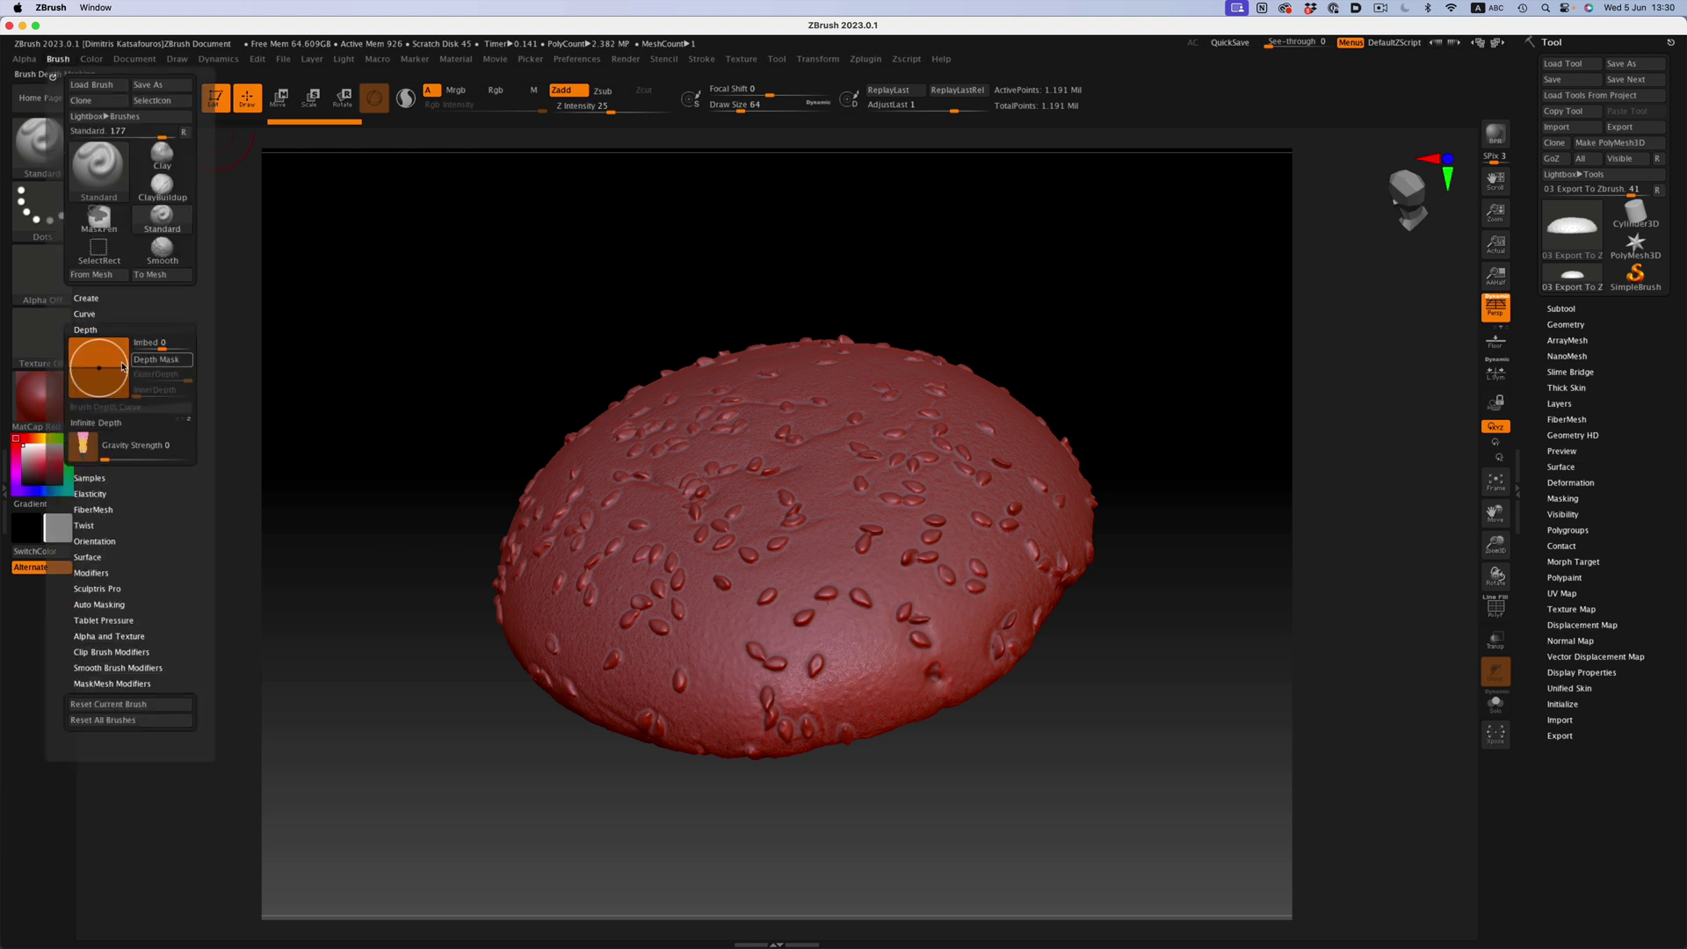
pyautogui.click(155, 360)
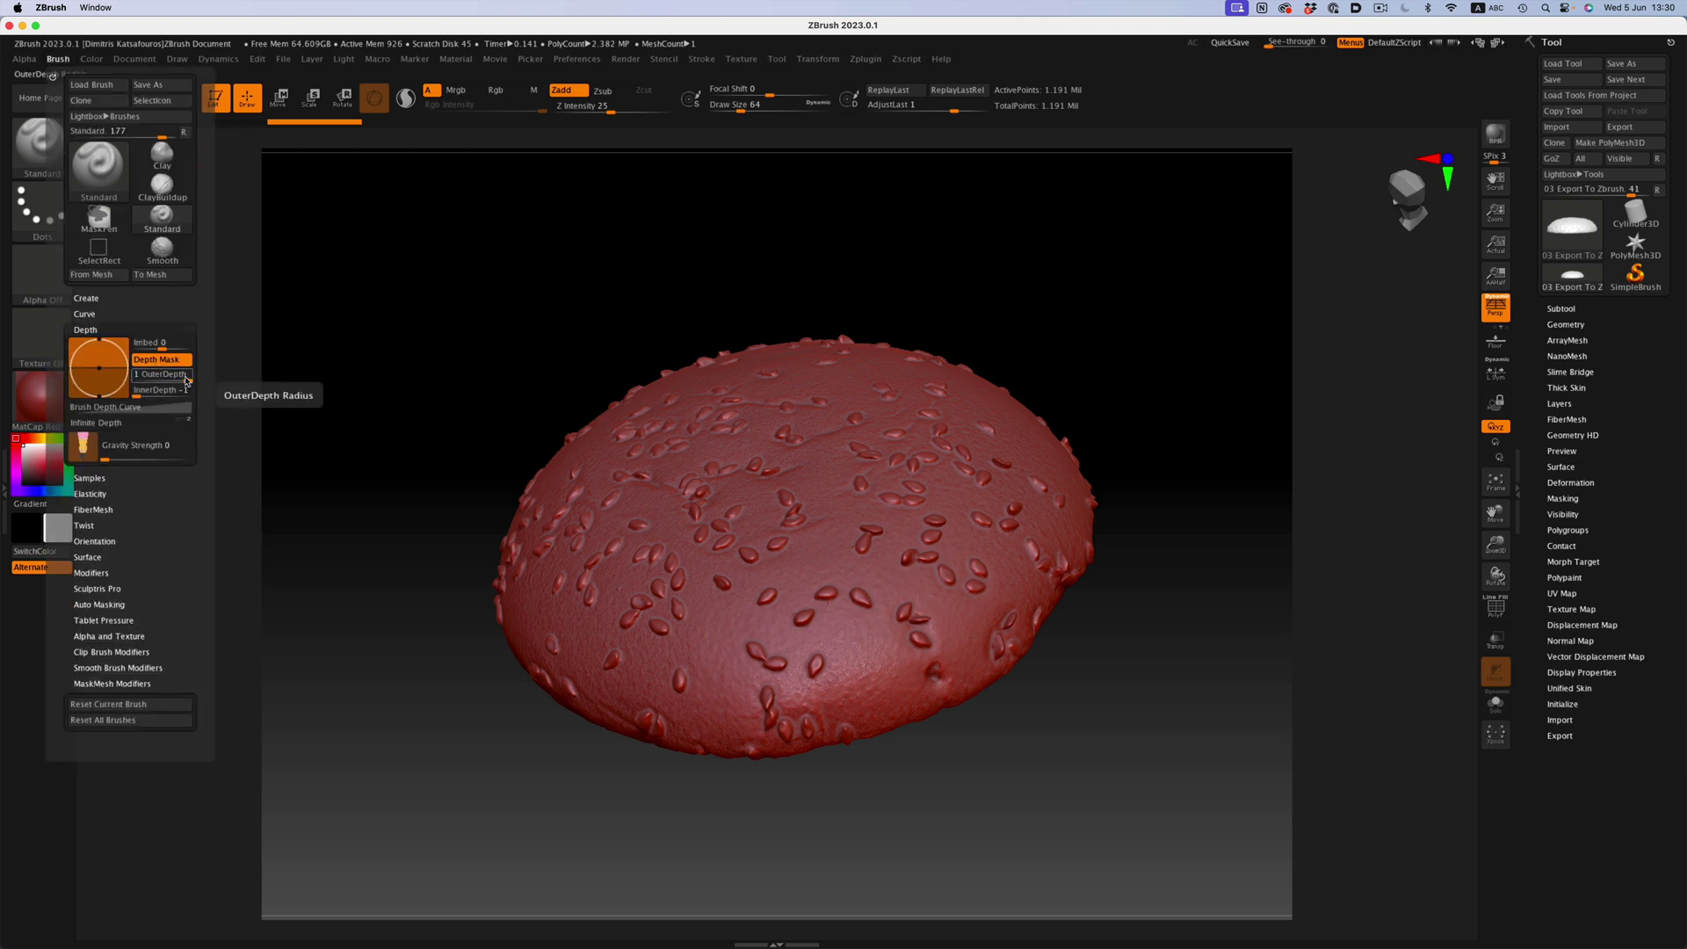
pyautogui.moveTo(159, 375); pyautogui.dragTo(163, 382)
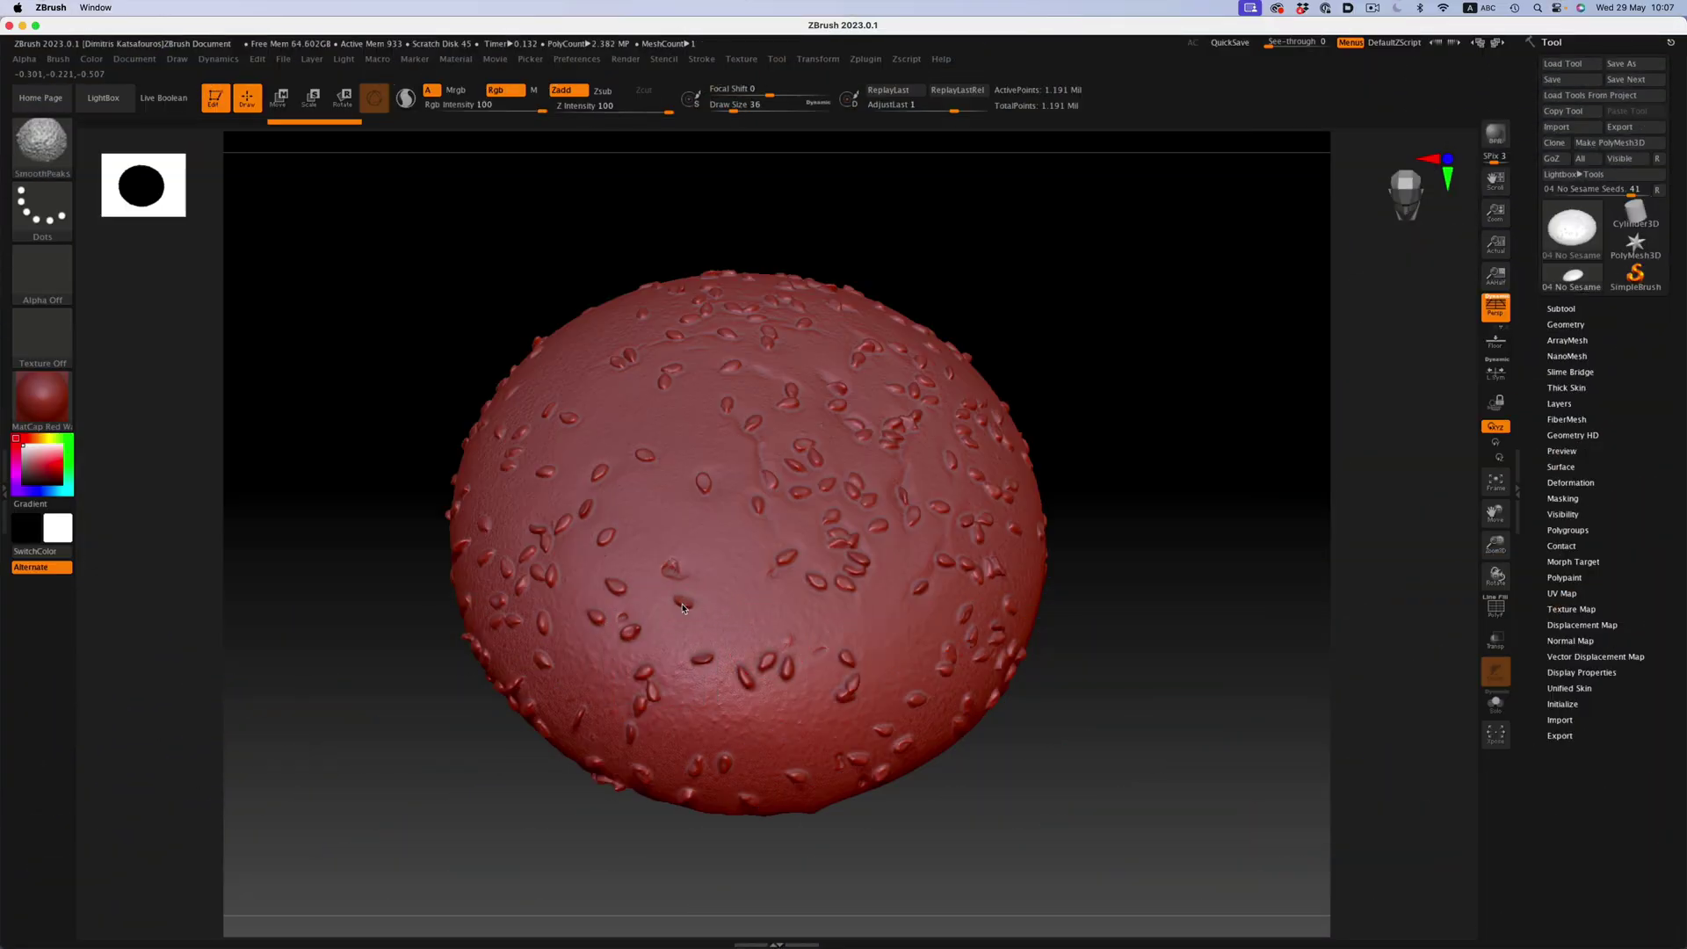
# Smooth away each sesame seed bump with SmoothPeaks, rotating the bun to reach them all
pyautogui.moveTo(688, 606); pyautogui.dragTo(675, 605)
pyautogui.moveTo(741, 677); pyautogui.dragTo(696, 665)
pyautogui.moveTo(413, 632); pyautogui.dragTo(493, 621)
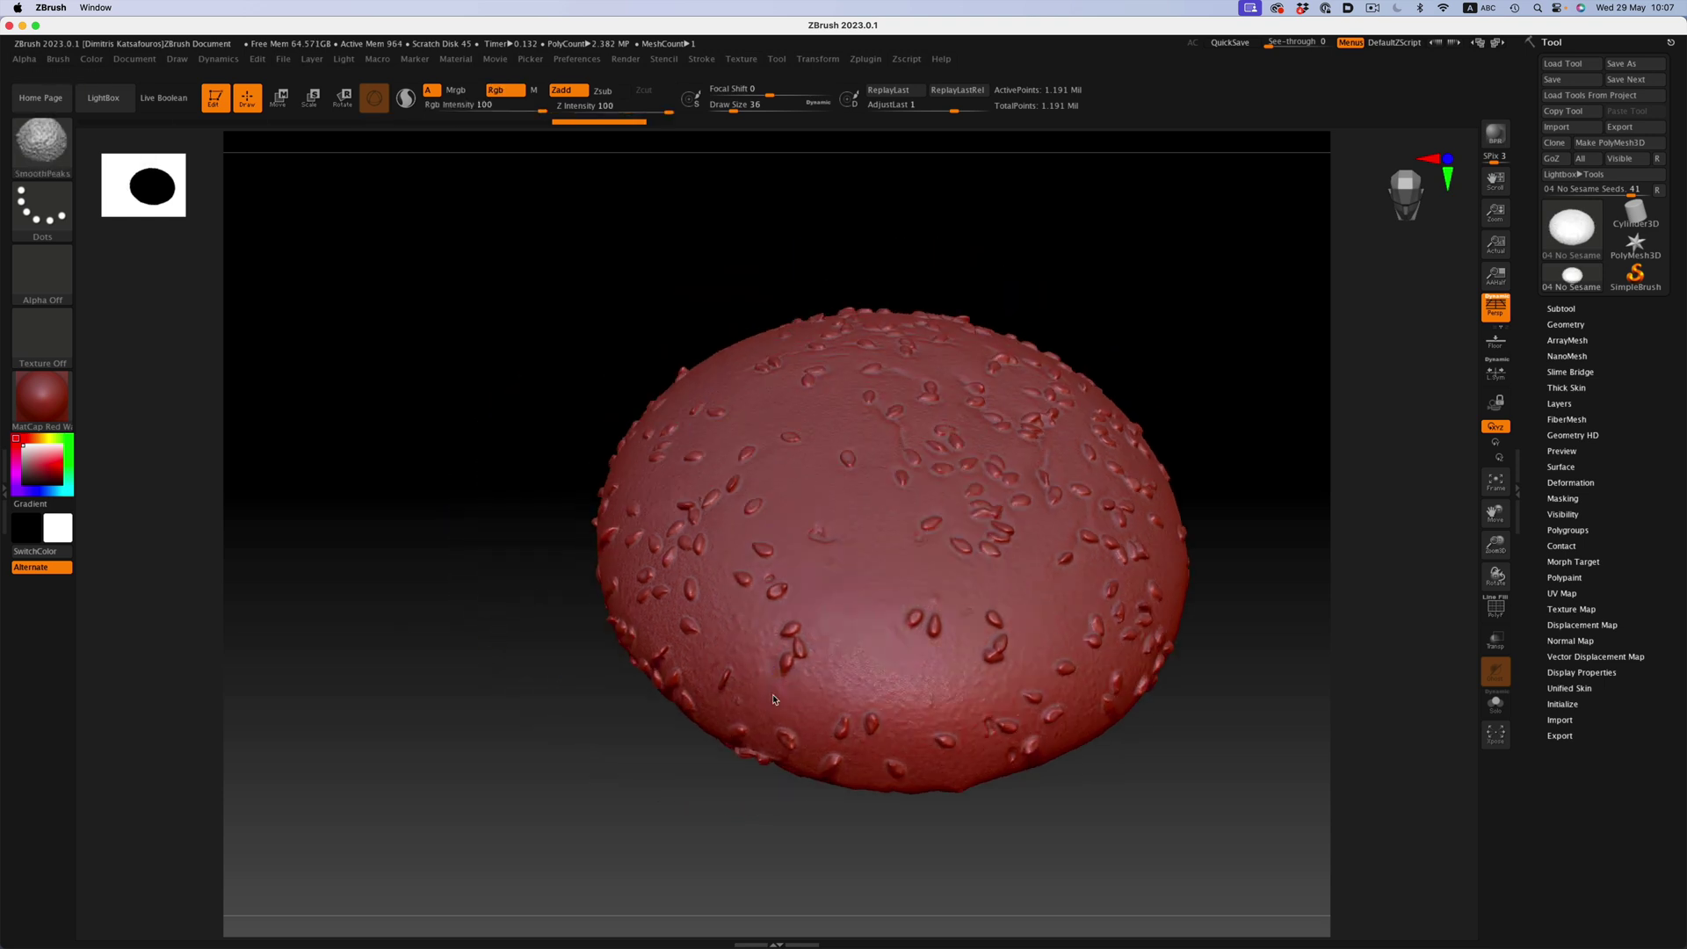
pyautogui.moveTo(787, 669); pyautogui.dragTo(788, 583)
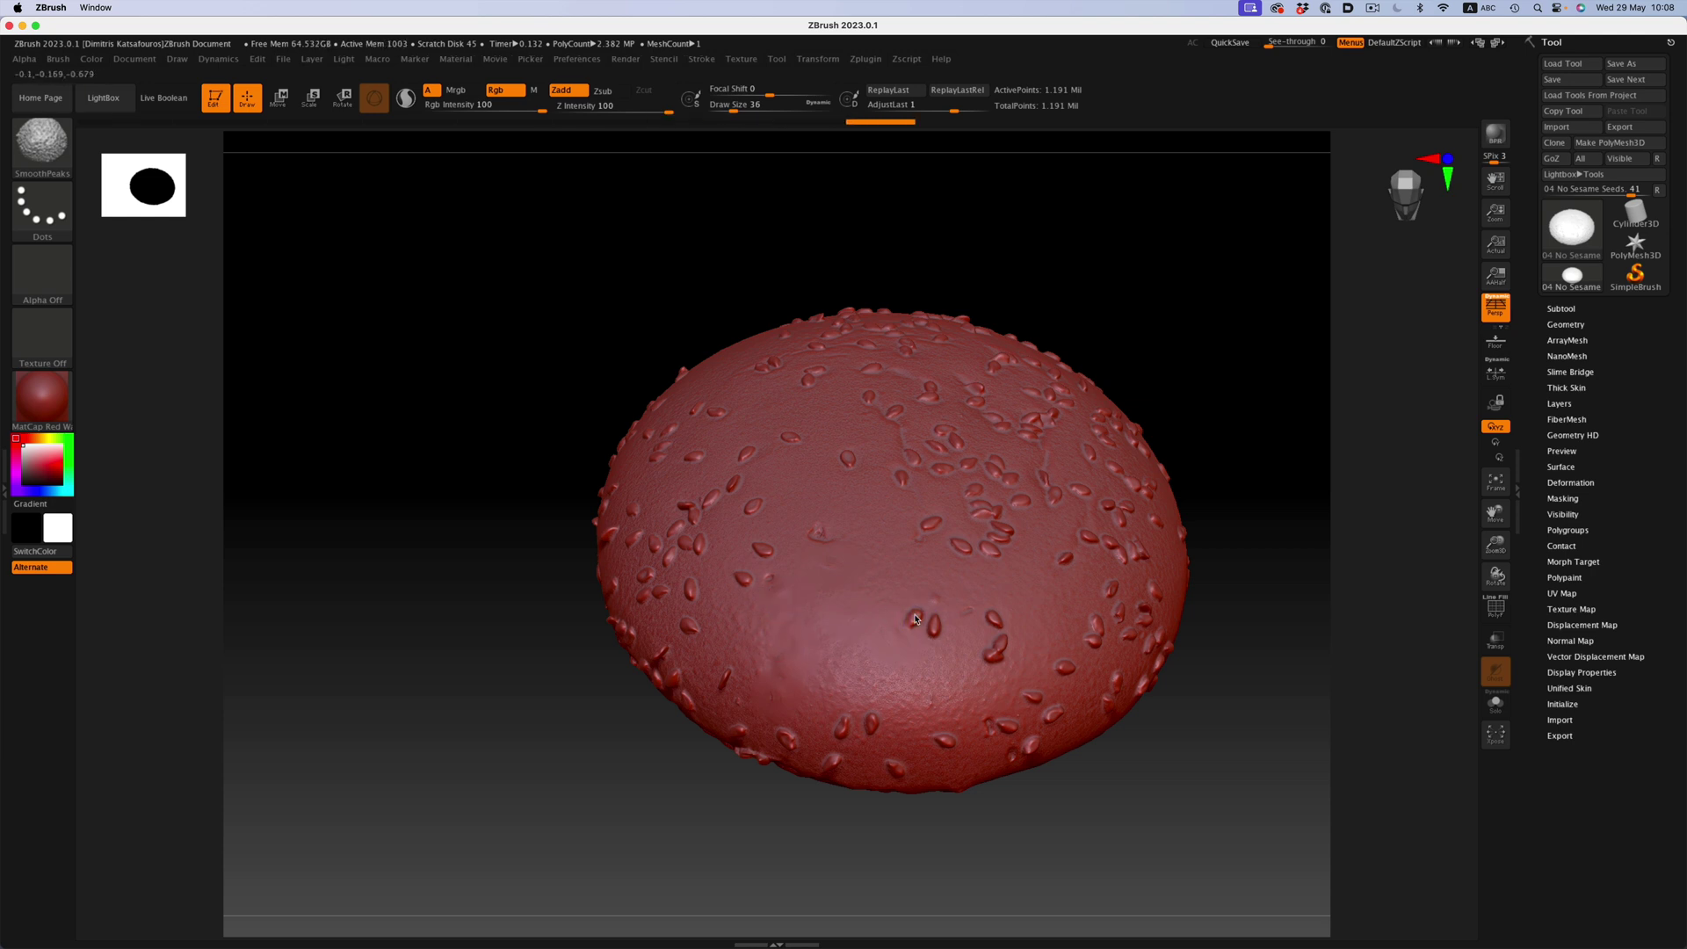
pyautogui.moveTo(911, 634); pyautogui.dragTo(935, 625)
pyautogui.click(739, 581)
pyautogui.moveTo(741, 579); pyautogui.dragTo(767, 556)
pyautogui.moveTo(767, 554); pyautogui.dragTo(997, 656, button='right')
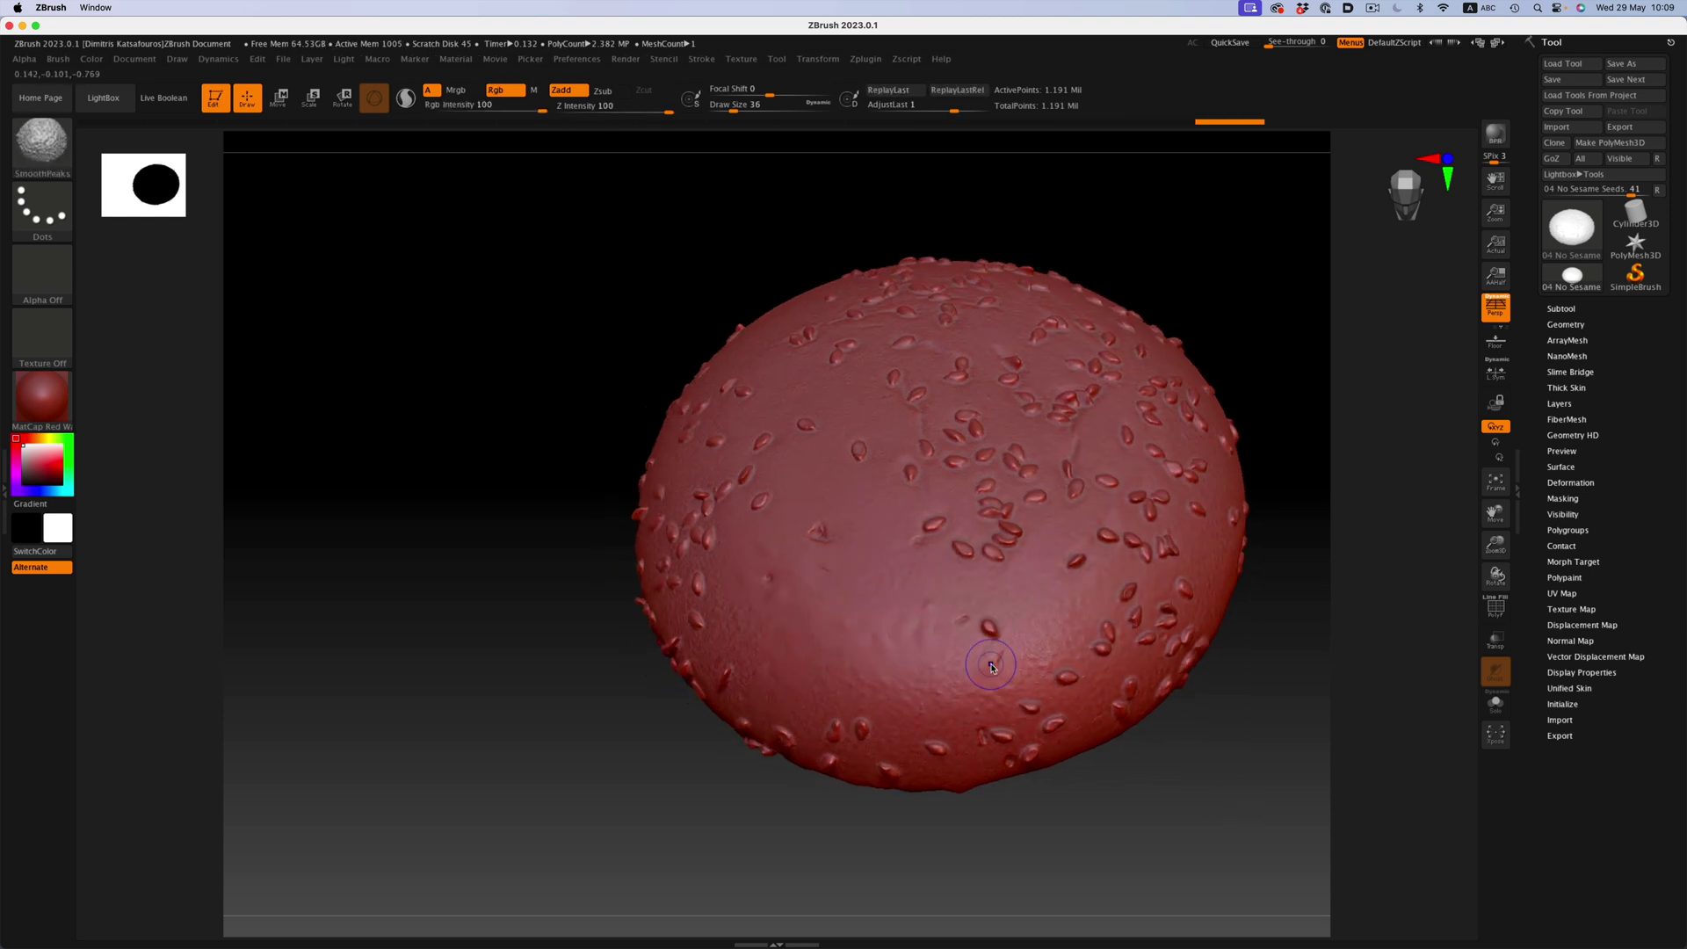
pyautogui.keyDown('shift'); pyautogui.click(994, 661); pyautogui.keyUp('shift')
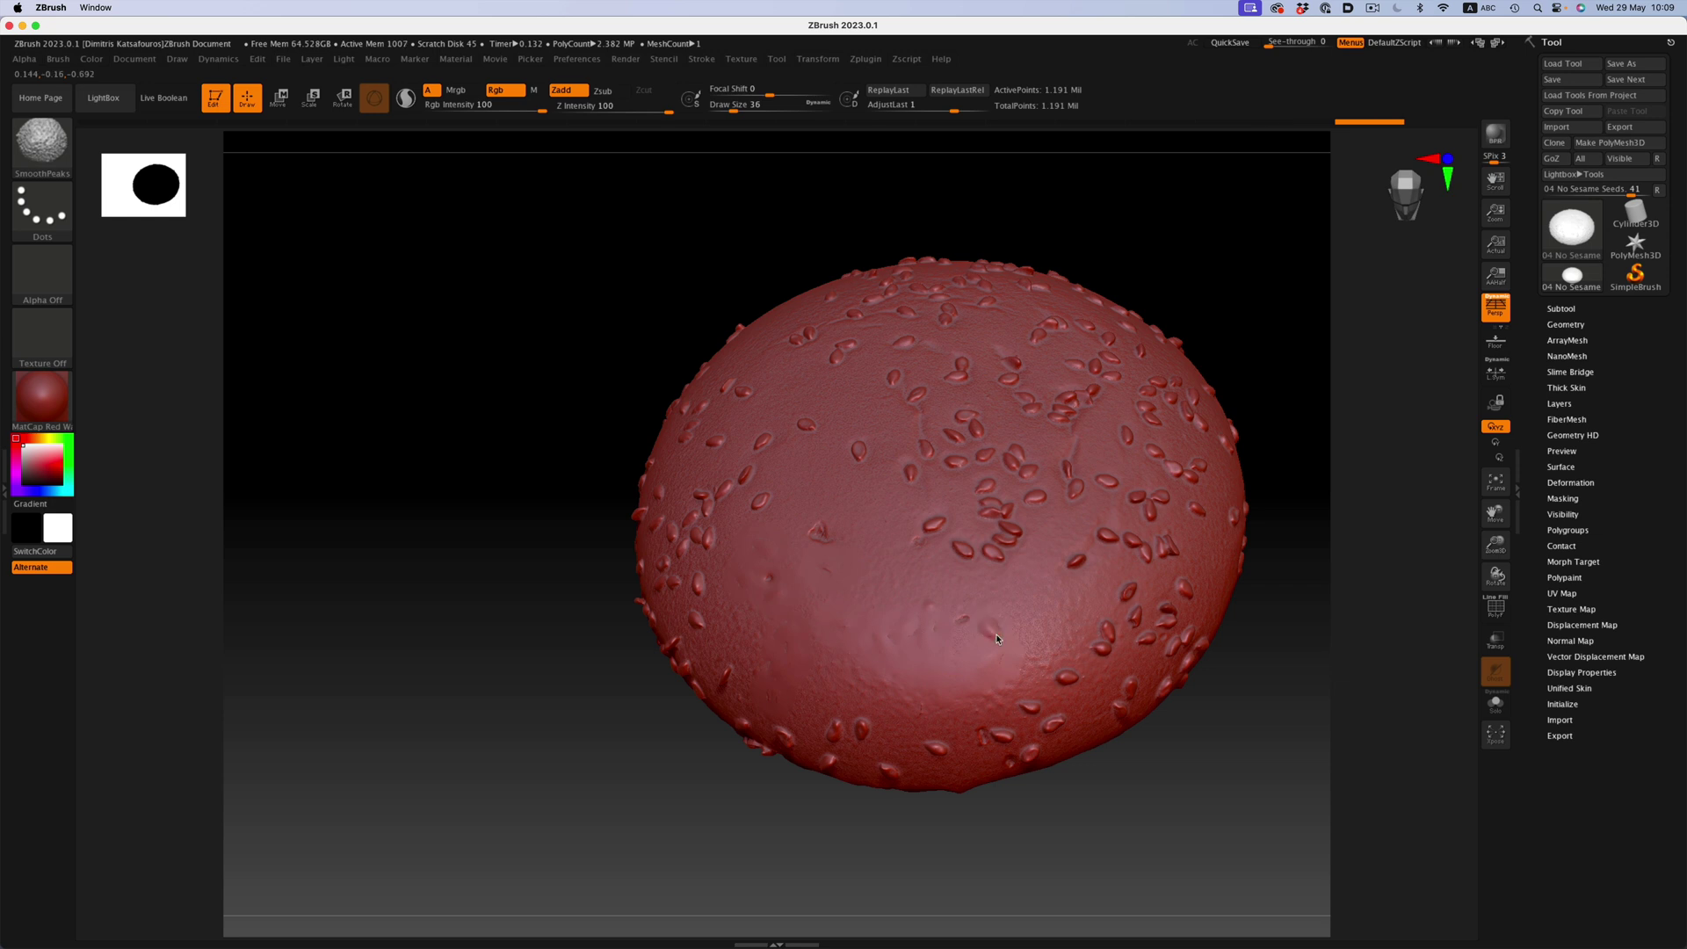
pyautogui.moveTo(988, 631); pyautogui.dragTo(855, 503, button='right')
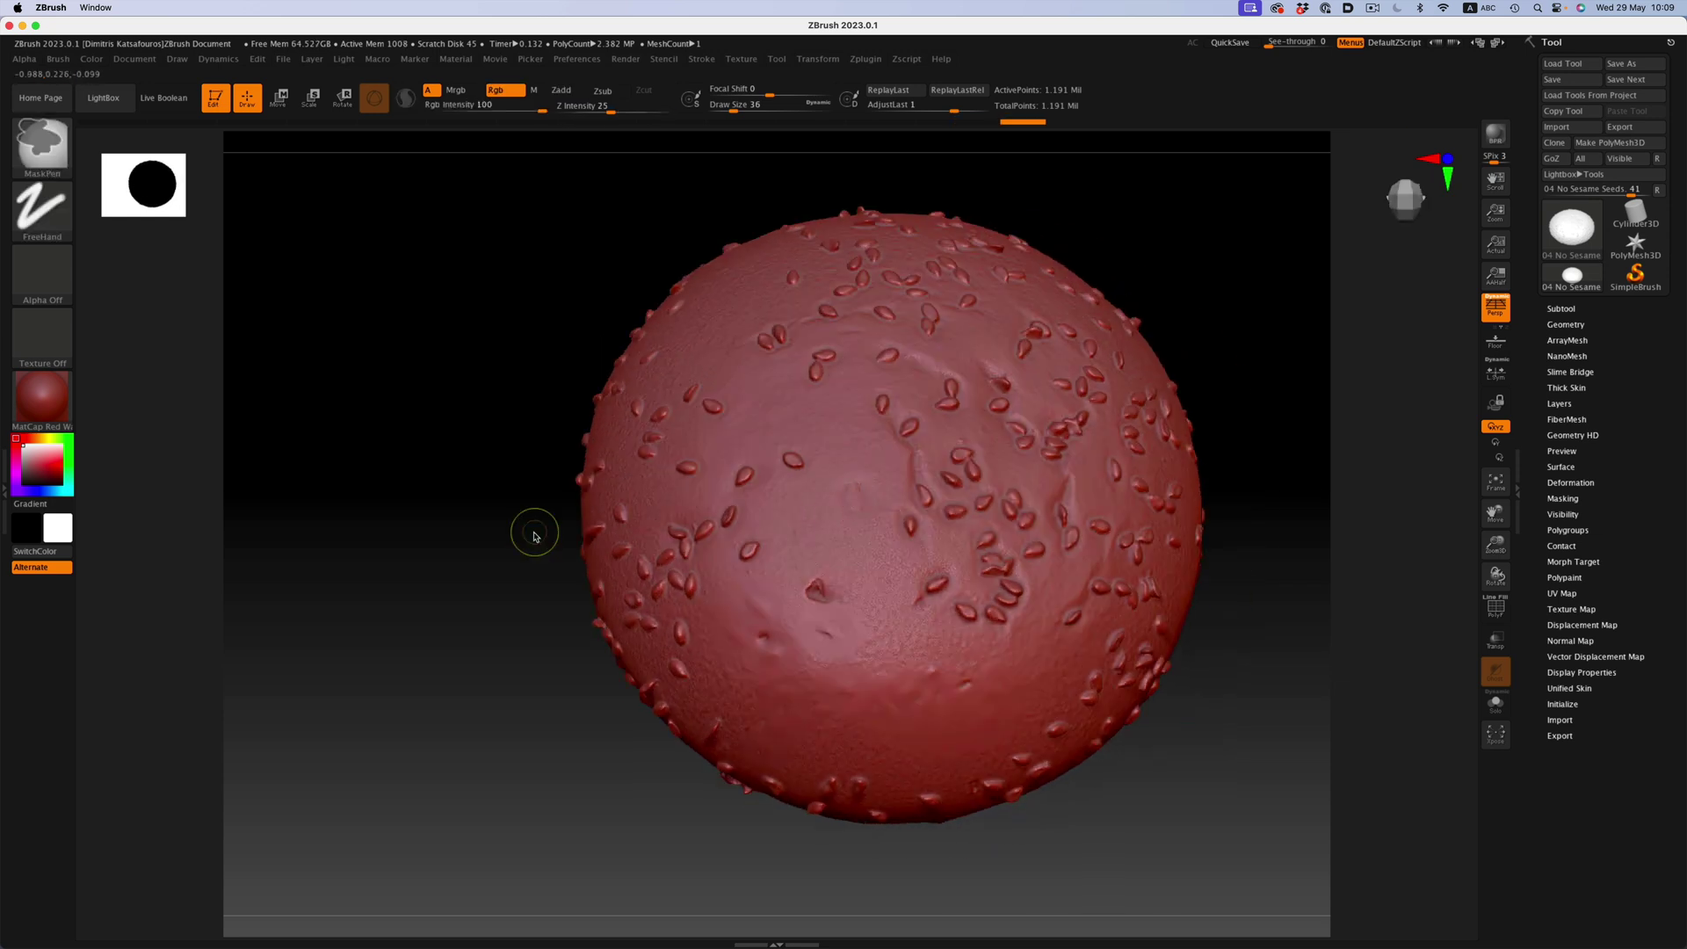
pyautogui.keyDown('shift'); pyautogui.click(796, 466); pyautogui.keyUp('shift')
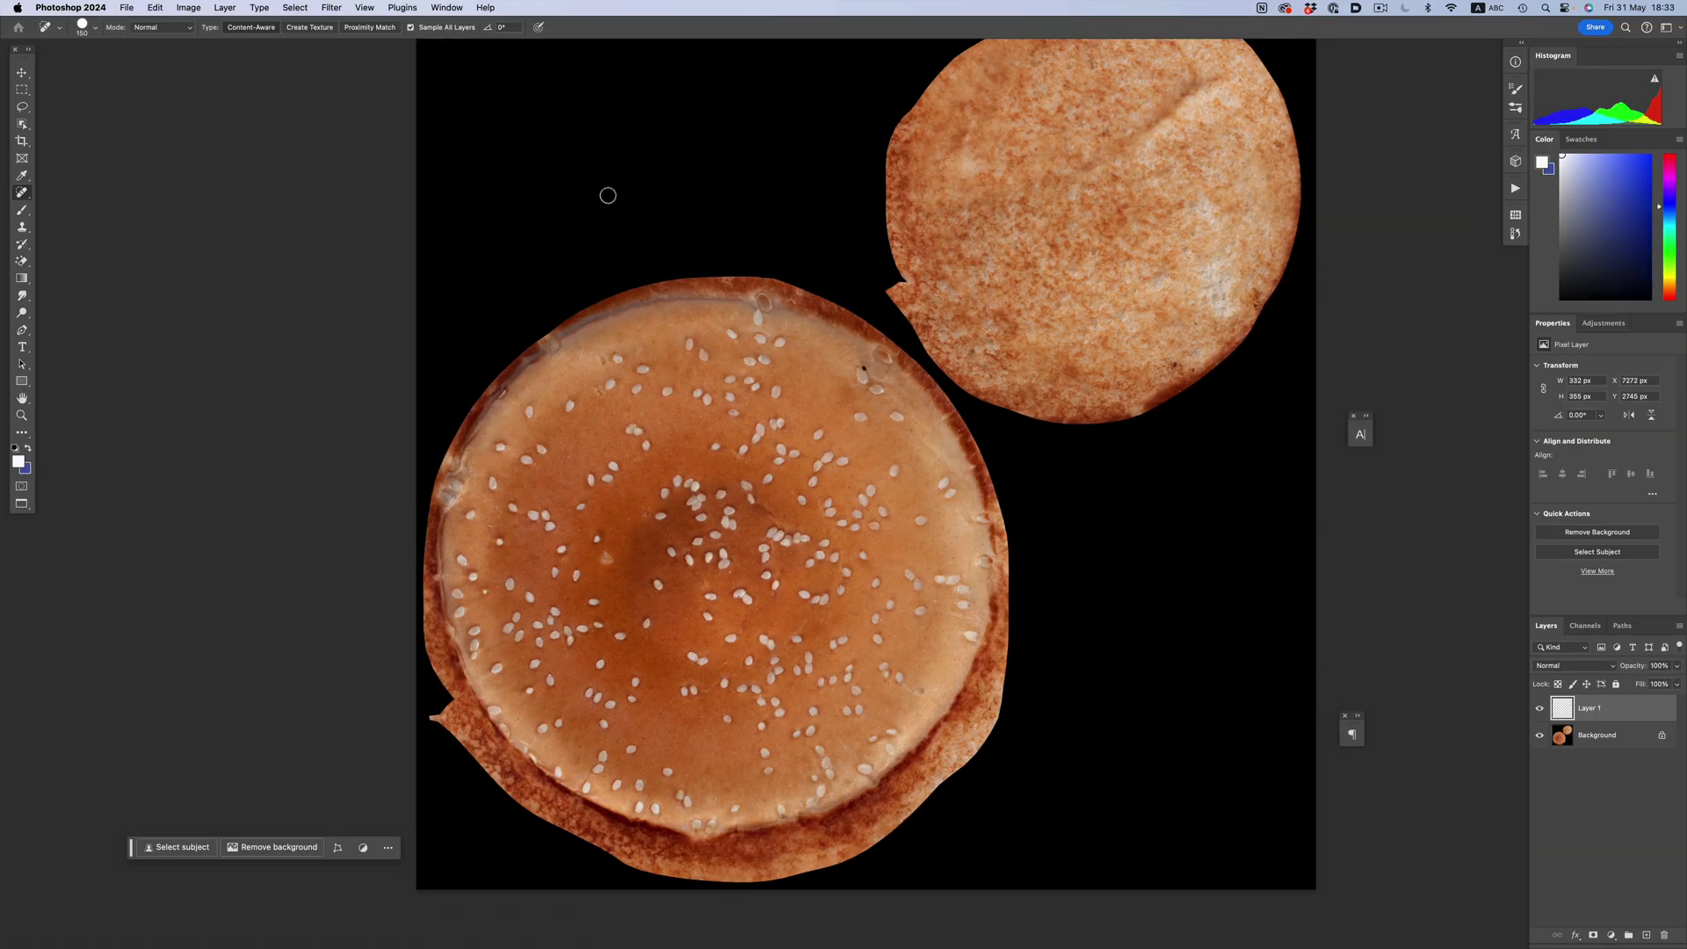
# Select the sesame seeds with Color Range by sampling their colour
pyautogui.click(295, 7)
pyautogui.click(343, 136)
pyautogui.click(637, 386)
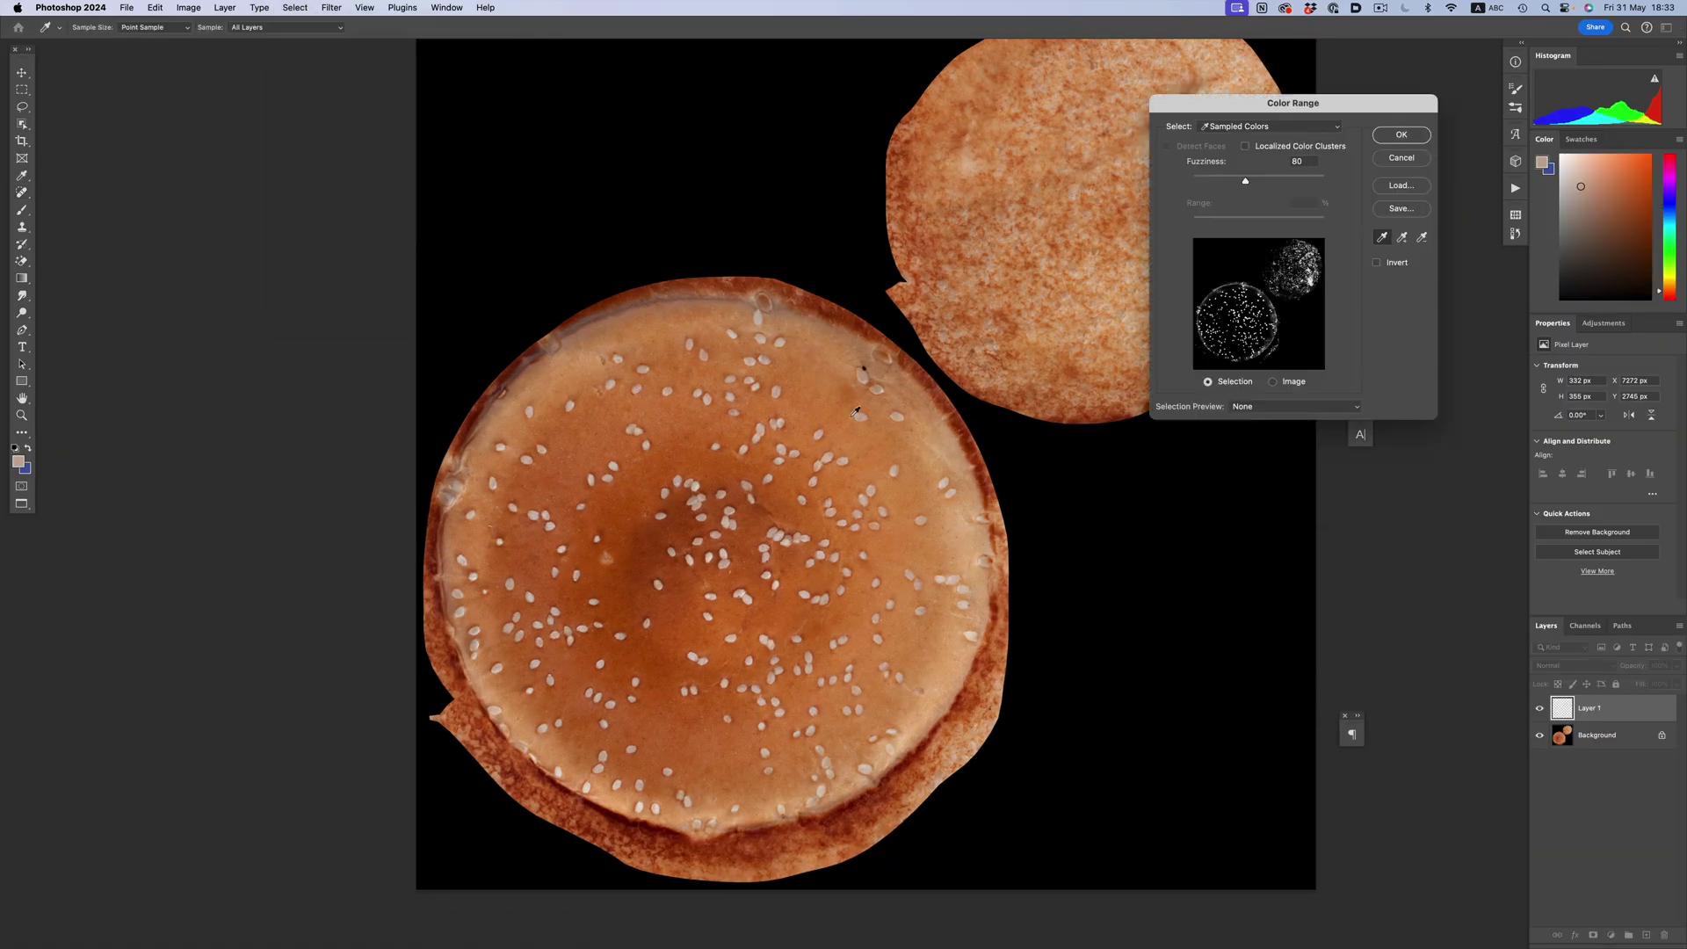
pyautogui.click(1402, 134)
pyautogui.press('j')
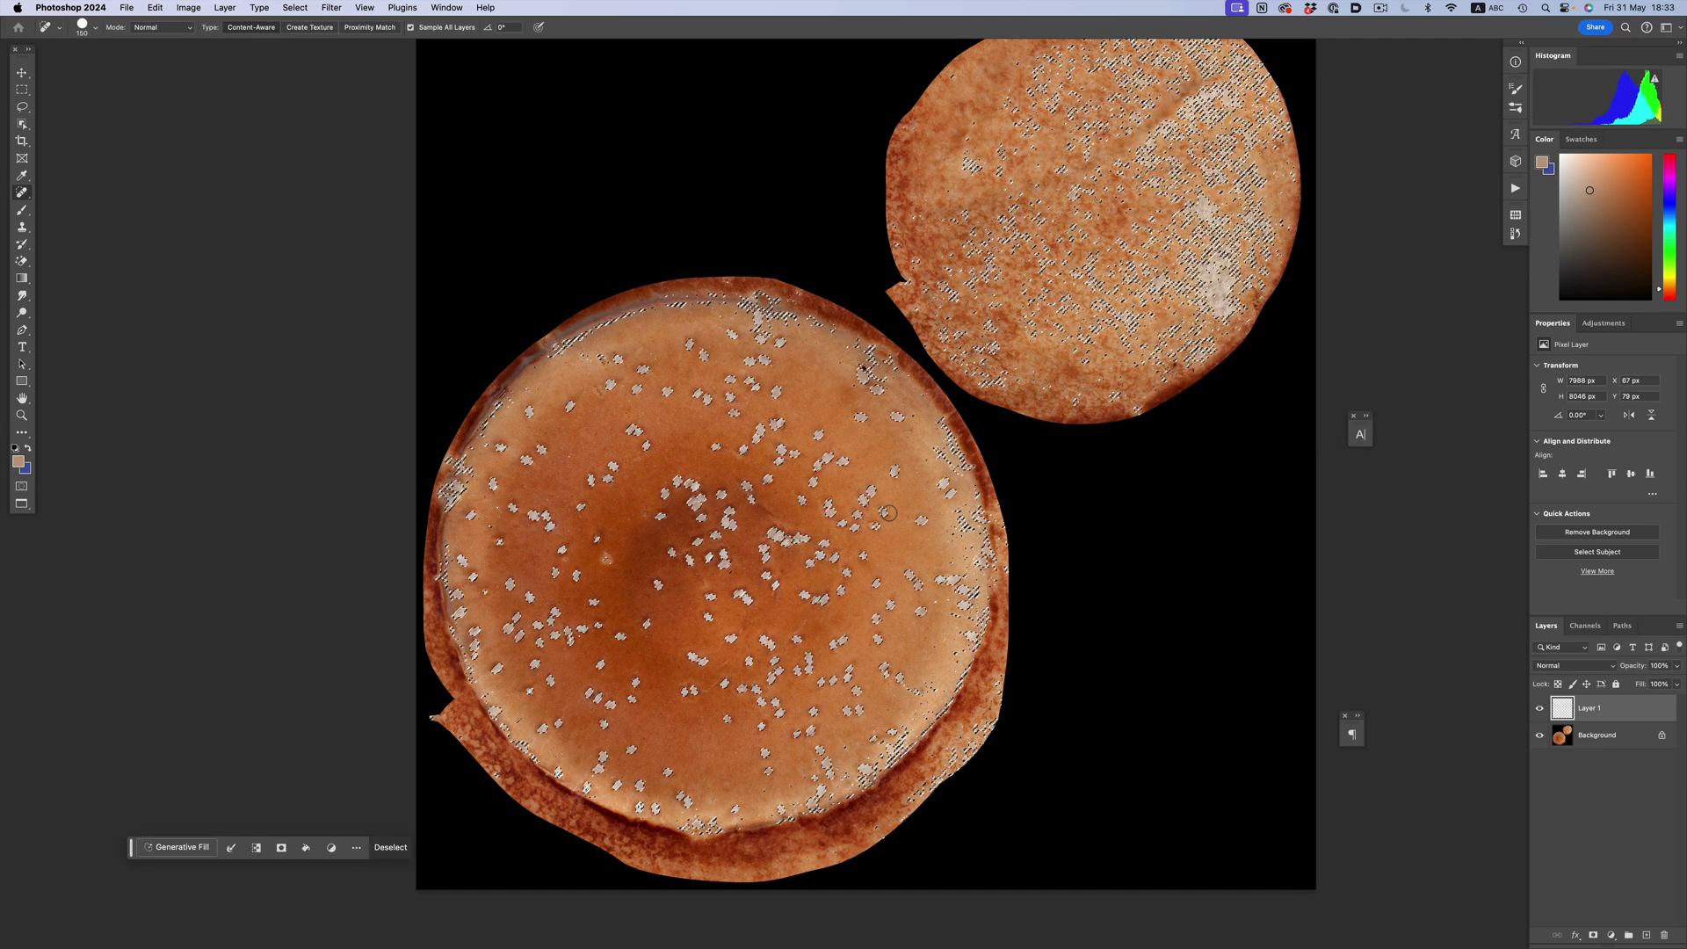
# Expand the seed selection several times and smooth its edges
pyautogui.click(225, 8)
pyautogui.moveTo(303, 202)
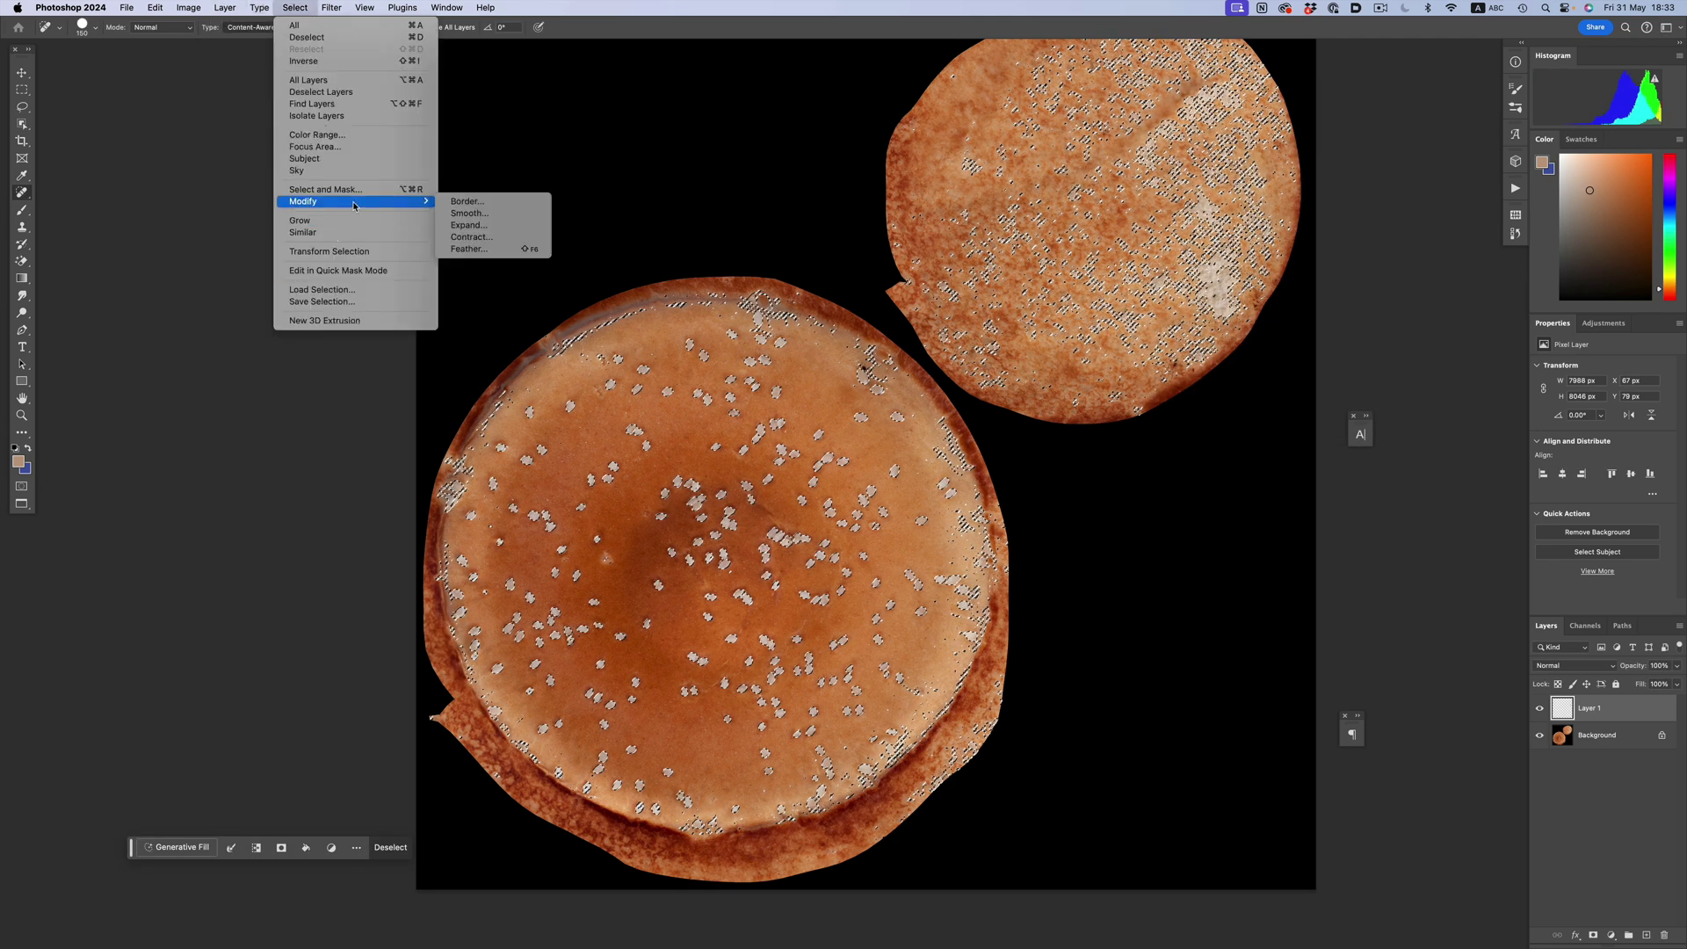
pyautogui.click(465, 226)
pyautogui.press('Return')
pyautogui.click(296, 7)
pyautogui.click(465, 226)
pyautogui.press('Return')
pyautogui.click(295, 7)
pyautogui.click(470, 212)
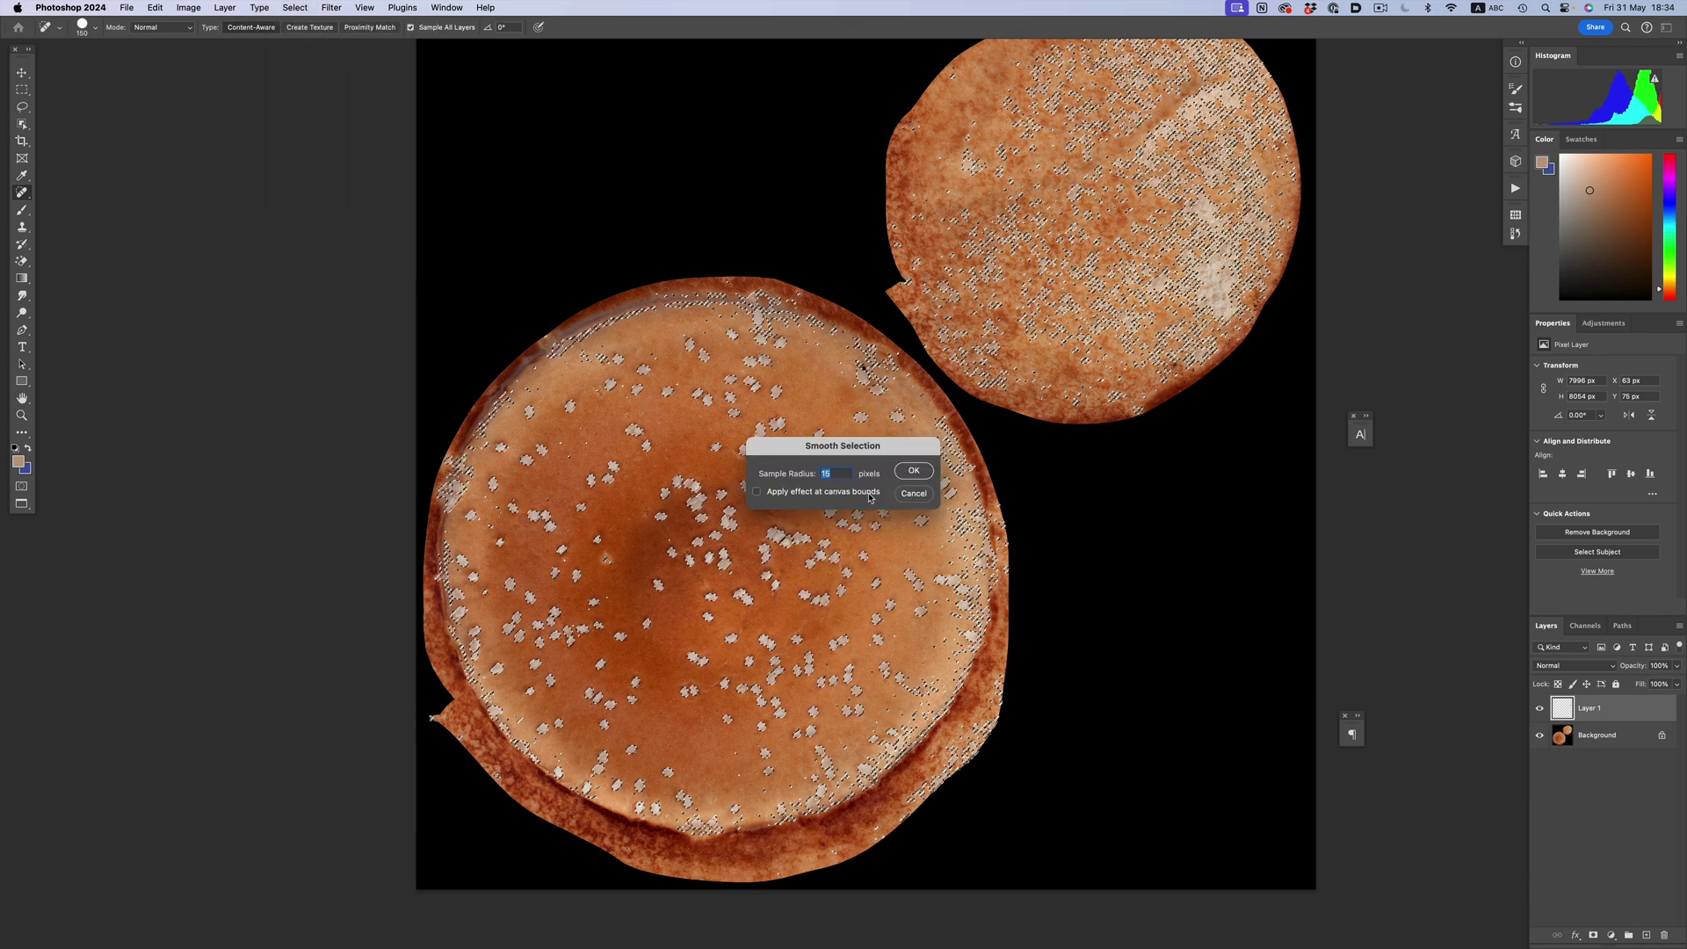
pyautogui.press('Return')
pyautogui.click(332, 7)
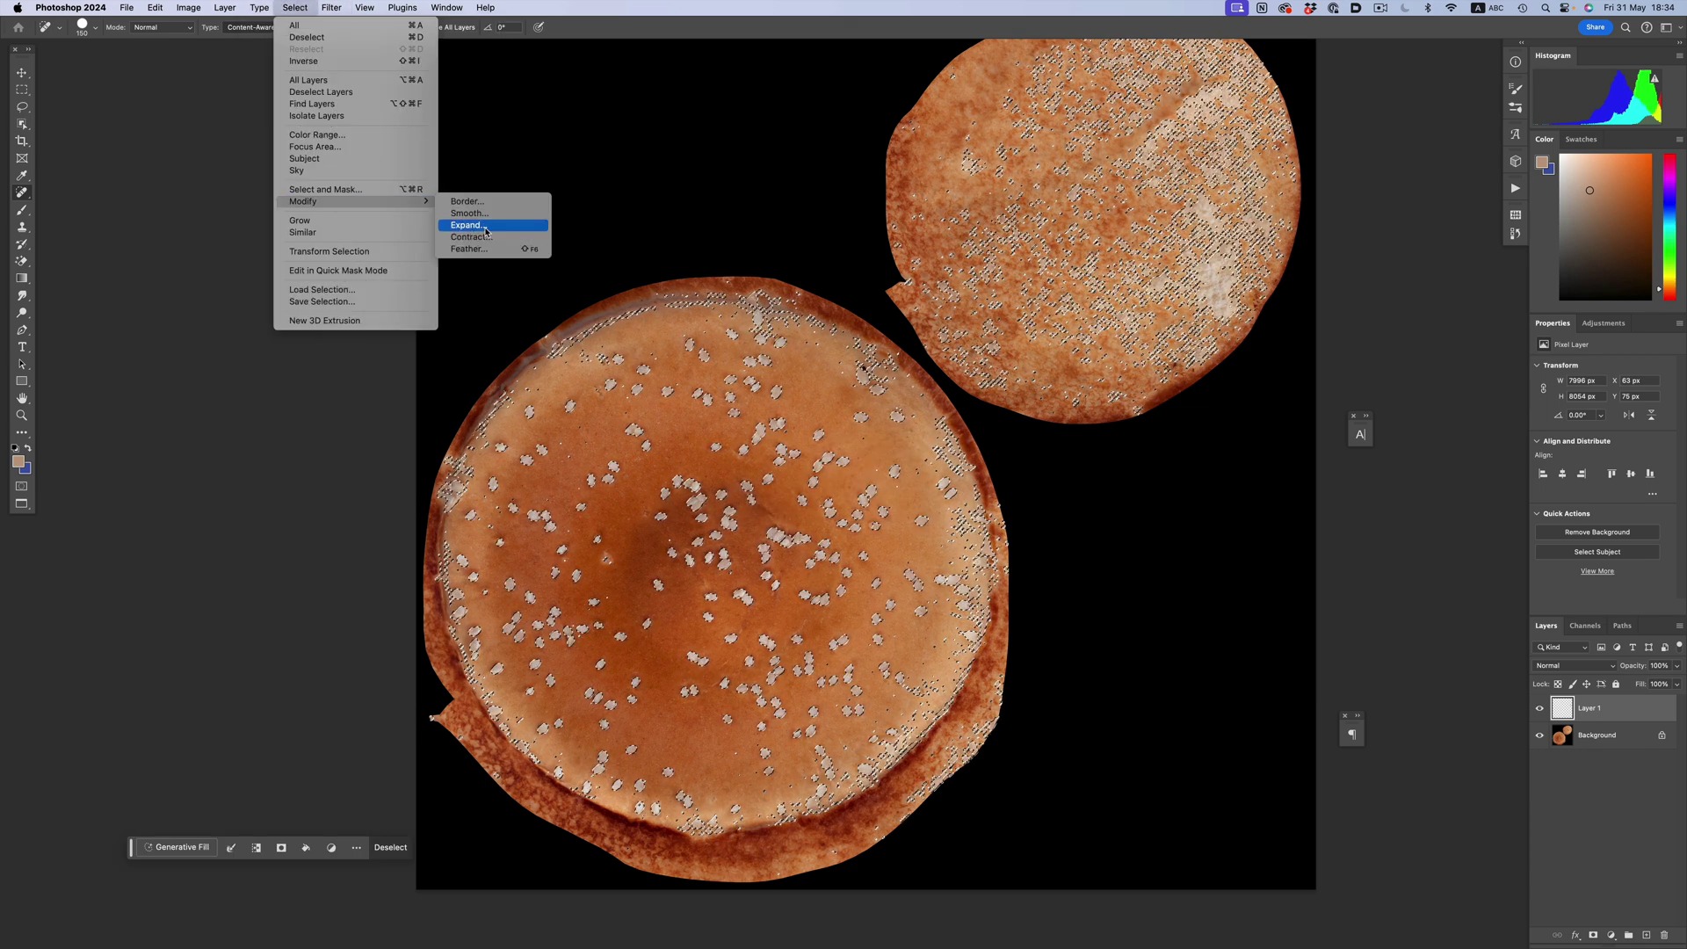
pyautogui.click(465, 226)
pyautogui.press('Return')
pyautogui.press('q')
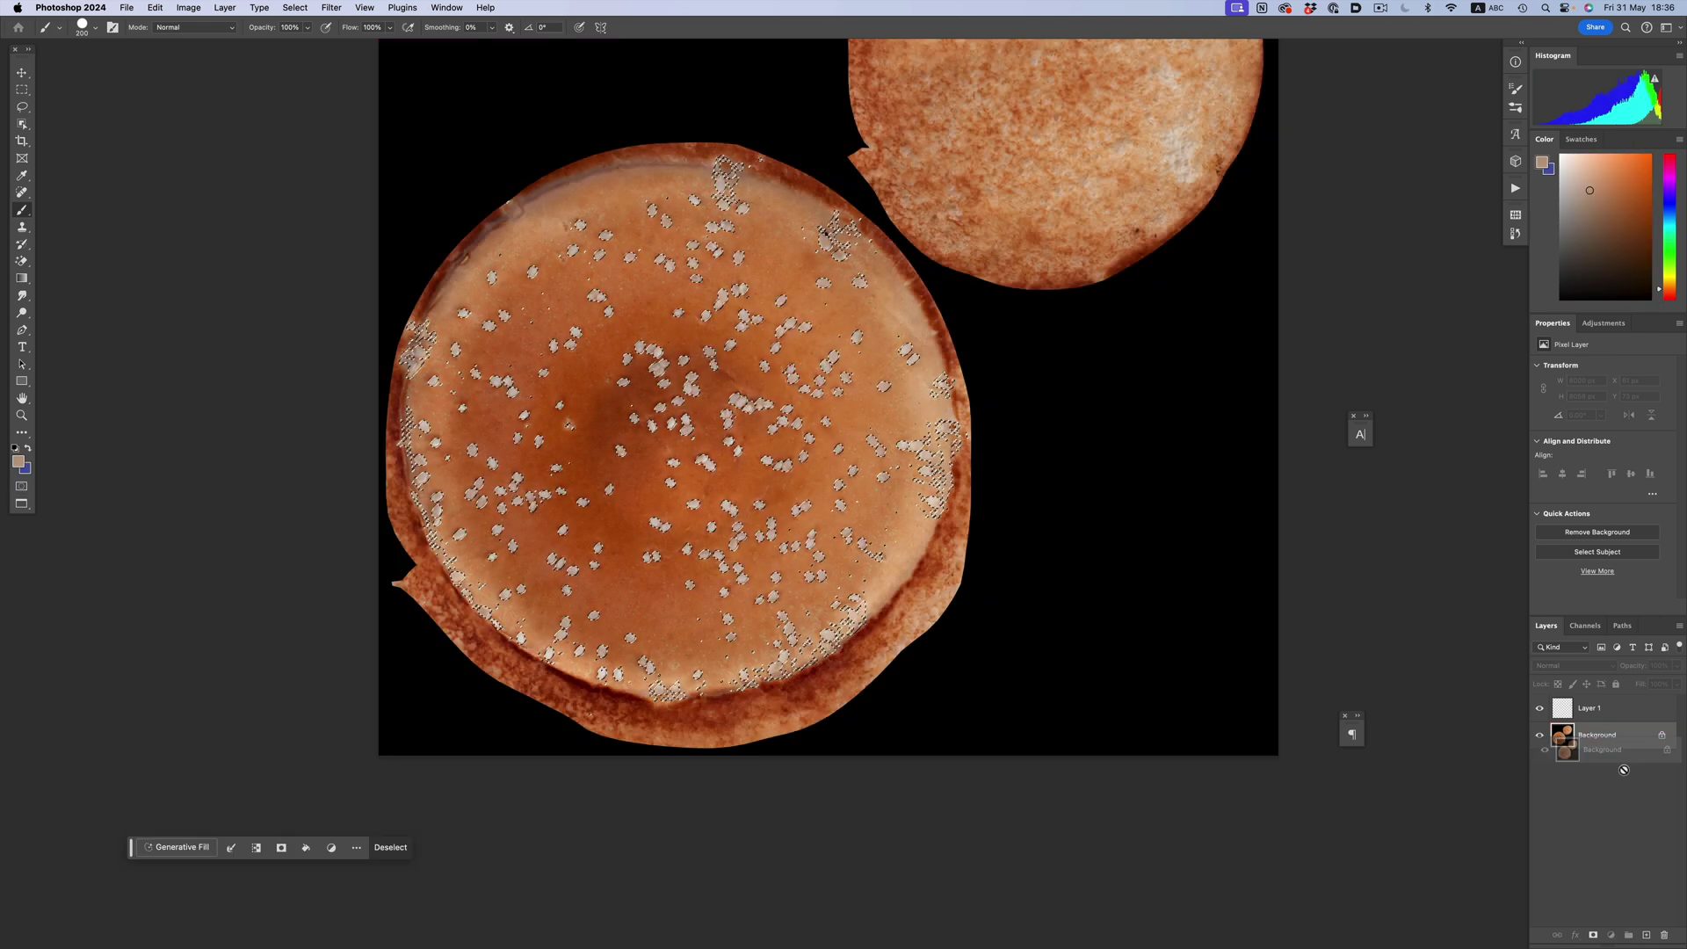
# Content-Aware Fill the seeds on a duplicate layer and merge visible layers into a new layer
pyautogui.hotkey('ctrl', 'j')
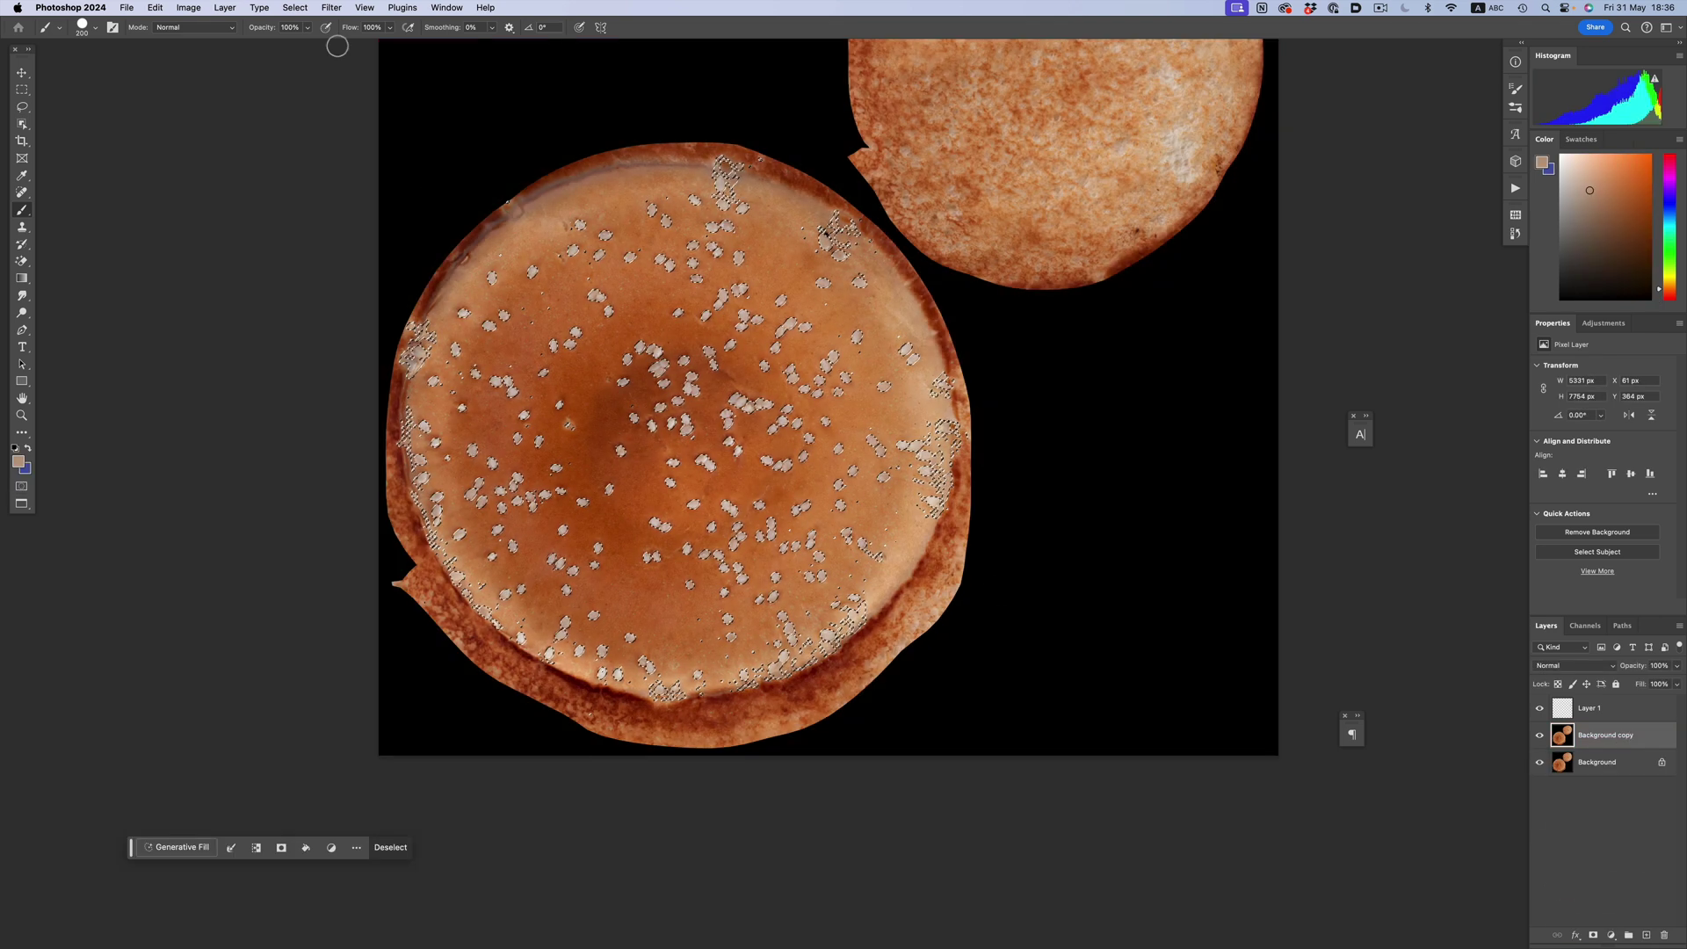
pyautogui.hotkey('shift', 'BackSpace')
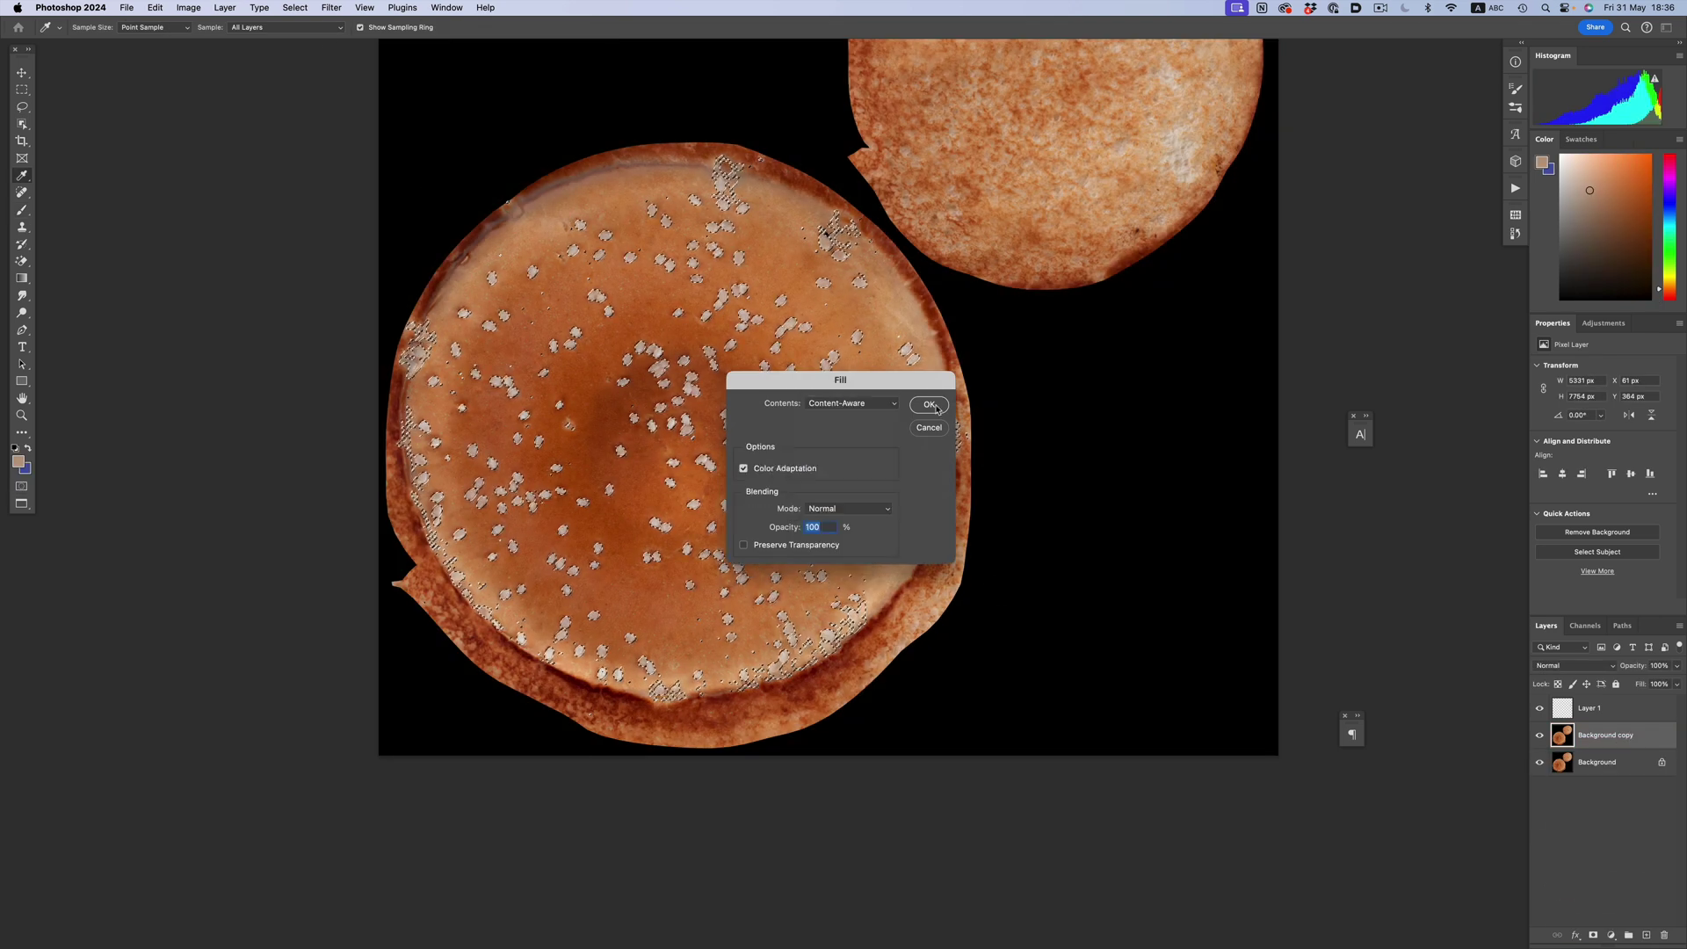
pyautogui.press('Return')
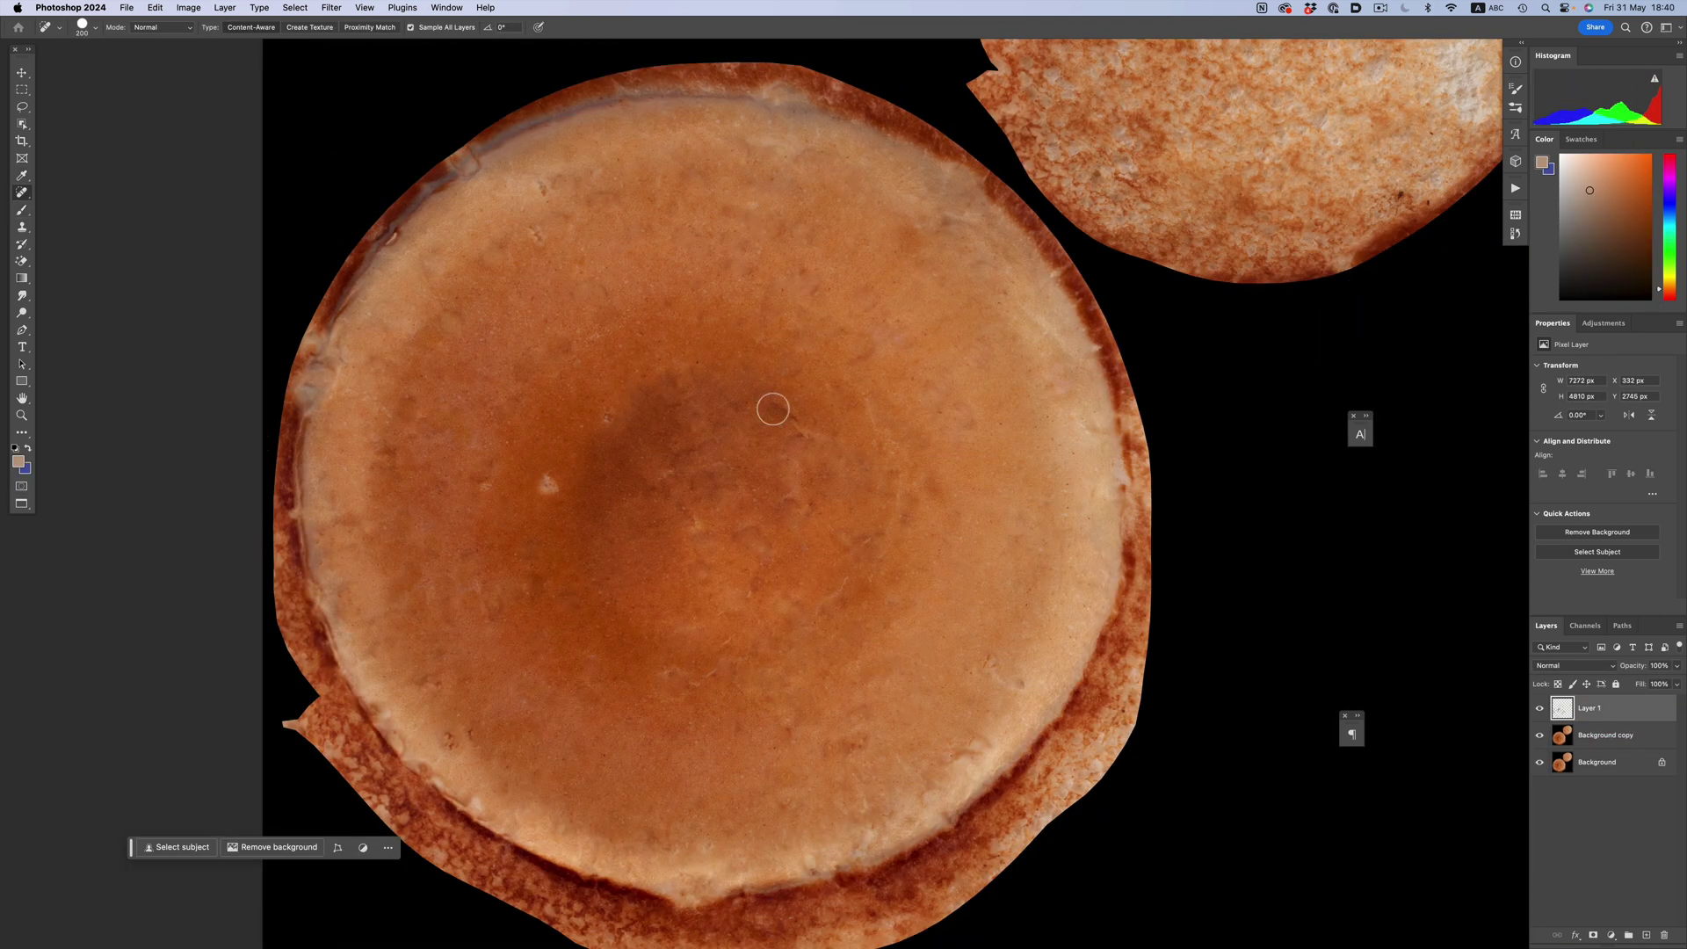
pyautogui.press('super+alt+shift+e')
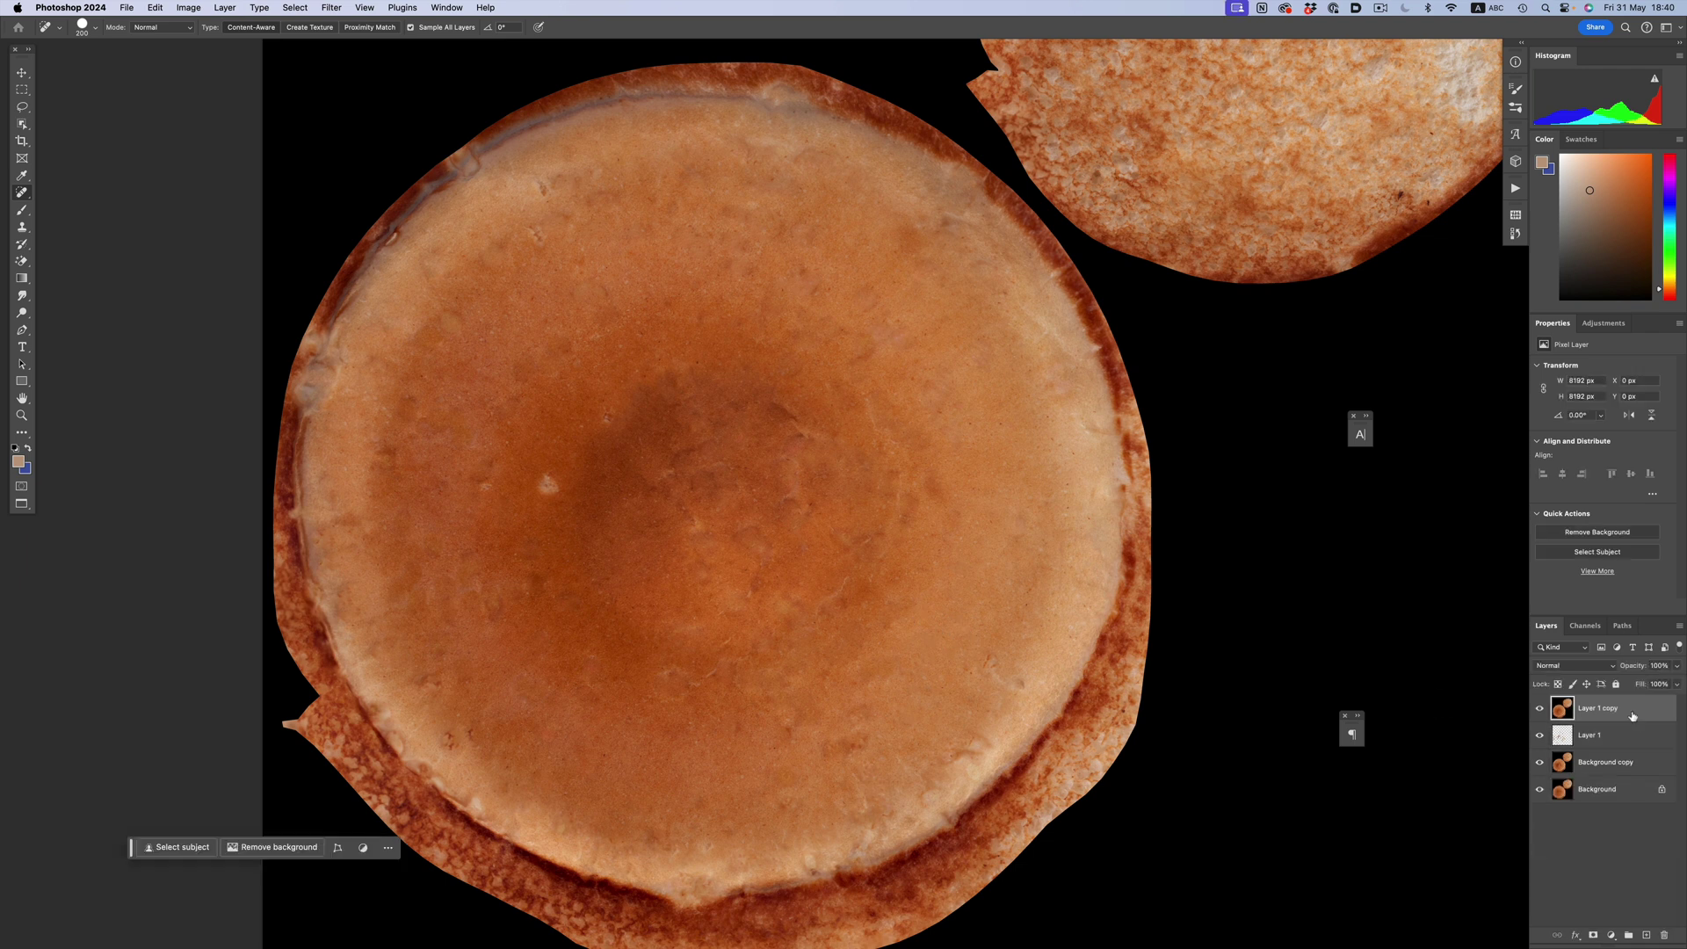
pyautogui.press('super+0')
pyautogui.press('o')
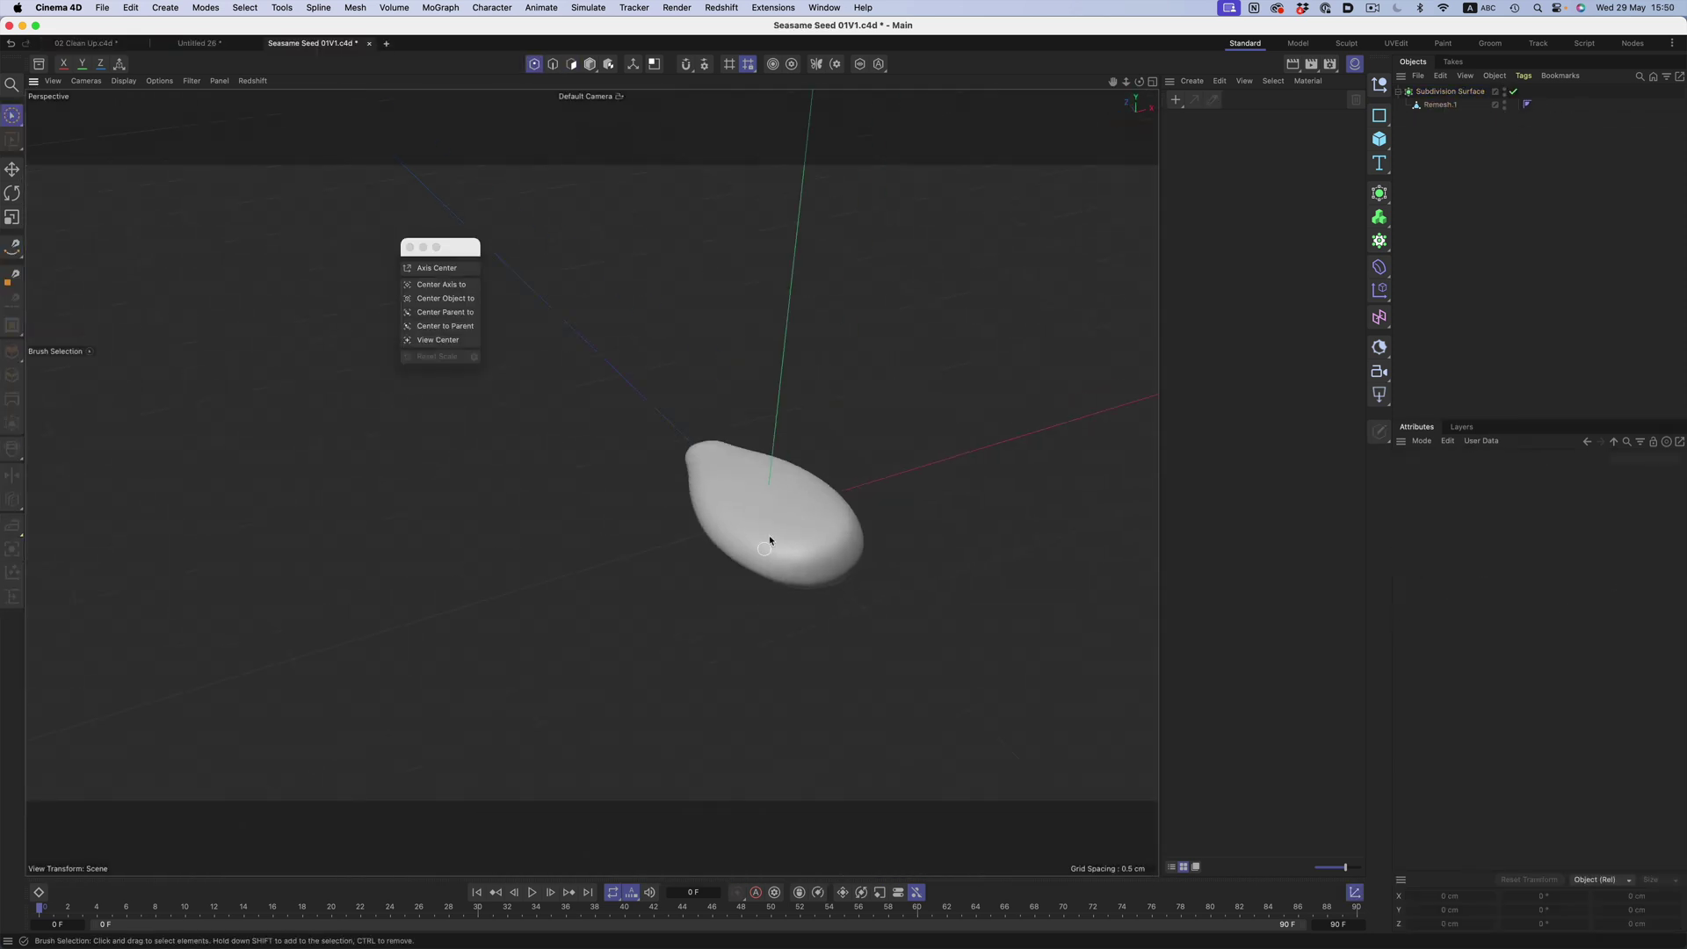
# Orbit the sesame seed and toggle the Subdivision Surface selection to see its mesh wireframe
pyautogui.keyDown('alt'); pyautogui.moveTo(770, 540); pyautogui.dragTo(711, 444); pyautogui.keyUp('alt')
pyautogui.click(1442, 105)
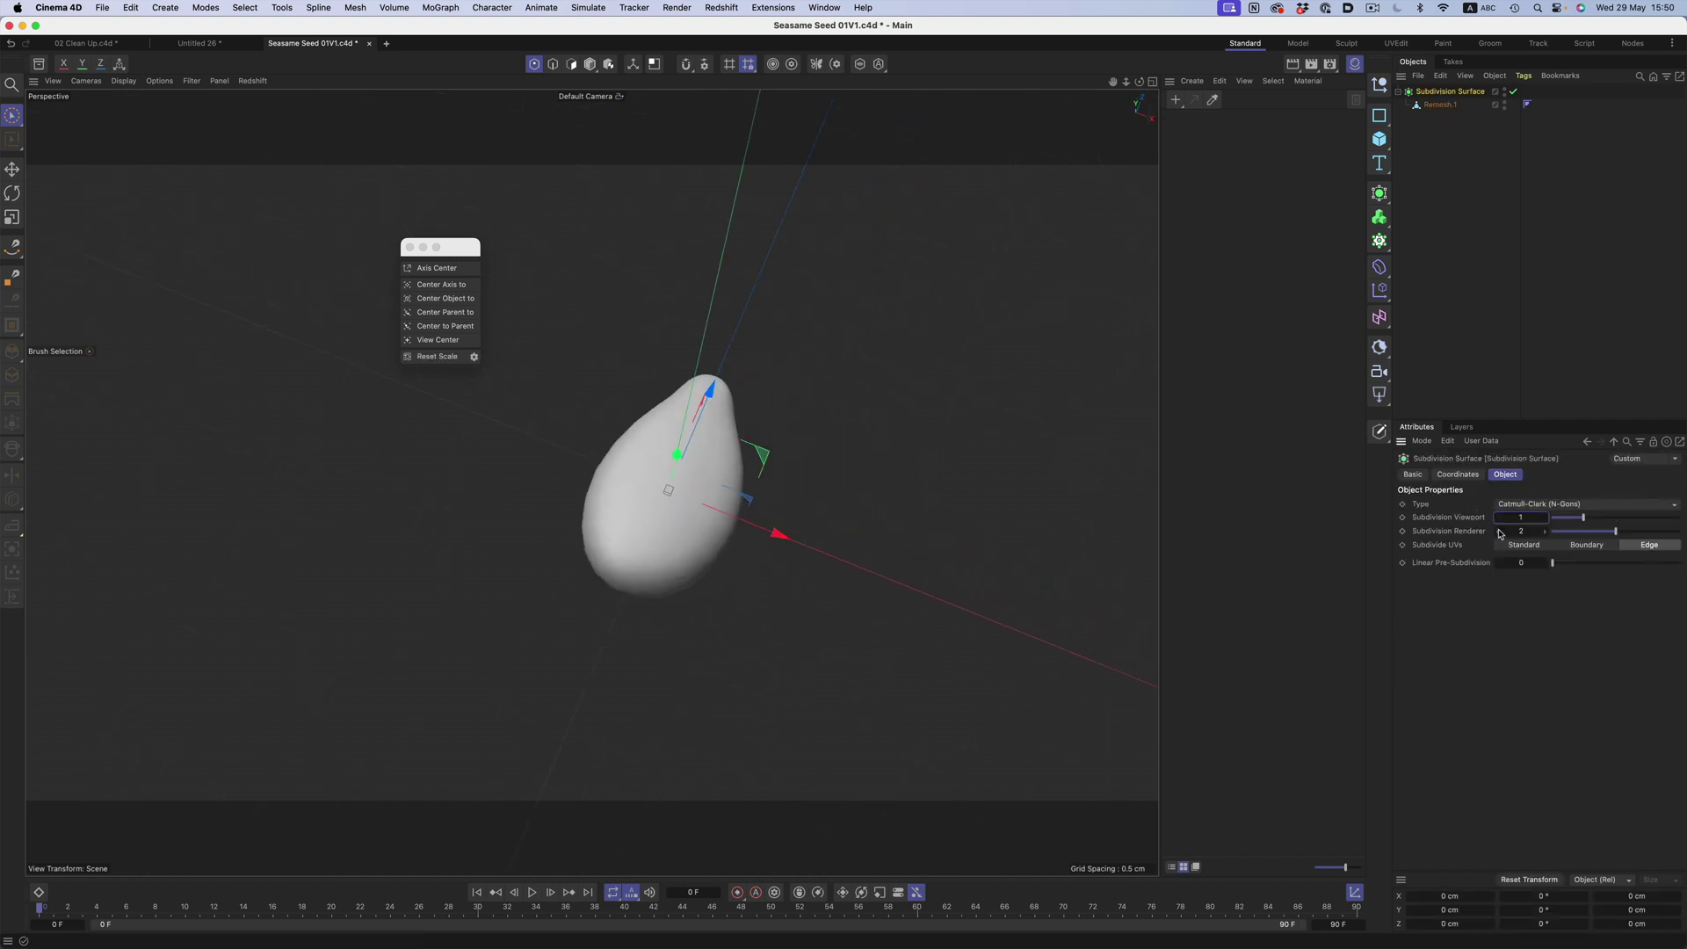
pyautogui.click(1458, 220)
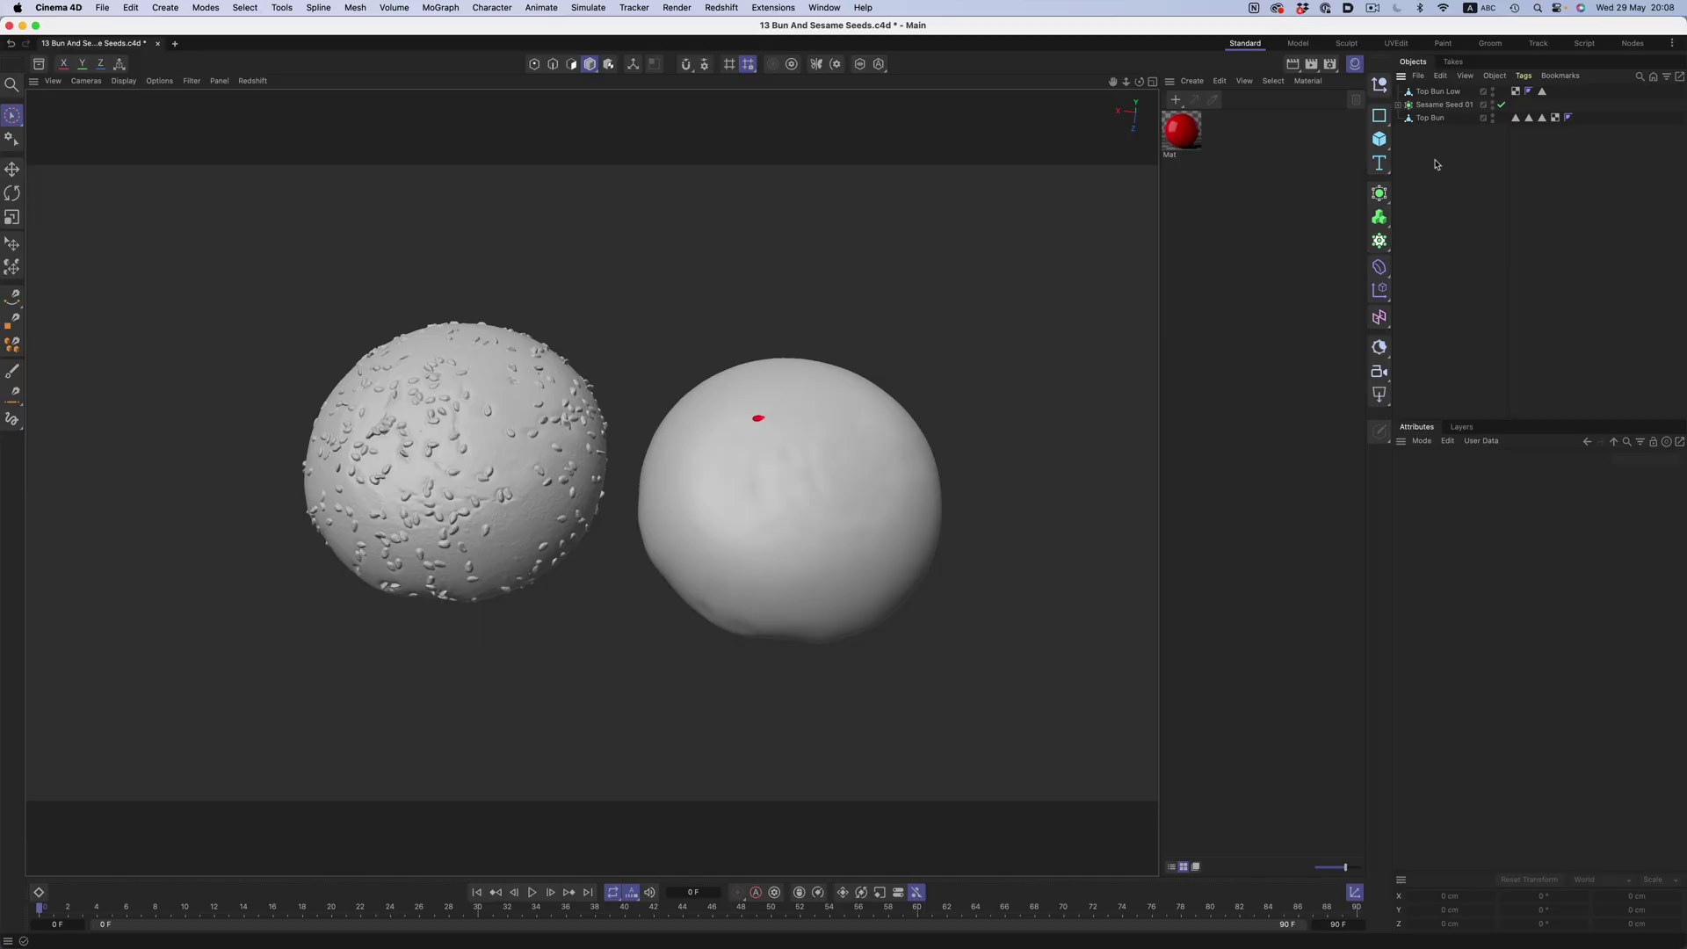
# Select Sesame Seed 01 for the Scatter Pen and raise its minimum rotation range
pyautogui.click(1463, 106)
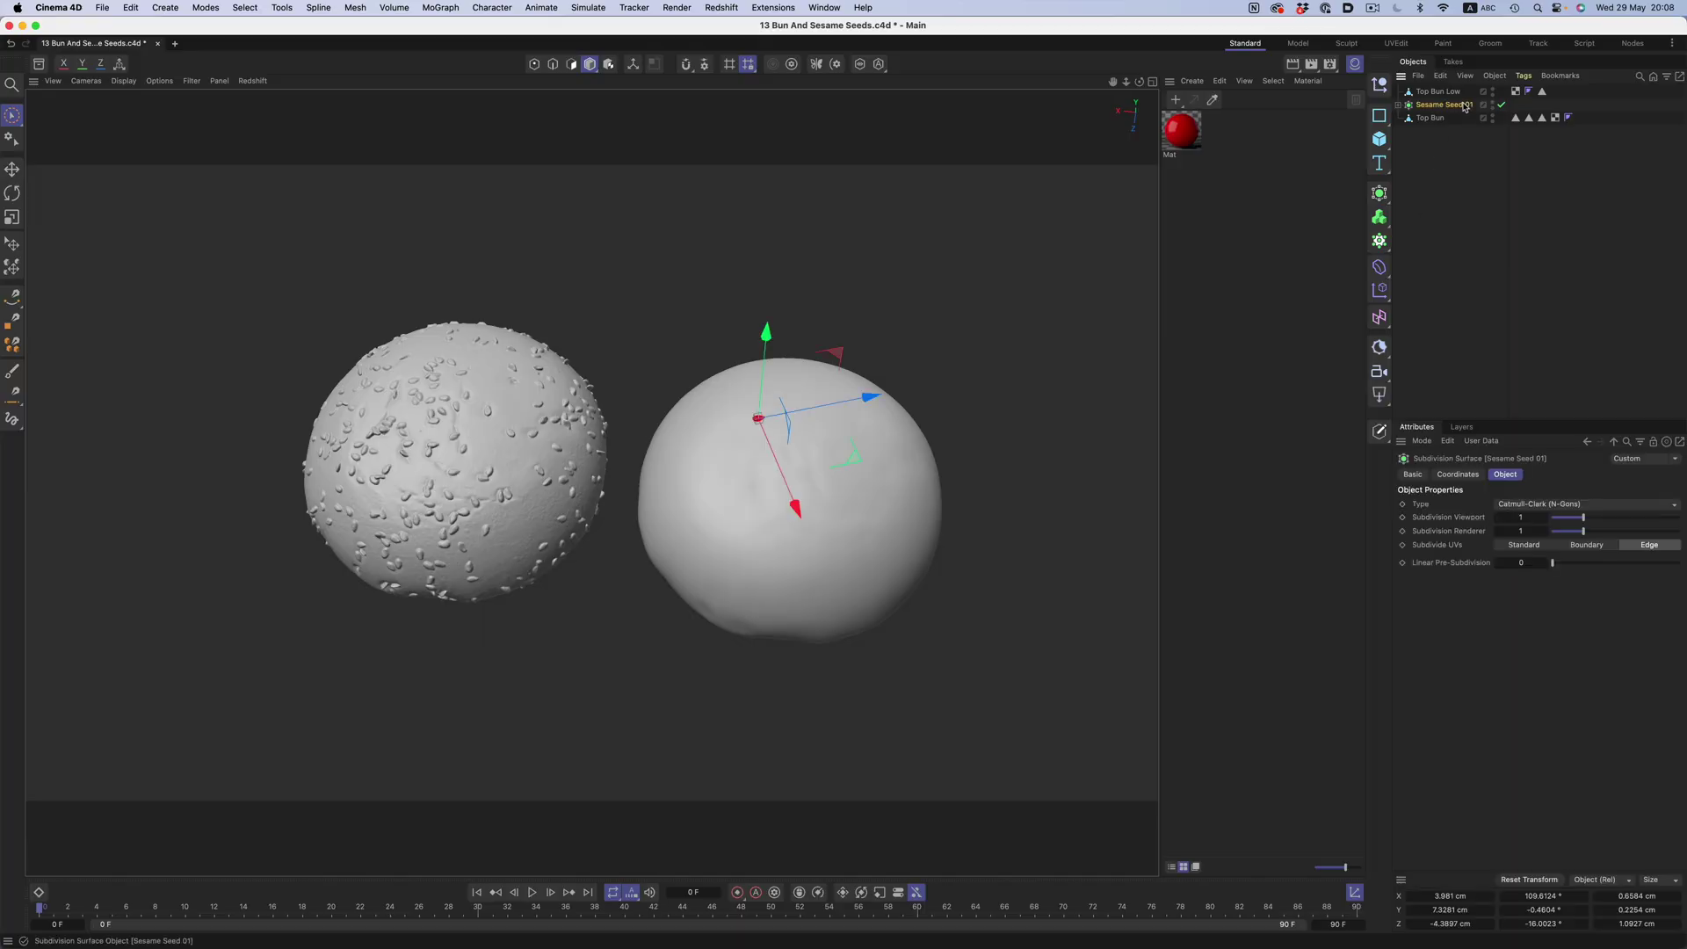
pyautogui.click(12, 345)
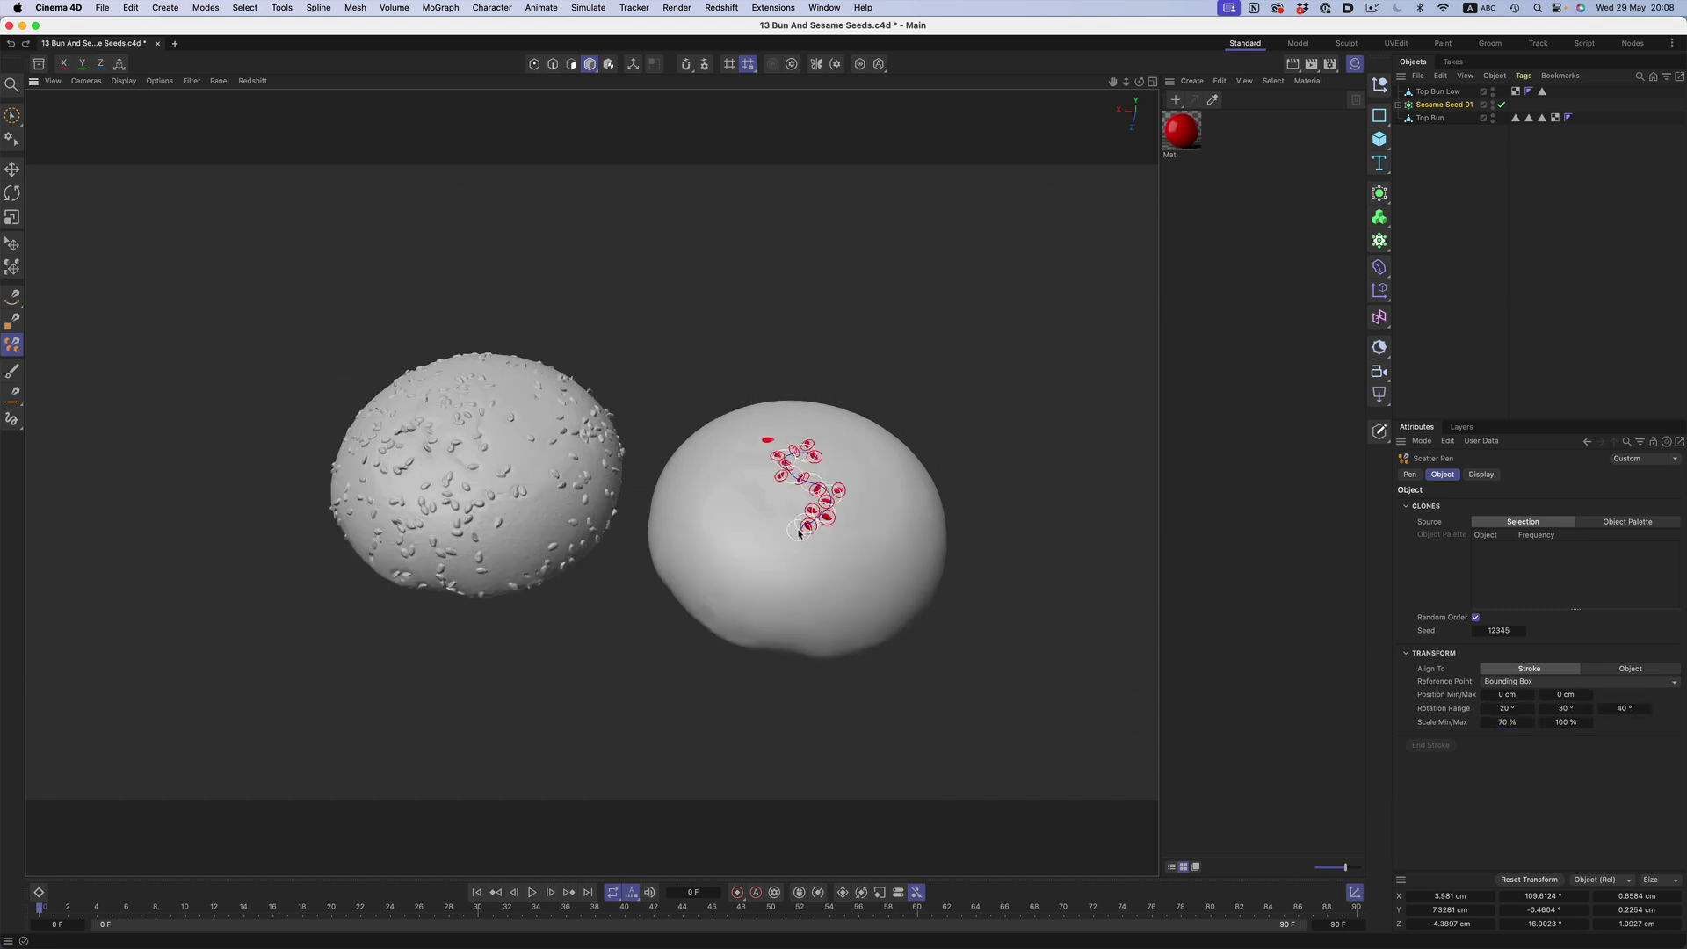
pyautogui.scroll(5, 843, 425)
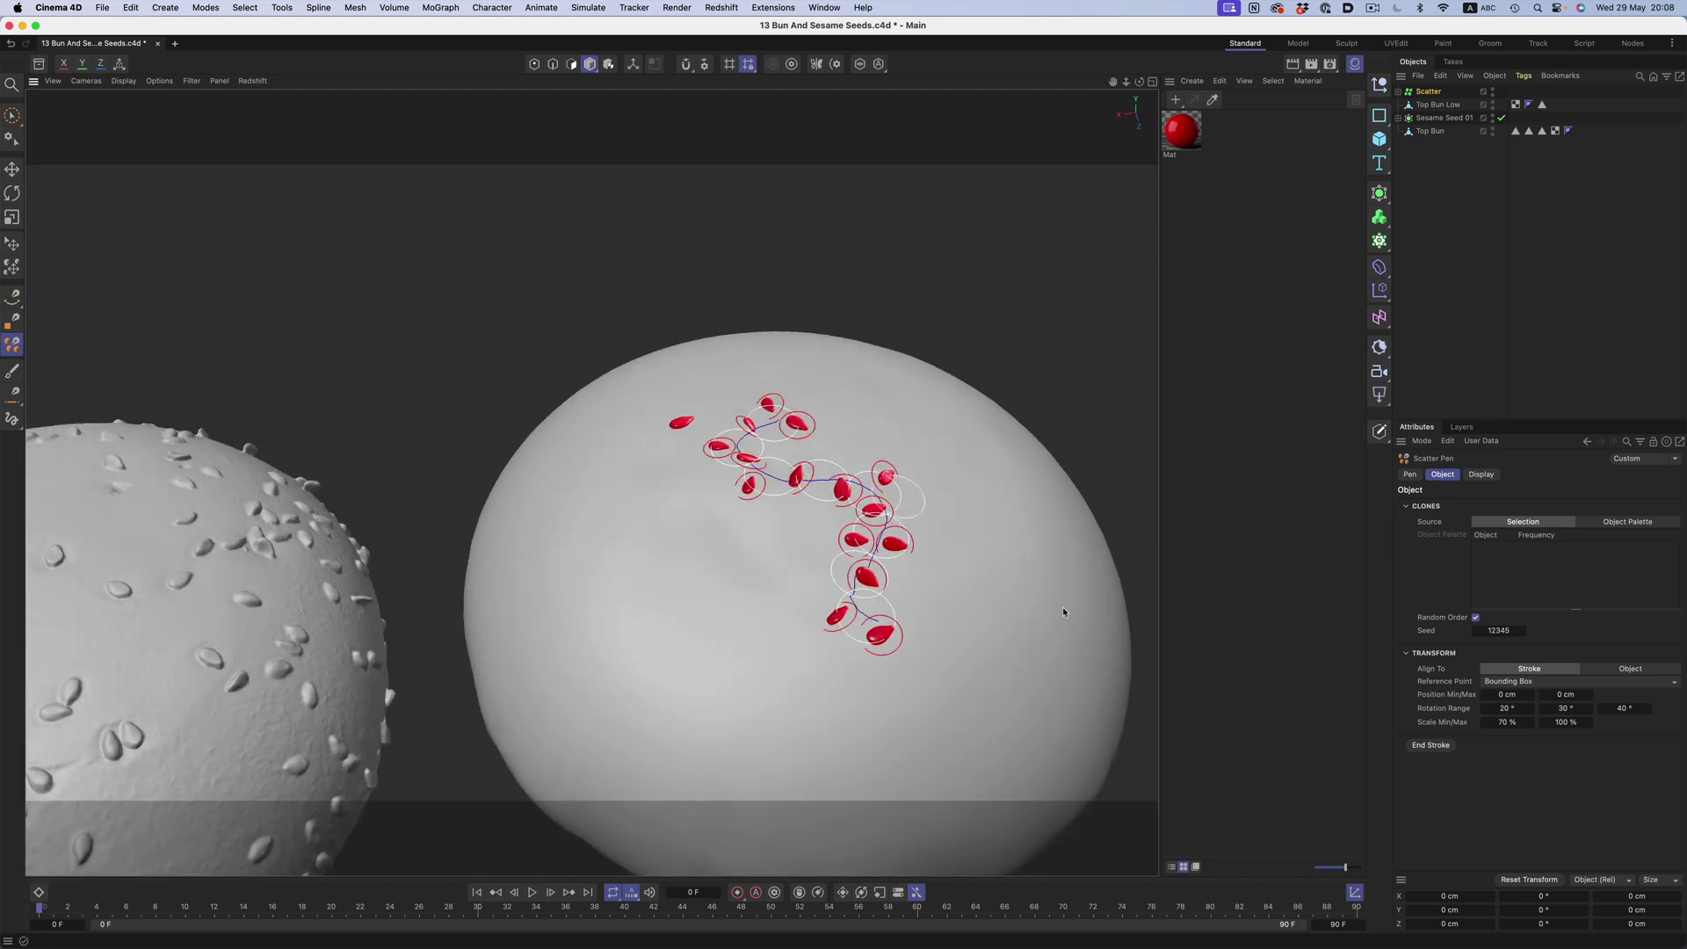
pyautogui.moveTo(1484, 712); pyautogui.dragTo(1530, 717)
pyautogui.scroll(-5, 975, 586)
# Paint two seed strokes down the bun and set the rotation range to 16°, 66°, 25°
pyautogui.moveTo(833, 483); pyautogui.dragTo(808, 570)
pyautogui.moveTo(785, 470)
pyautogui.mouseDown()
pyautogui.moveTo(746, 547)
pyautogui.moveTo(849, 624)
pyautogui.moveTo(802, 671)
pyautogui.mouseUp()
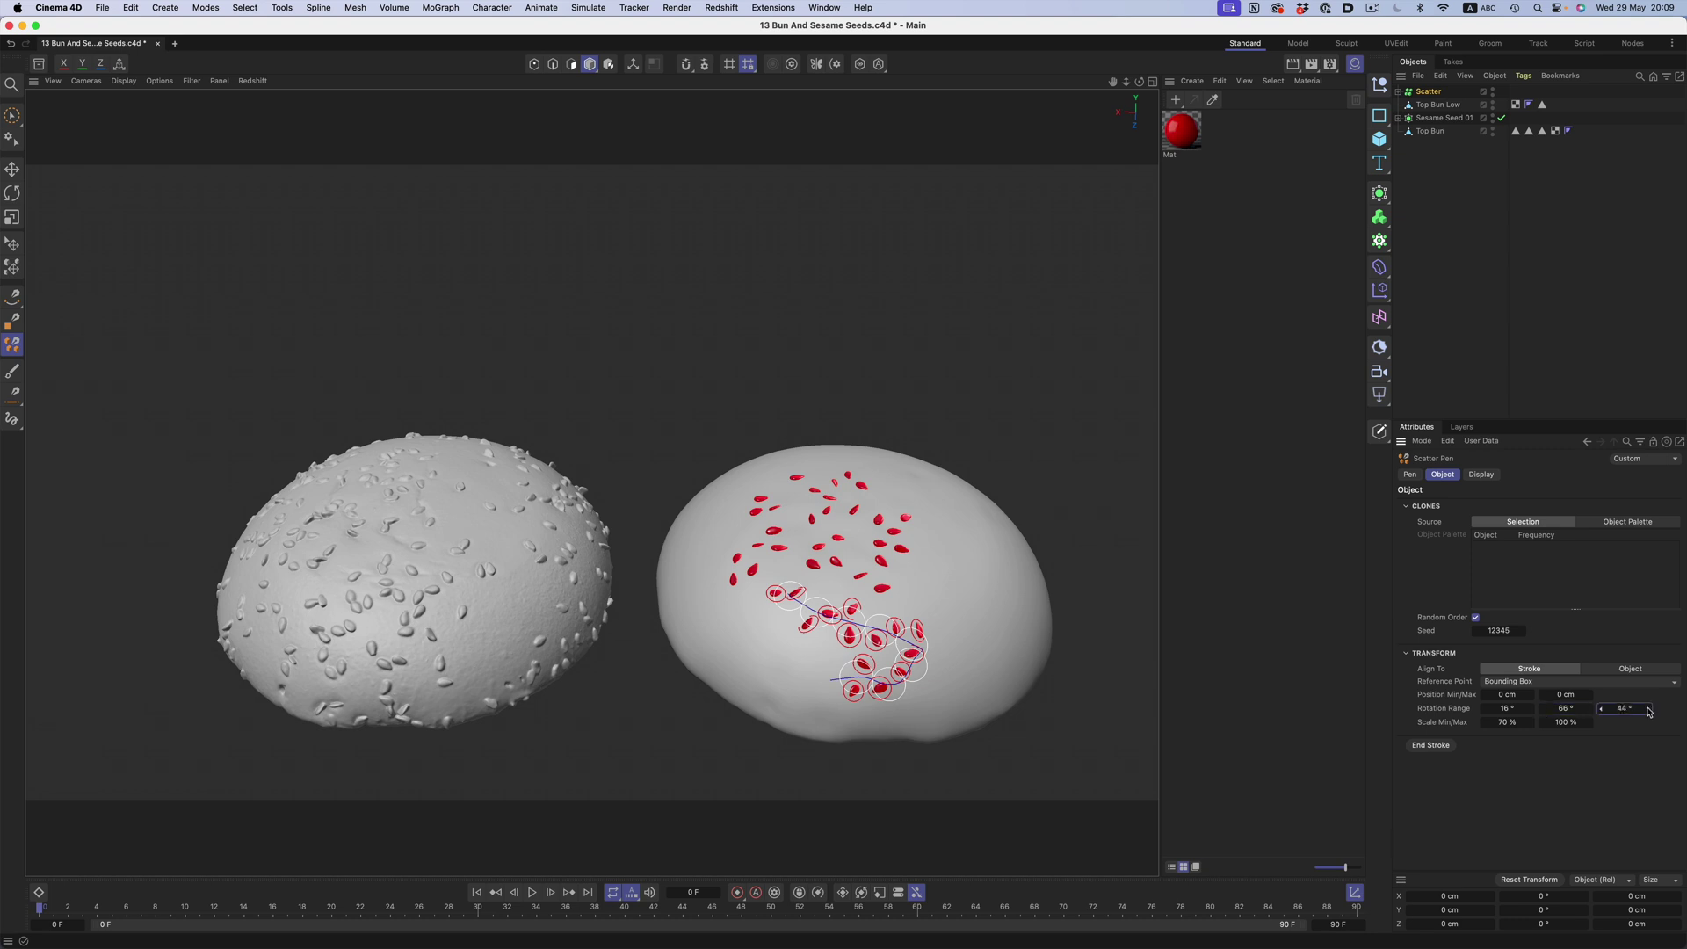
pyautogui.moveTo(1602, 713); pyautogui.dragTo(1602, 719)
pyautogui.moveTo(870, 615)
pyautogui.keyDown('alt'); pyautogui.mouseDown()
pyautogui.moveTo(870, 573)
pyautogui.moveTo(870, 672)
pyautogui.moveTo(830, 613)
pyautogui.mouseUp(); pyautogui.keyUp('alt')
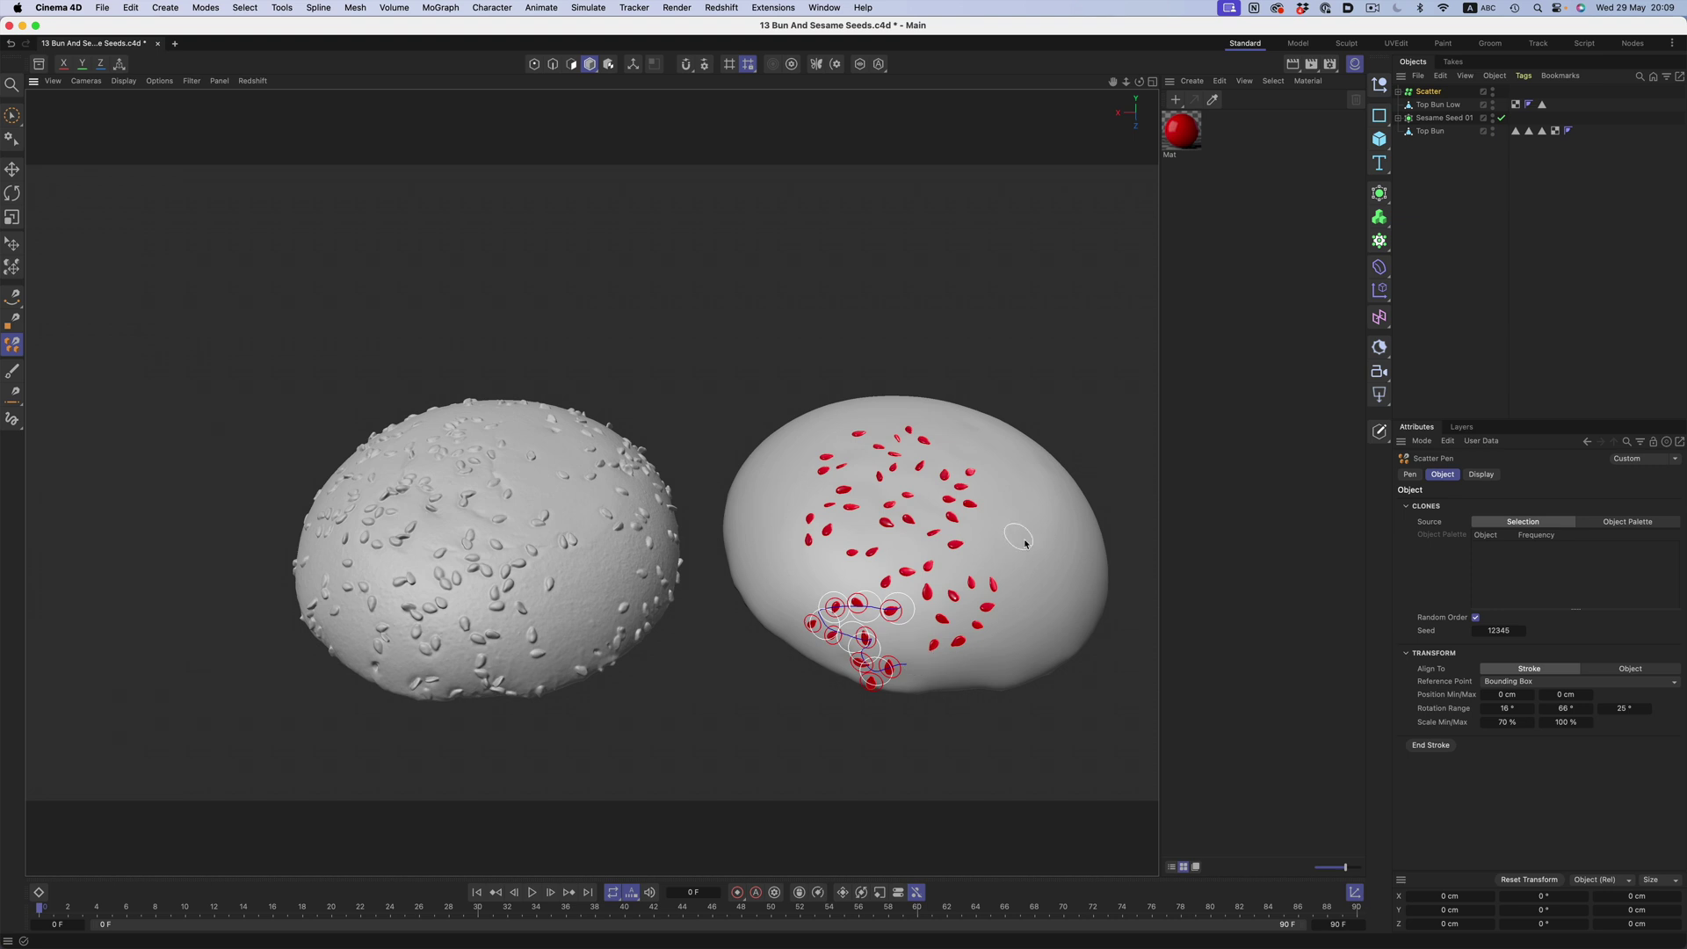
# Paint more seeds near the bun's lower edge, keeping the seeds aligned to the stroke
pyautogui.moveTo(1027, 543)
pyautogui.keyDown('alt'); pyautogui.mouseDown()
pyautogui.moveTo(843, 571)
pyautogui.moveTo(730, 563)
pyautogui.mouseUp(); pyautogui.keyUp('alt')
pyautogui.moveTo(703, 550); pyautogui.dragTo(773, 555)
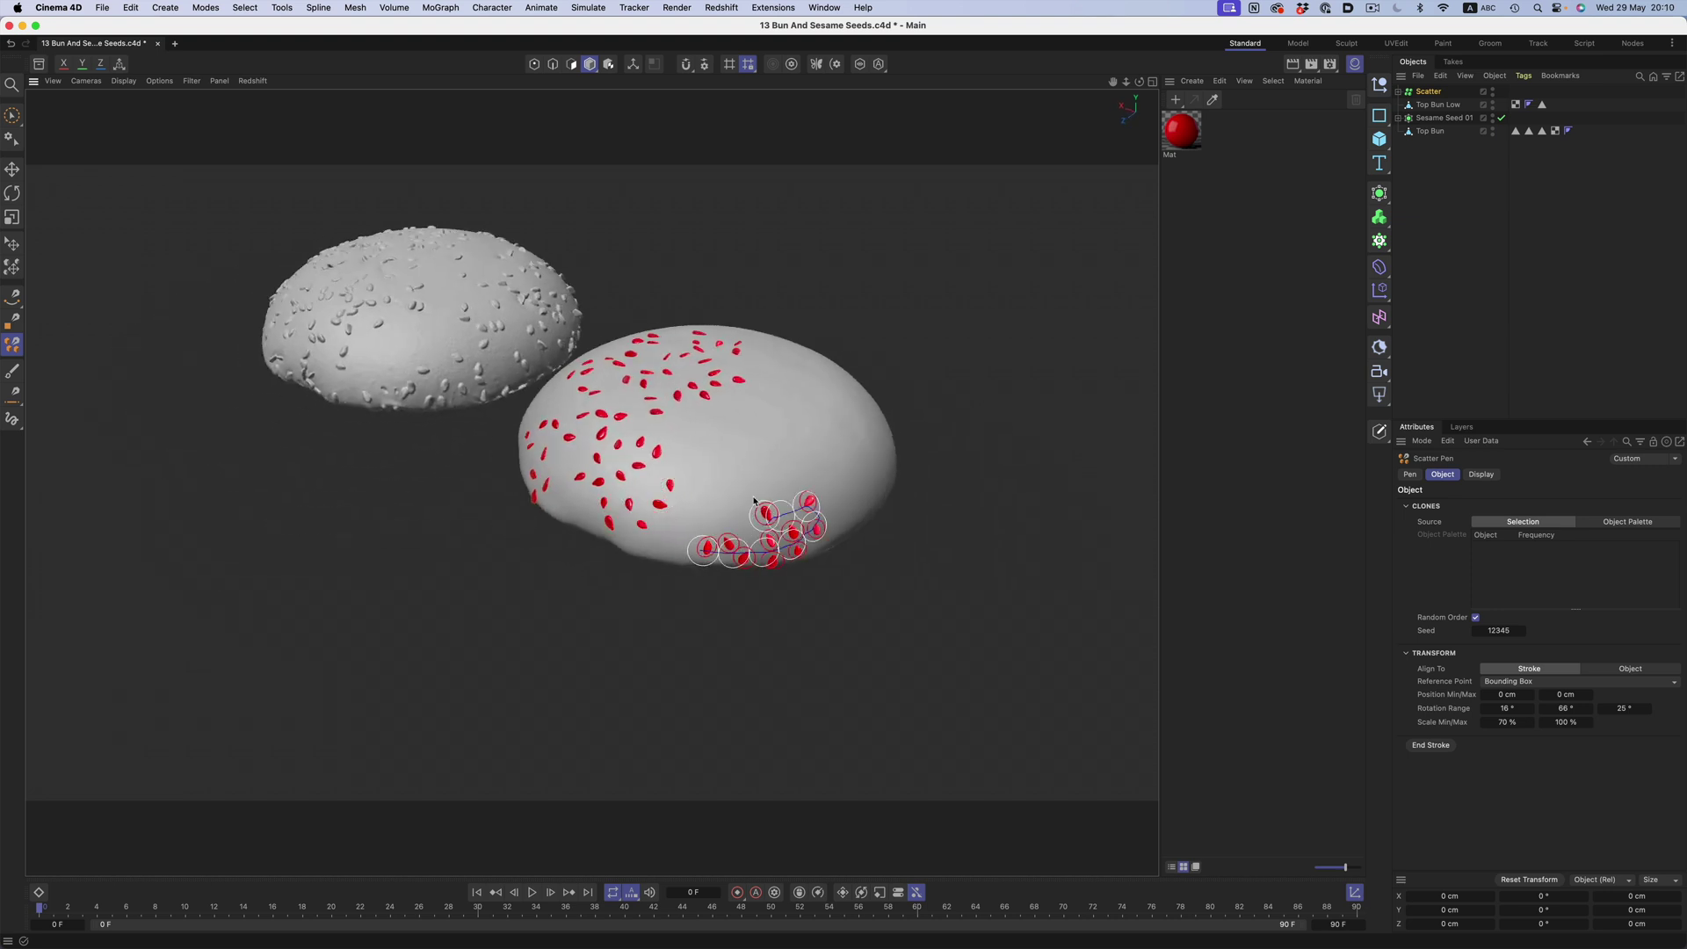
pyautogui.keyDown('alt'); pyautogui.moveTo(751, 481); pyautogui.dragTo(803, 504); pyautogui.keyUp('alt')
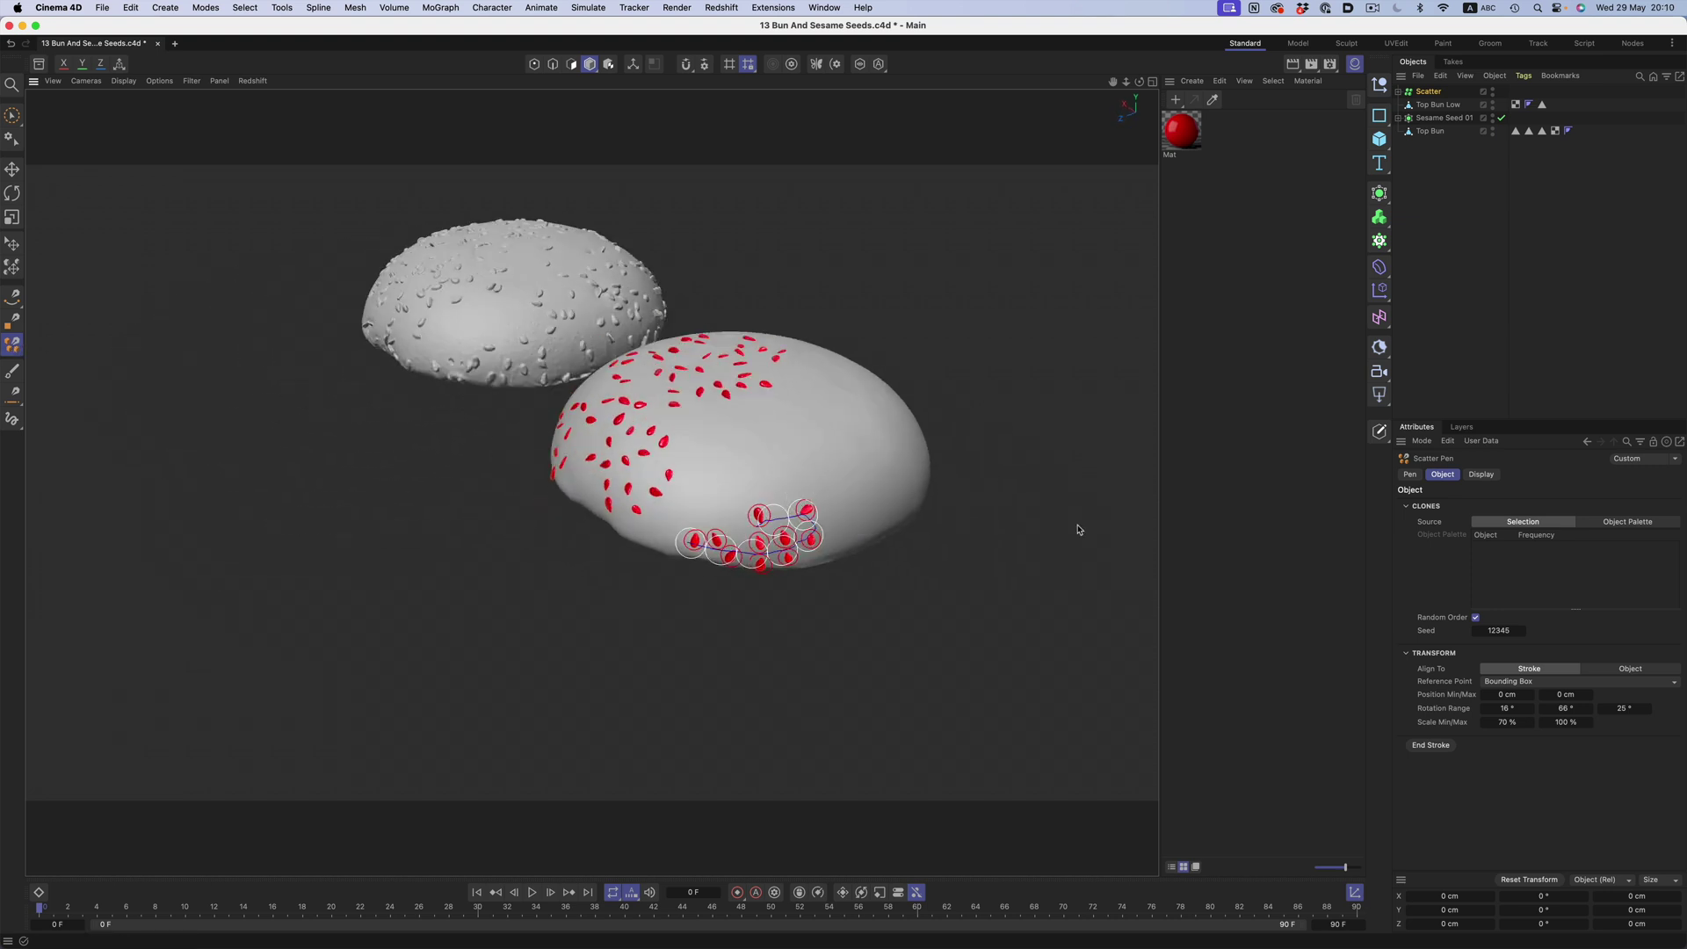
pyautogui.click(1628, 672)
pyautogui.click(1539, 670)
pyautogui.moveTo(984, 484)
pyautogui.keyDown('alt'); pyautogui.mouseDown()
pyautogui.moveTo(791, 496)
pyautogui.moveTo(686, 530)
pyautogui.mouseUp(); pyautogui.keyUp('alt')
pyautogui.moveTo(600, 561)
pyautogui.keyDown('alt'); pyautogui.mouseDown()
pyautogui.moveTo(507, 550)
pyautogui.moveTo(500, 406)
pyautogui.moveTo(387, 409)
pyautogui.moveTo(406, 495)
pyautogui.moveTo(584, 444)
pyautogui.mouseUp(); pyautogui.keyUp('alt')
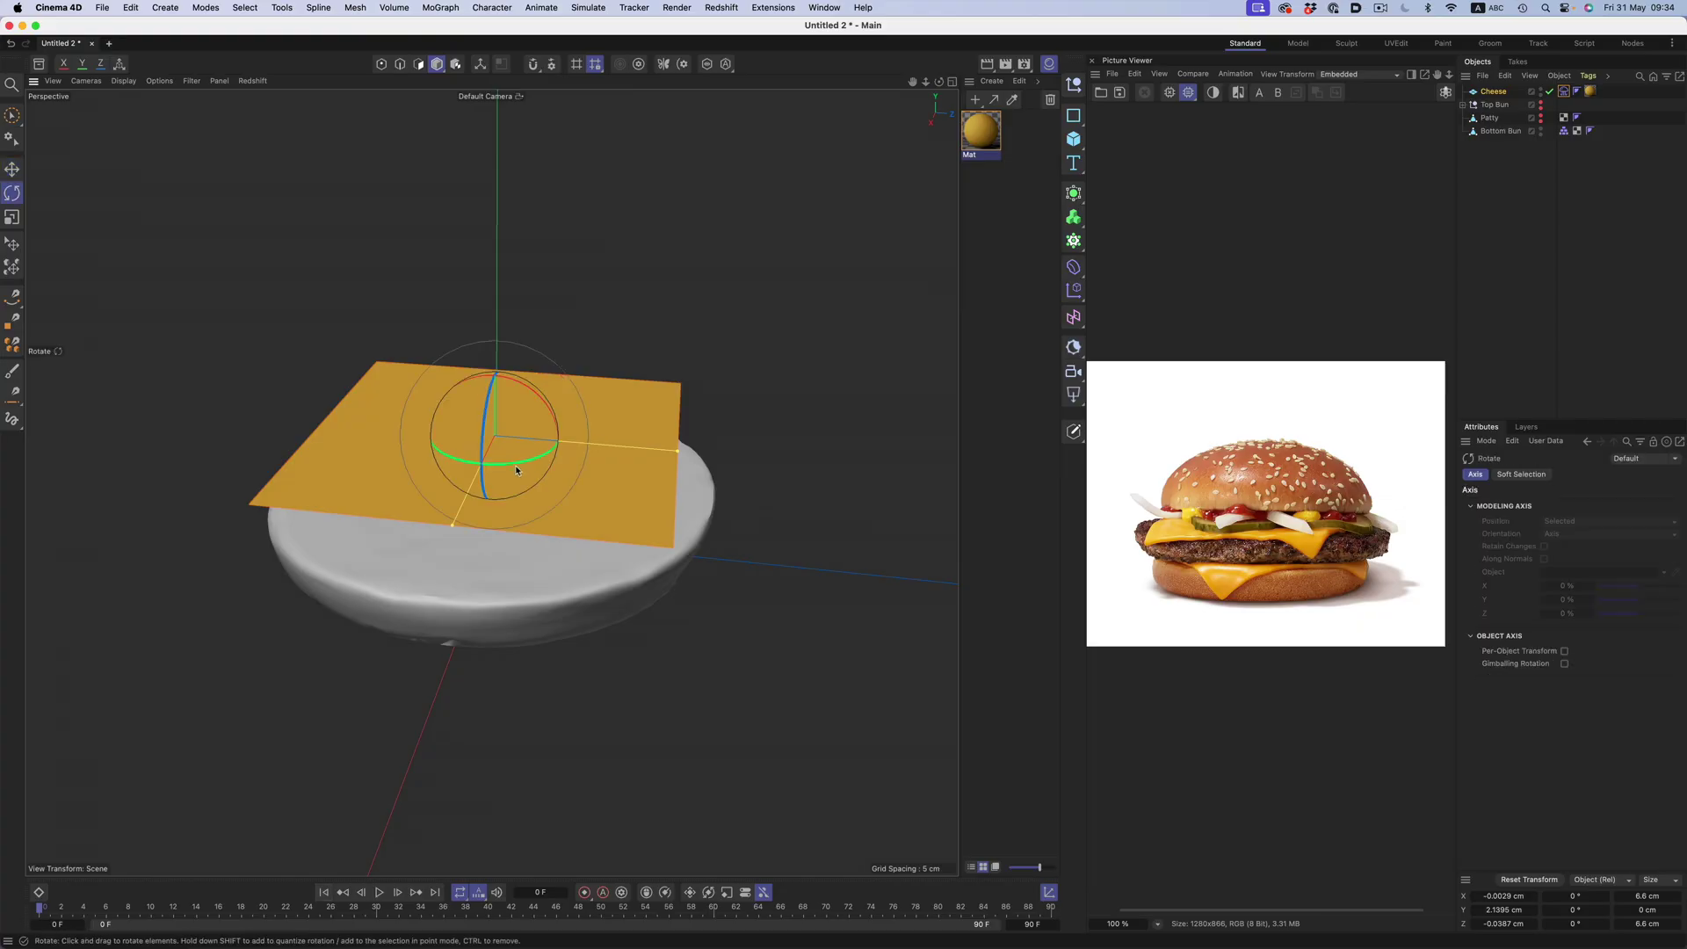
# Tilt the cheese slice about 27° and run a first test of the simulation
pyautogui.moveTo(501, 470)
pyautogui.mouseDown()
pyautogui.moveTo(492, 452)
pyautogui.moveTo(528, 463)
pyautogui.mouseUp()
pyautogui.click(379, 893)
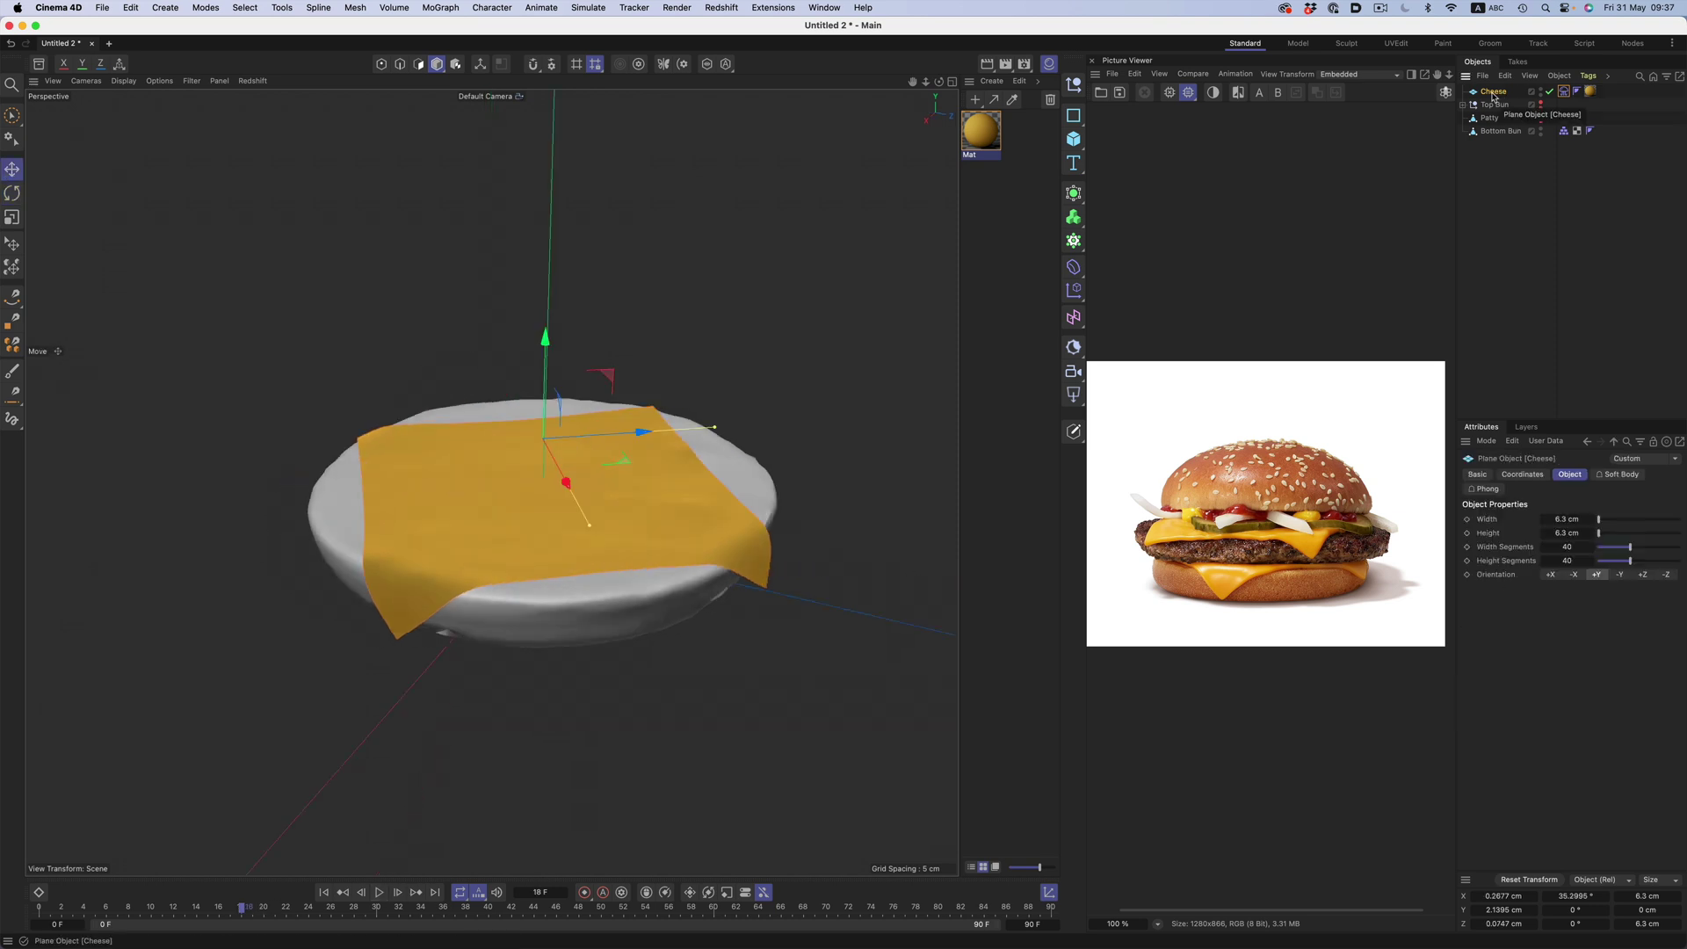
pyautogui.rightClick(1492, 96)
pyautogui.press('Escape')
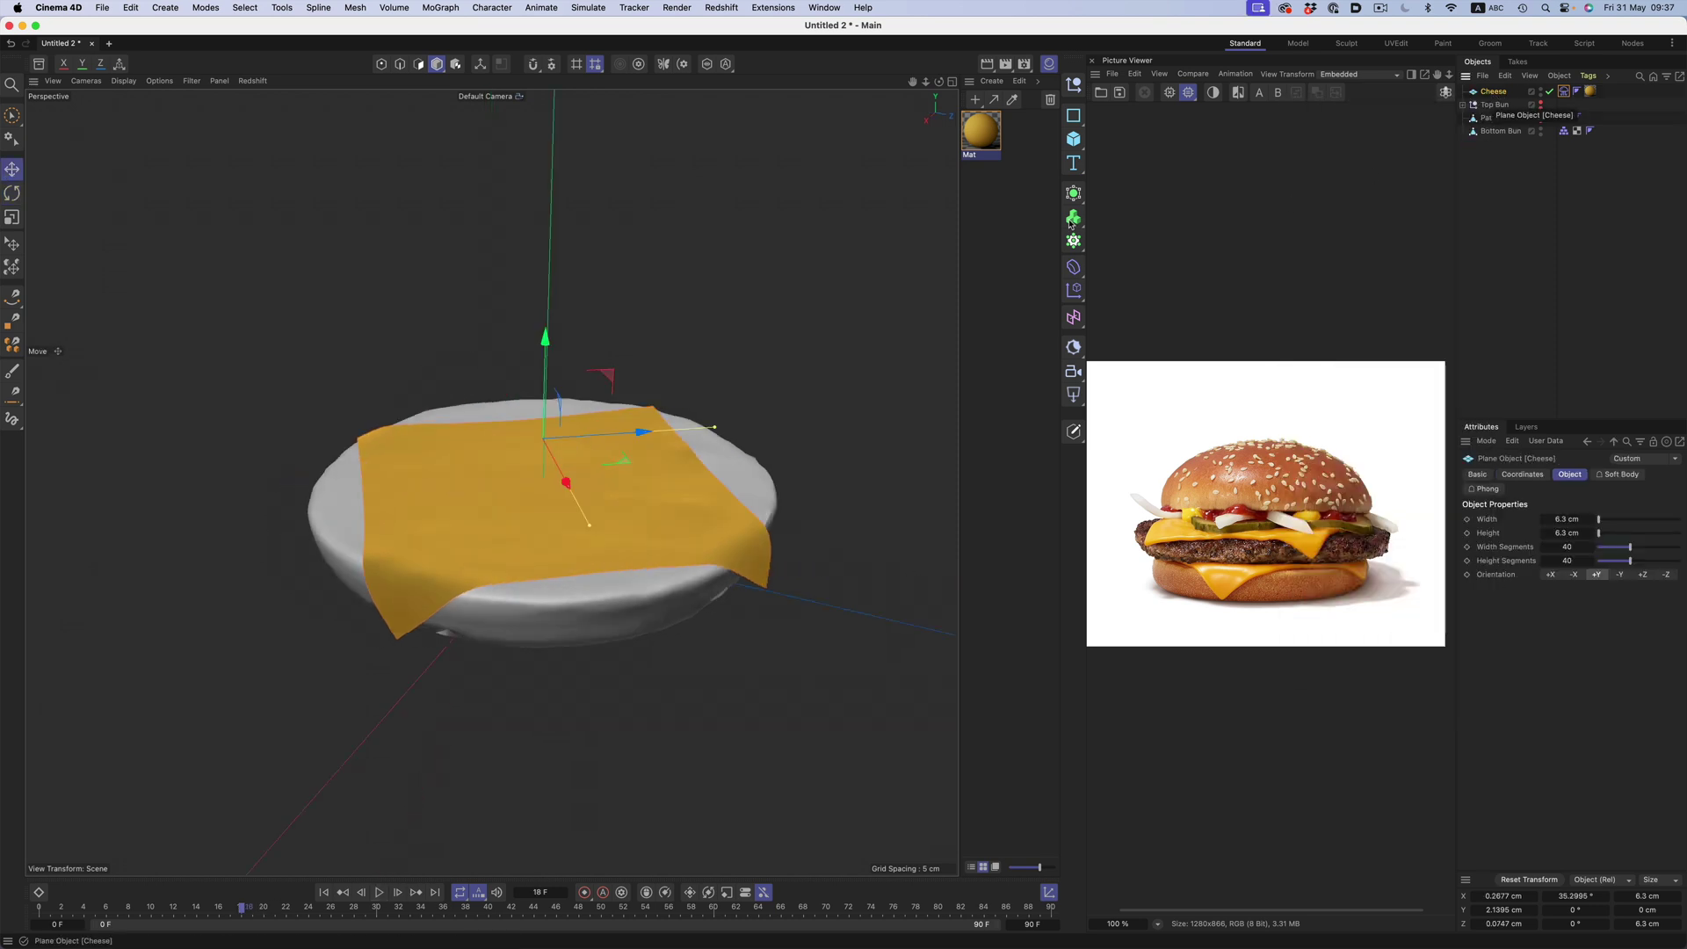
# Wrap the cheese in a Cloth Surface with 0.2 cm thickness and replay the drape
pyautogui.click(1074, 216)
pyautogui.click(1234, 219)
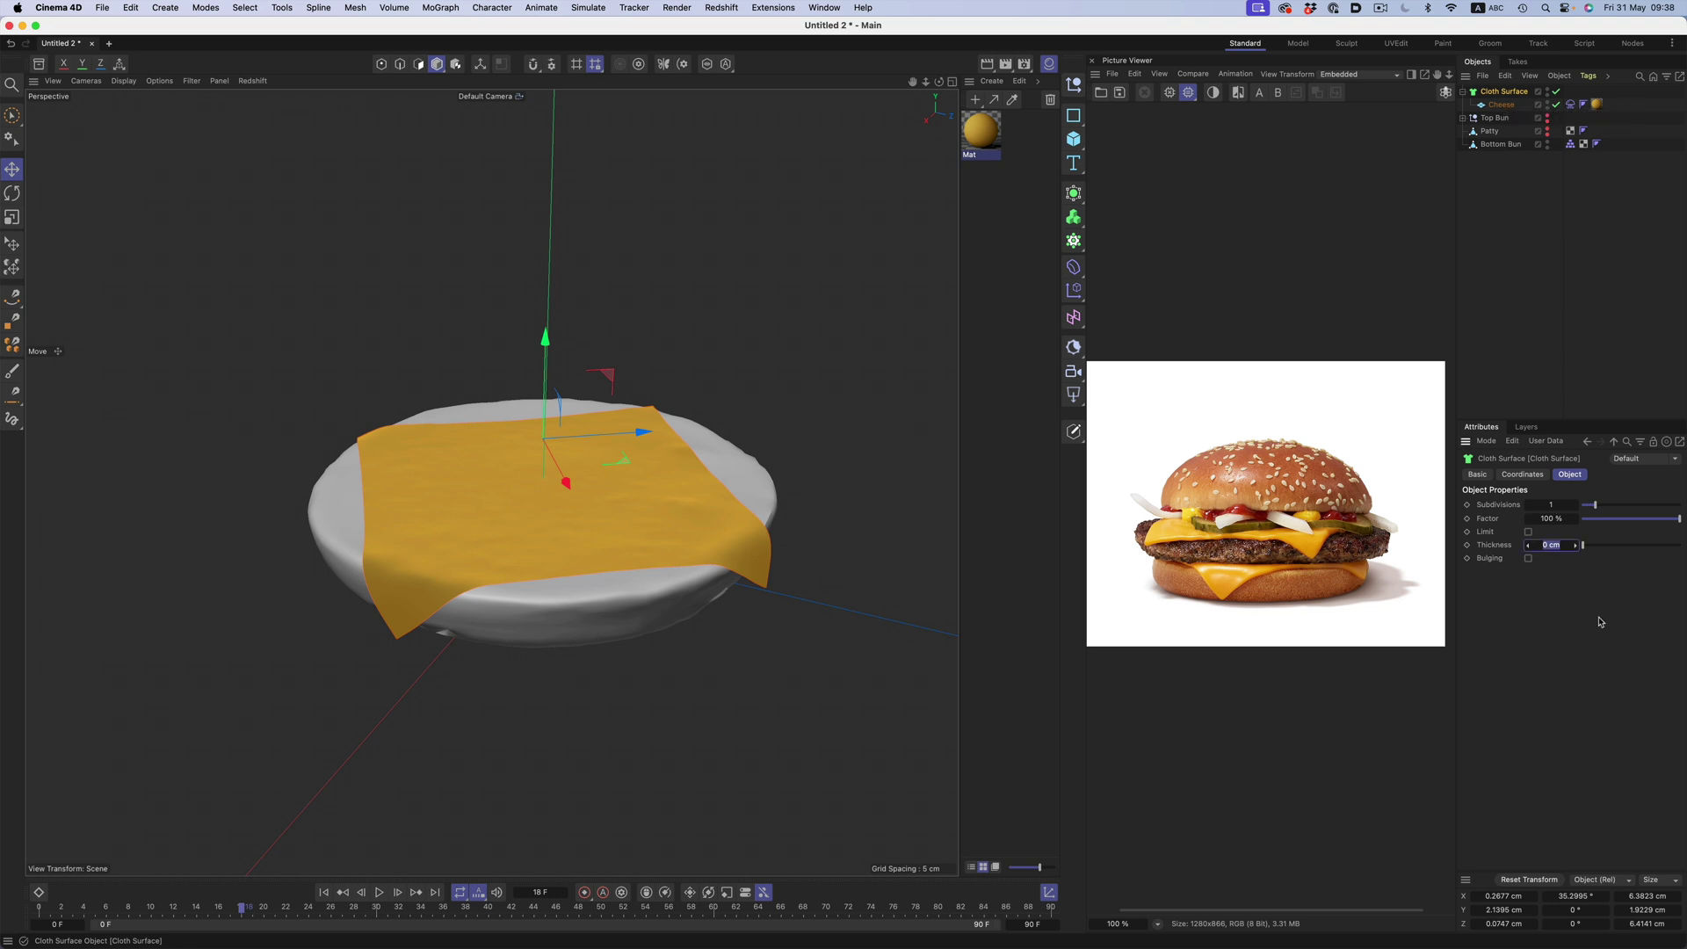
pyautogui.press('Return')
pyautogui.moveTo(688, 513)
pyautogui.keyDown('alt'); pyautogui.mouseDown()
pyautogui.moveTo(666, 467)
pyautogui.moveTo(675, 485)
pyautogui.mouseUp(); pyautogui.keyUp('alt')
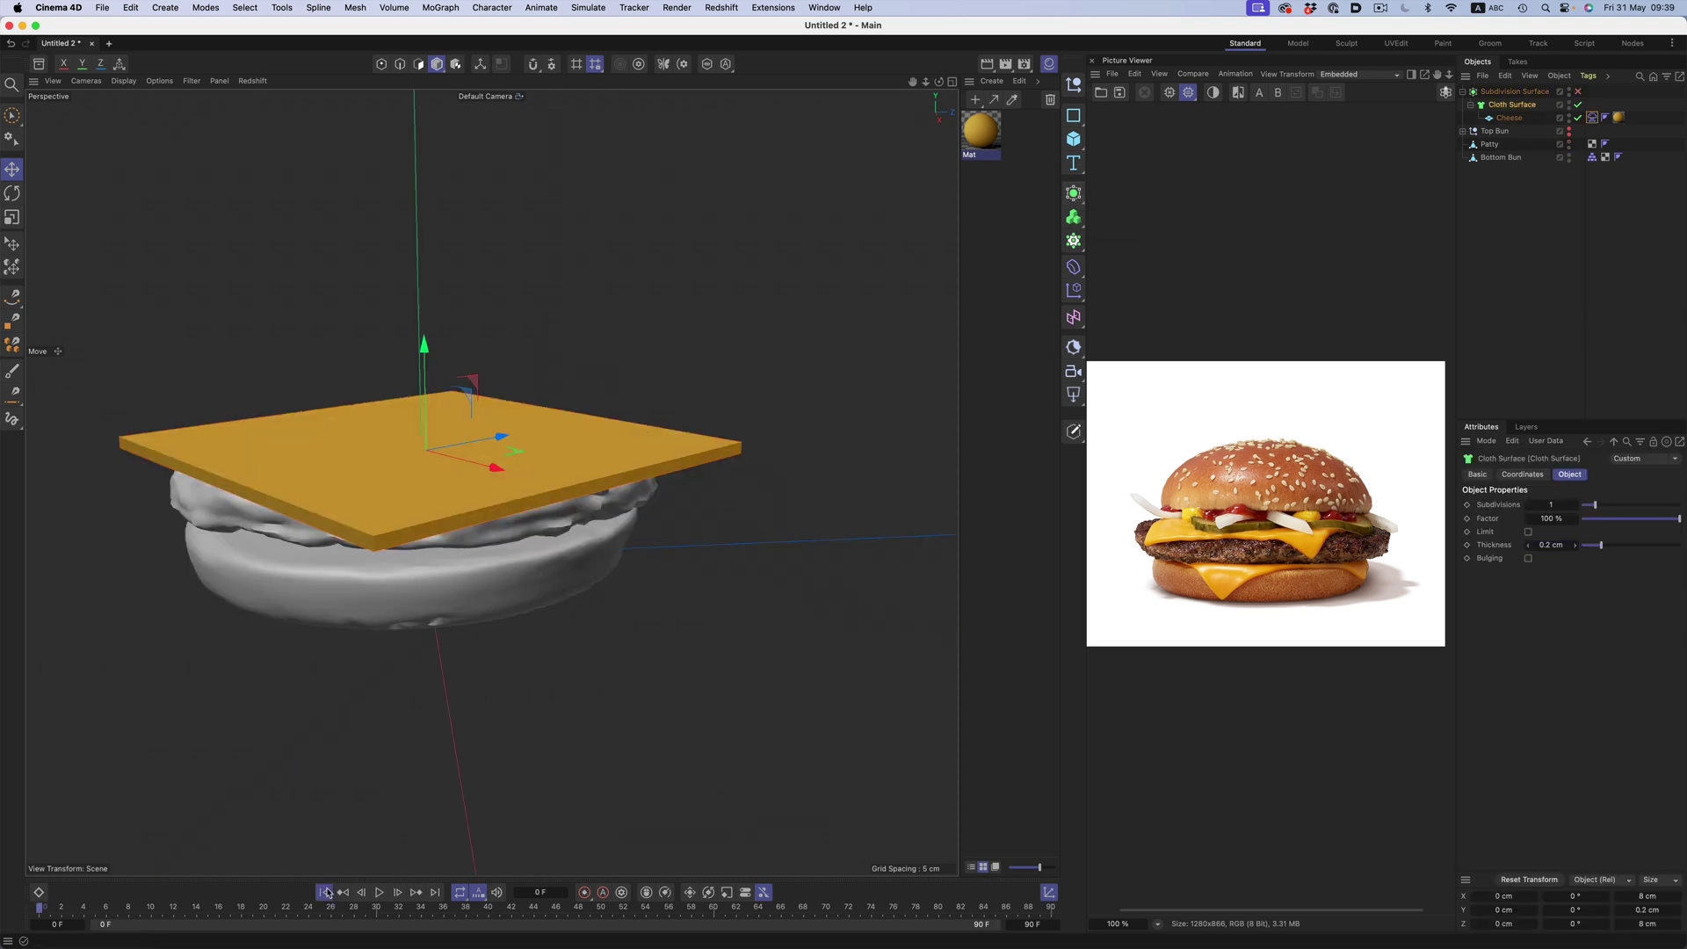
pyautogui.click(380, 892)
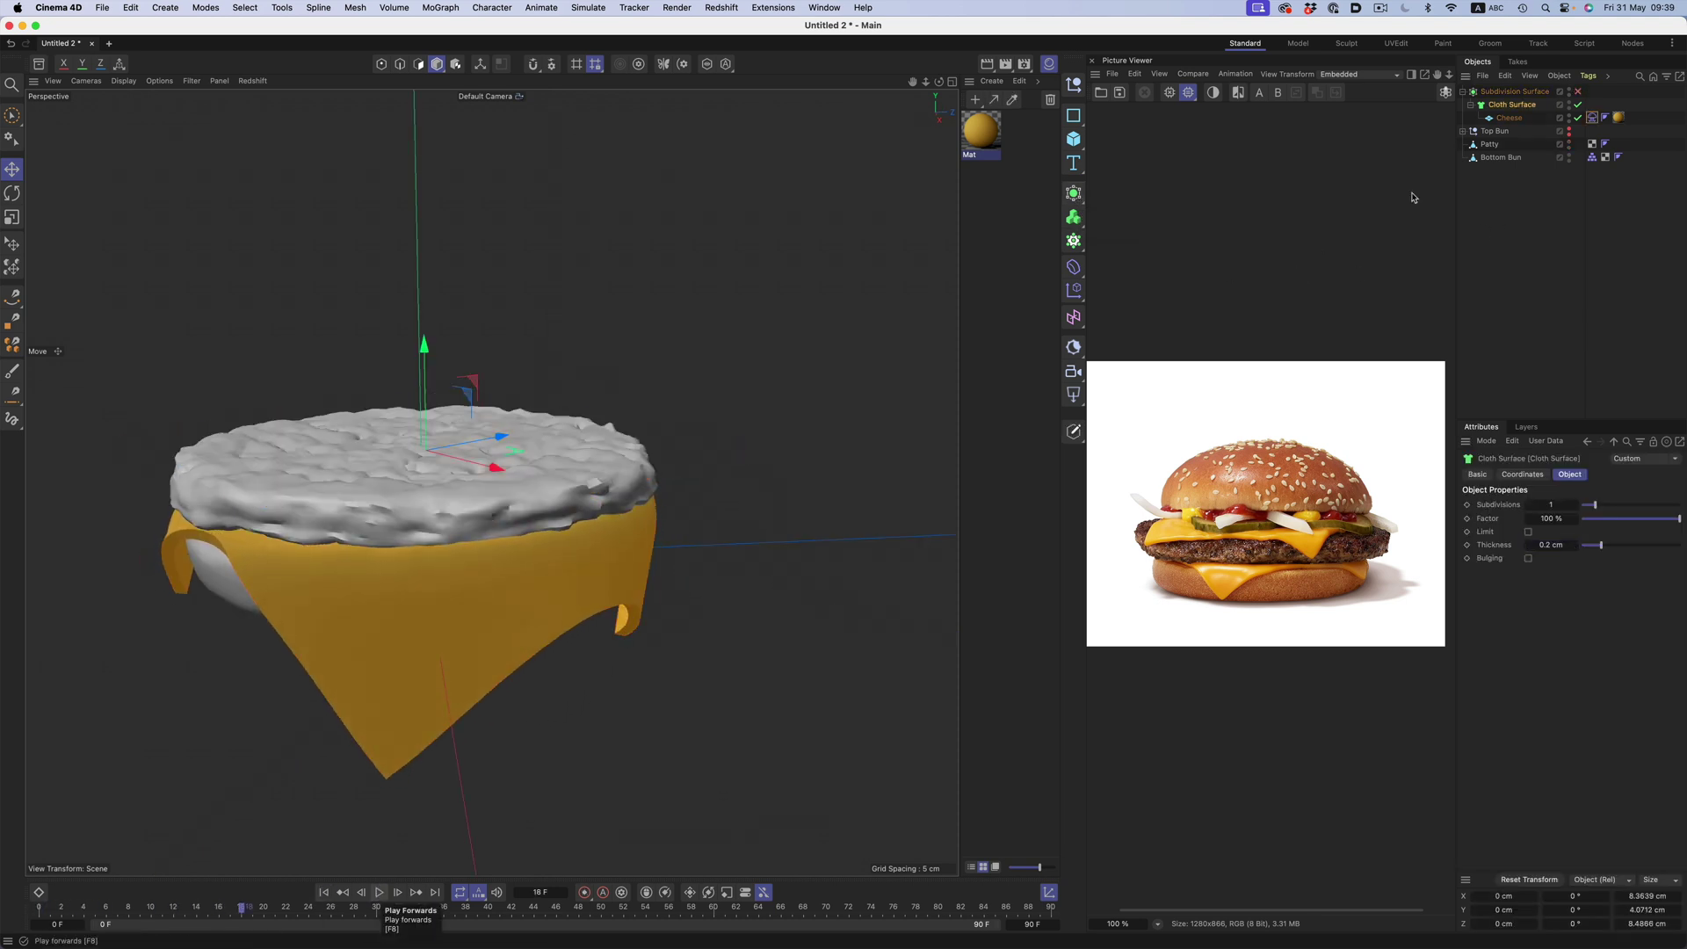
pyautogui.click(1593, 118)
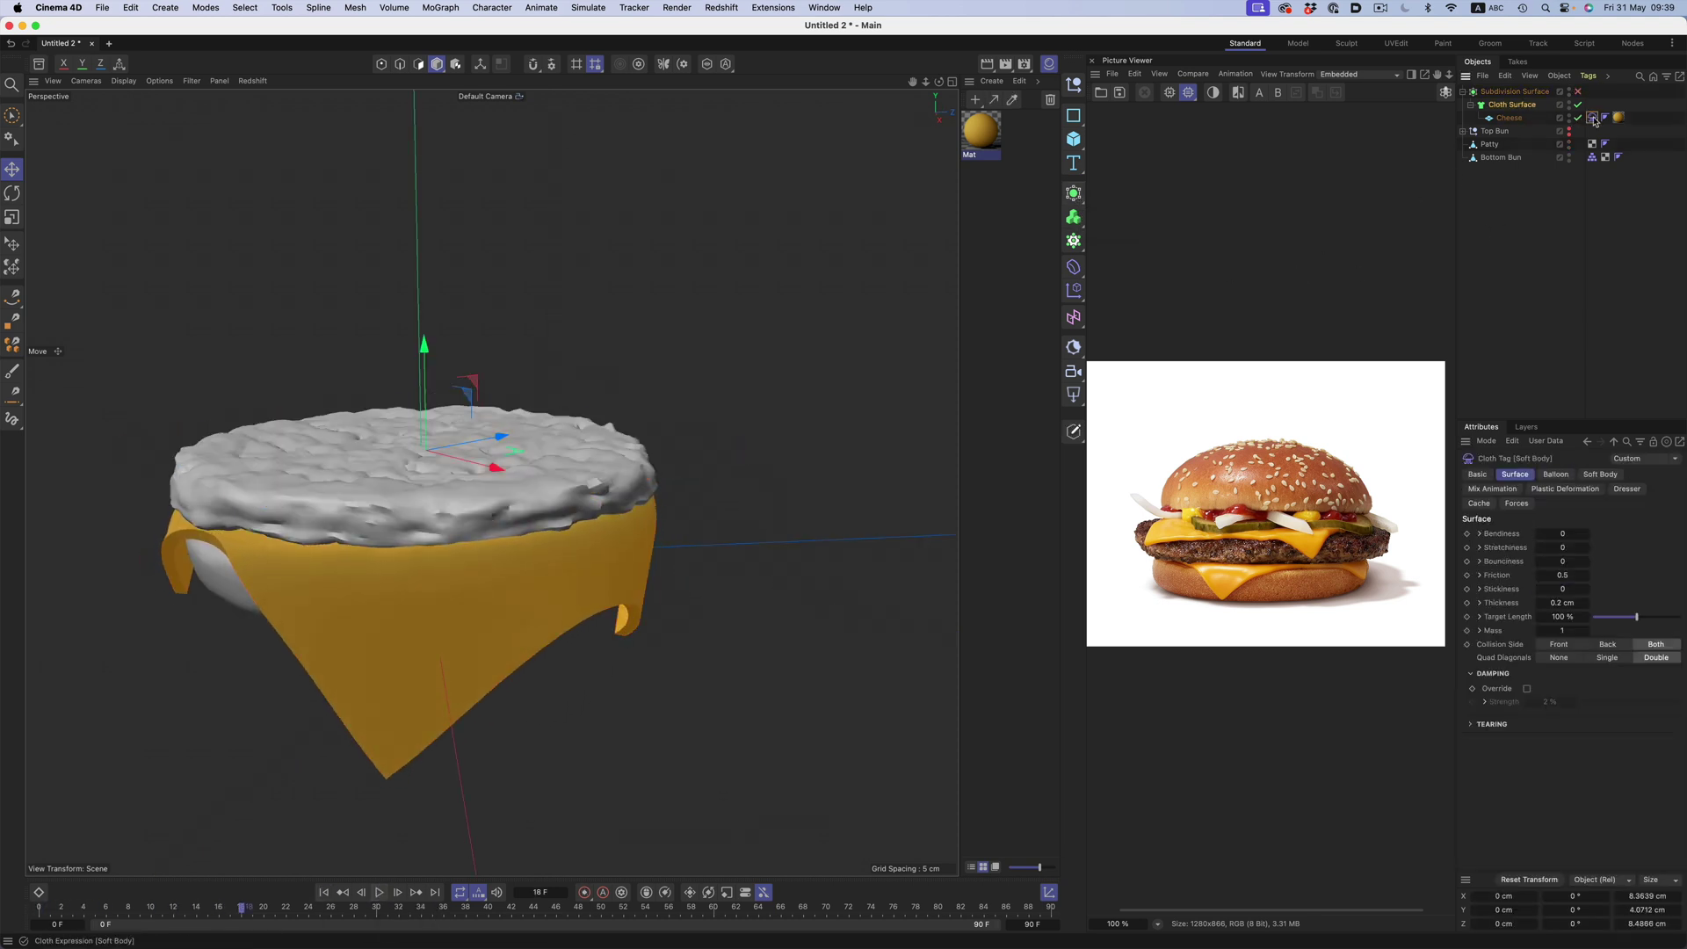
# Switch the Attributes panel to Mode > Scene to show the Project Simulation settings
pyautogui.click(1509, 118)
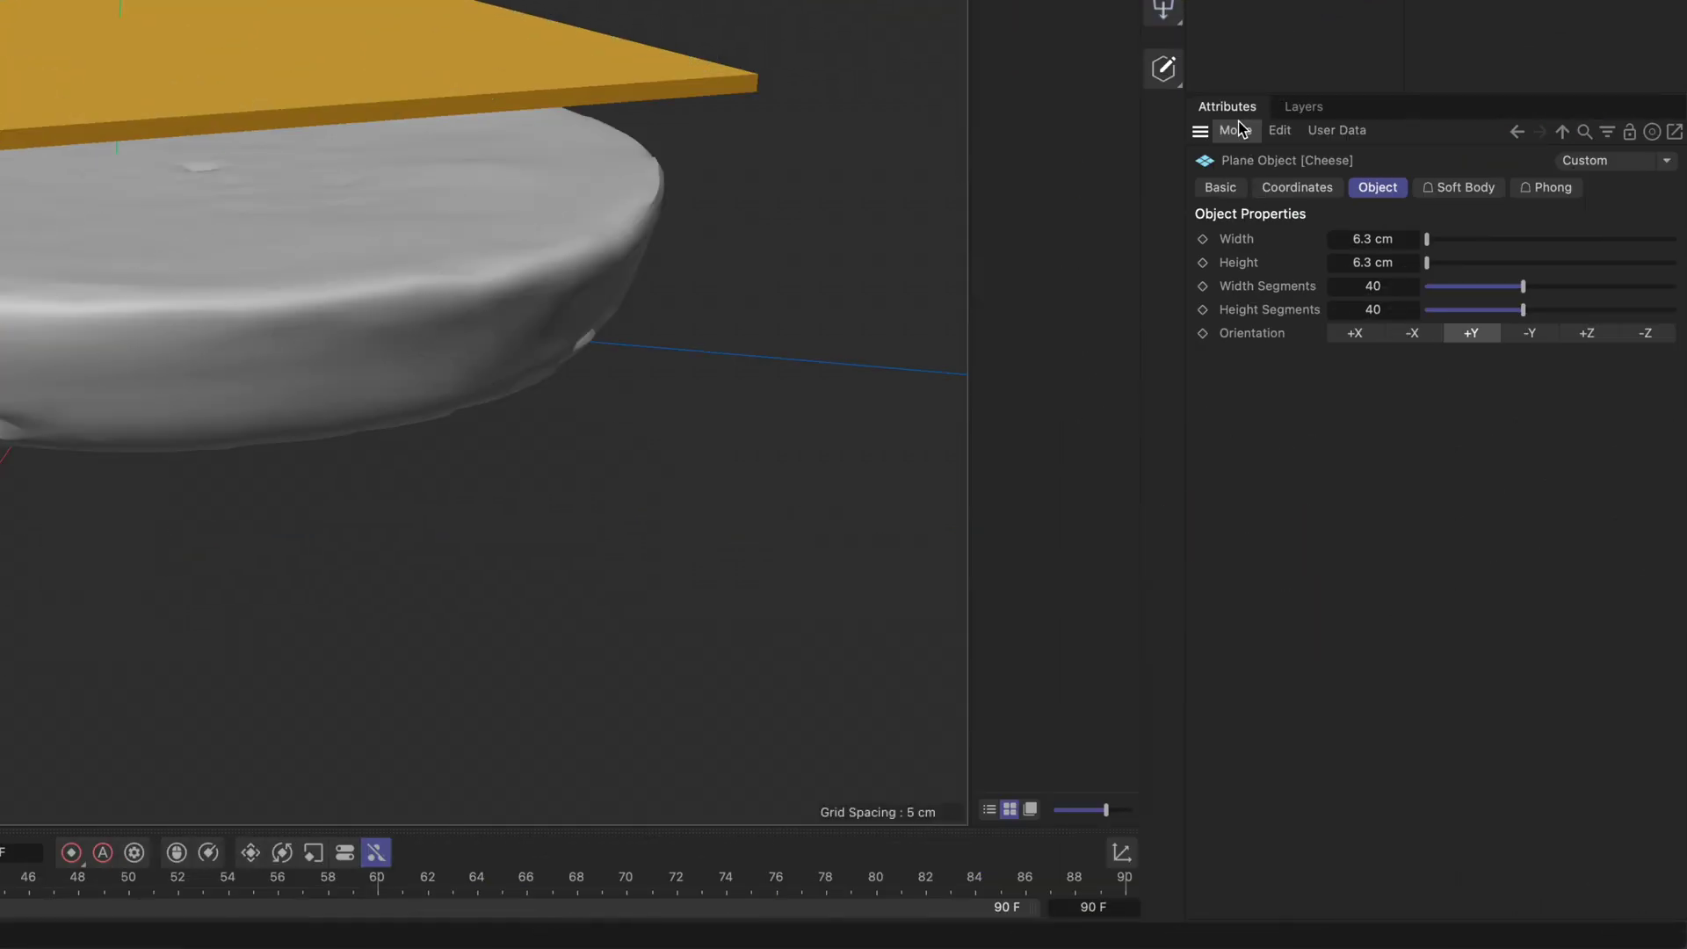
pyautogui.click(1486, 441)
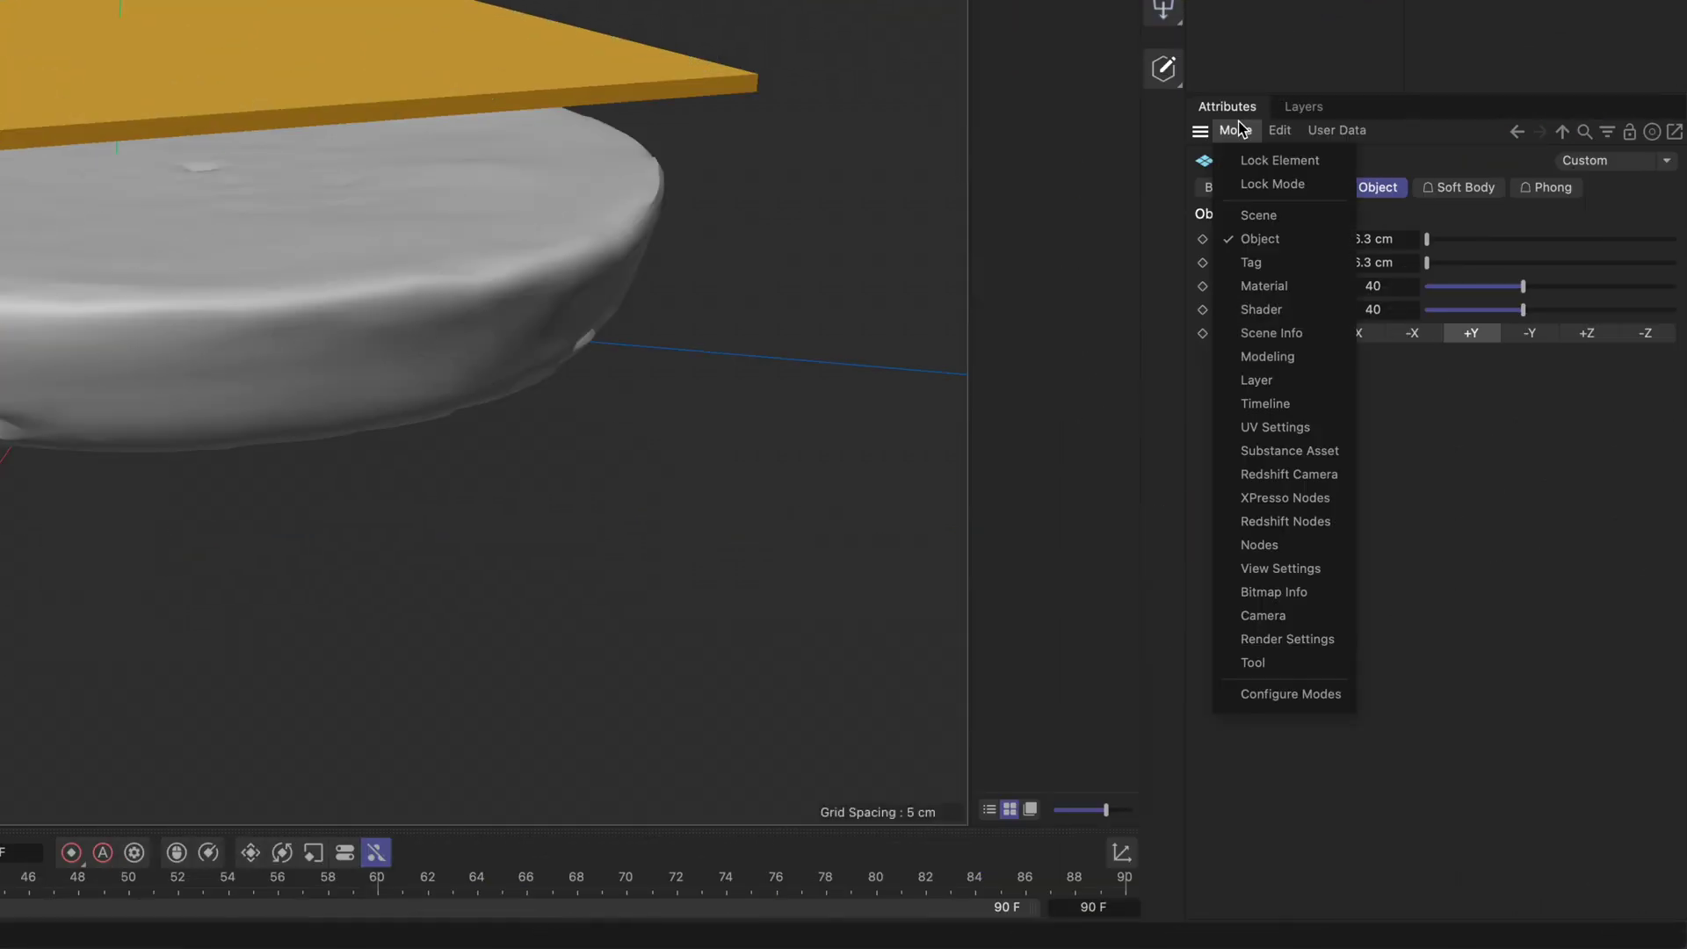
pyautogui.click(1258, 215)
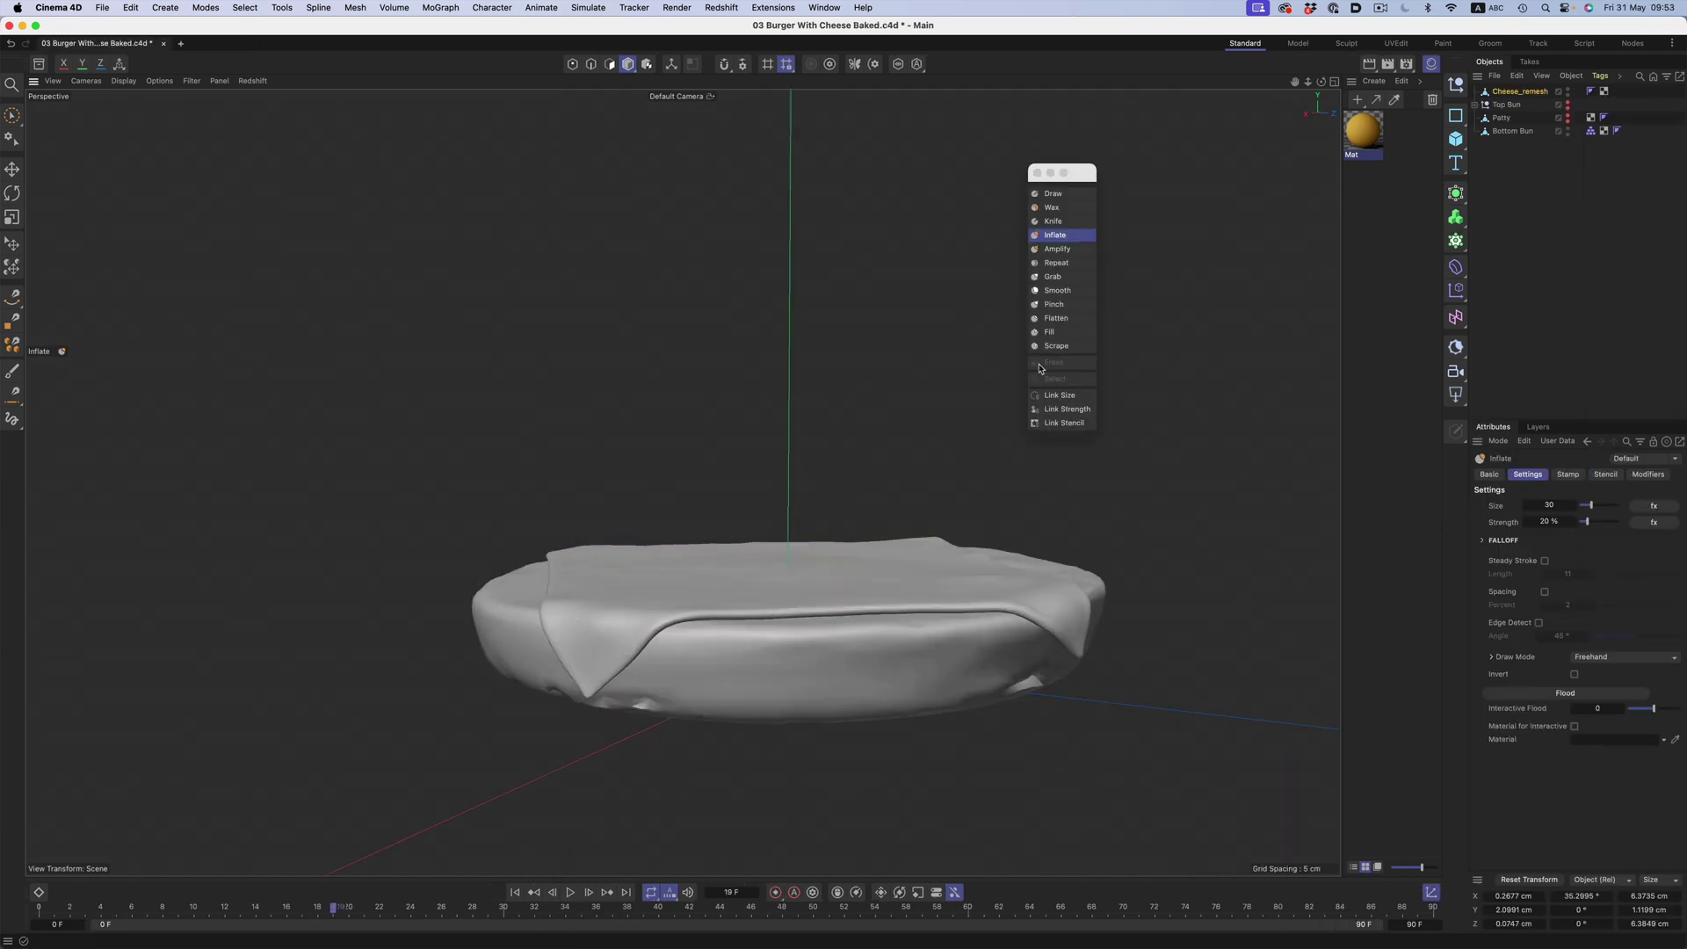
# Choose the Flatten sculpting brush and compare the cheese with the reference burger photo
pyautogui.click(1056, 318)
pyautogui.press('super+Tab')
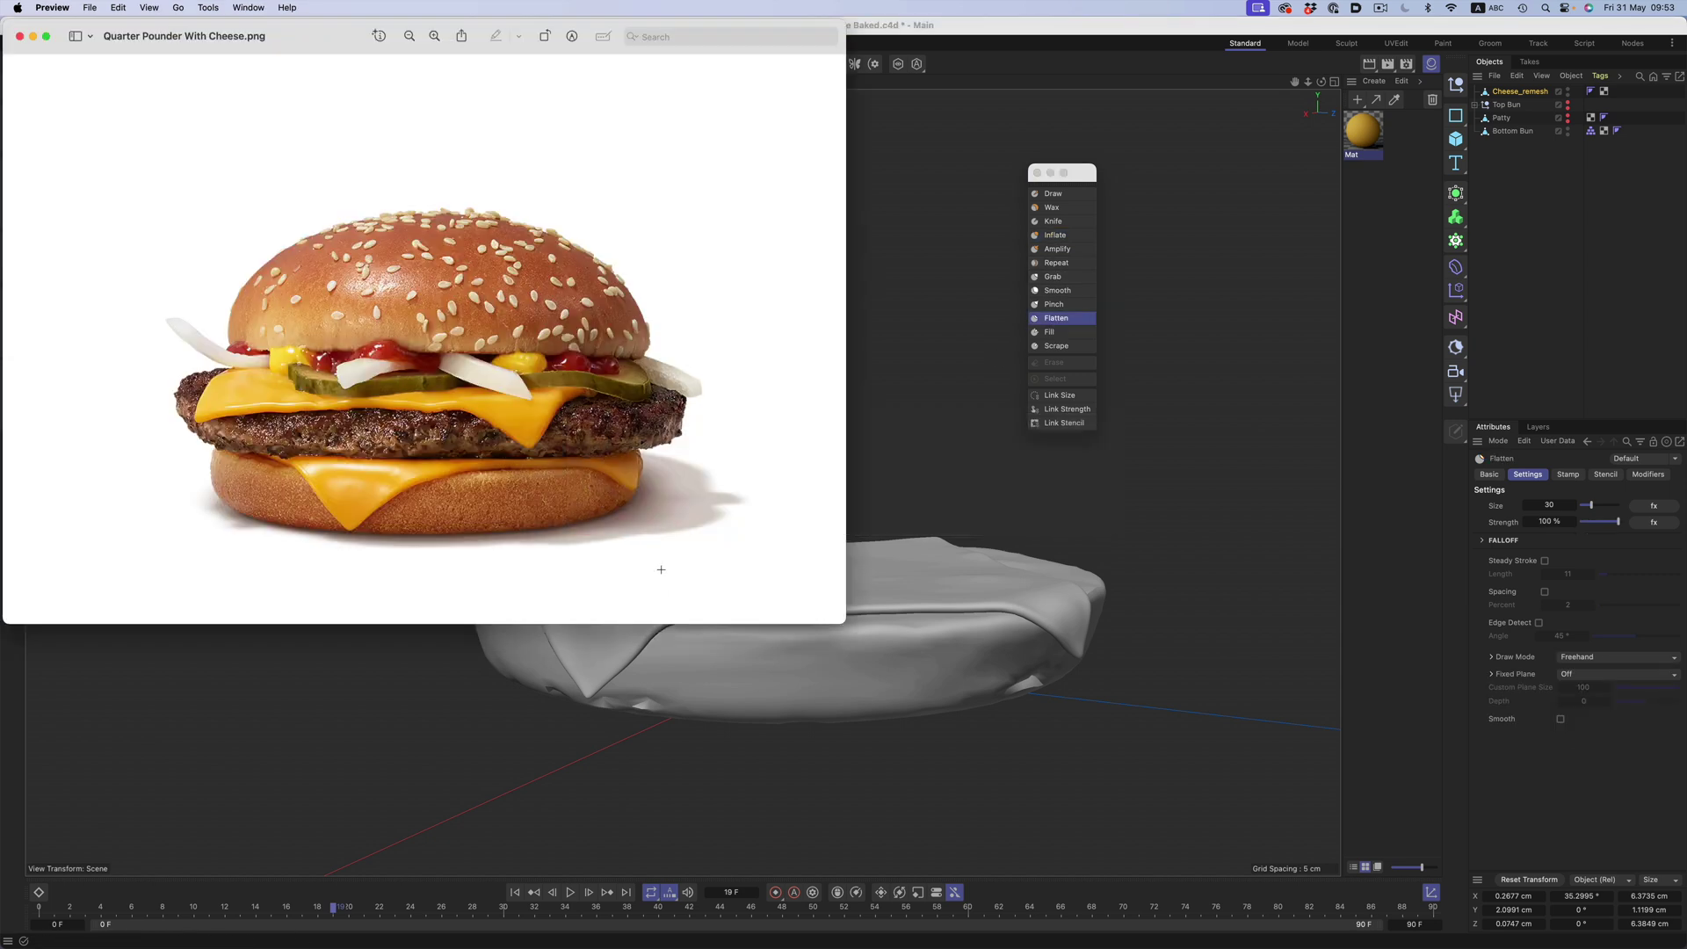
pyautogui.press('super+Tab')
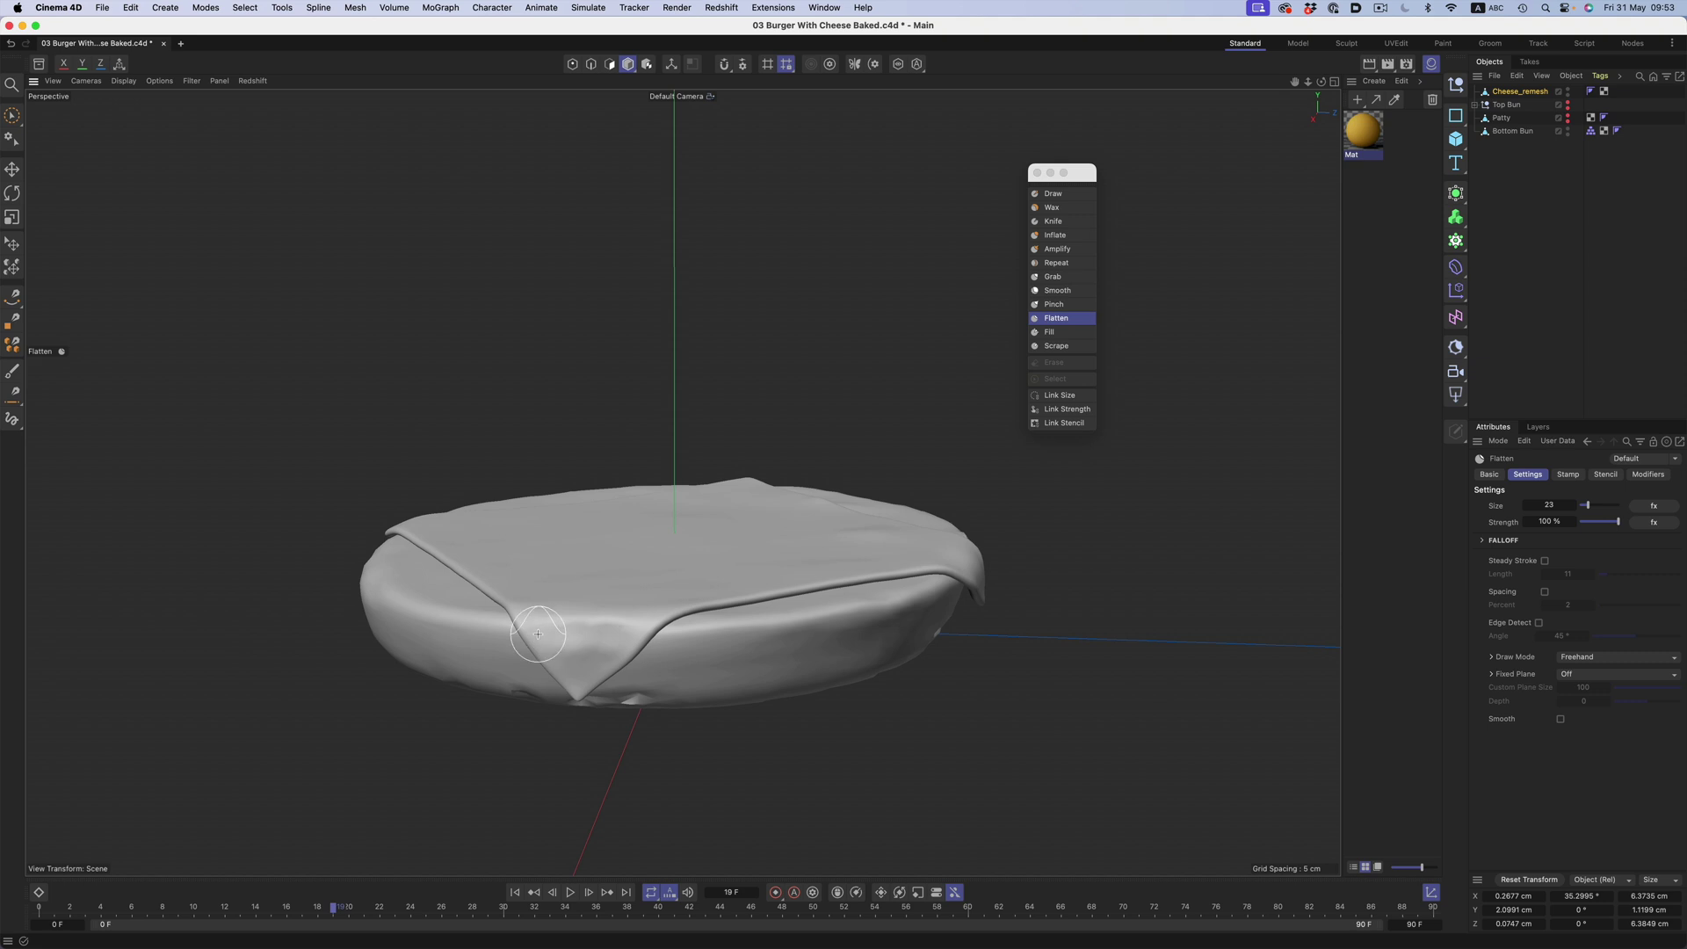
# Inspect the draped cheese from several angles and place the flat cloth plane above the bun
pyautogui.moveTo(568, 655)
pyautogui.keyDown('alt'); pyautogui.mouseDown()
pyautogui.moveTo(509, 640)
pyautogui.moveTo(623, 612)
pyautogui.moveTo(607, 646)
pyautogui.moveTo(616, 627)
pyautogui.mouseUp(); pyautogui.keyUp('alt')
pyautogui.keyDown('alt'); pyautogui.moveTo(714, 661); pyautogui.dragTo(633, 579); pyautogui.keyUp('alt')
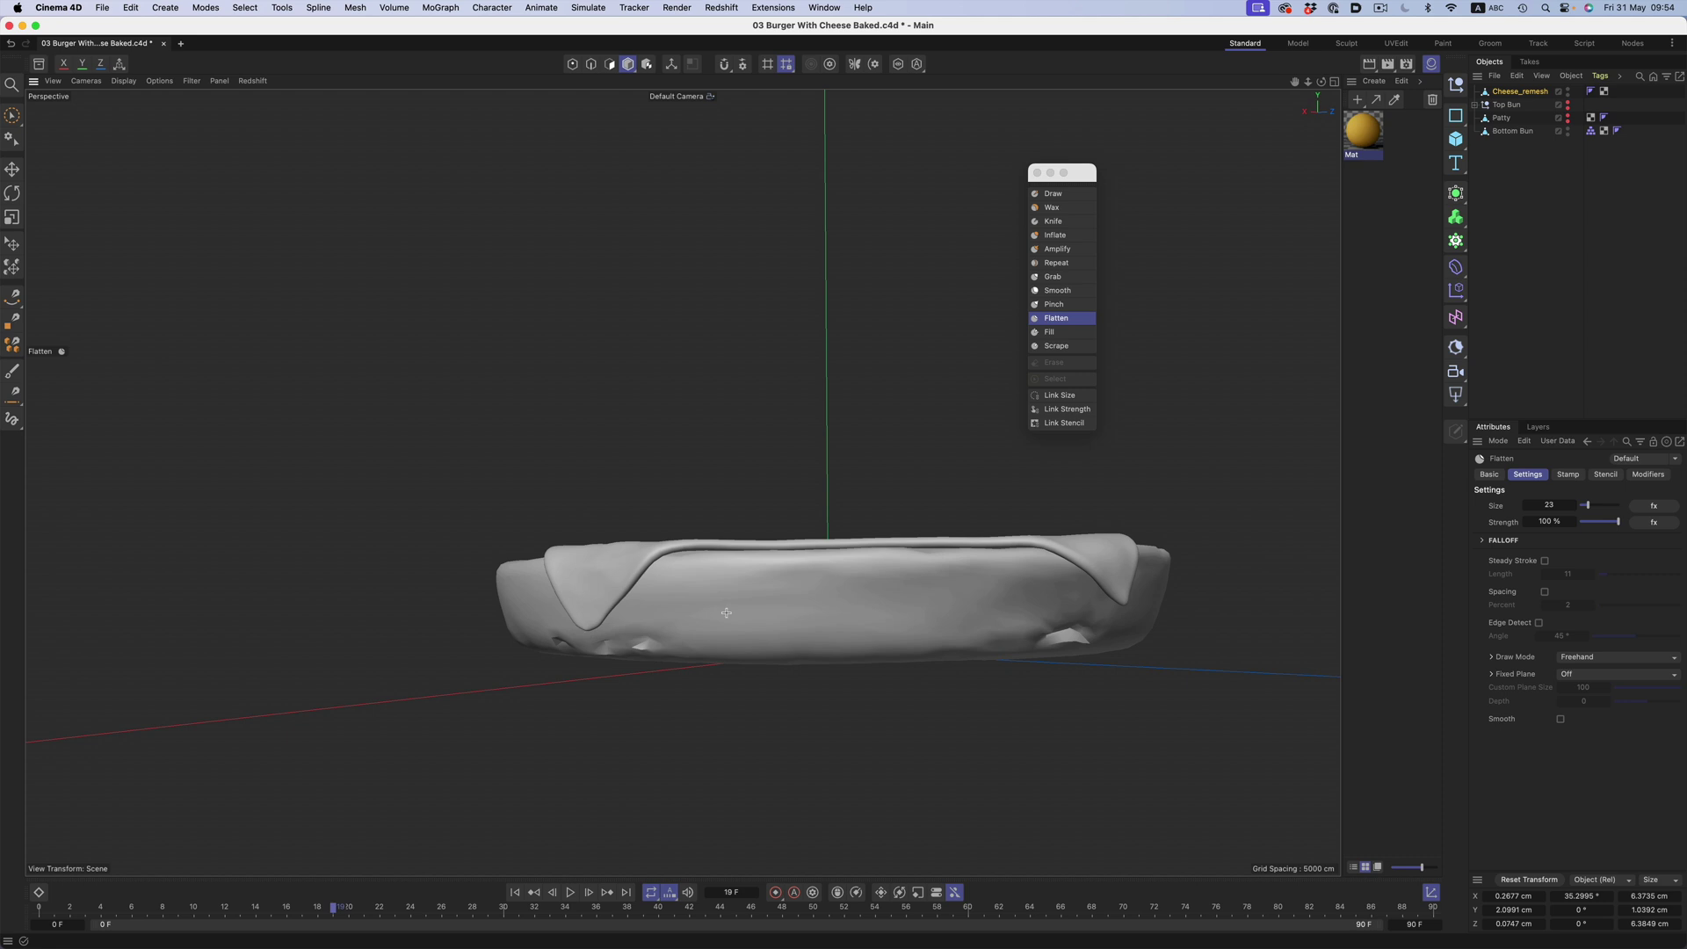
pyautogui.keyDown('alt'); pyautogui.moveTo(740, 601); pyautogui.dragTo(788, 632); pyautogui.keyUp('alt')
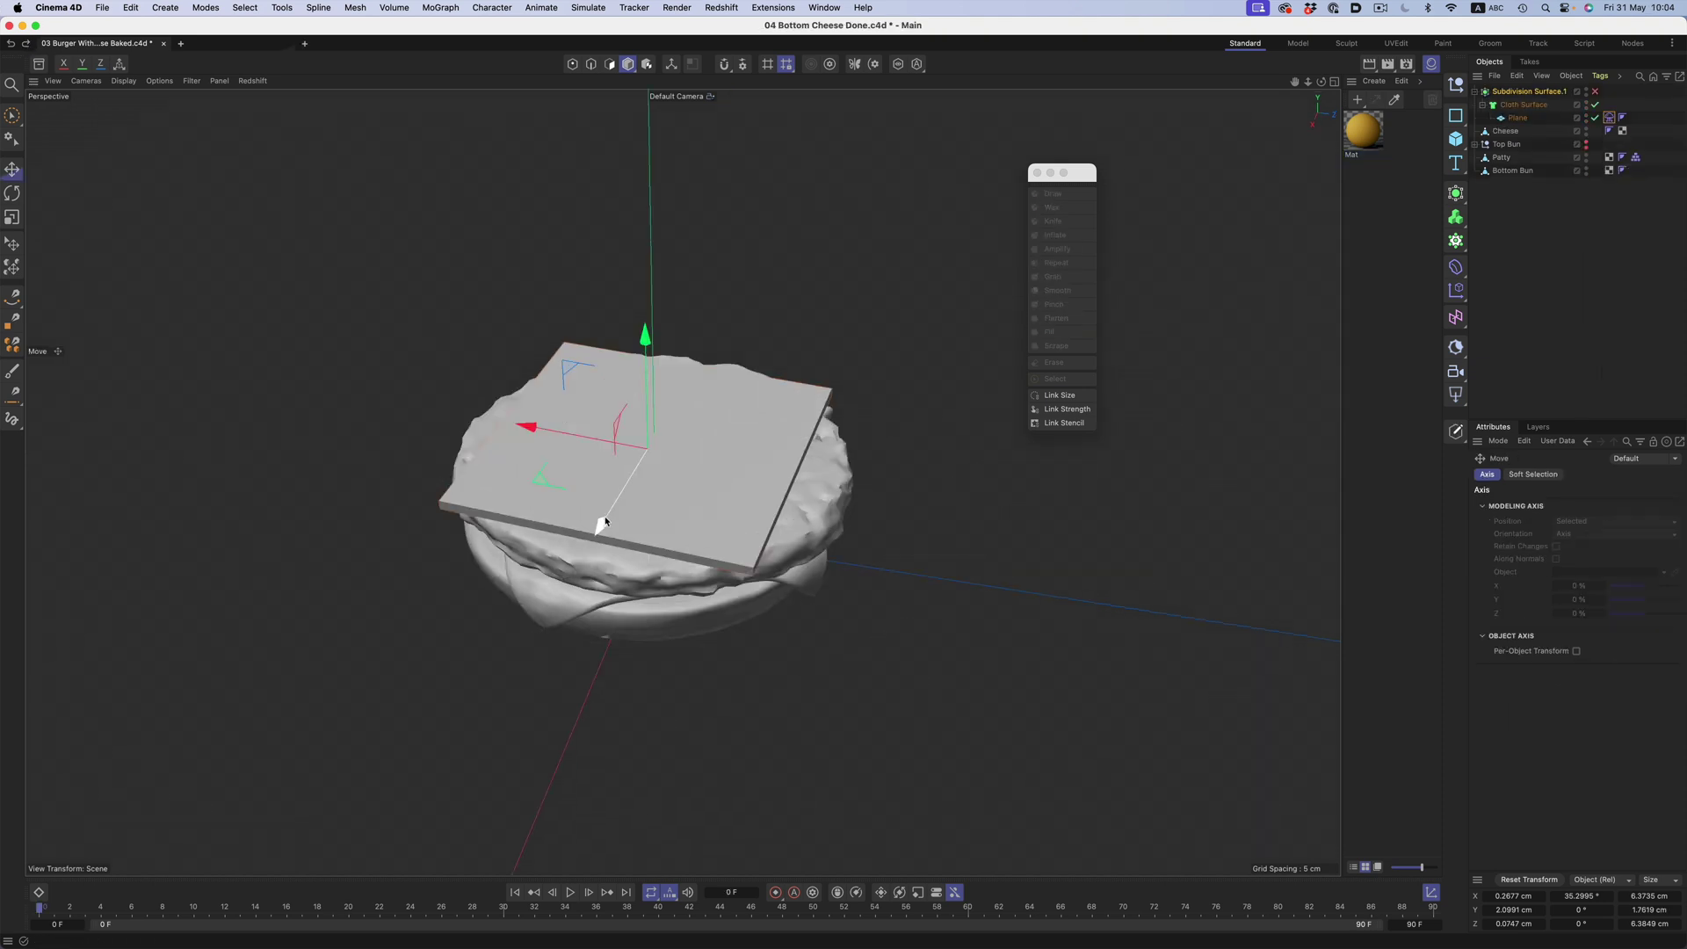
pyautogui.moveTo(596, 520); pyautogui.dragTo(618, 491)
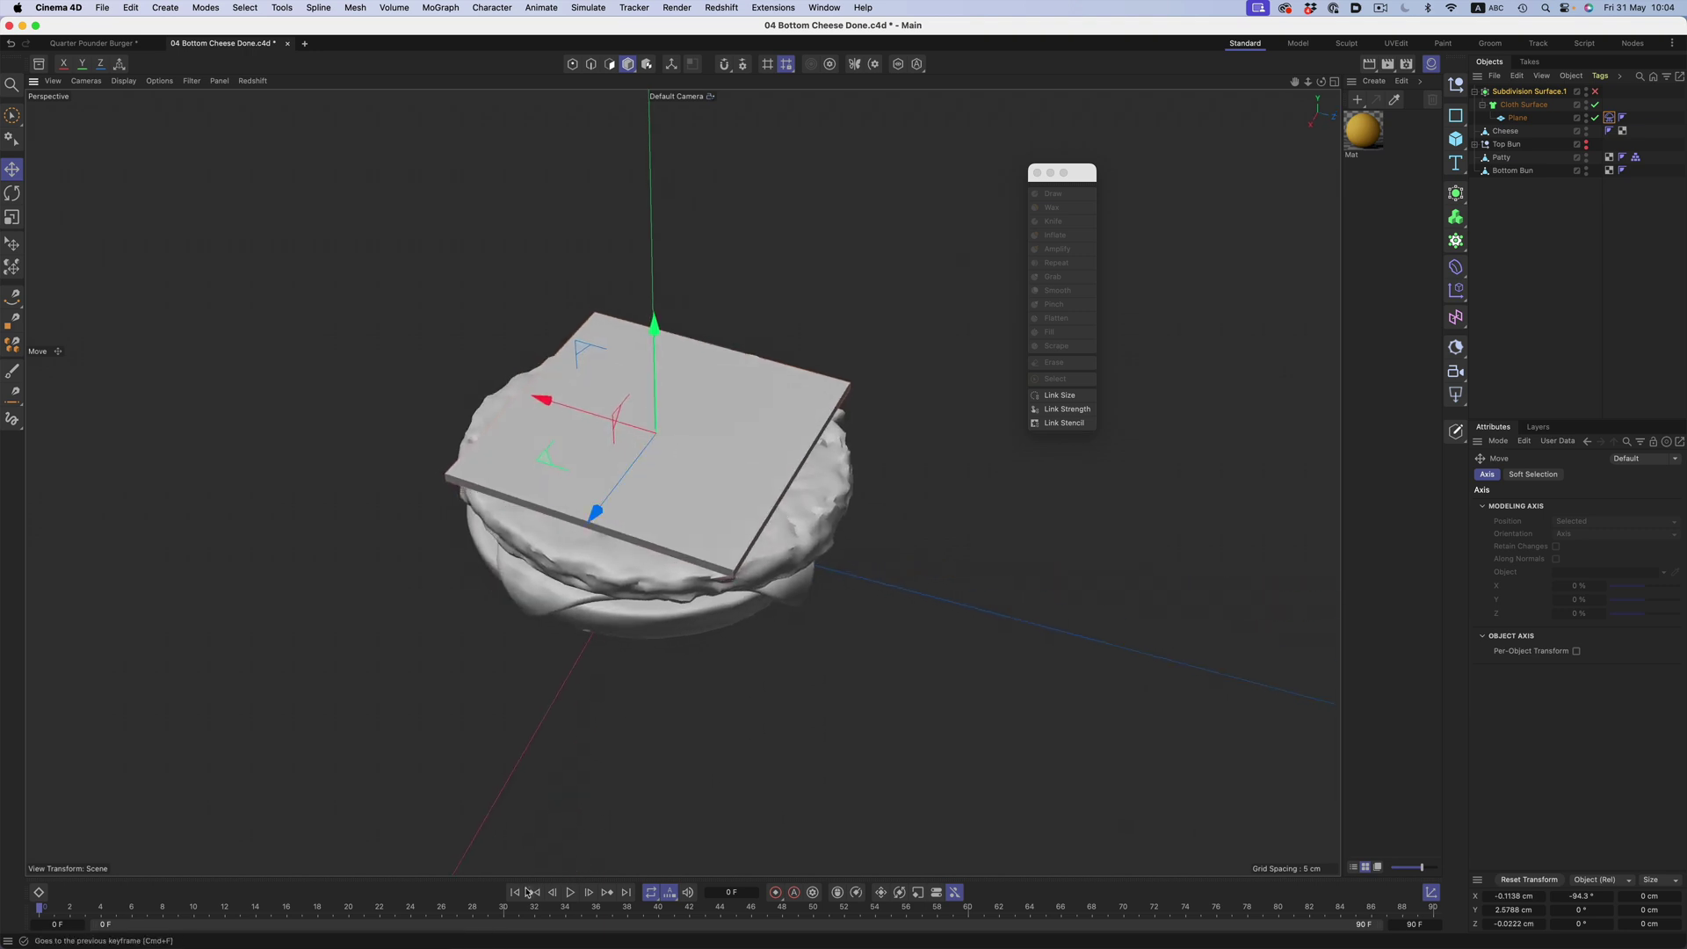
# Run the cloth simulation so the second plane drapes over the patty, then check the drape
pyautogui.click(570, 893)
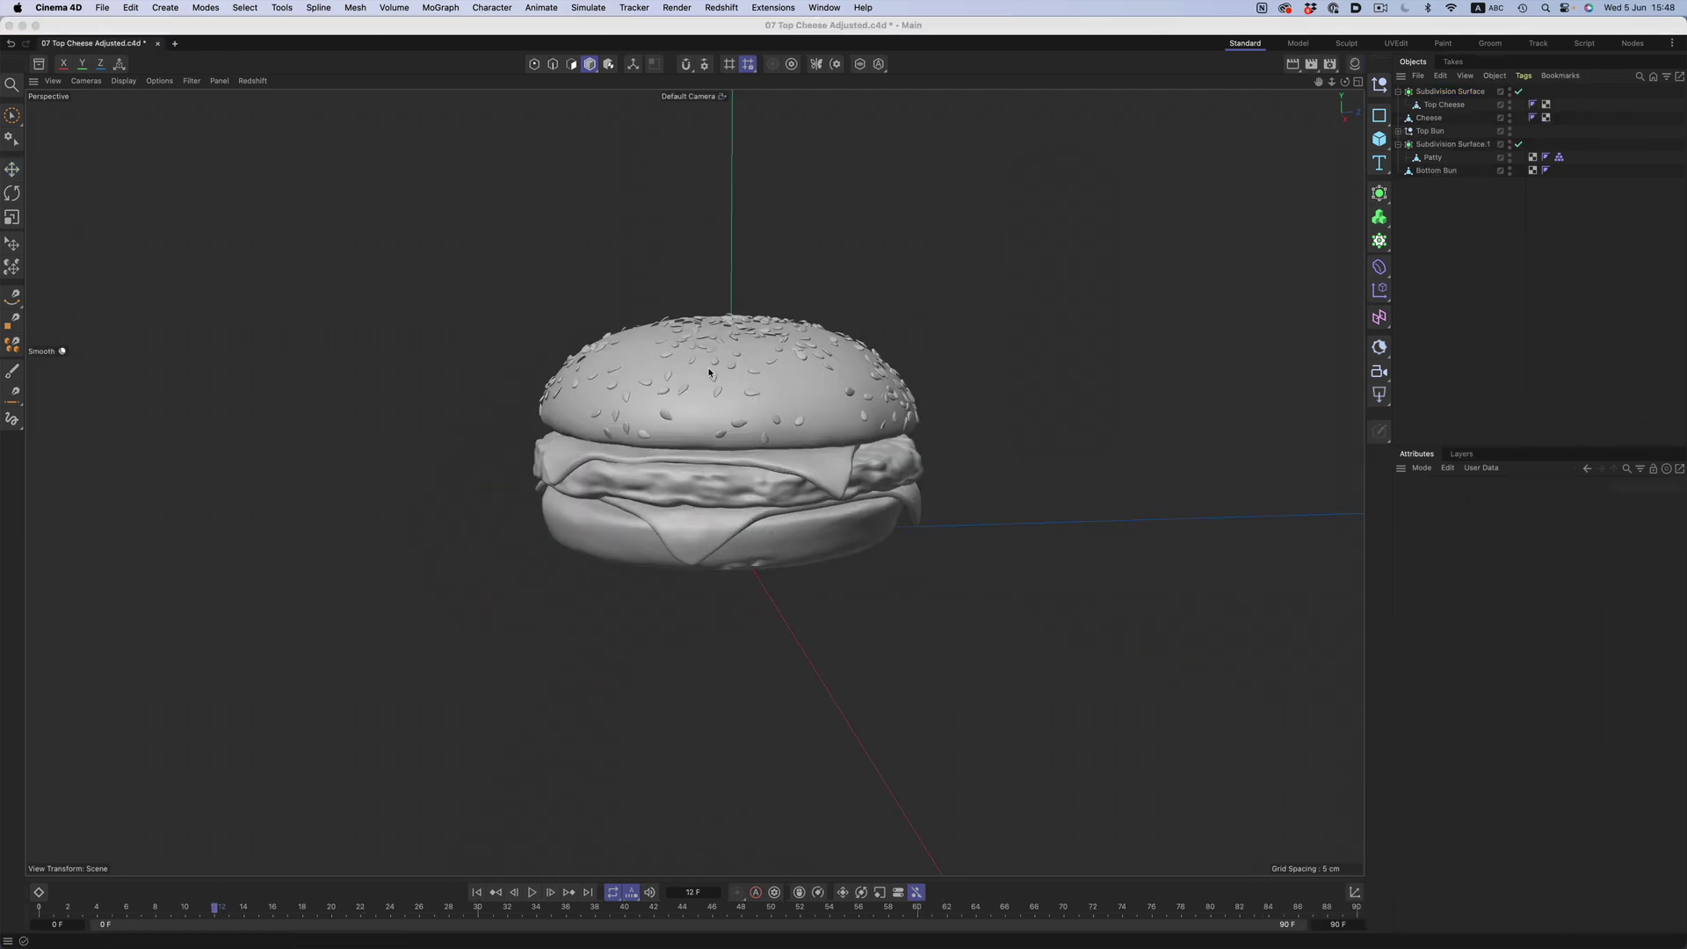
pyautogui.keyDown('alt'); pyautogui.moveTo(709, 373); pyautogui.dragTo(675, 461); pyautogui.keyUp('alt')
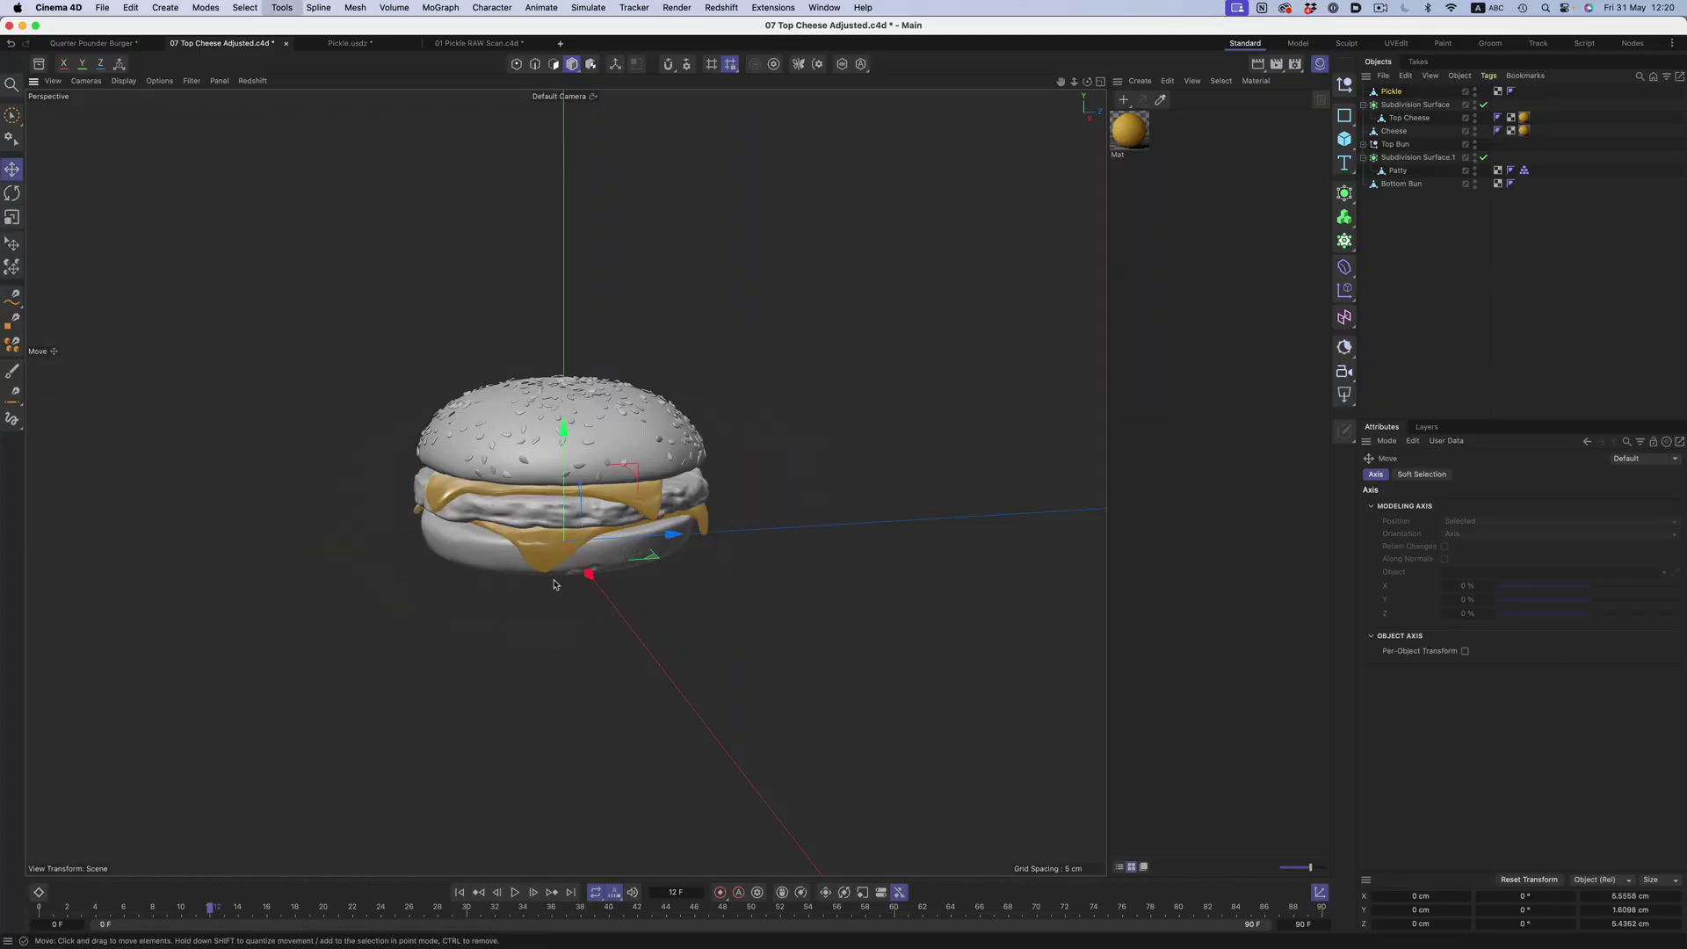
# Hide the Top Bun, move the pickle onto the cheese and shrink it to about half size
pyautogui.click(1474, 143)
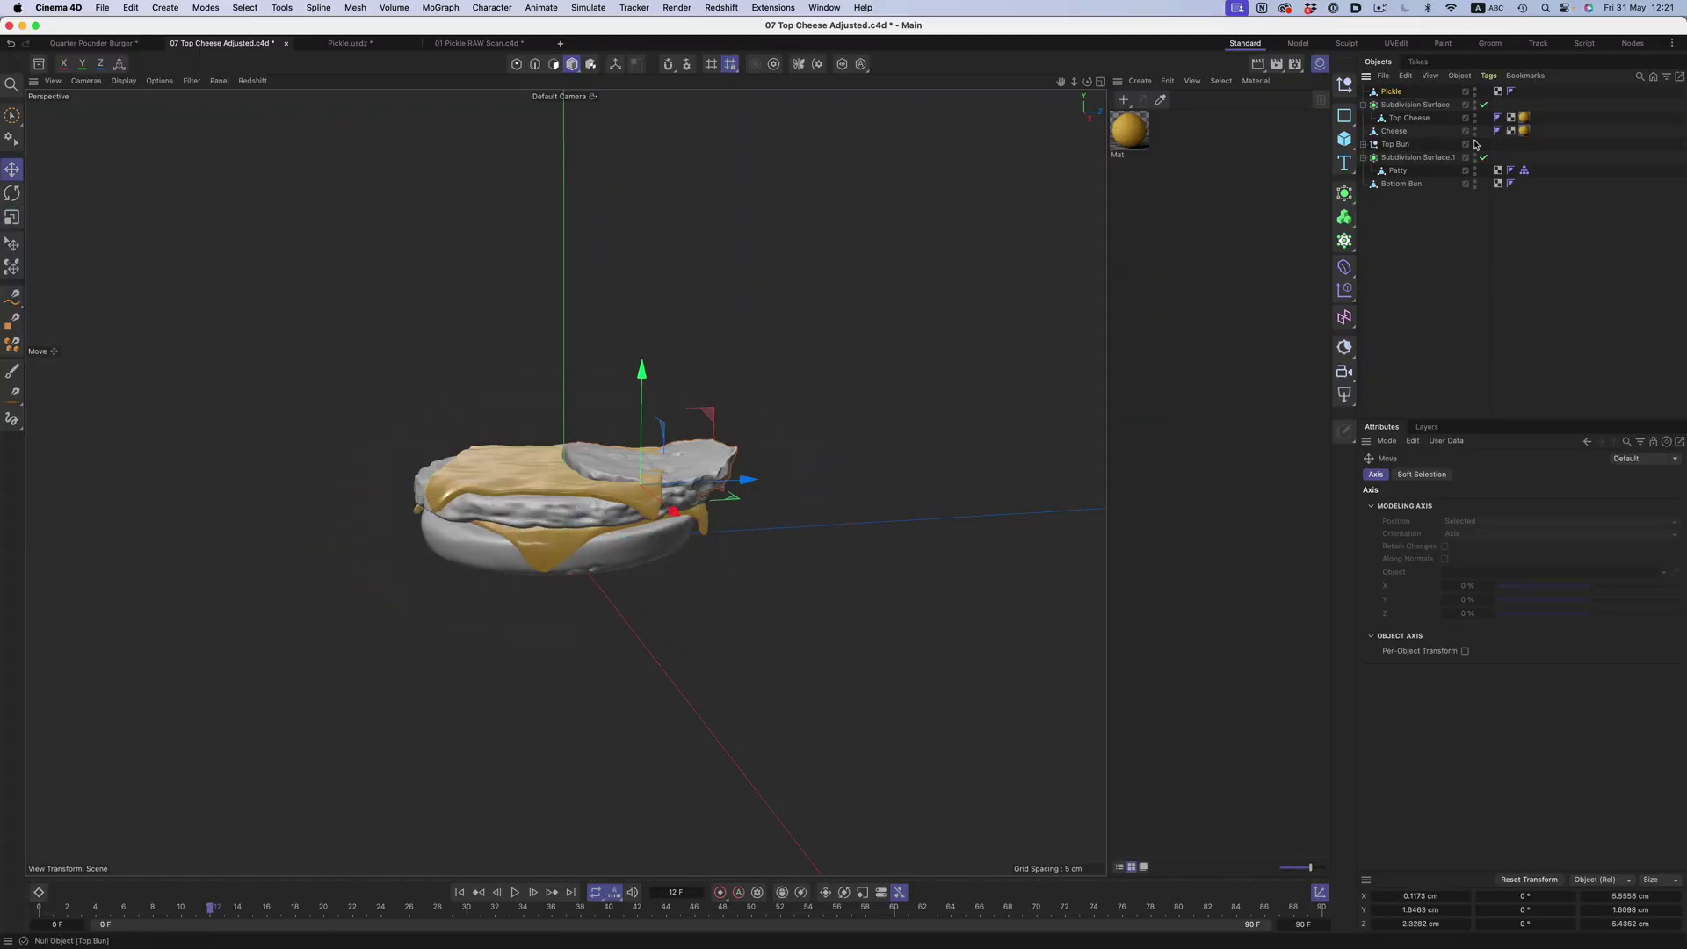
pyautogui.moveTo(642, 374); pyautogui.dragTo(646, 345)
pyautogui.press('t')
pyautogui.moveTo(703, 439); pyautogui.dragTo(397, 482)
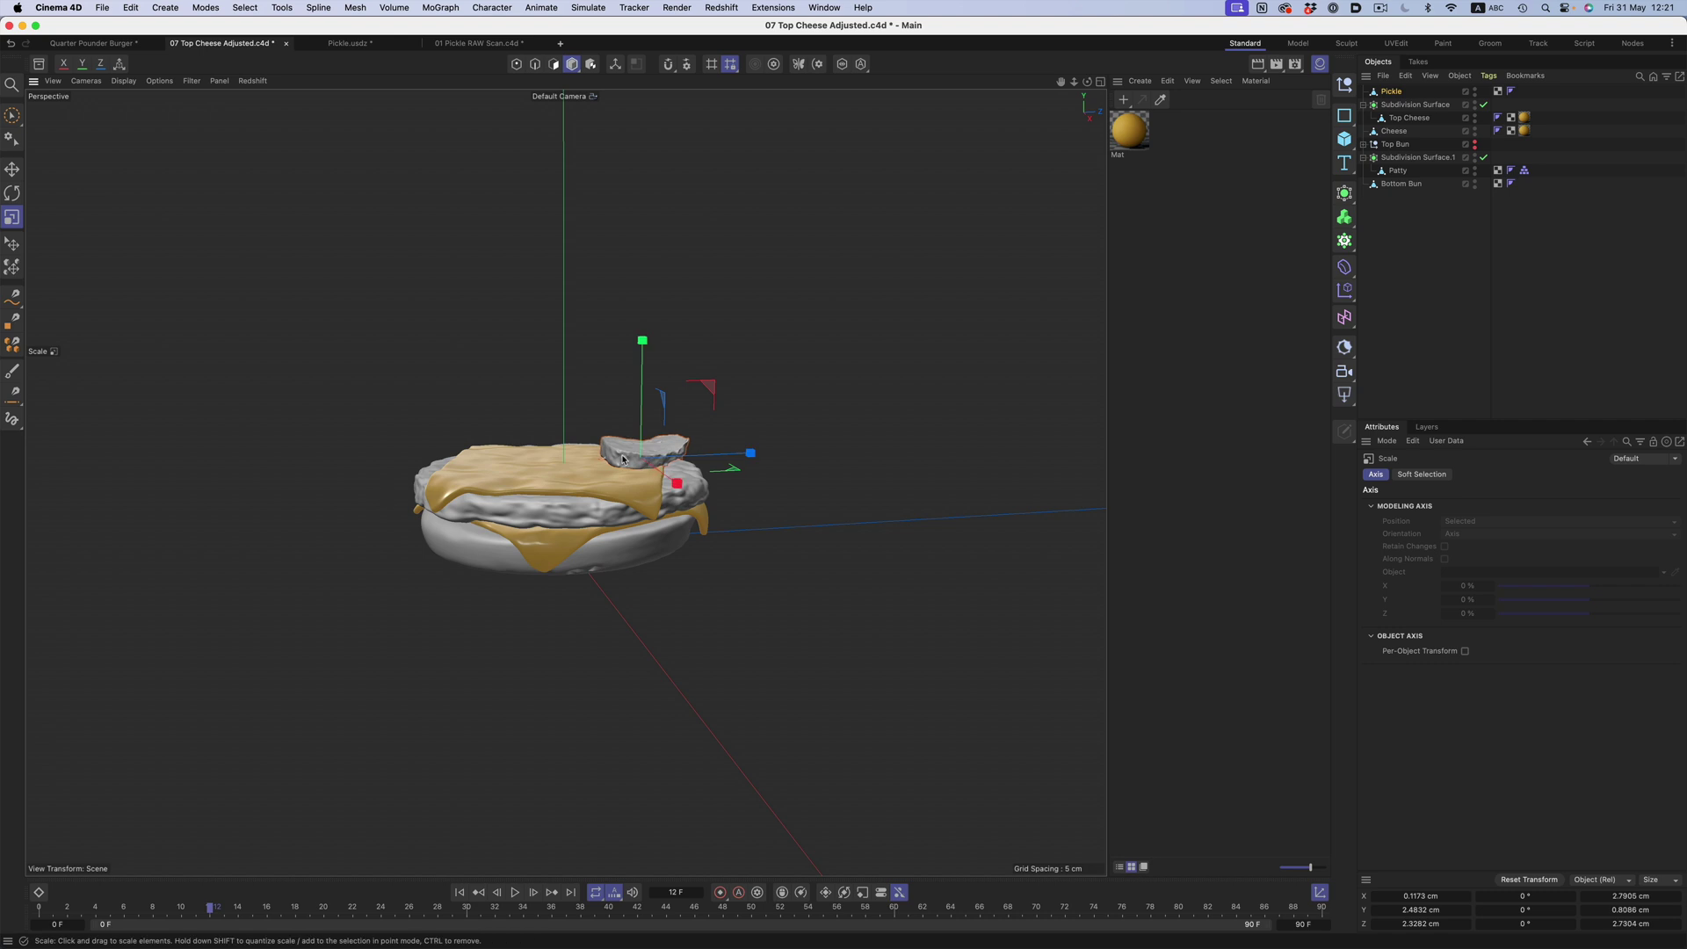
pyautogui.keyDown('alt'); pyautogui.moveTo(622, 460); pyautogui.dragTo(615, 456); pyautogui.keyUp('alt')
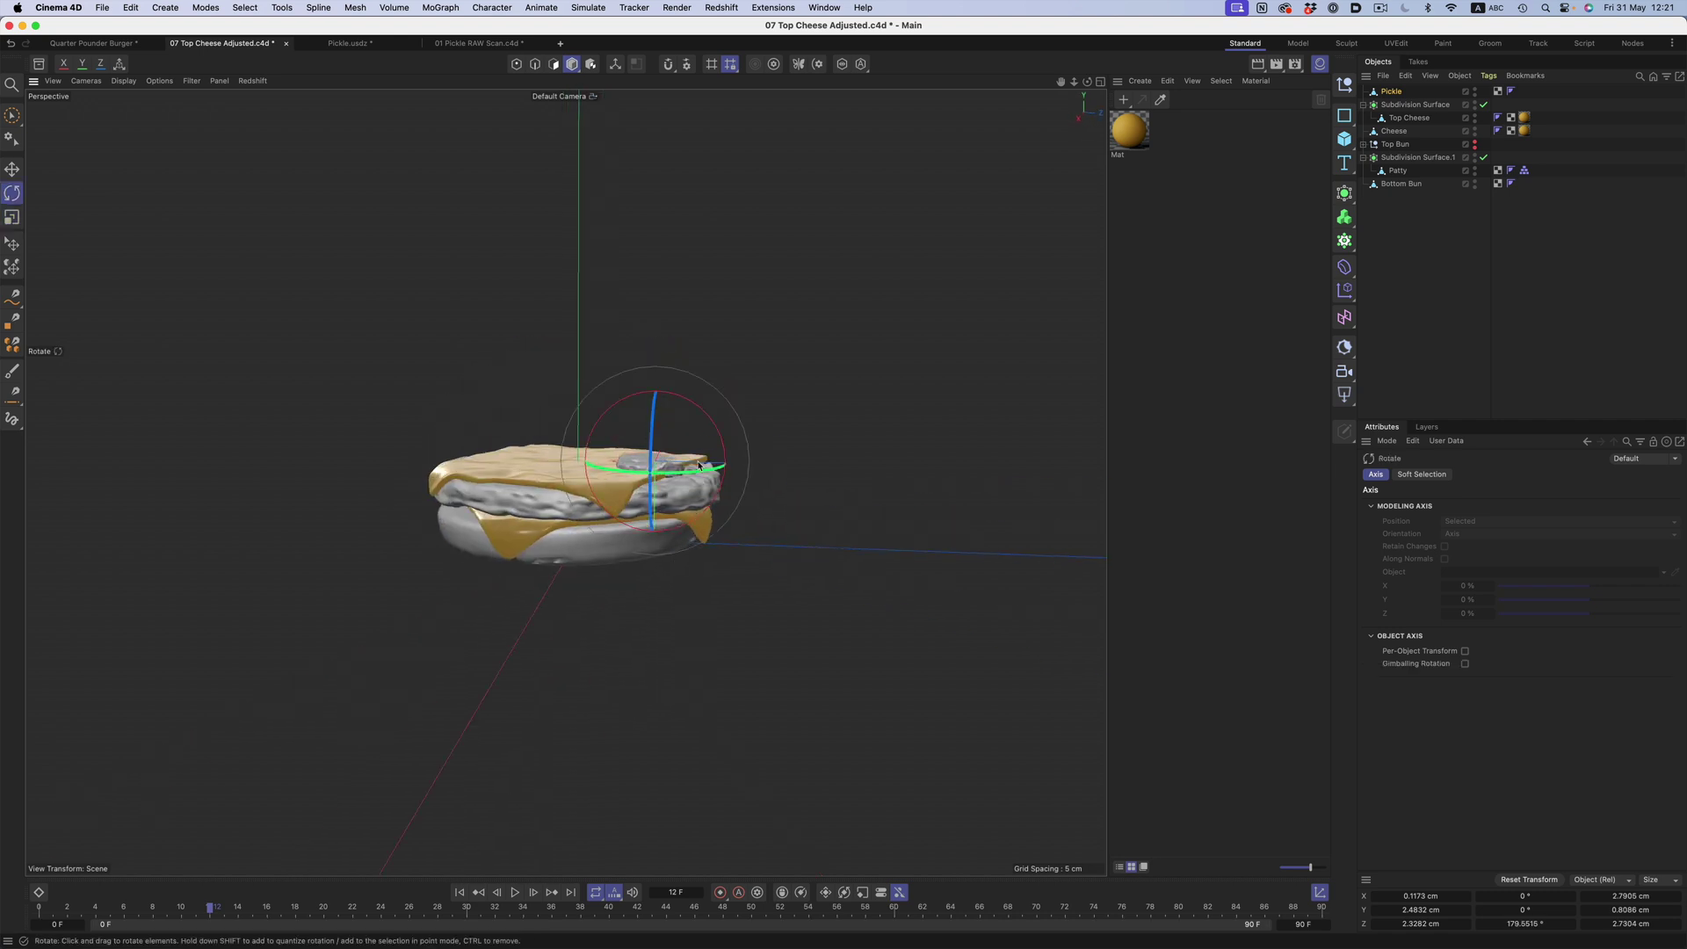
# Raise the pickle slightly and turn the second pickle about its vertical axis, checking from several angles
pyautogui.moveTo(652, 561); pyautogui.dragTo(762, 422)
pyautogui.keyDown('alt'); pyautogui.moveTo(673, 482); pyautogui.dragTo(712, 407); pyautogui.keyUp('alt')
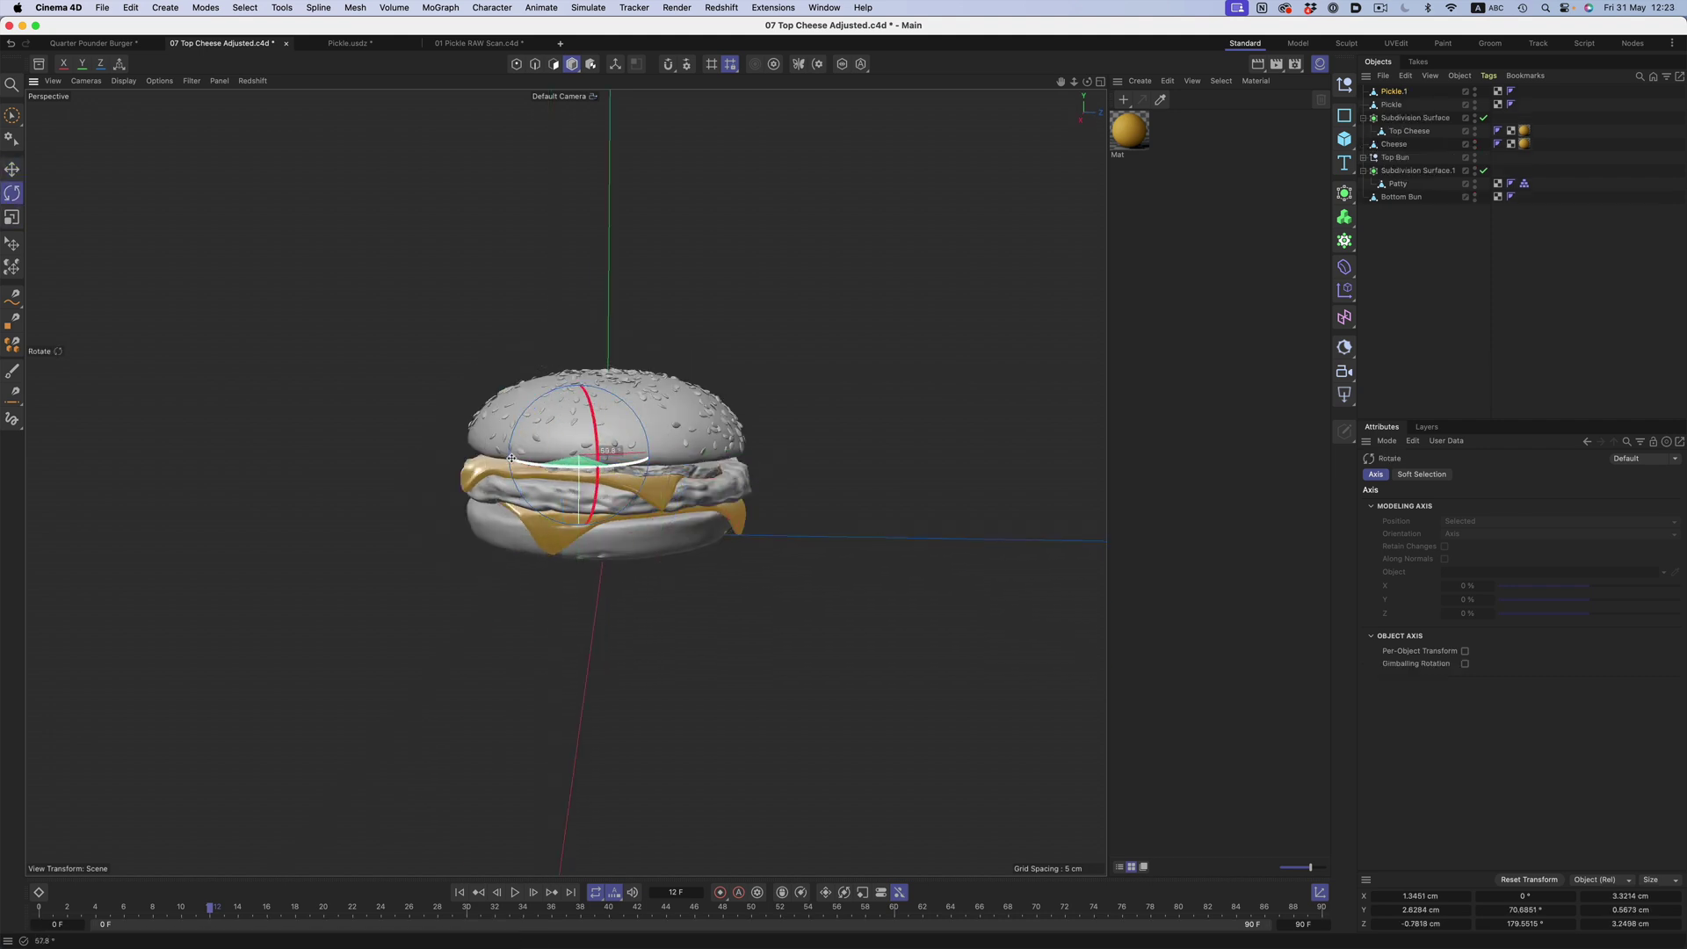
pyautogui.moveTo(512, 458); pyautogui.dragTo(515, 458)
pyautogui.keyDown('alt'); pyautogui.moveTo(515, 458); pyautogui.dragTo(551, 509); pyautogui.keyUp('alt')
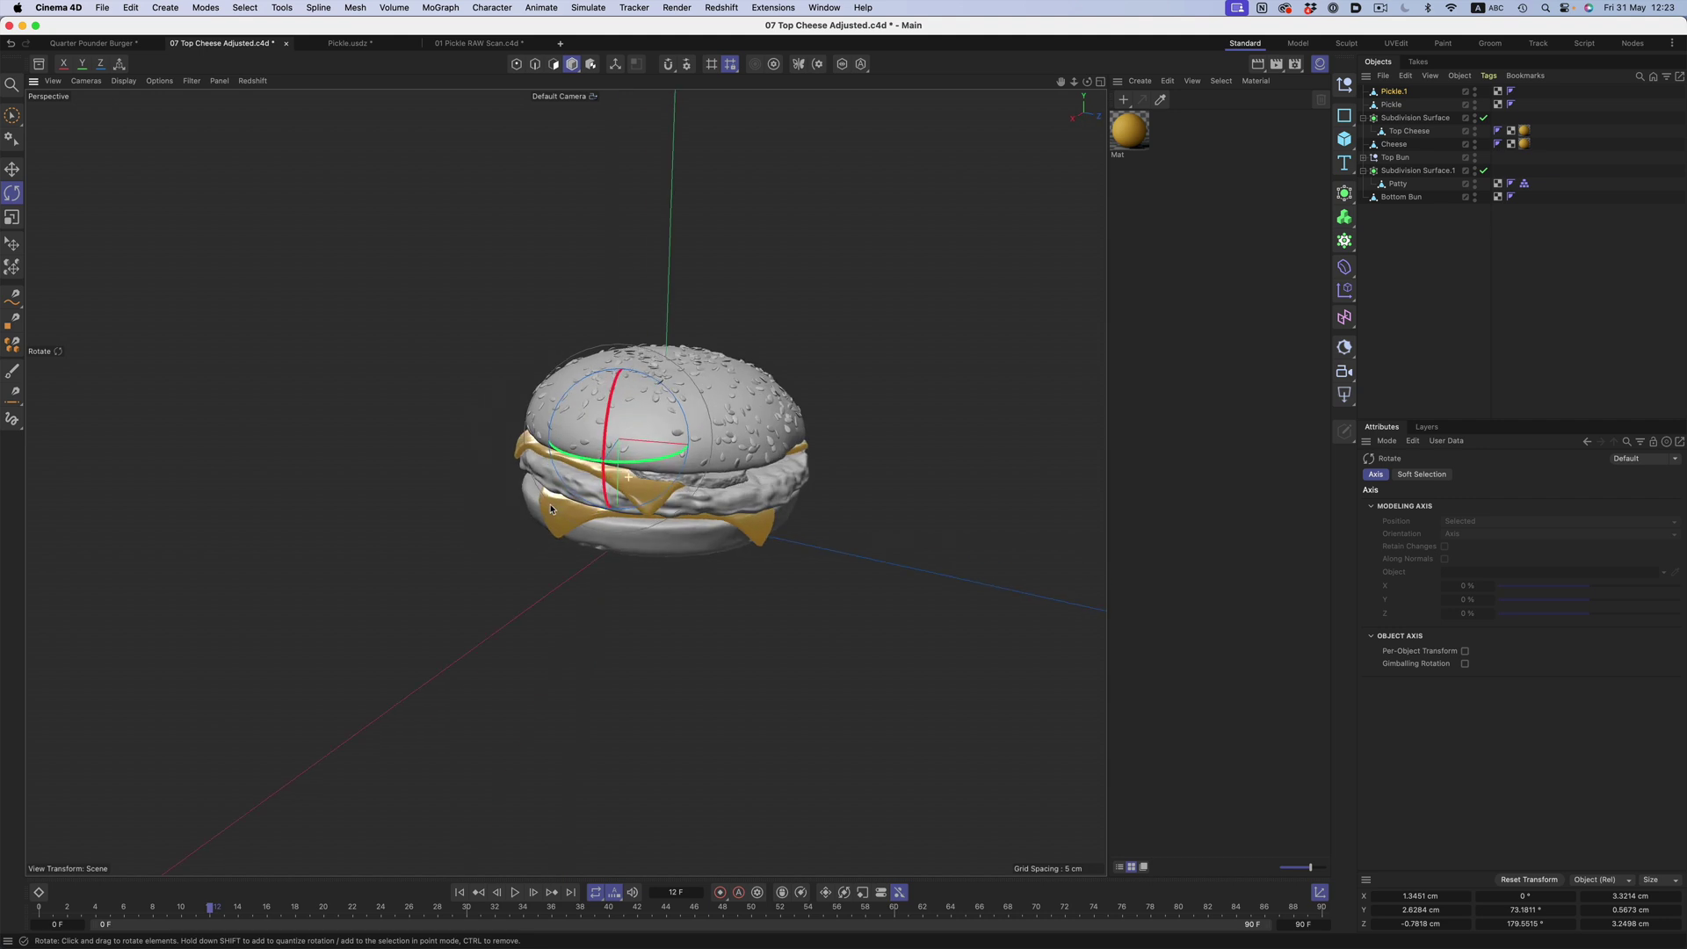
pyautogui.keyDown('alt'); pyautogui.moveTo(694, 445); pyautogui.dragTo(548, 484); pyautogui.keyUp('alt')
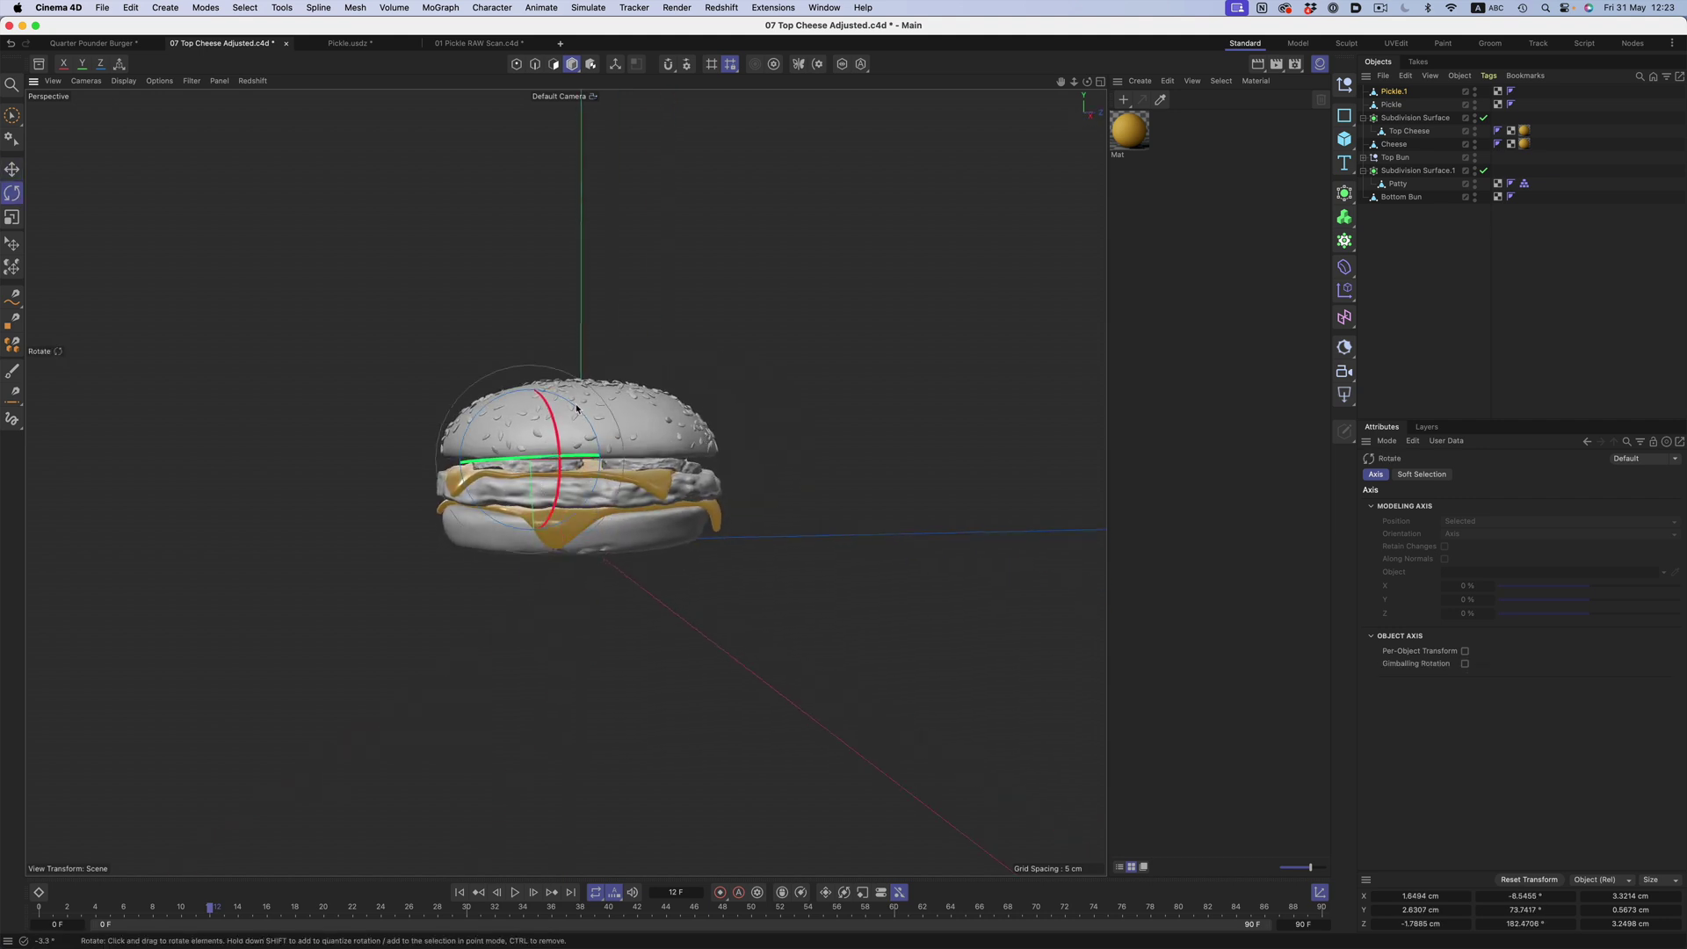
pyautogui.press('e')
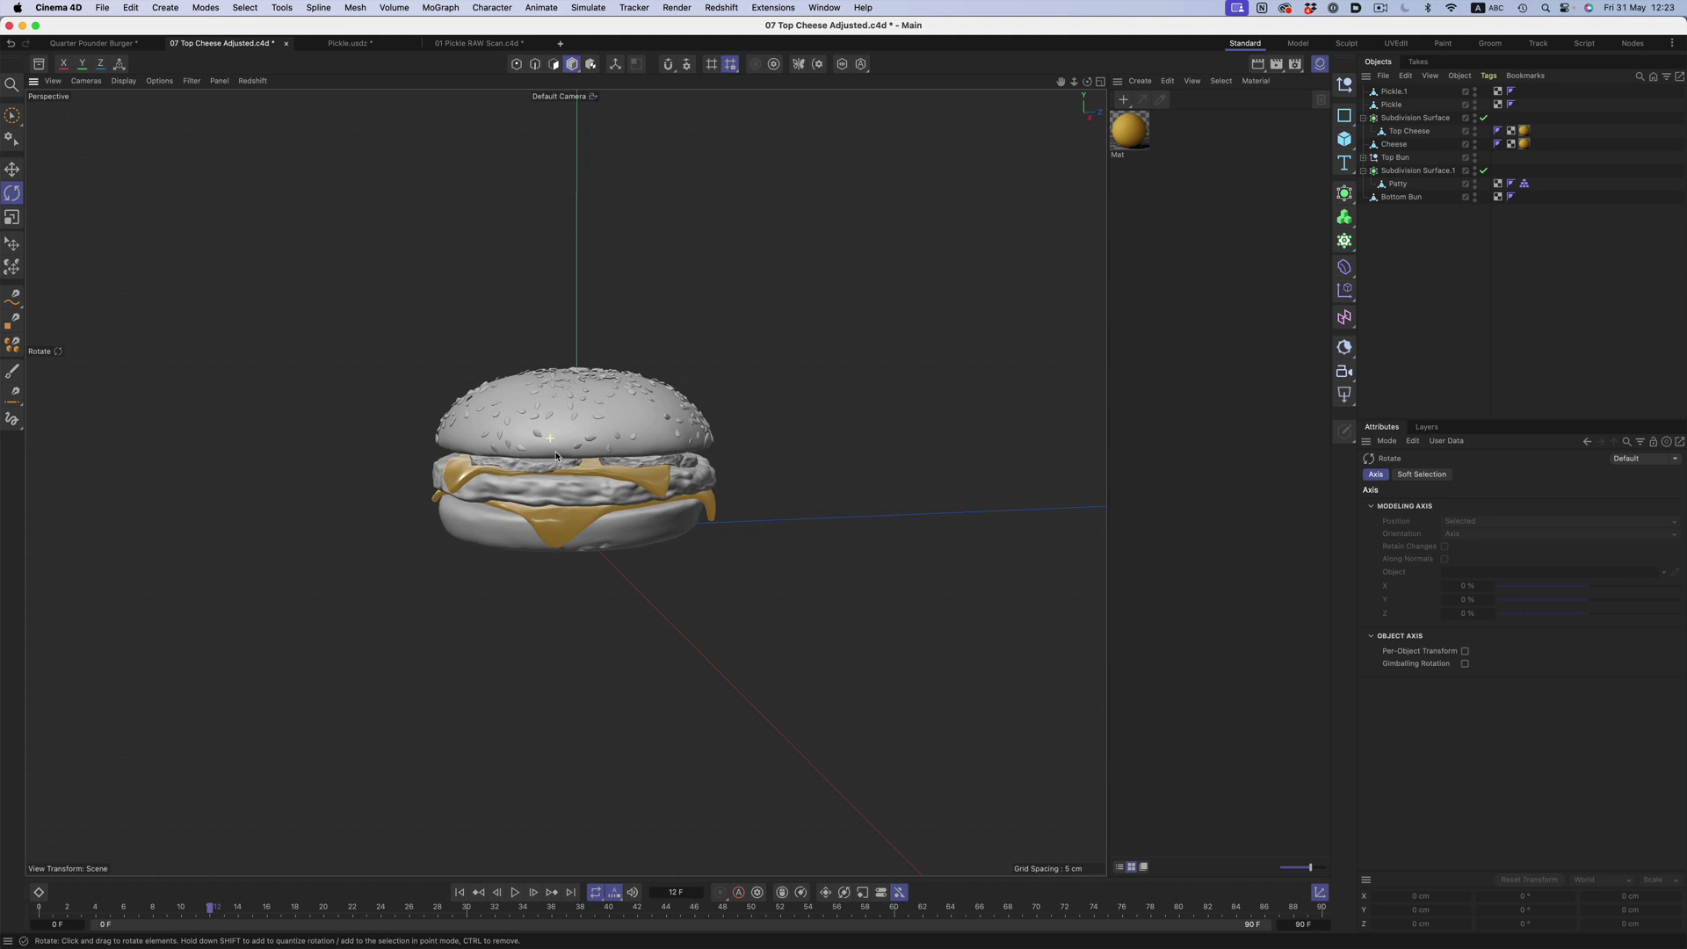
pyautogui.keyDown('alt'); pyautogui.moveTo(565, 438); pyautogui.dragTo(592, 421); pyautogui.keyUp('alt')
pyautogui.keyDown('alt'); pyautogui.moveTo(542, 498); pyautogui.dragTo(476, 529); pyautogui.keyUp('alt')
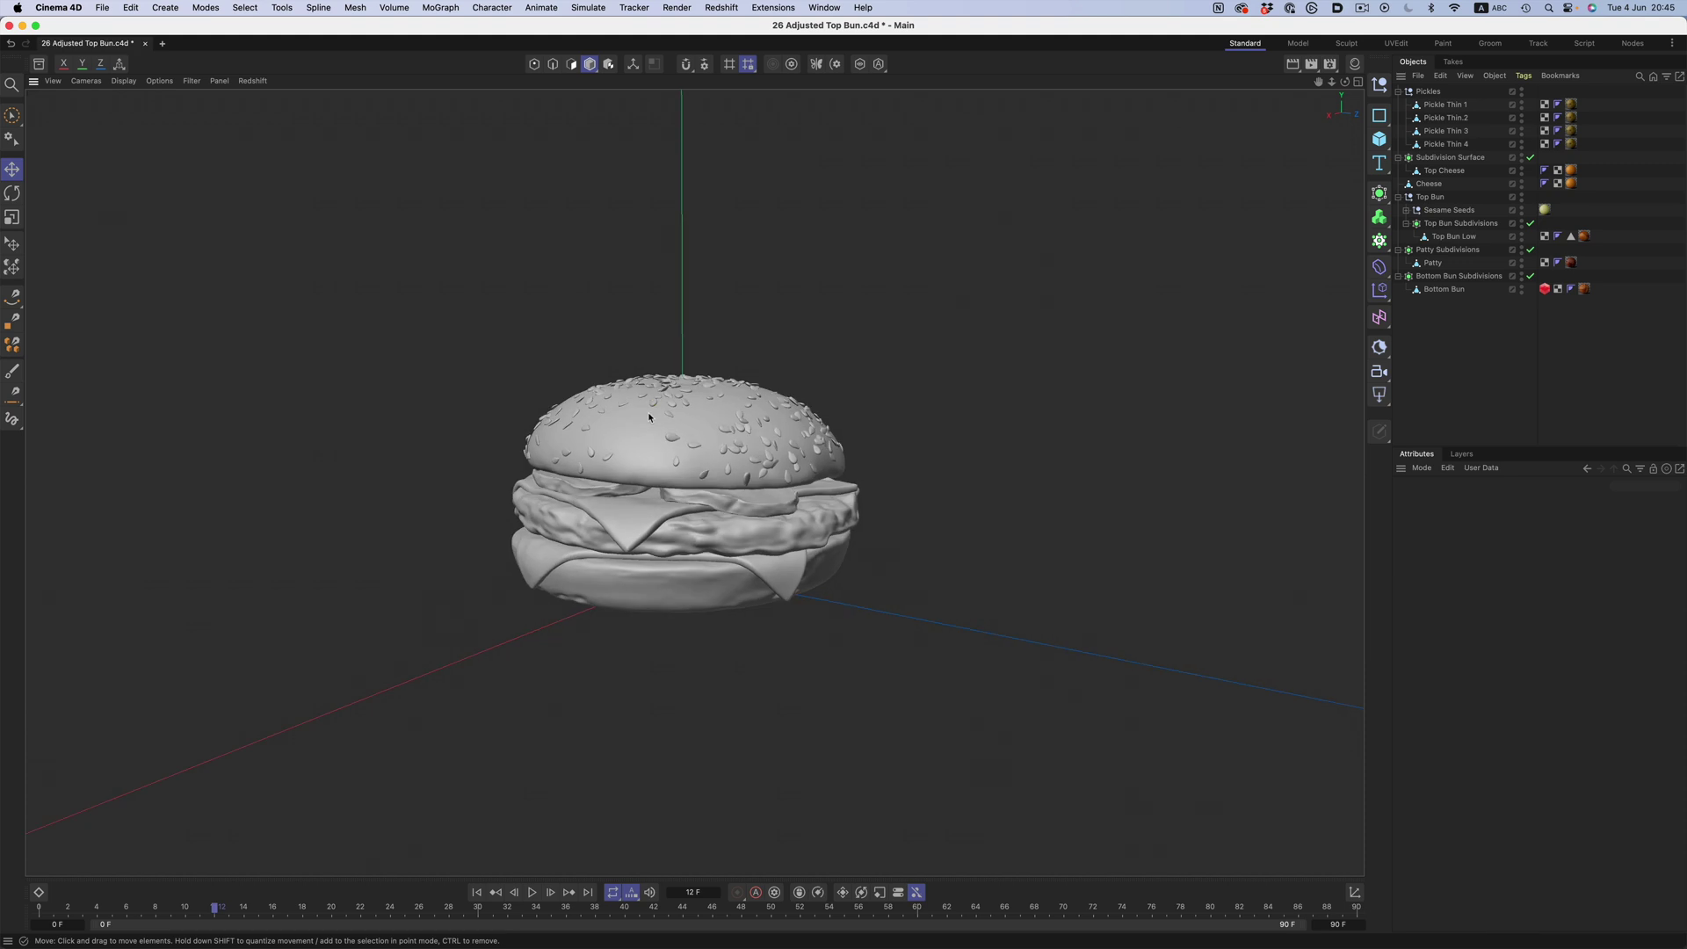
pyautogui.keyDown('alt'); pyautogui.moveTo(629, 389); pyautogui.dragTo(548, 390); pyautogui.keyUp('alt')
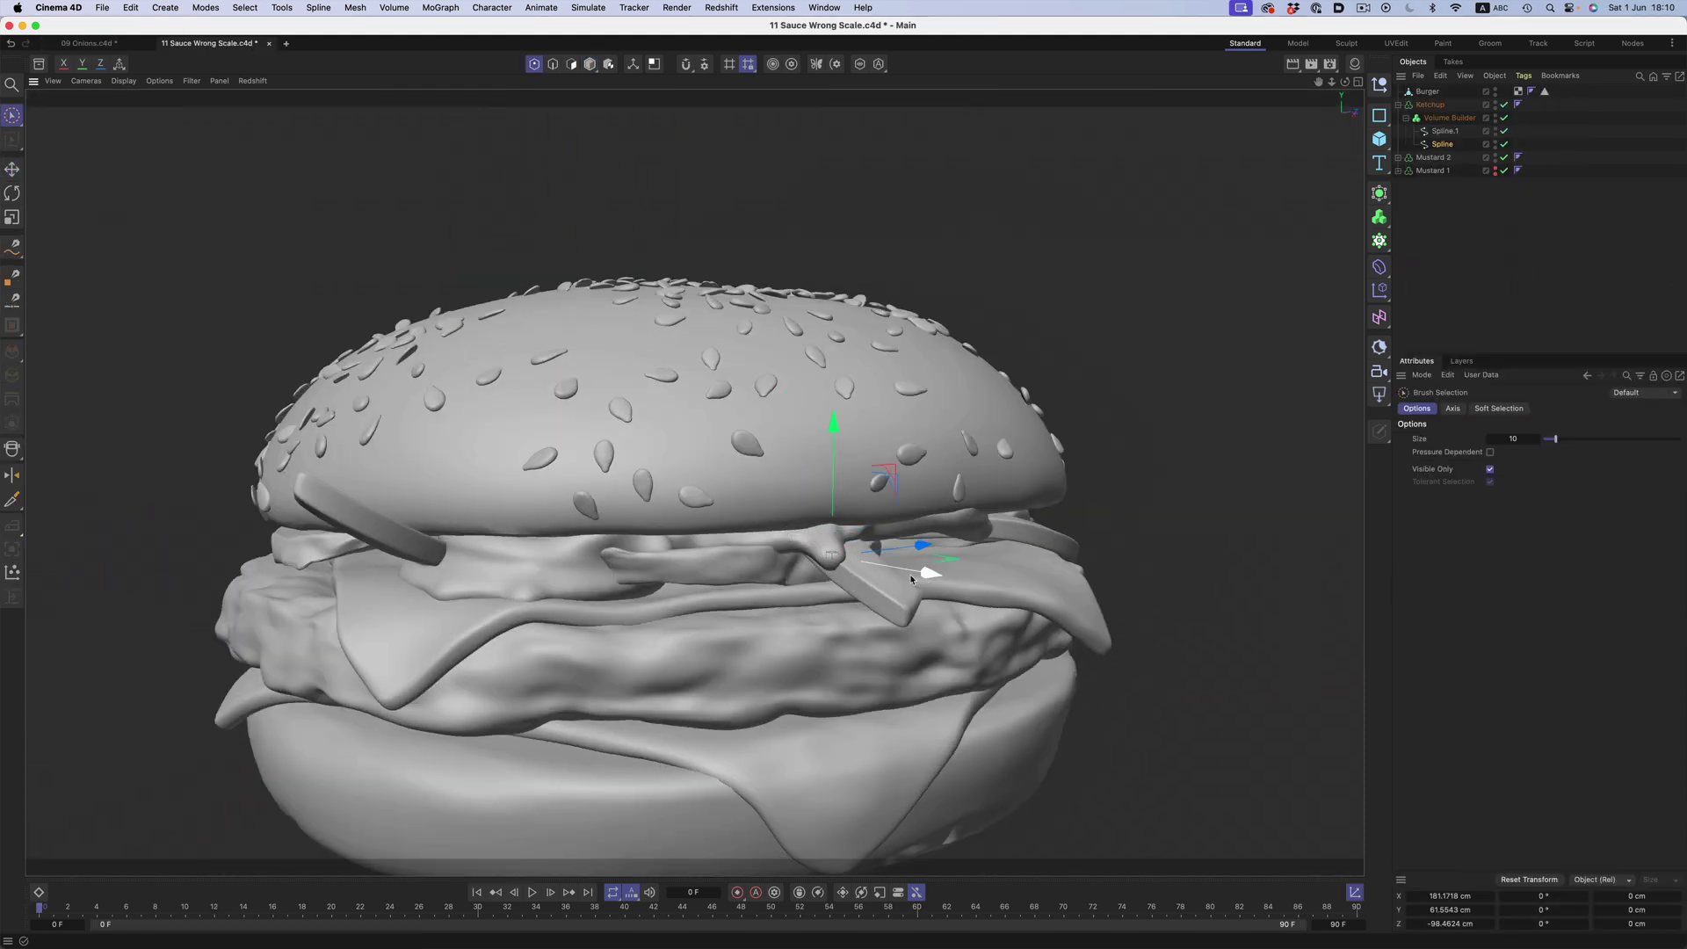
# Select the Cycloid.1 mustard shape and slide it sideways along X
pyautogui.keyDown('alt'); pyautogui.moveTo(806, 444); pyautogui.dragTo(814, 551); pyautogui.keyUp('alt')
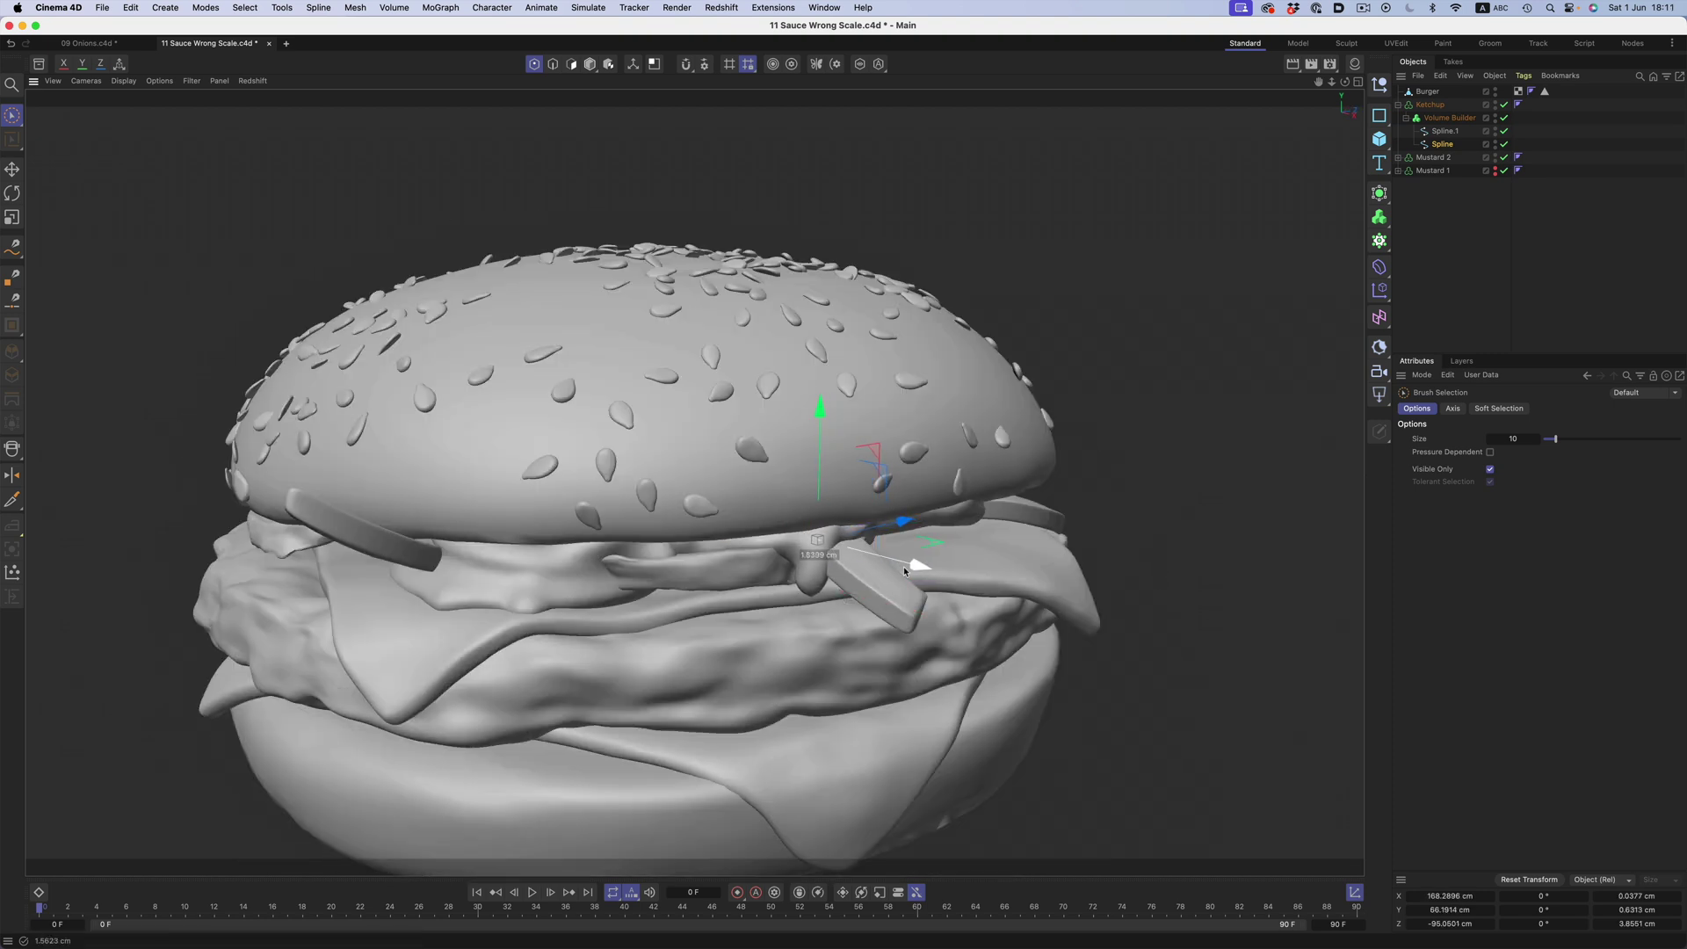
pyautogui.scroll(-5, 825, 569)
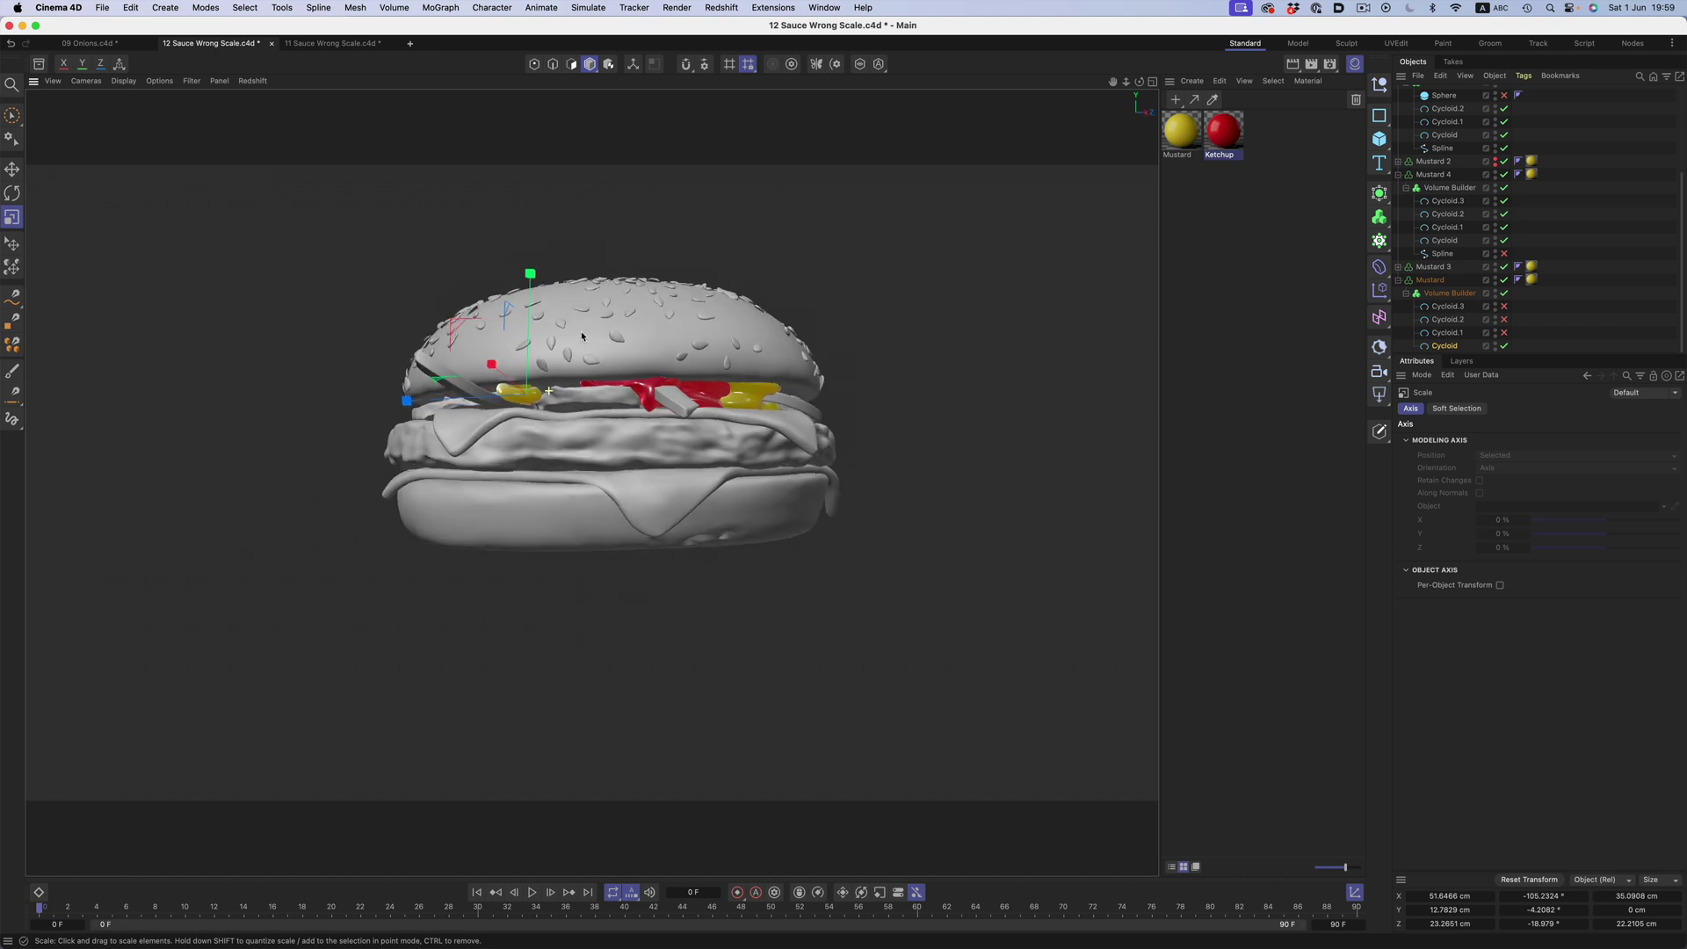
pyautogui.press('r')
pyautogui.keyDown('alt'); pyautogui.moveTo(542, 306); pyautogui.dragTo(549, 332); pyautogui.keyUp('alt')
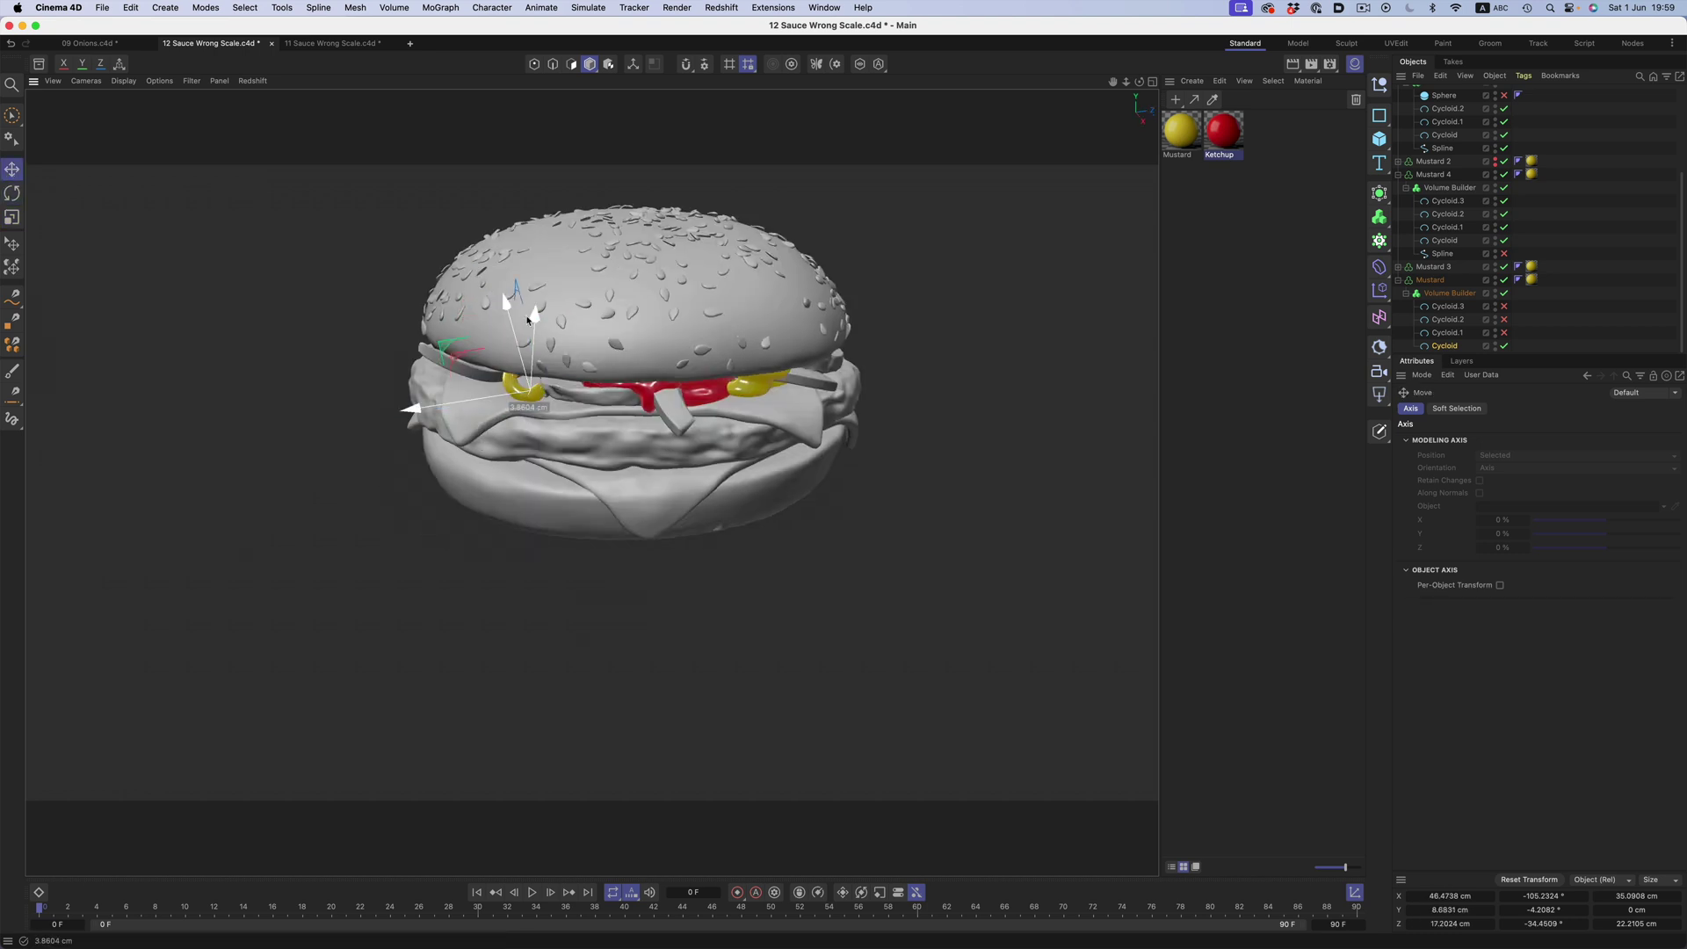
pyautogui.click(1447, 333)
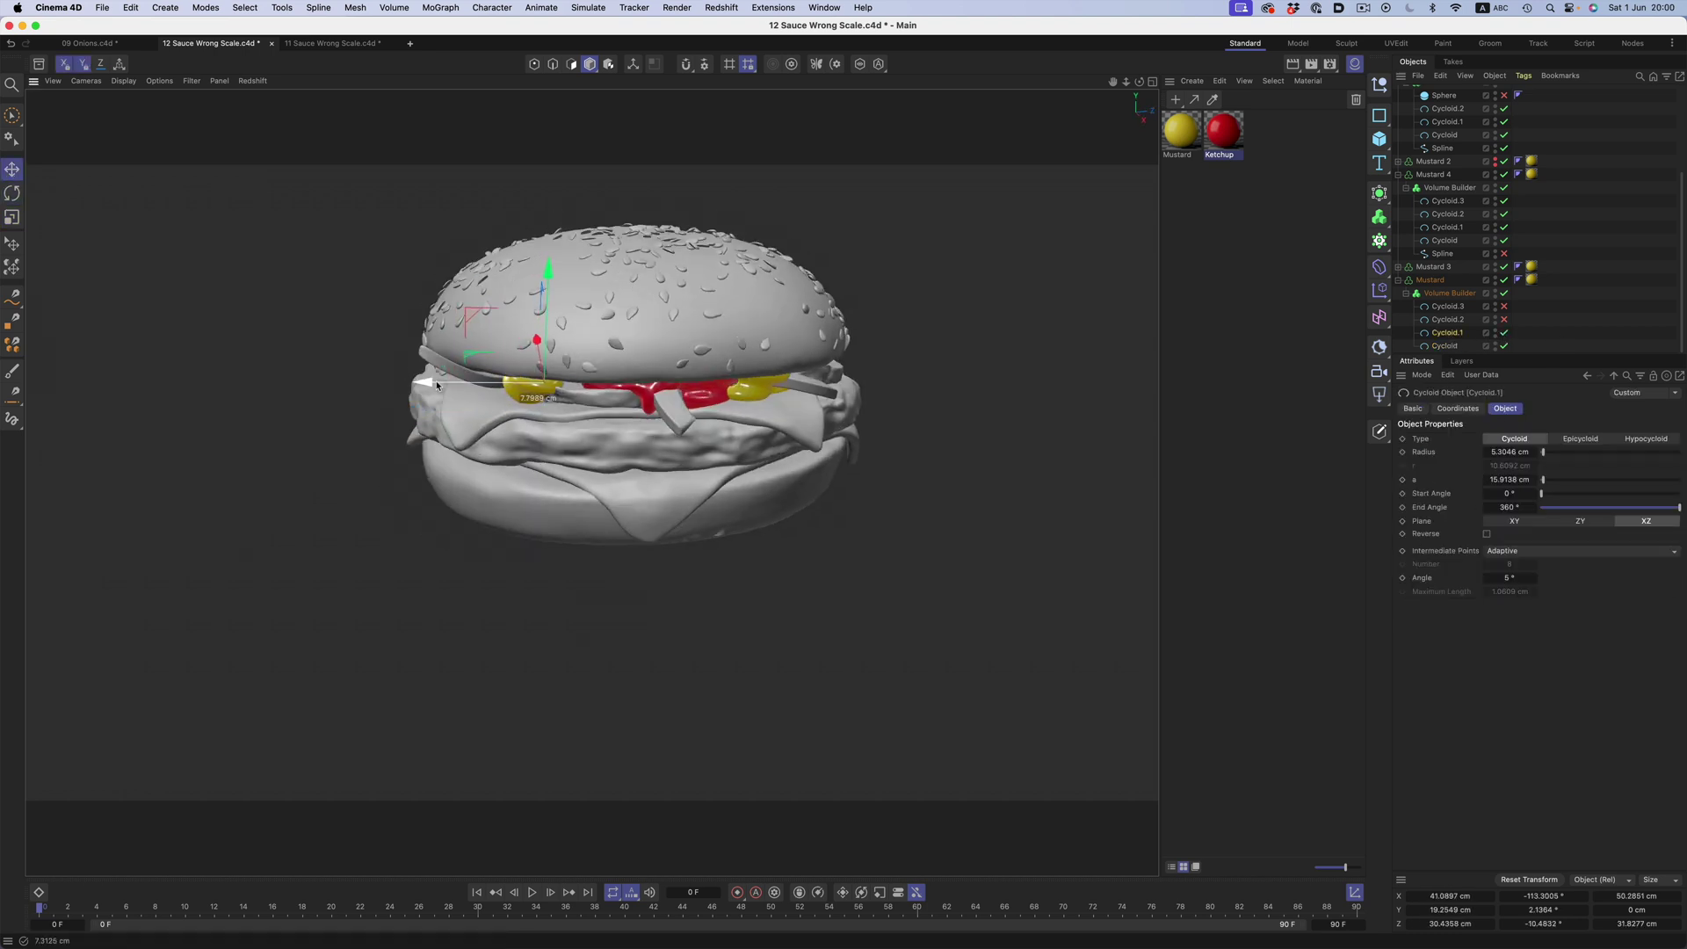
pyautogui.moveTo(438, 385); pyautogui.dragTo(430, 385)
# Select the Cycloid.2 mustard shape and rotate it slightly
pyautogui.keyDown('alt'); pyautogui.moveTo(553, 273); pyautogui.dragTo(499, 394); pyautogui.keyUp('alt')
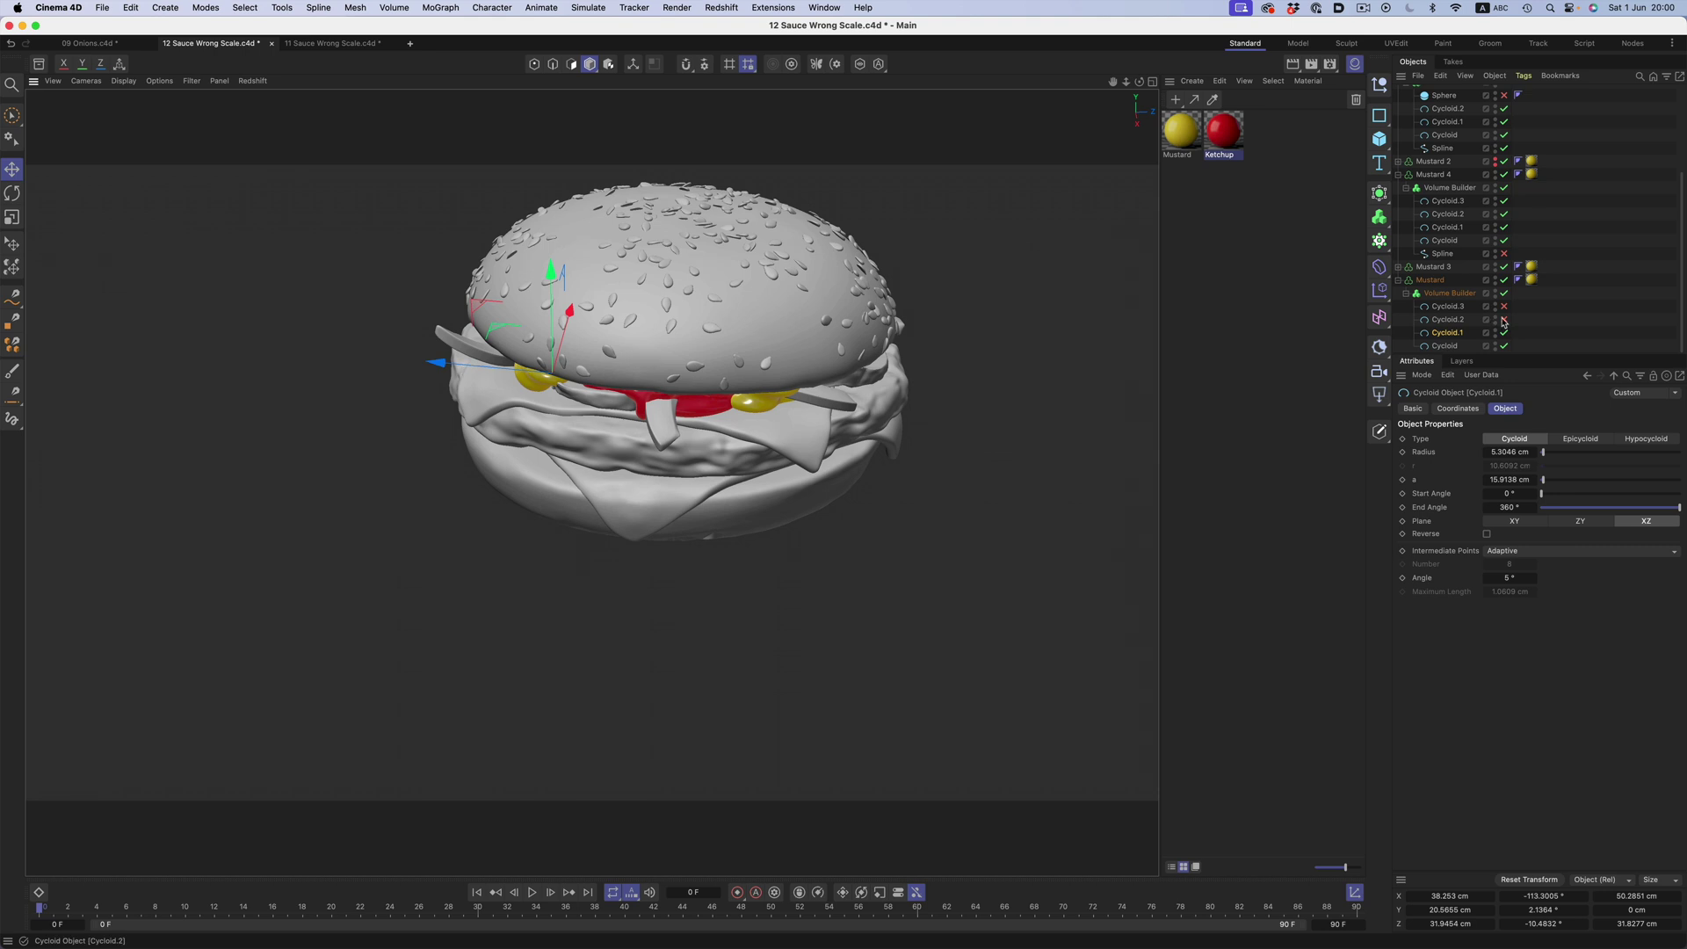
pyautogui.click(1450, 320)
pyautogui.keyDown('alt'); pyautogui.moveTo(668, 352); pyautogui.dragTo(667, 309); pyautogui.keyUp('alt')
pyautogui.press('r')
pyautogui.moveTo(532, 375); pyautogui.dragTo(538, 378)
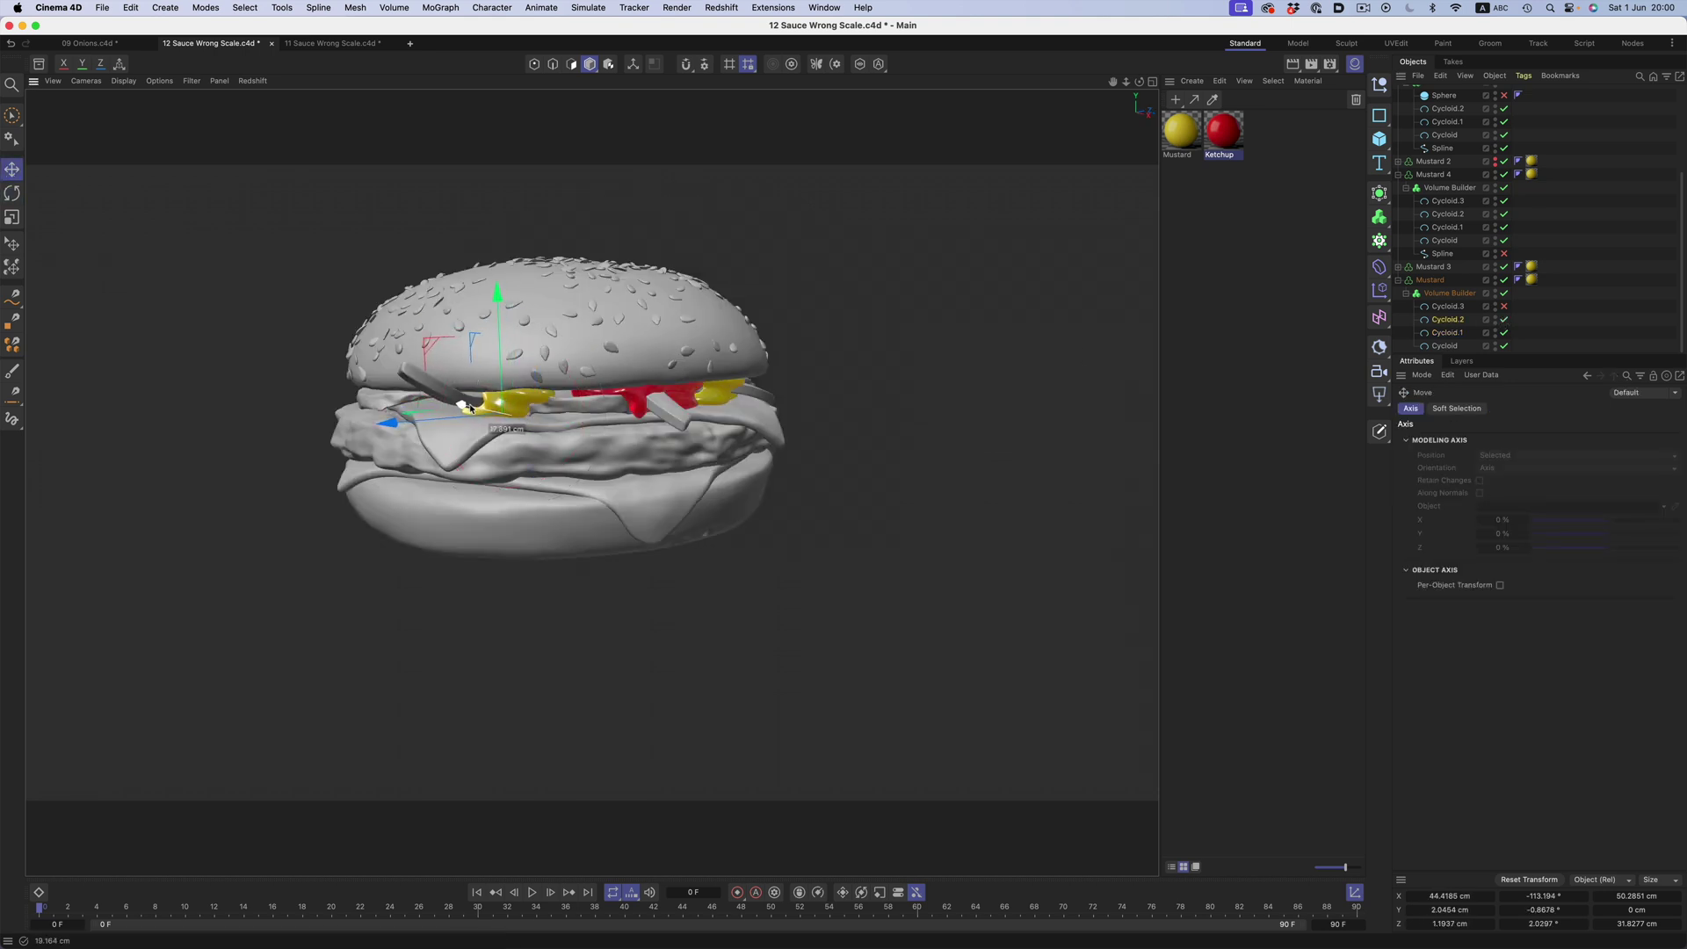
pyautogui.press('super+shift+a')
# Select the Cycloid.1 and Cycloid.3 shapes under Mustard
pyautogui.keyDown('alt'); pyautogui.moveTo(471, 411); pyautogui.dragTo(633, 369); pyautogui.keyUp('alt')
pyautogui.click(551, 337)
pyautogui.click(1447, 305)
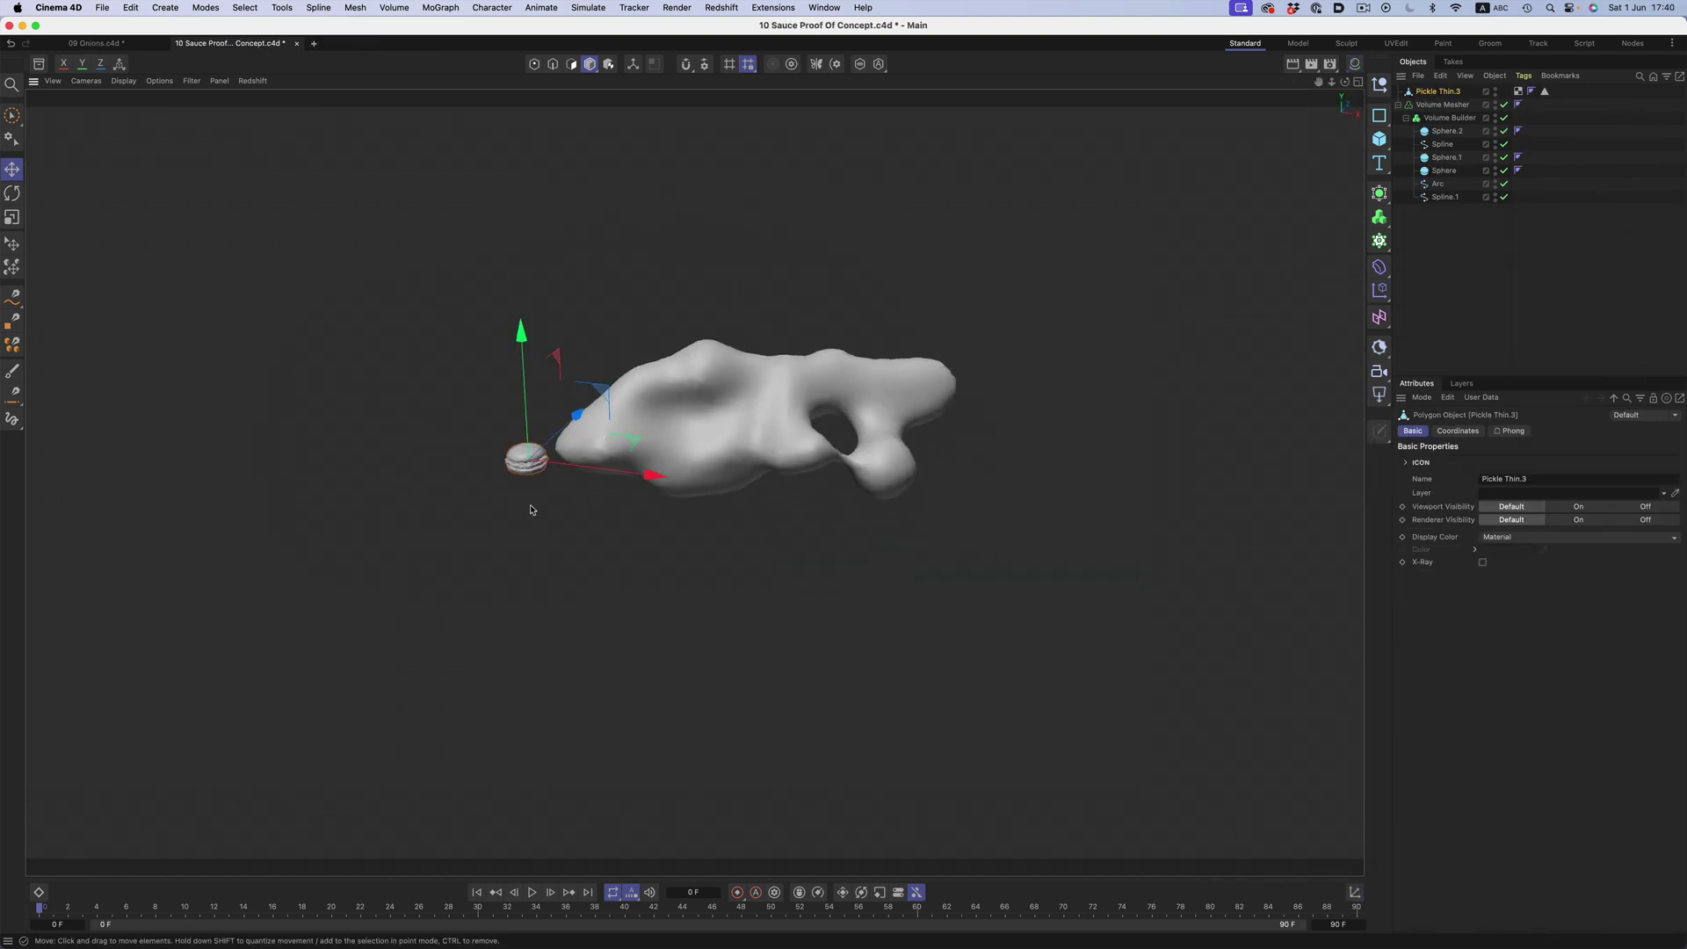
# Rescale the burger, trying 148% first, then scale the whole model down to about half
pyautogui.press('t')
pyautogui.moveTo(493, 523); pyautogui.dragTo(1024, 659)
pyautogui.press('e')
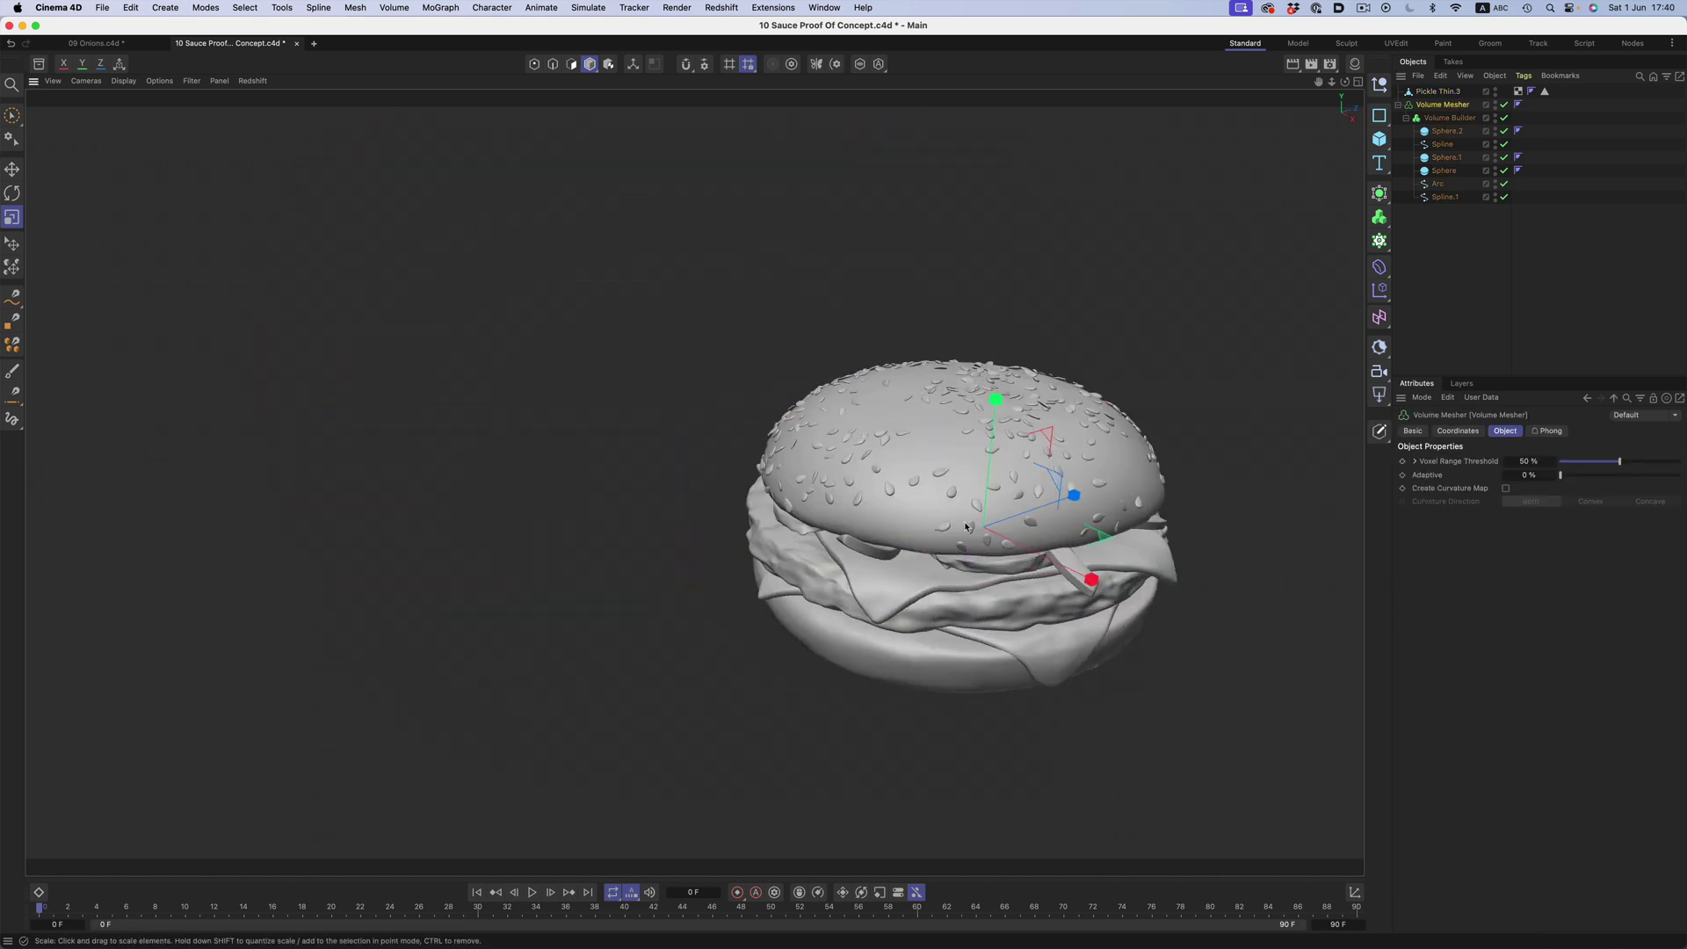
pyautogui.moveTo(999, 460); pyautogui.dragTo(777, 565)
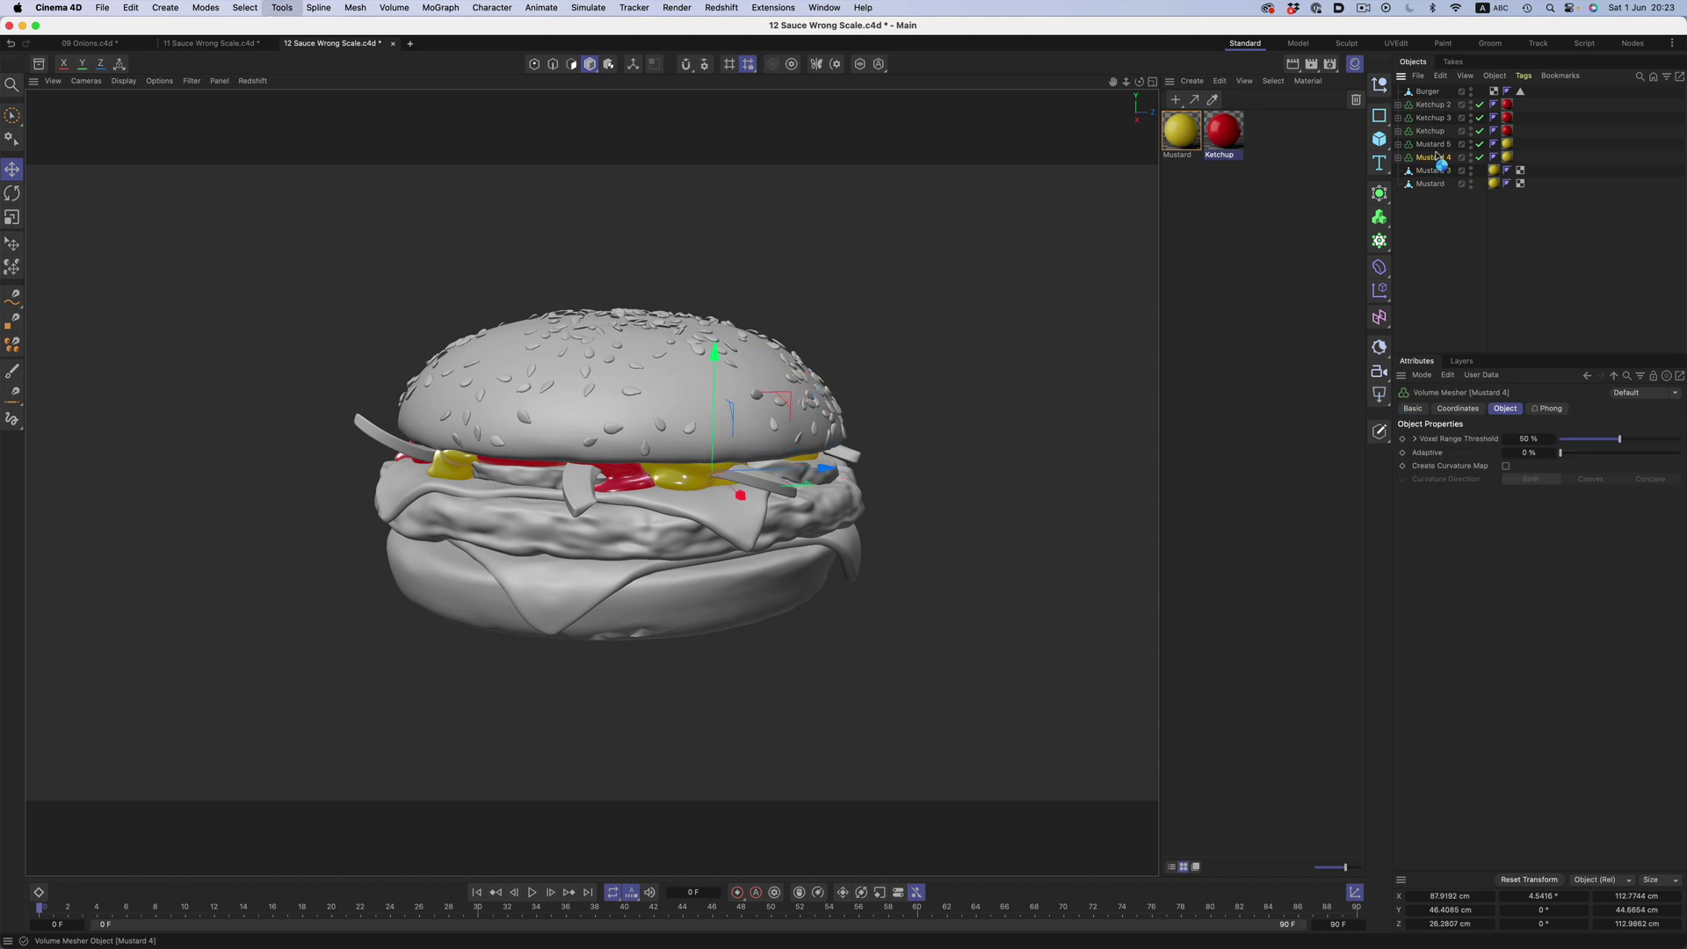
pyautogui.click(1430, 132)
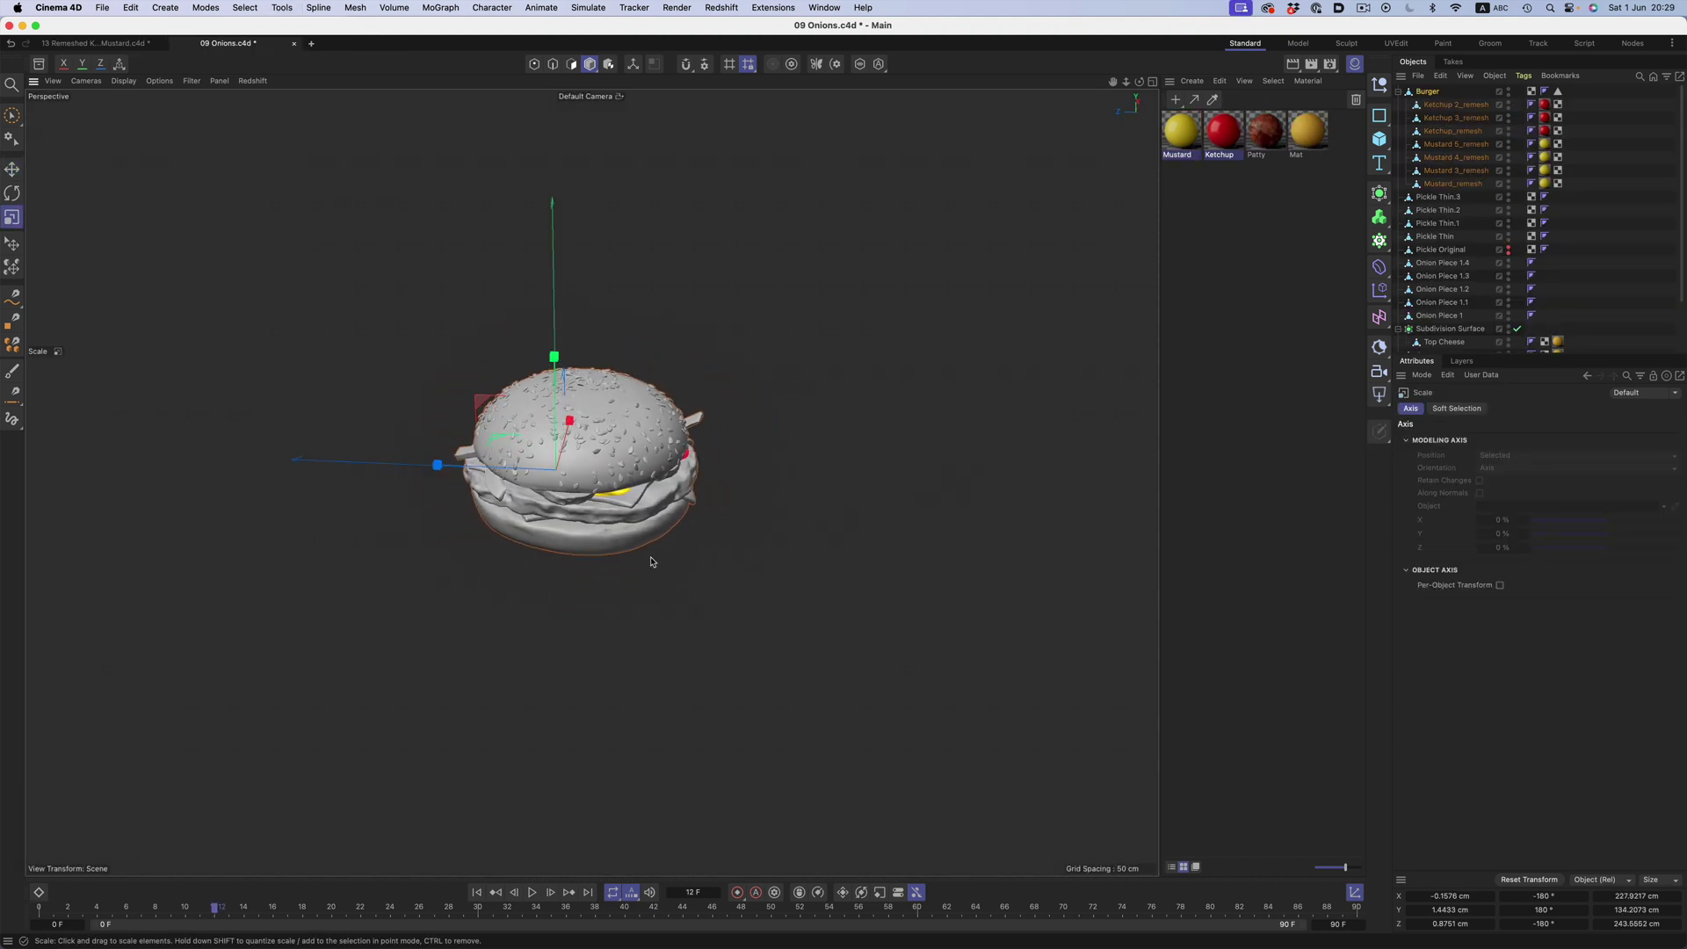
pyautogui.moveTo(651, 561); pyautogui.dragTo(579, 576)
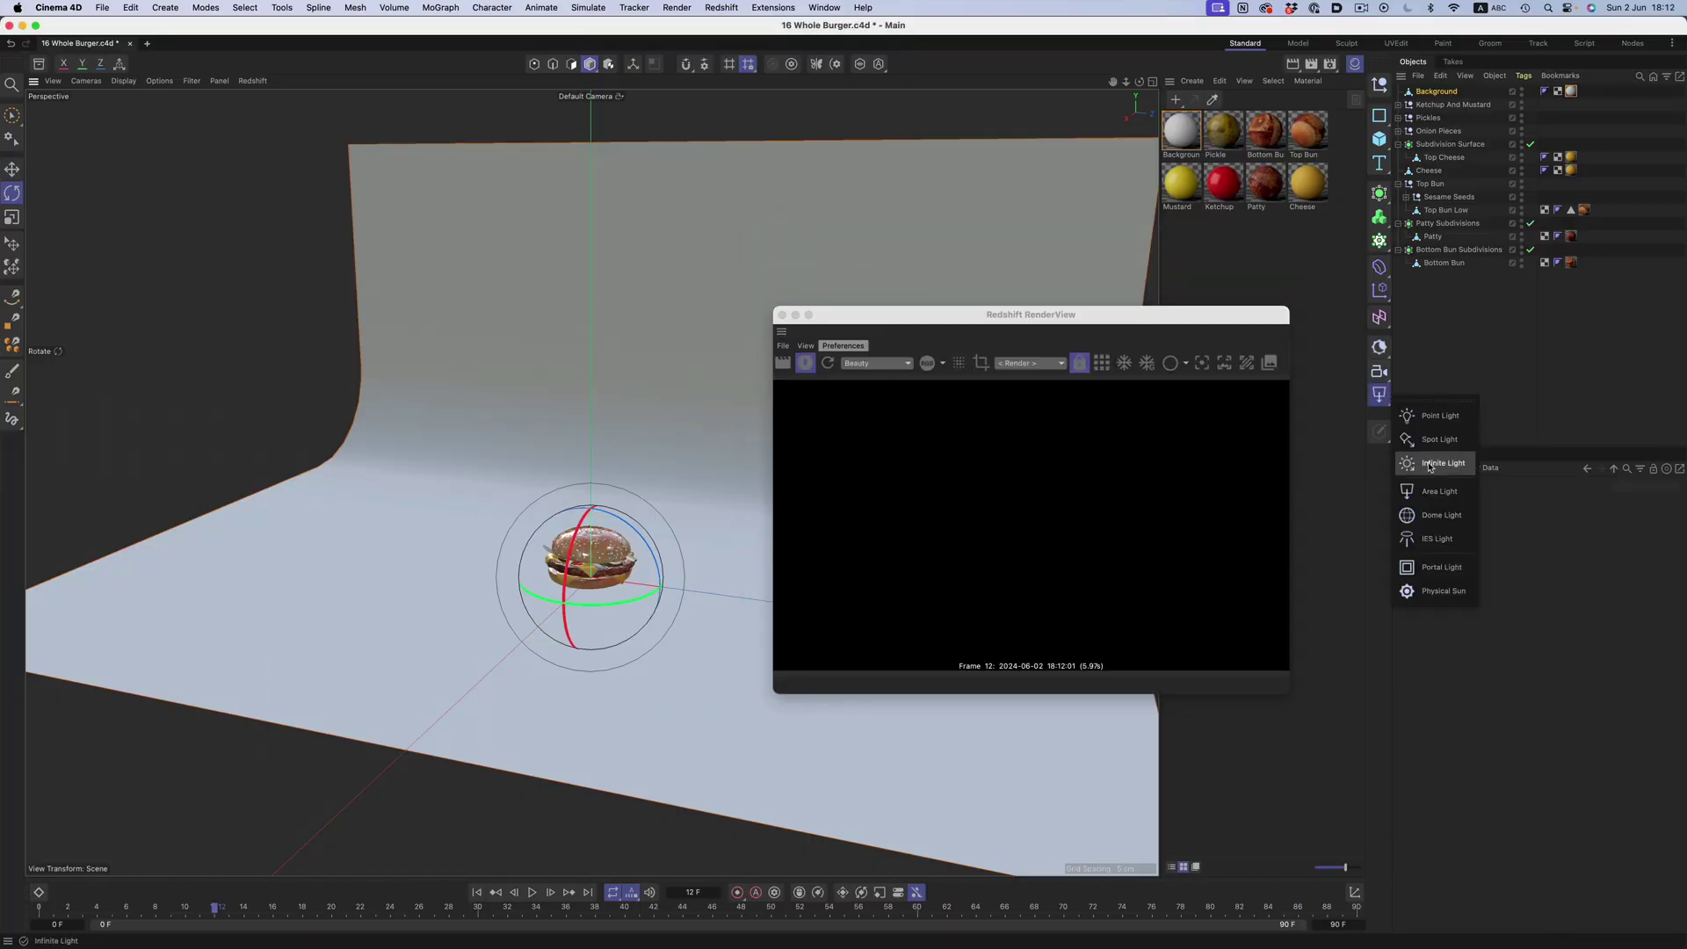
# Add an RS Area Light and tilt it down above the backdrop to aim at the burger
pyautogui.click(1427, 466)
pyautogui.moveTo(606, 503); pyautogui.dragTo(594, 292)
pyautogui.press('e')
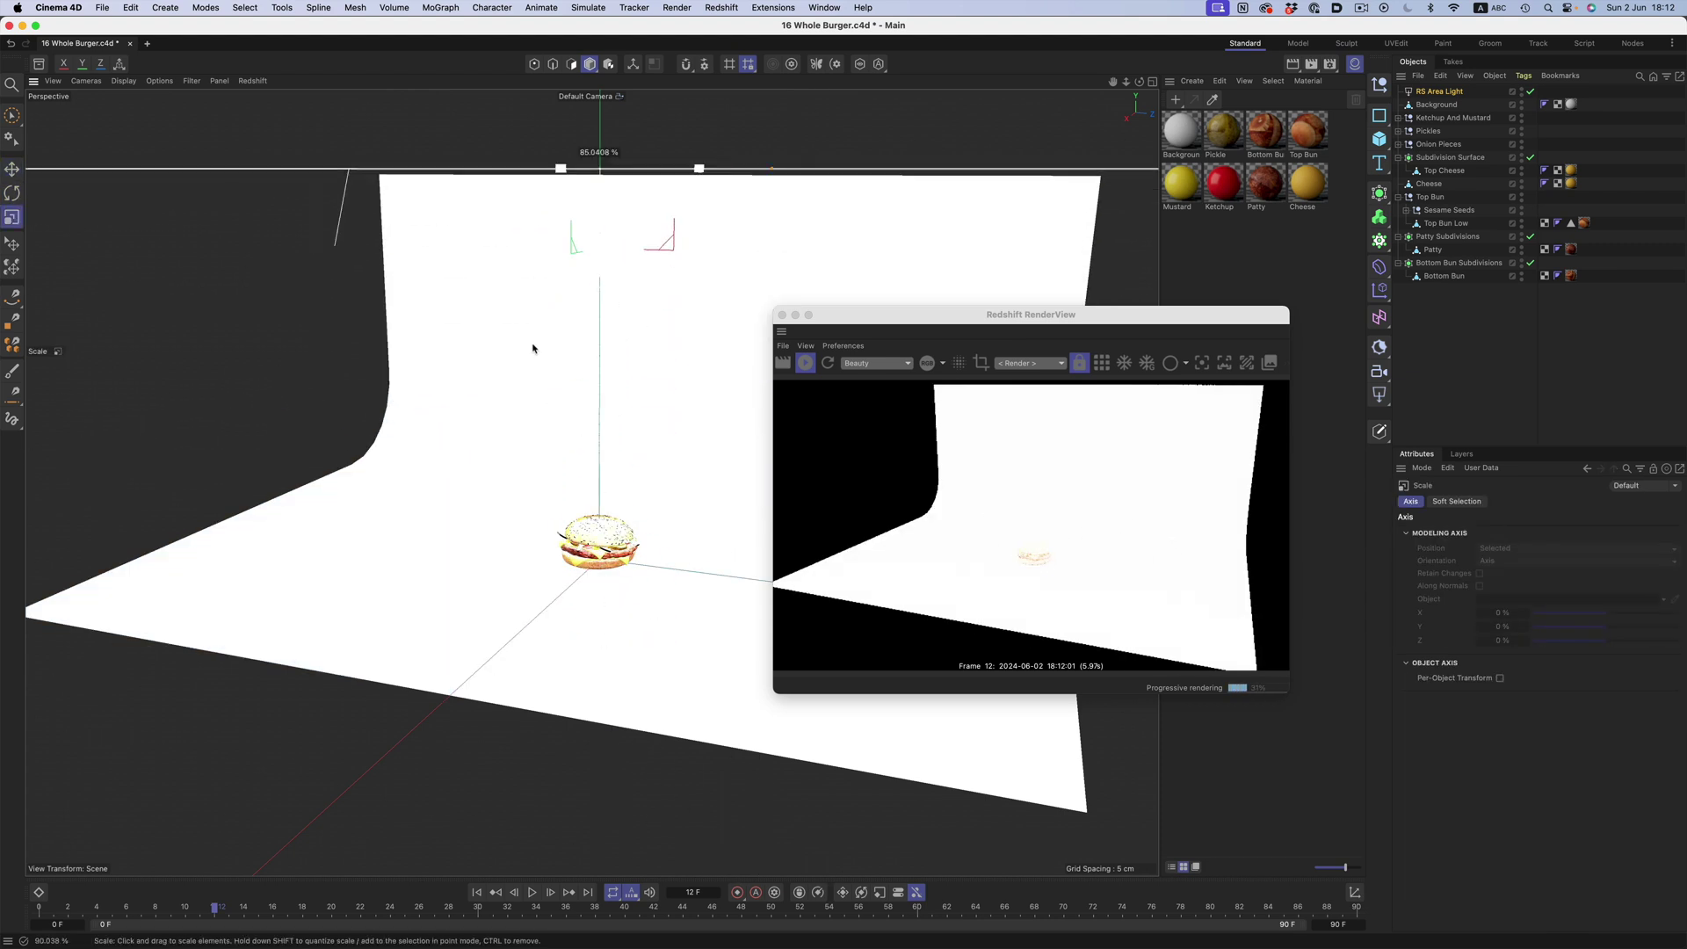
pyautogui.moveTo(509, 351)
pyautogui.keyDown('alt'); pyautogui.mouseDown()
pyautogui.moveTo(622, 357)
pyautogui.moveTo(482, 357)
pyautogui.moveTo(495, 393)
pyautogui.moveTo(501, 321)
pyautogui.mouseUp(); pyautogui.keyUp('alt')
pyautogui.scroll(5, 545, 509)
pyautogui.scroll(3, 644, 449)
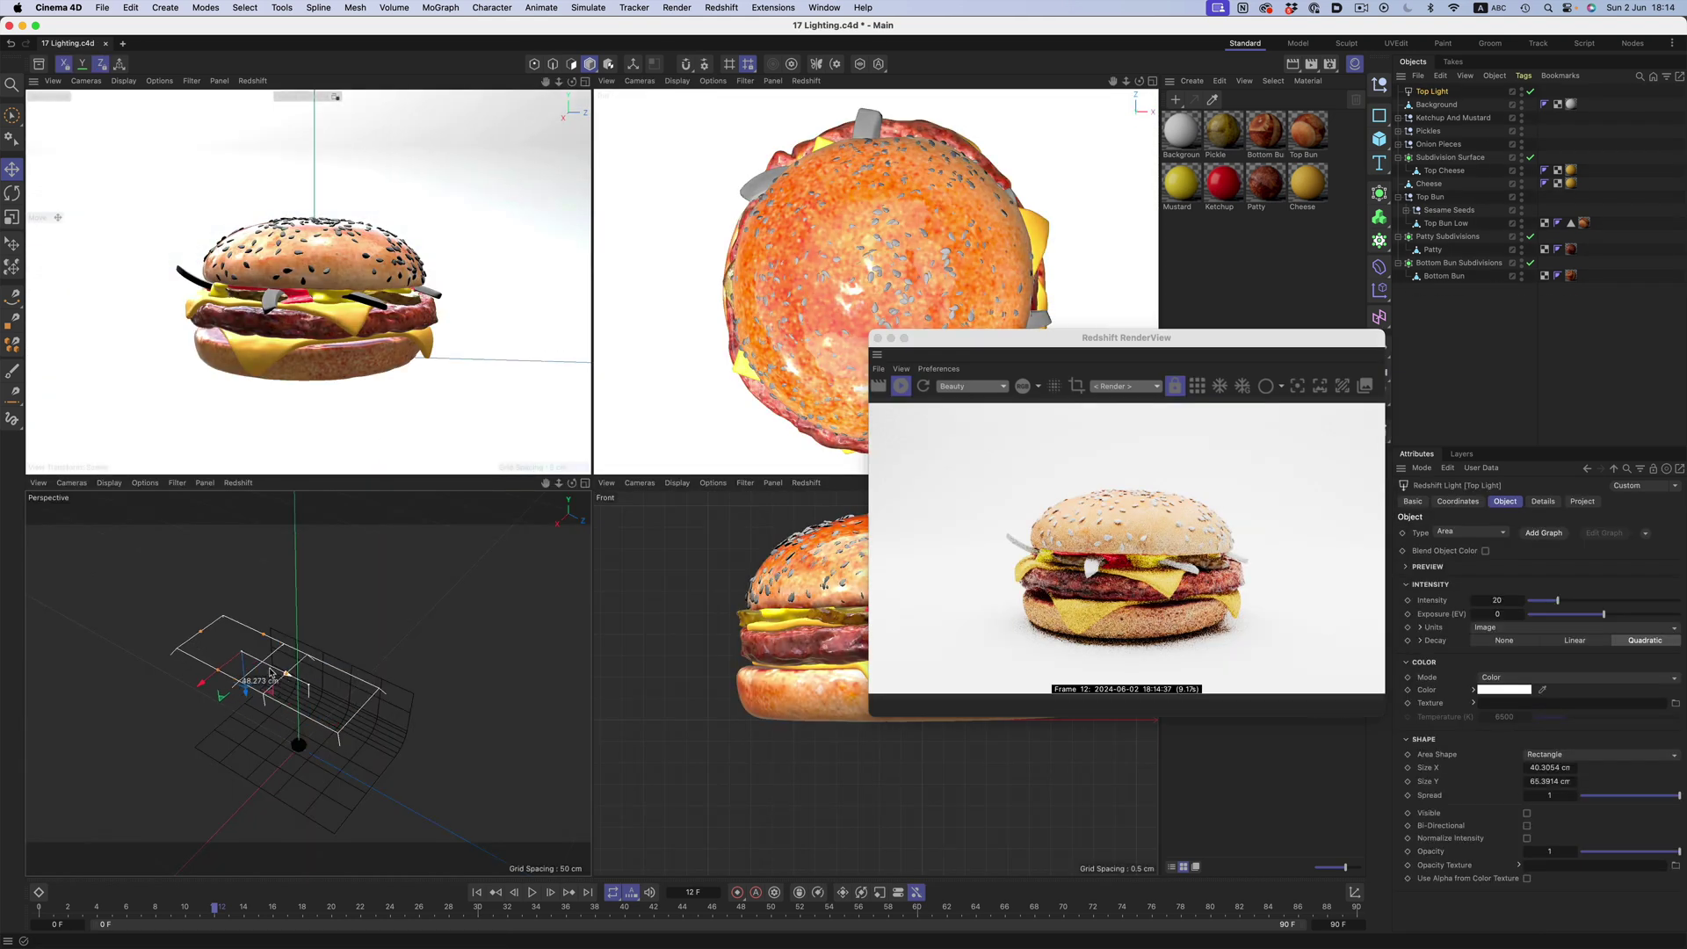
pyautogui.moveTo(230, 626)
pyautogui.mouseDown()
pyautogui.moveTo(213, 604)
pyautogui.moveTo(230, 616)
pyautogui.moveTo(243, 595)
pyautogui.moveTo(241, 634)
pyautogui.mouseUp()
pyautogui.press('e')
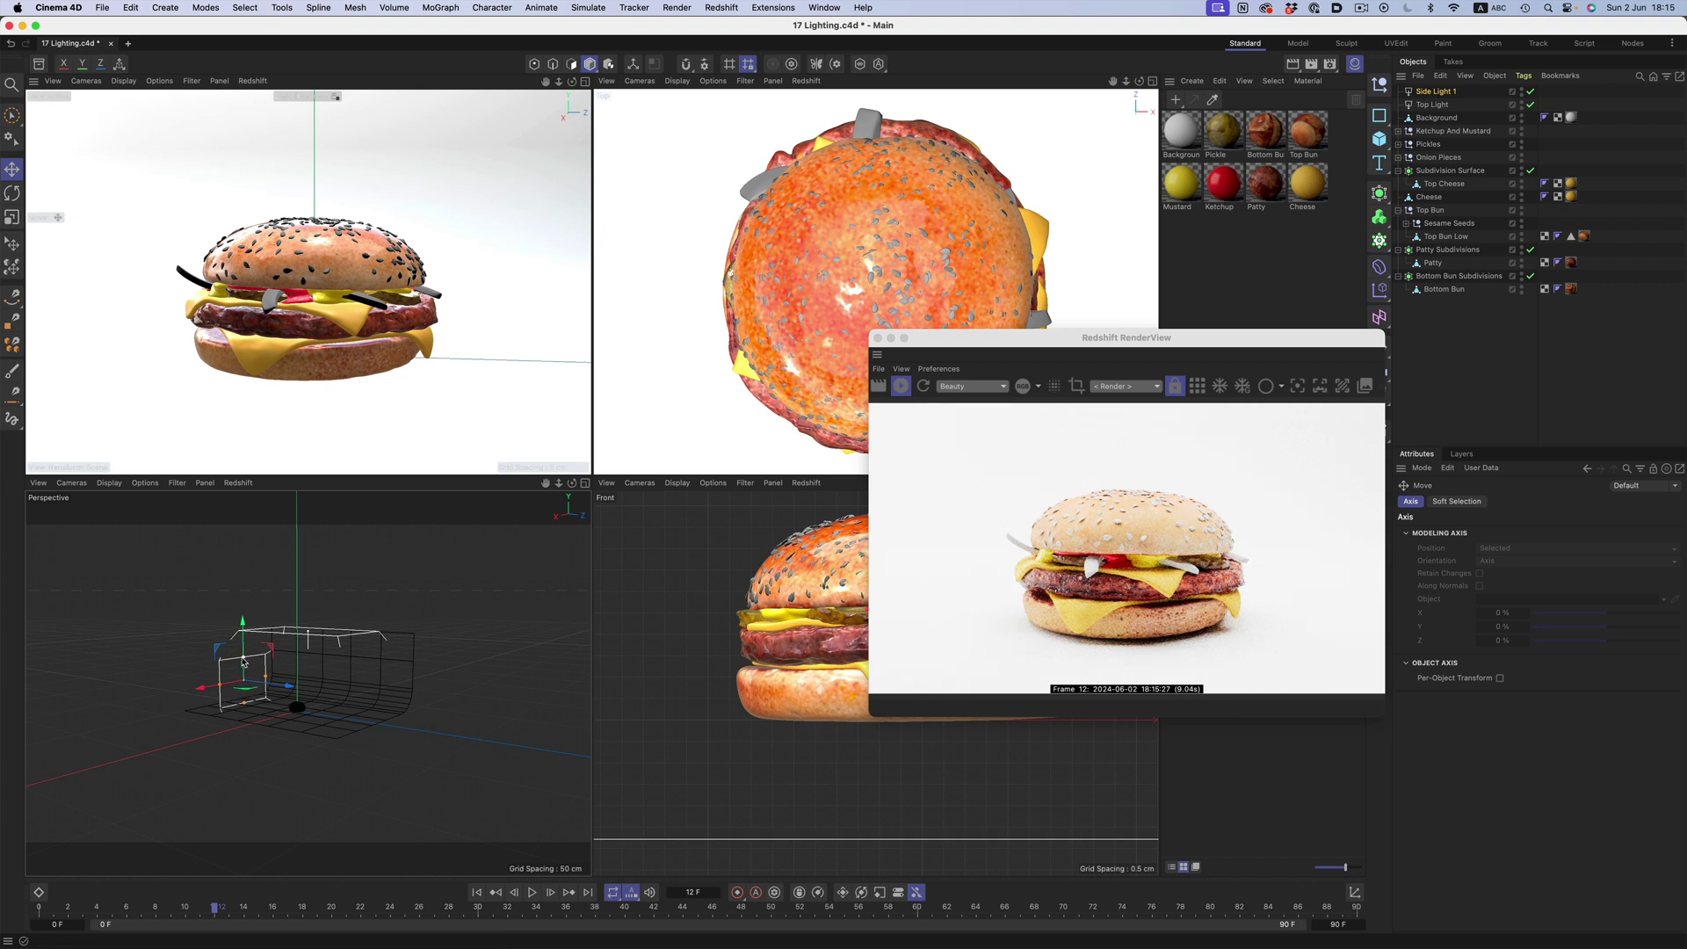
# Duplicate Side Light 1 and slide the copy along X beside it
pyautogui.click(247, 660)
pyautogui.keyDown('alt'); pyautogui.moveTo(302, 639); pyautogui.dragTo(225, 665); pyautogui.keyUp('alt')
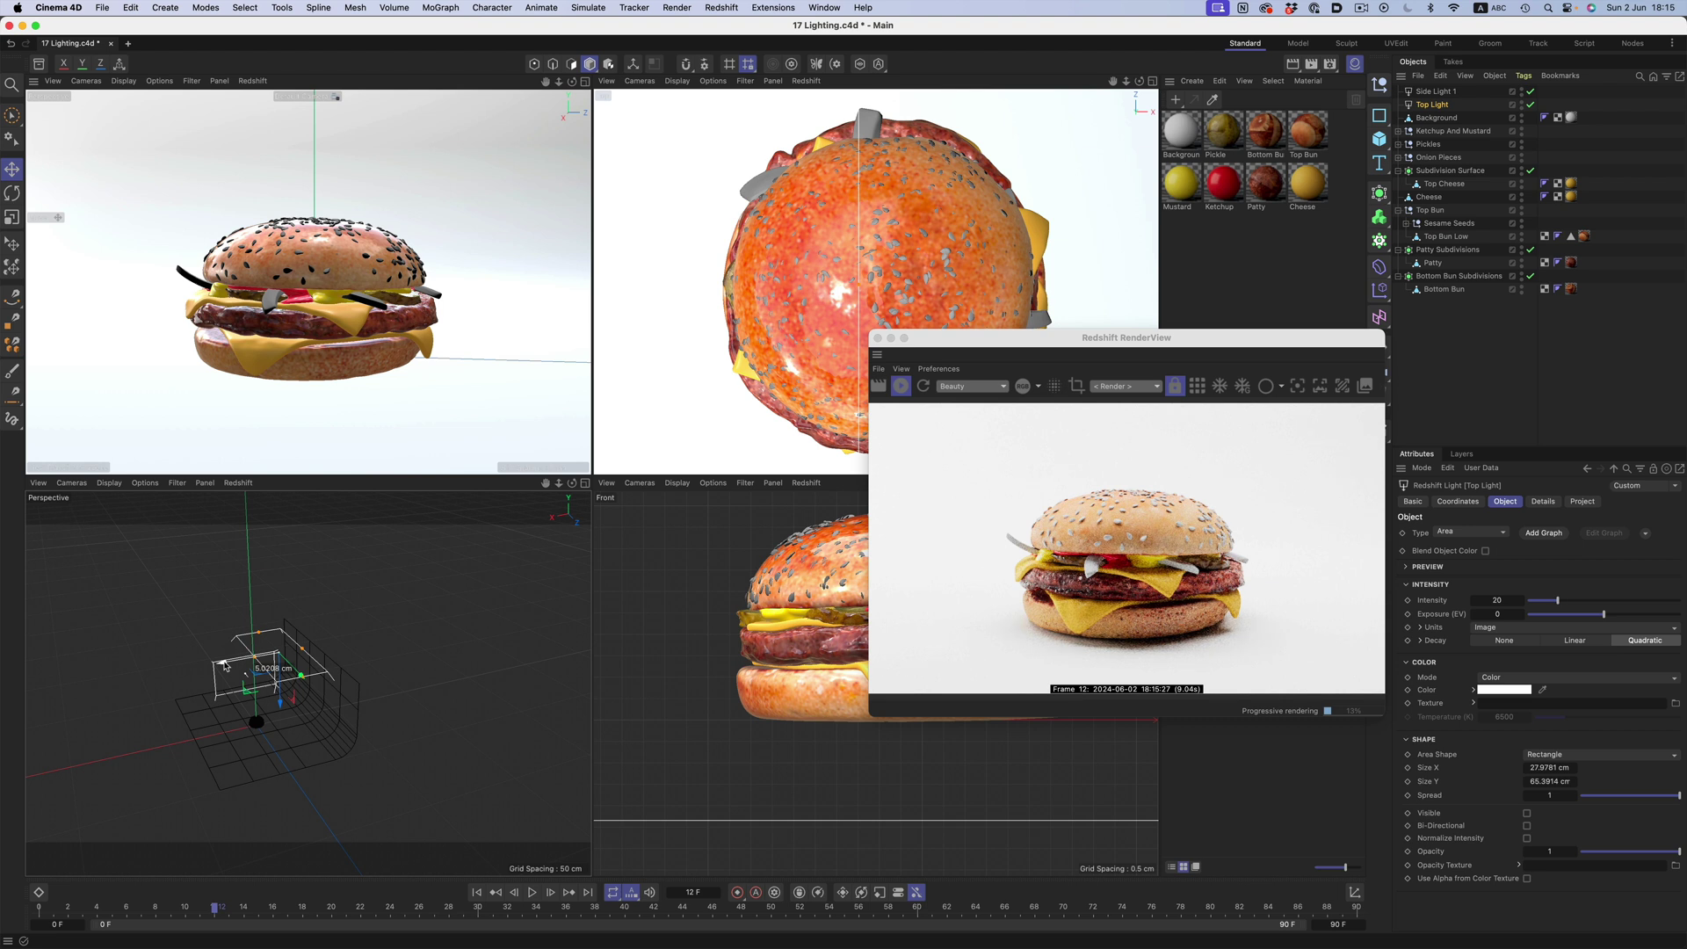
pyautogui.keyDown('alt'); pyautogui.moveTo(225, 665); pyautogui.dragTo(240, 754); pyautogui.keyUp('alt')
pyautogui.click(240, 754)
pyautogui.keyDown('ctrl'); pyautogui.moveTo(337, 796); pyautogui.dragTo(243, 781); pyautogui.keyUp('ctrl')
pyautogui.press('r')
pyautogui.press('e')
pyautogui.moveTo(358, 781); pyautogui.dragTo(381, 770)
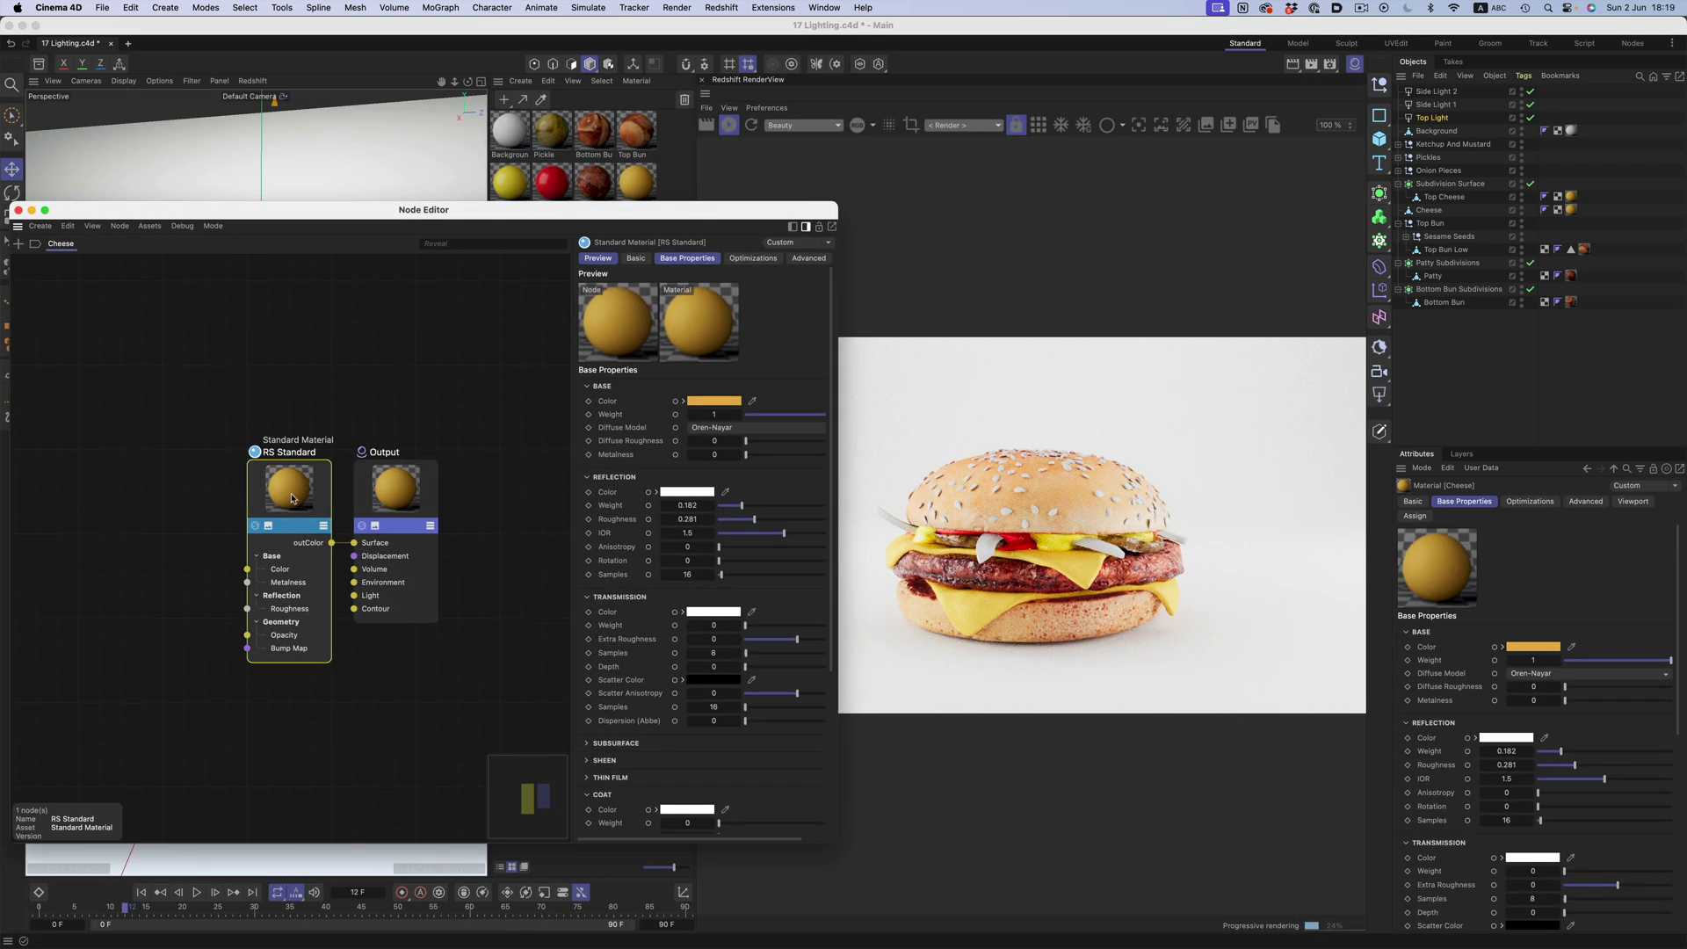
# Give the cheese an orange subsurface colour and raise its reflection weight to 0.719
pyautogui.click(588, 665)
pyautogui.click(586, 631)
pyautogui.click(694, 646)
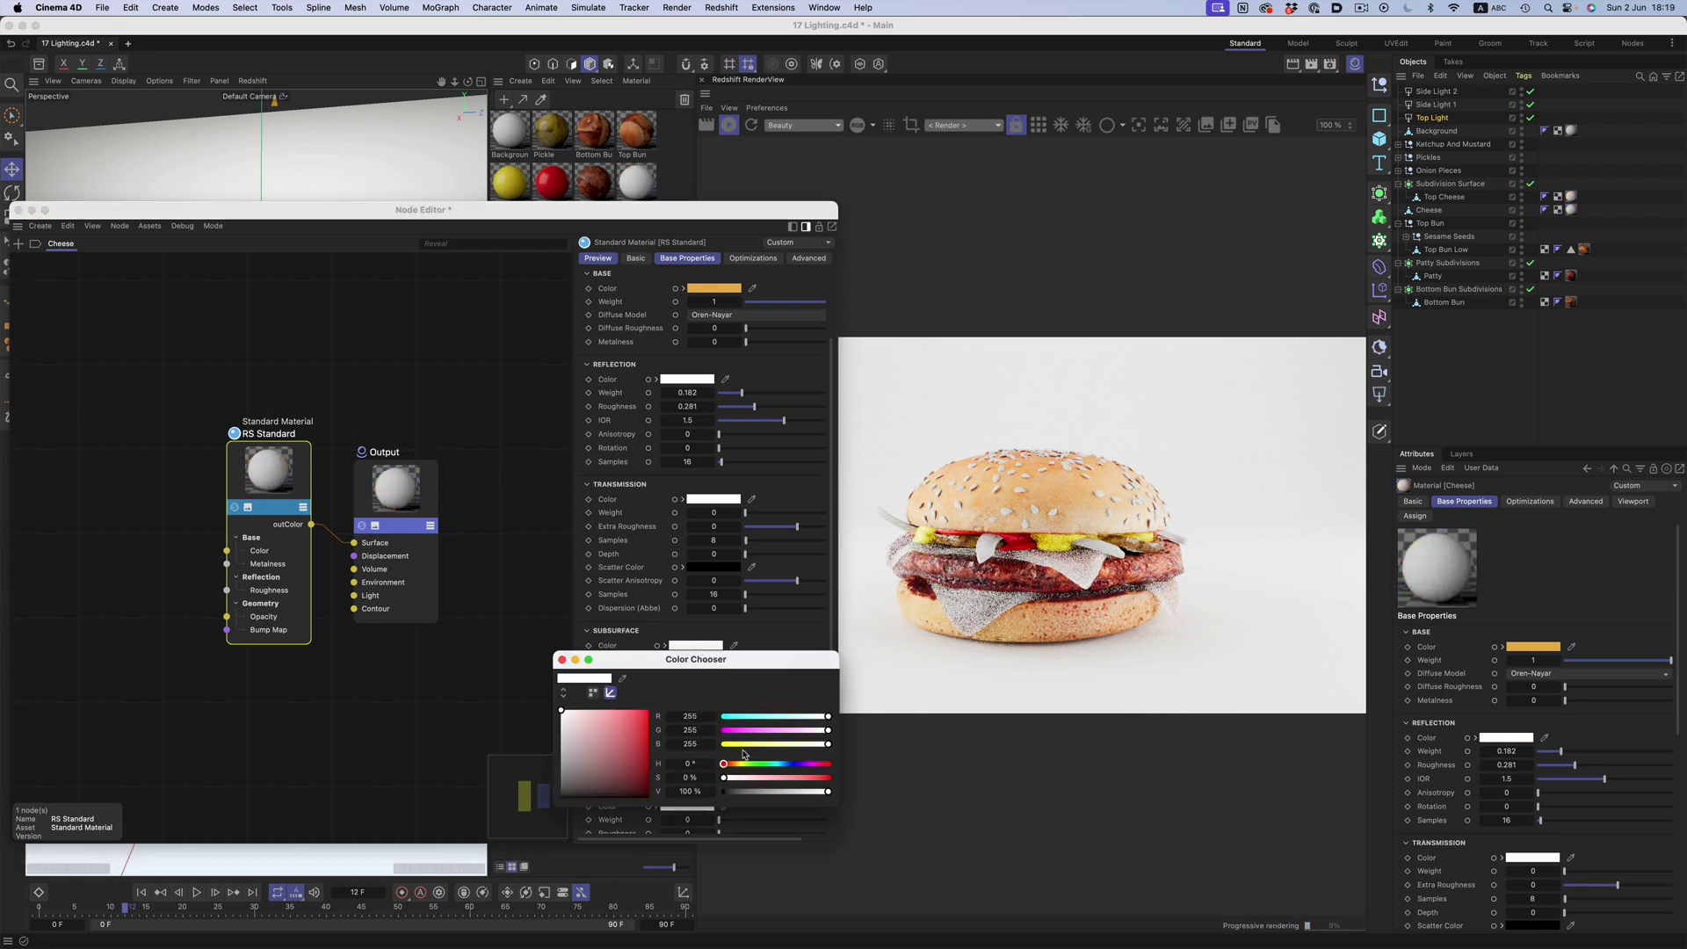
pyautogui.moveTo(724, 764)
pyautogui.mouseDown()
pyautogui.moveTo(742, 763)
pyautogui.moveTo(727, 790)
pyautogui.moveTo(733, 757)
pyautogui.mouseUp()
pyautogui.click(694, 646)
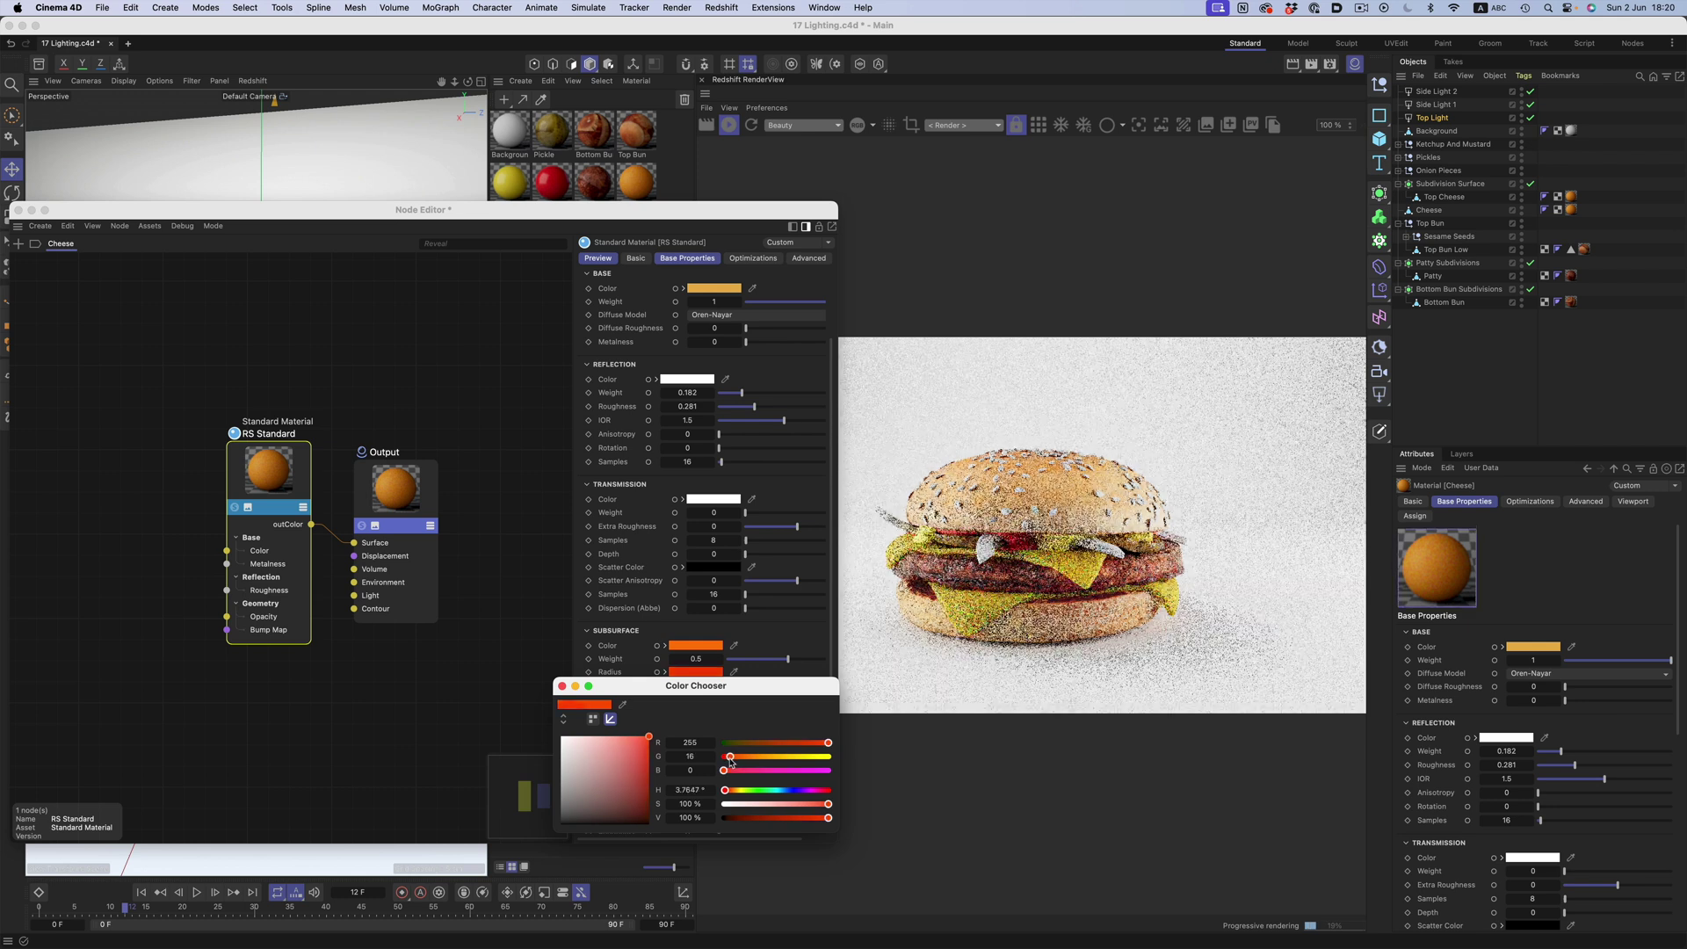
pyautogui.click(563, 686)
pyautogui.moveTo(782, 395); pyautogui.dragTo(813, 395)
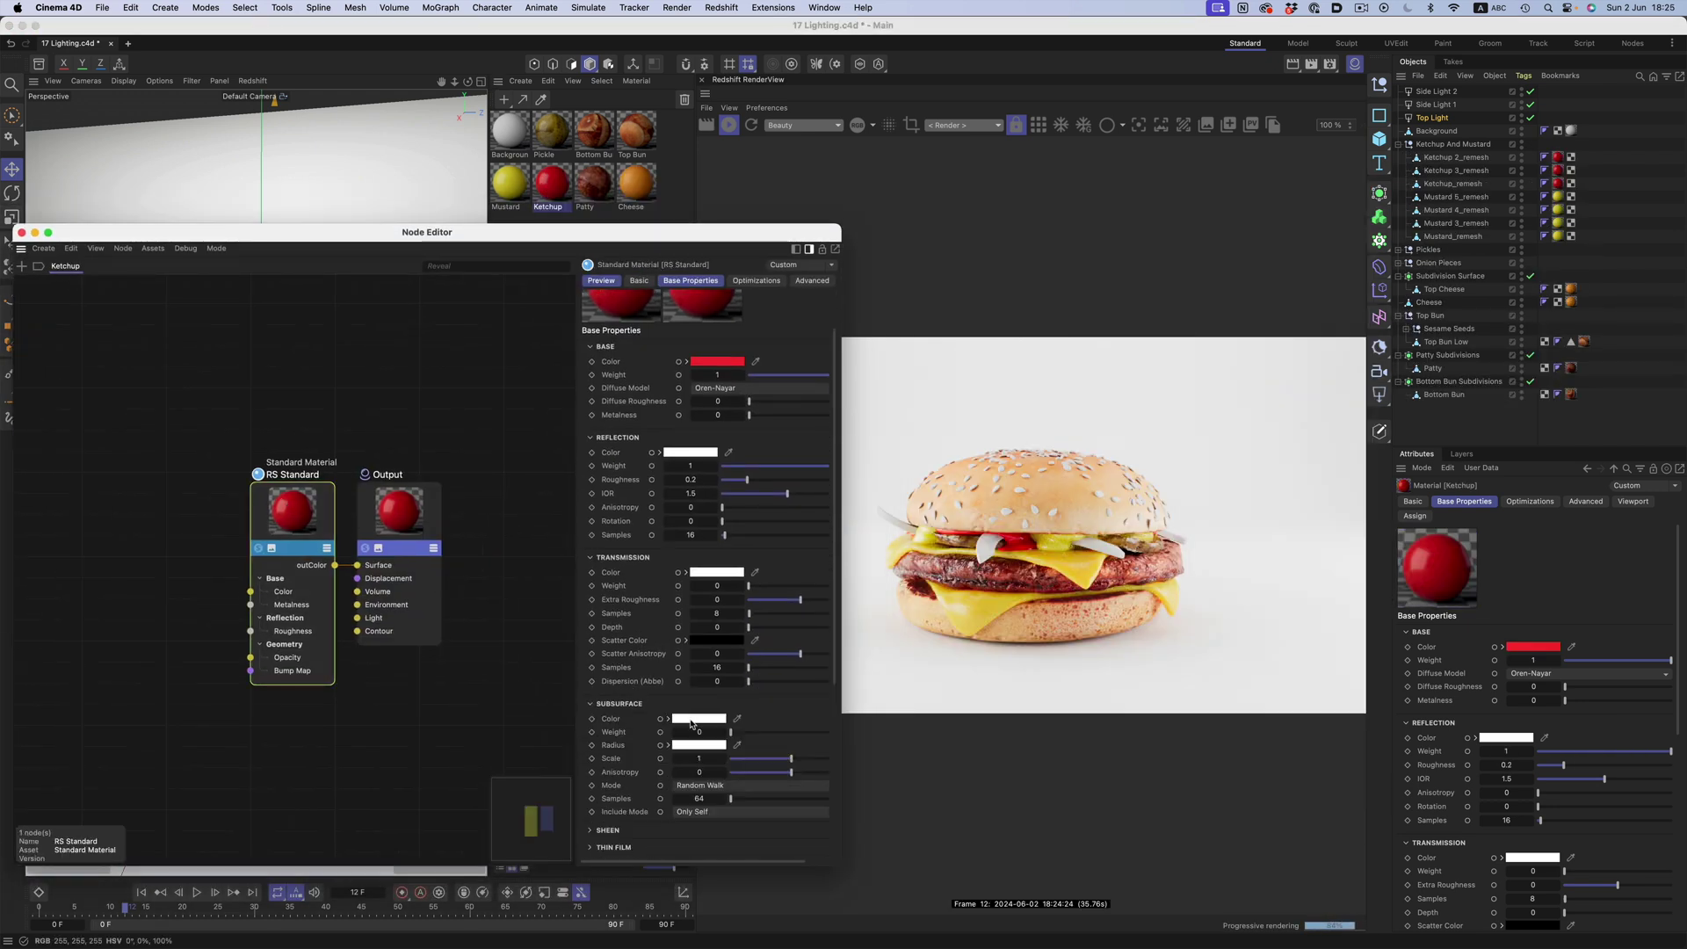
# Give the ketchup a red subsurface at weight 0.5 and apply the Onion material to Onion Piece 1
pyautogui.moveTo(731, 732); pyautogui.dragTo(831, 732)
pyautogui.click(698, 719)
pyautogui.click(650, 845)
pyautogui.click(565, 760)
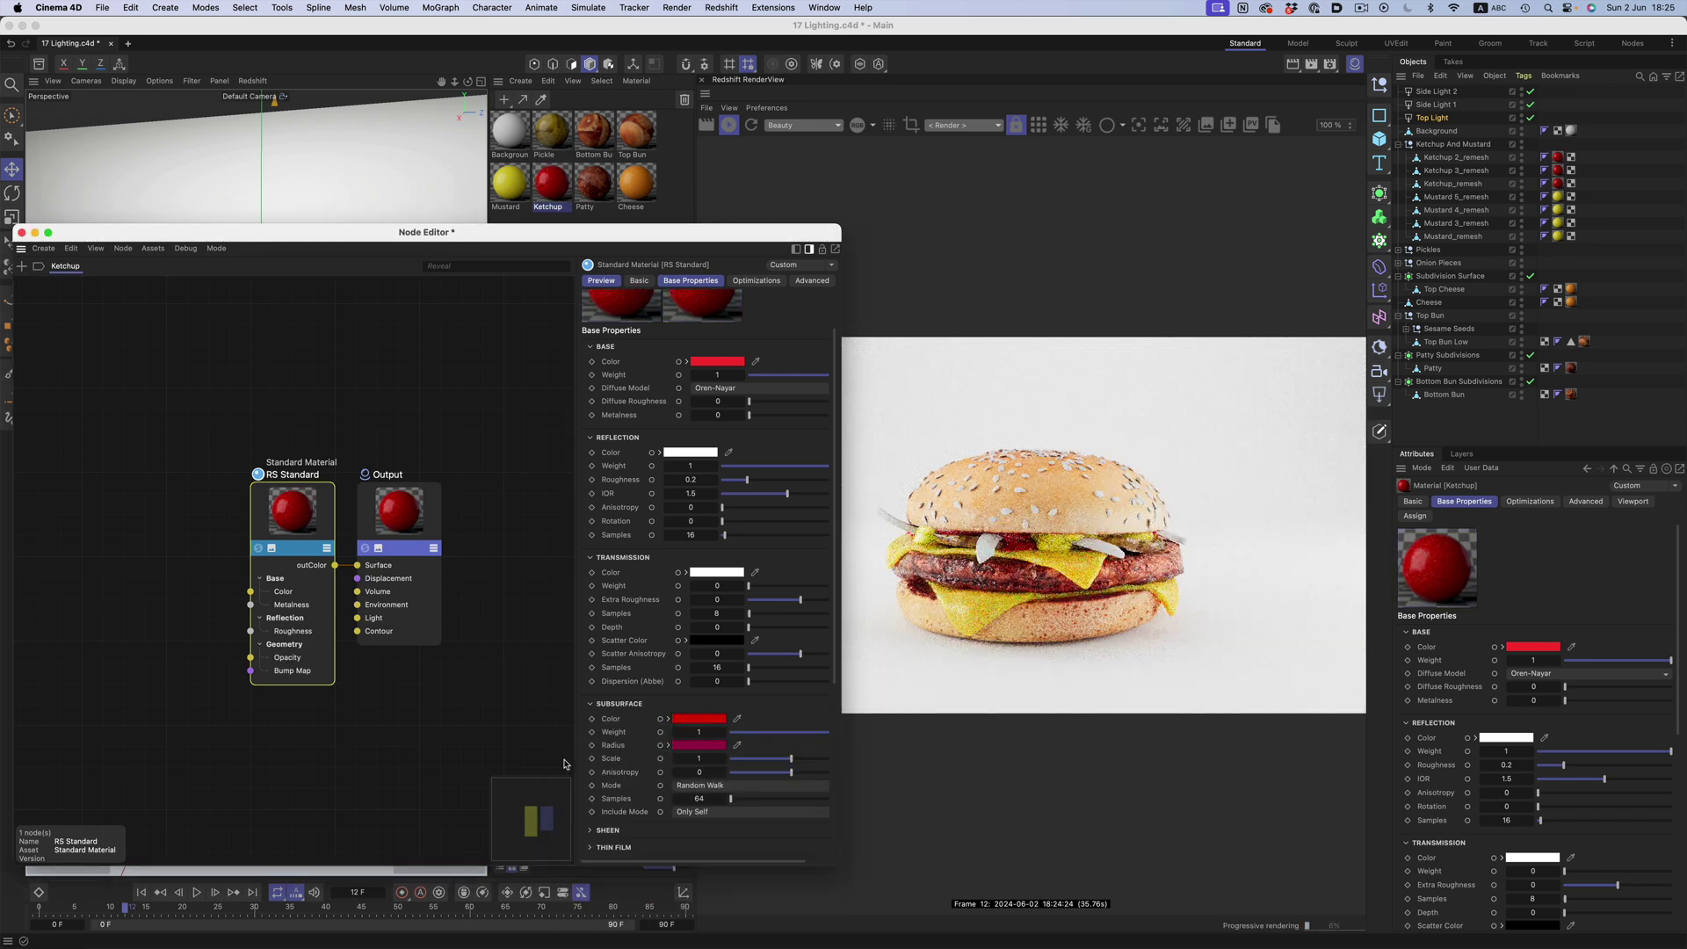
pyautogui.write('0.5')
pyautogui.press('Return')
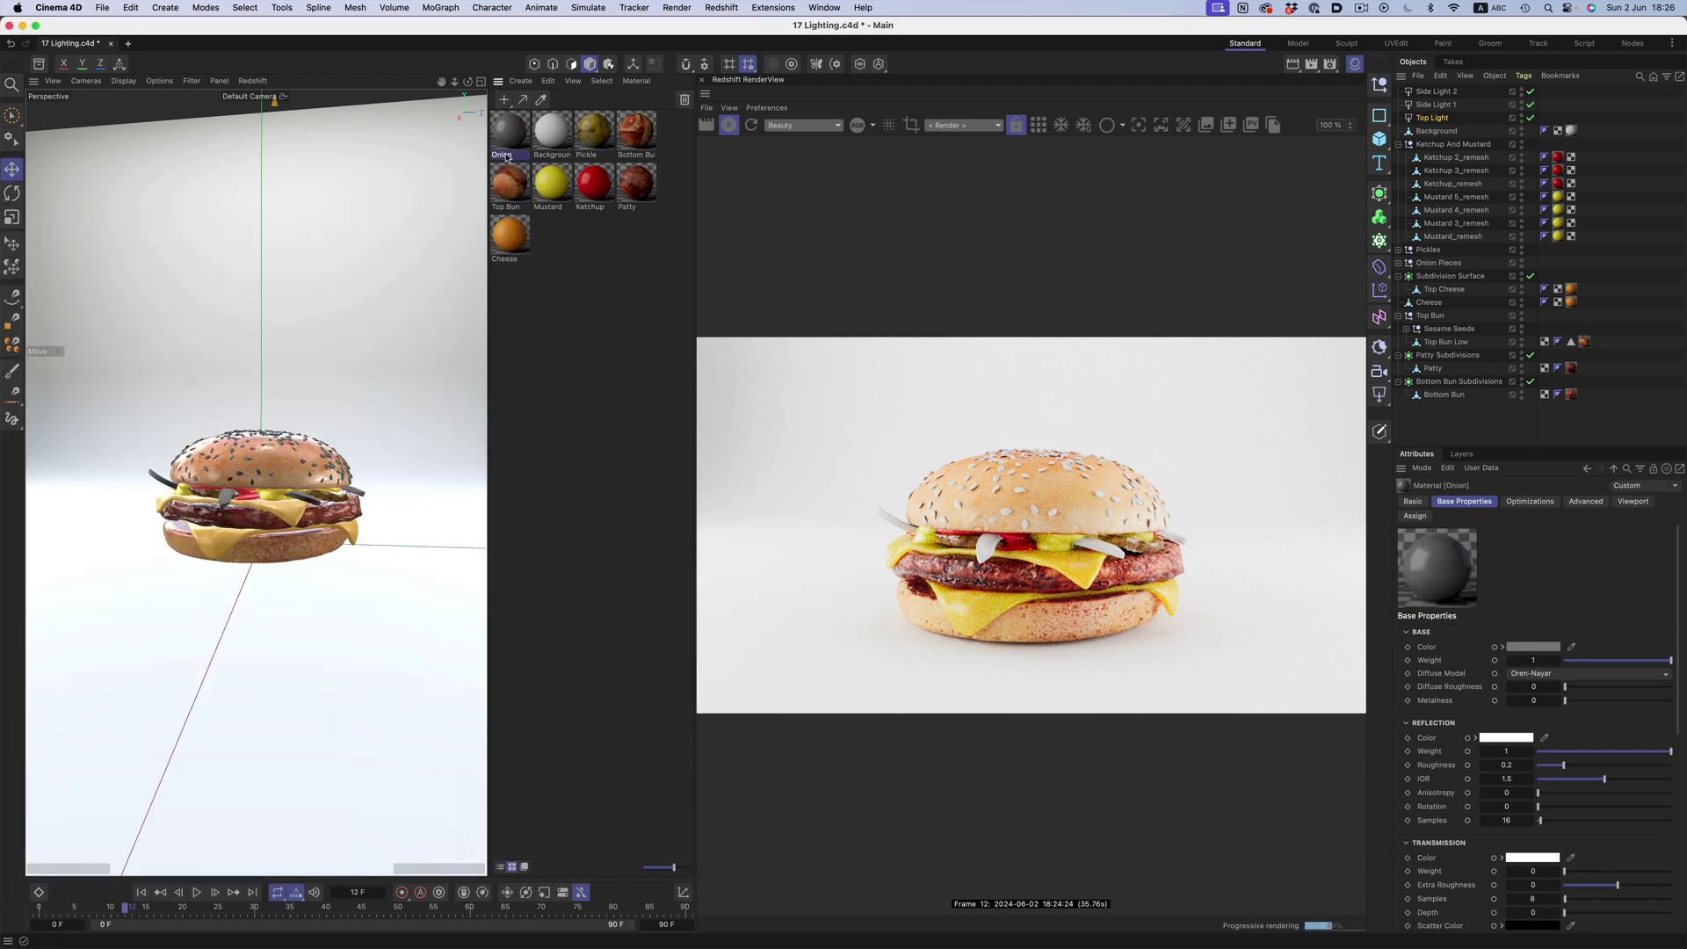
pyautogui.click(1398, 263)
pyautogui.moveTo(509, 130); pyautogui.dragTo(1545, 329)
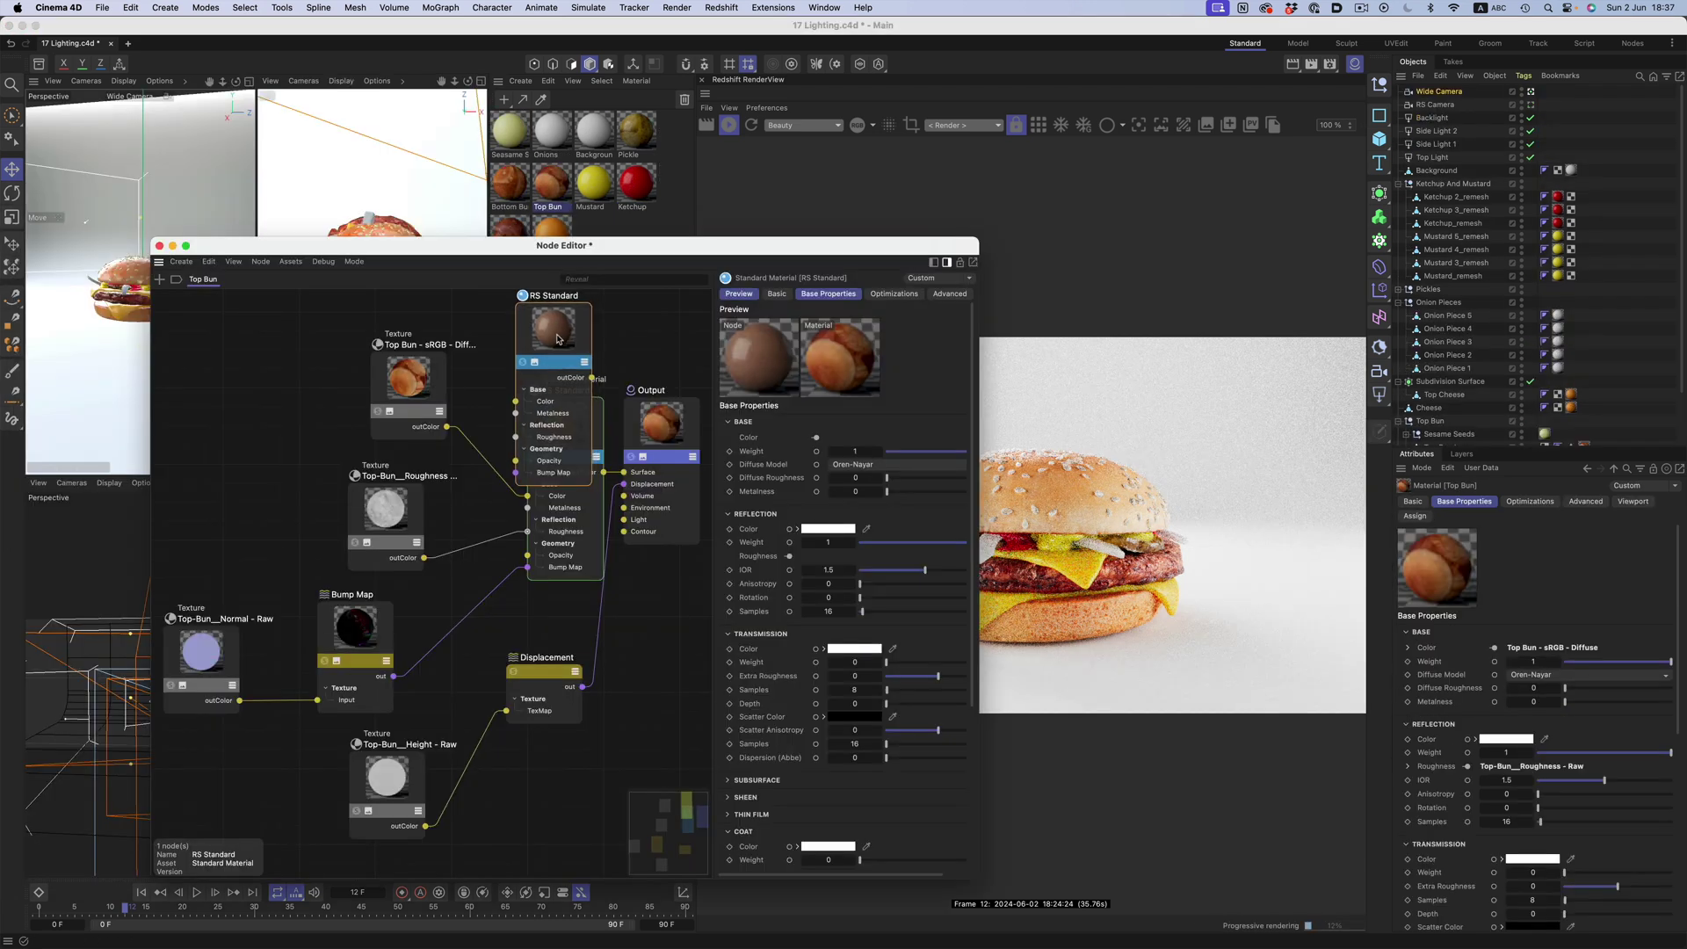
# Set the top bun's subsurface colour, radius and 0.1 scale, then delete the unused material node
pyautogui.keyDown('ctrl'); pyautogui.moveTo(565, 422); pyautogui.dragTo(272, 352); pyautogui.keyUp('ctrl')
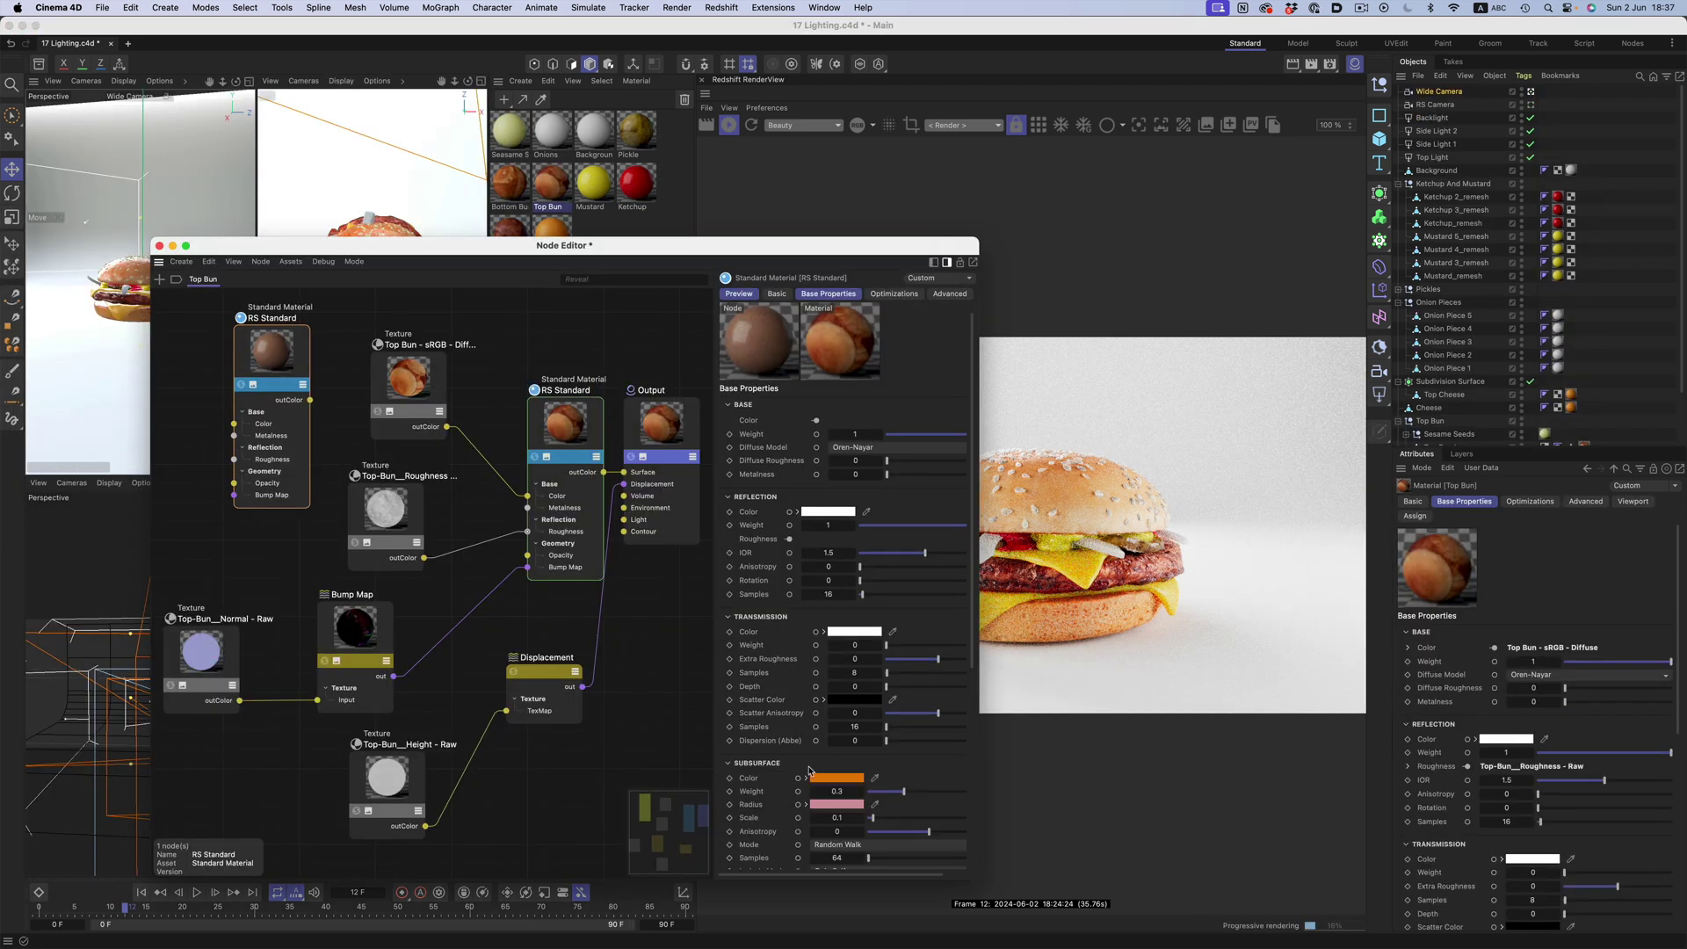
pyautogui.click(572, 436)
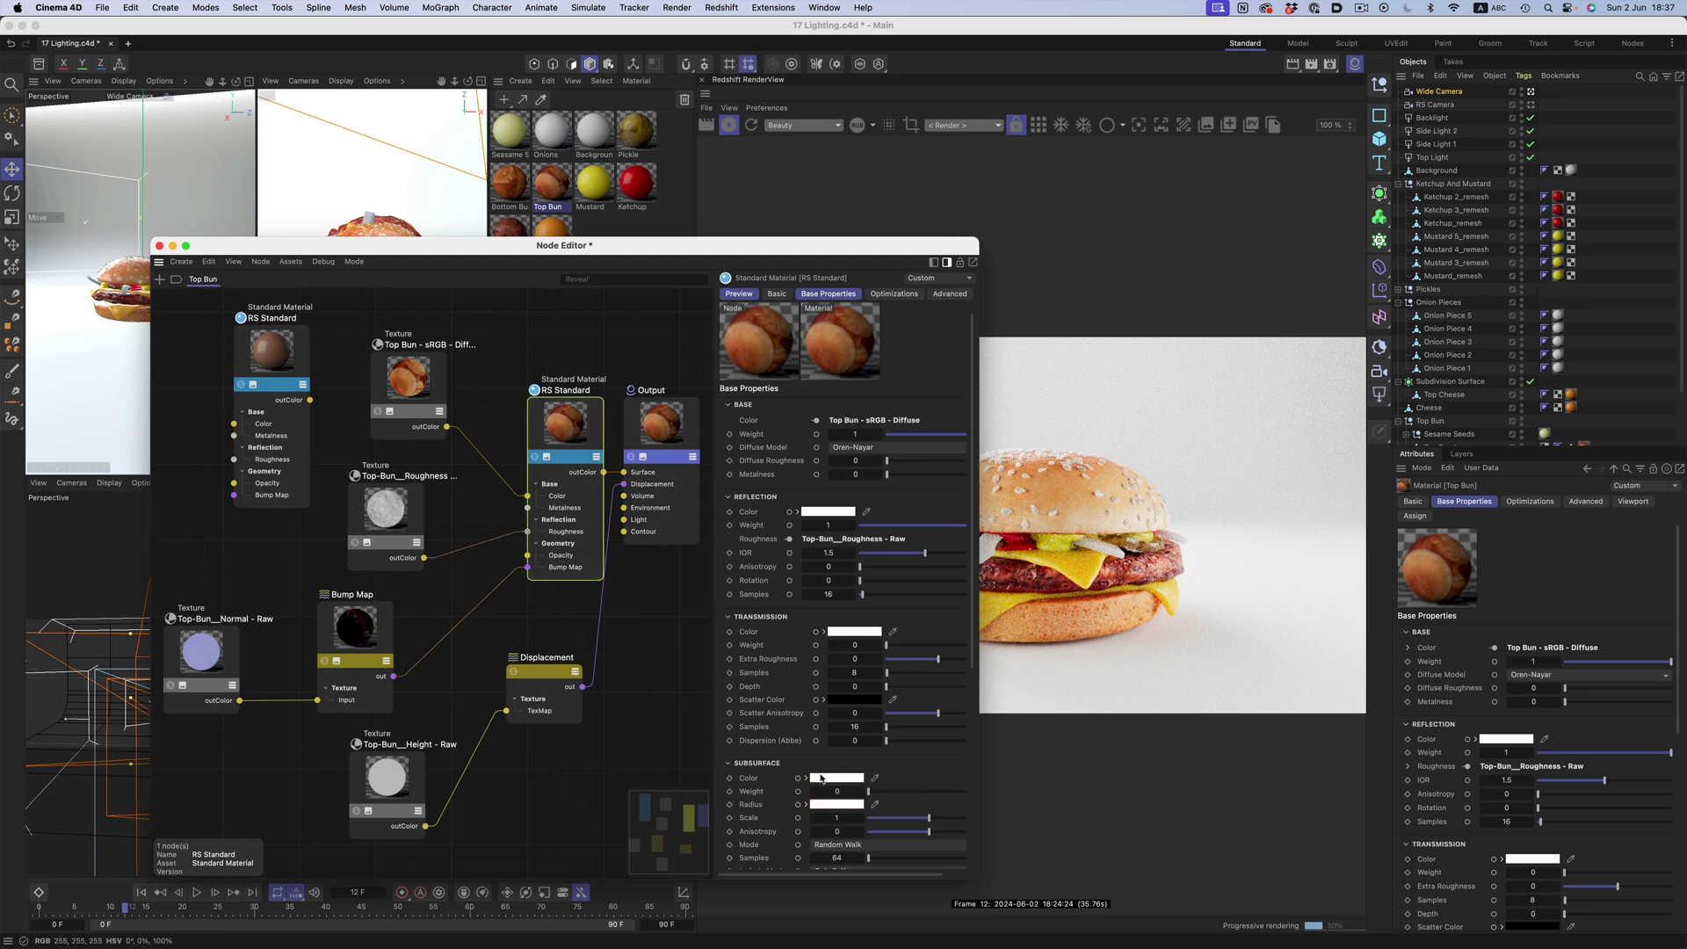
pyautogui.click(837, 777)
pyautogui.click(703, 792)
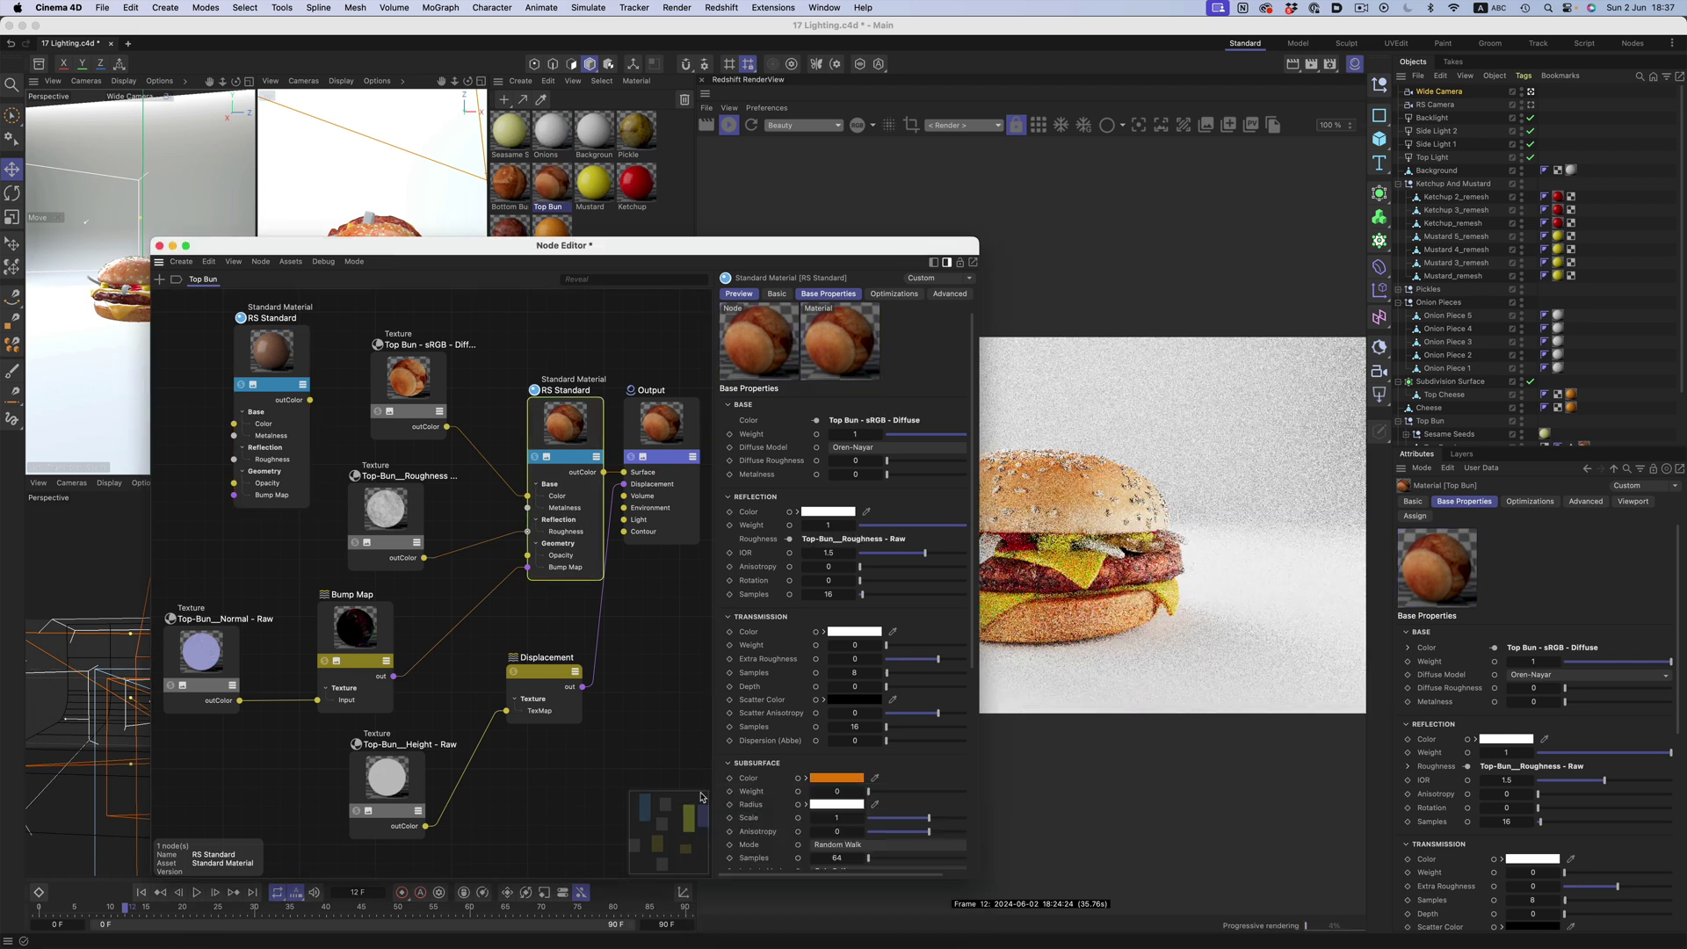
pyautogui.click(273, 351)
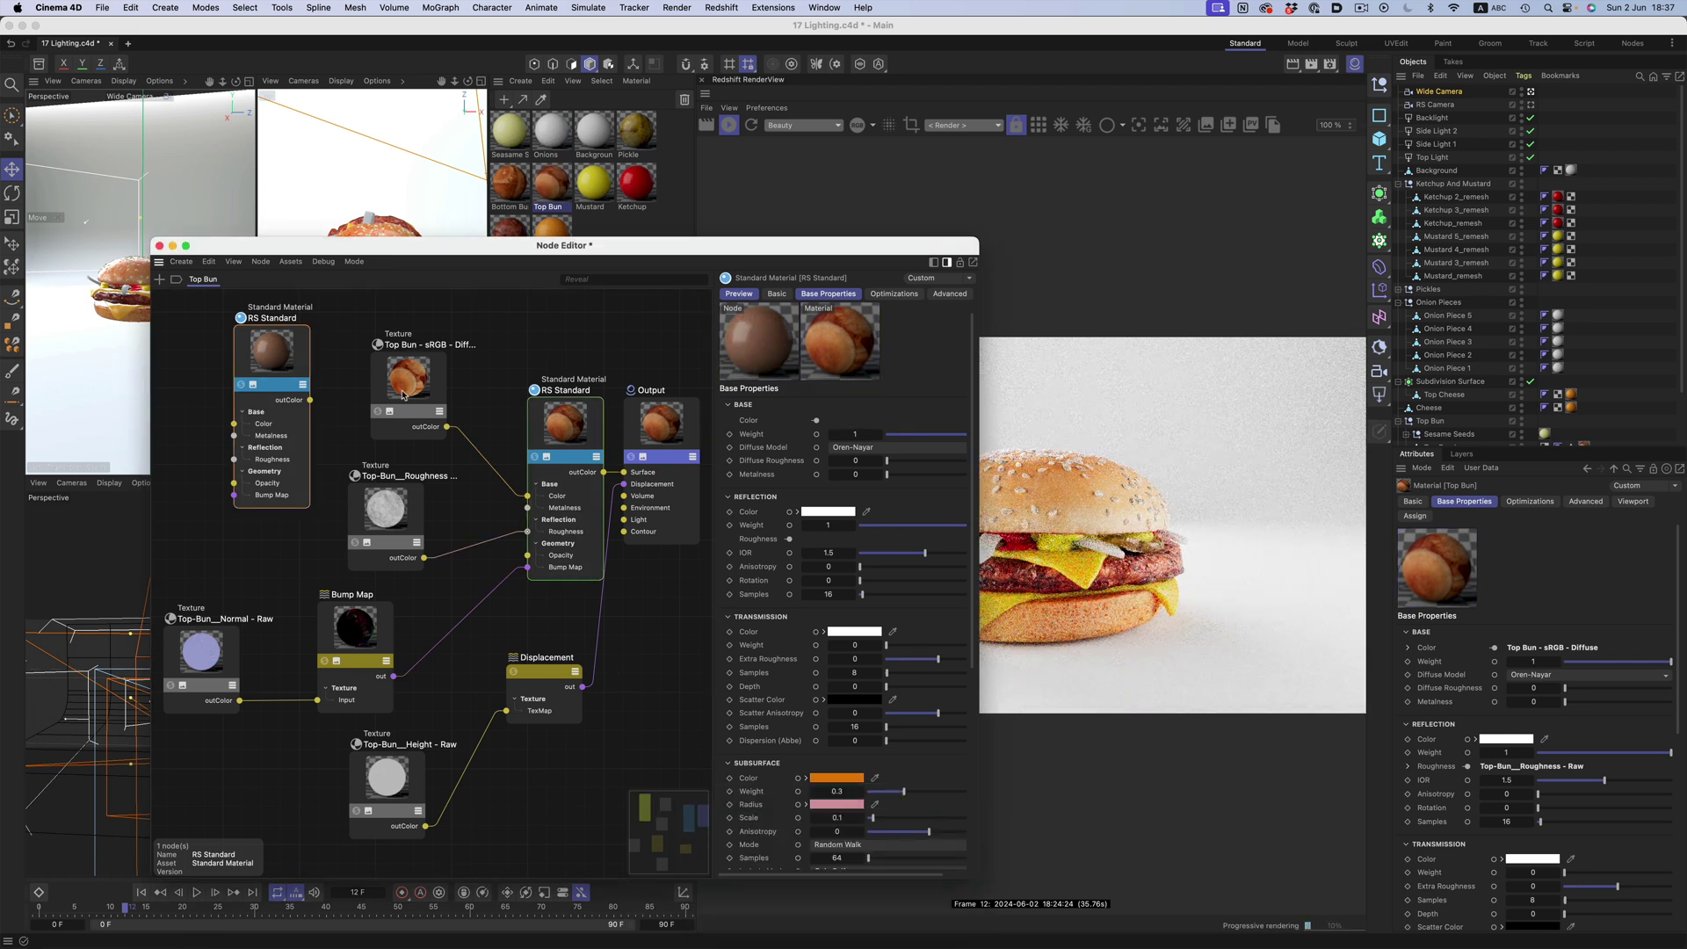
pyautogui.click(837, 804)
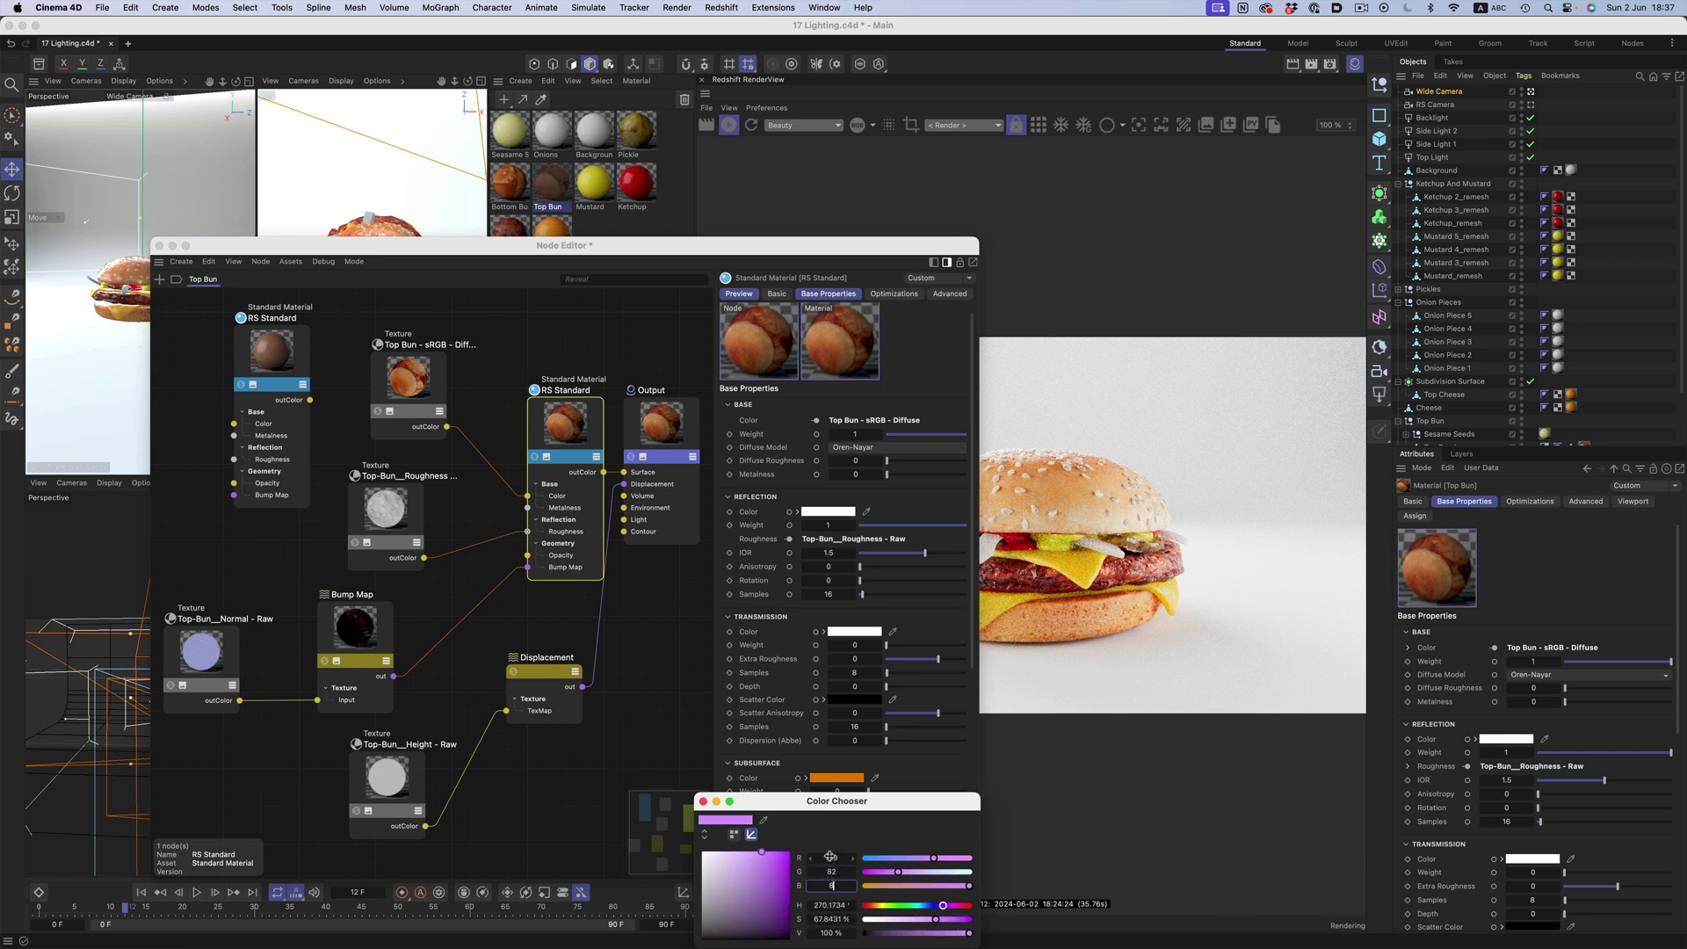
pyautogui.click(703, 801)
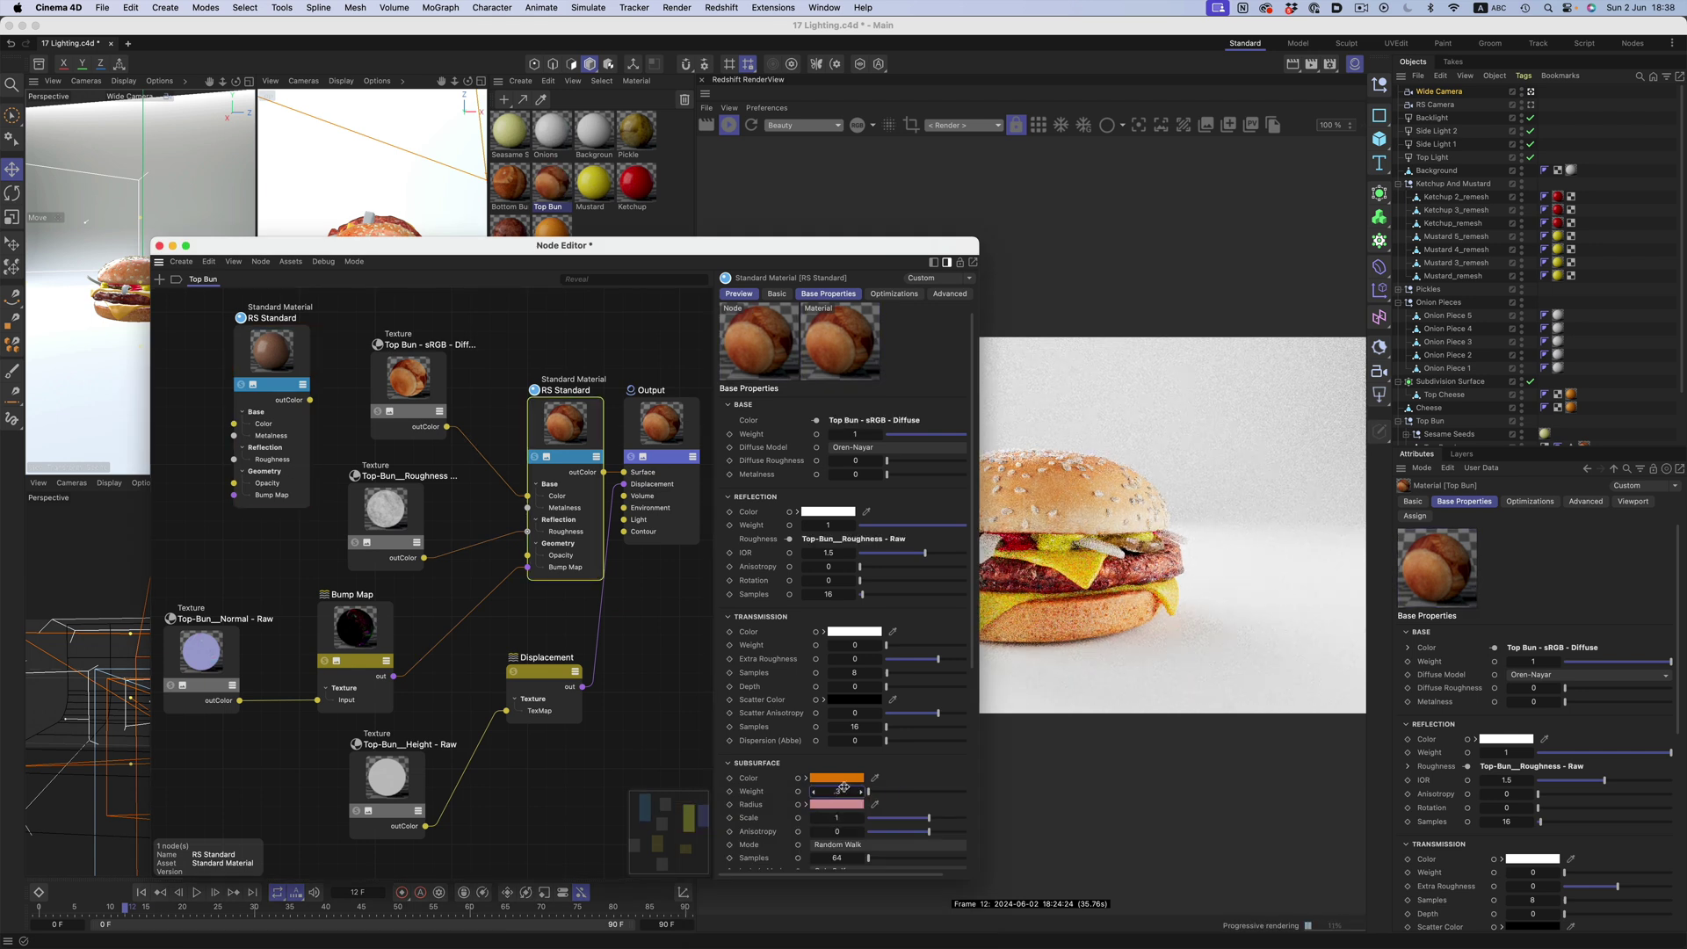
pyautogui.write('0.1')
pyautogui.press('Return')
pyautogui.press('BackSpace')
pyautogui.moveTo(352, 245); pyautogui.dragTo(308, 255)
pyautogui.click(115, 256)
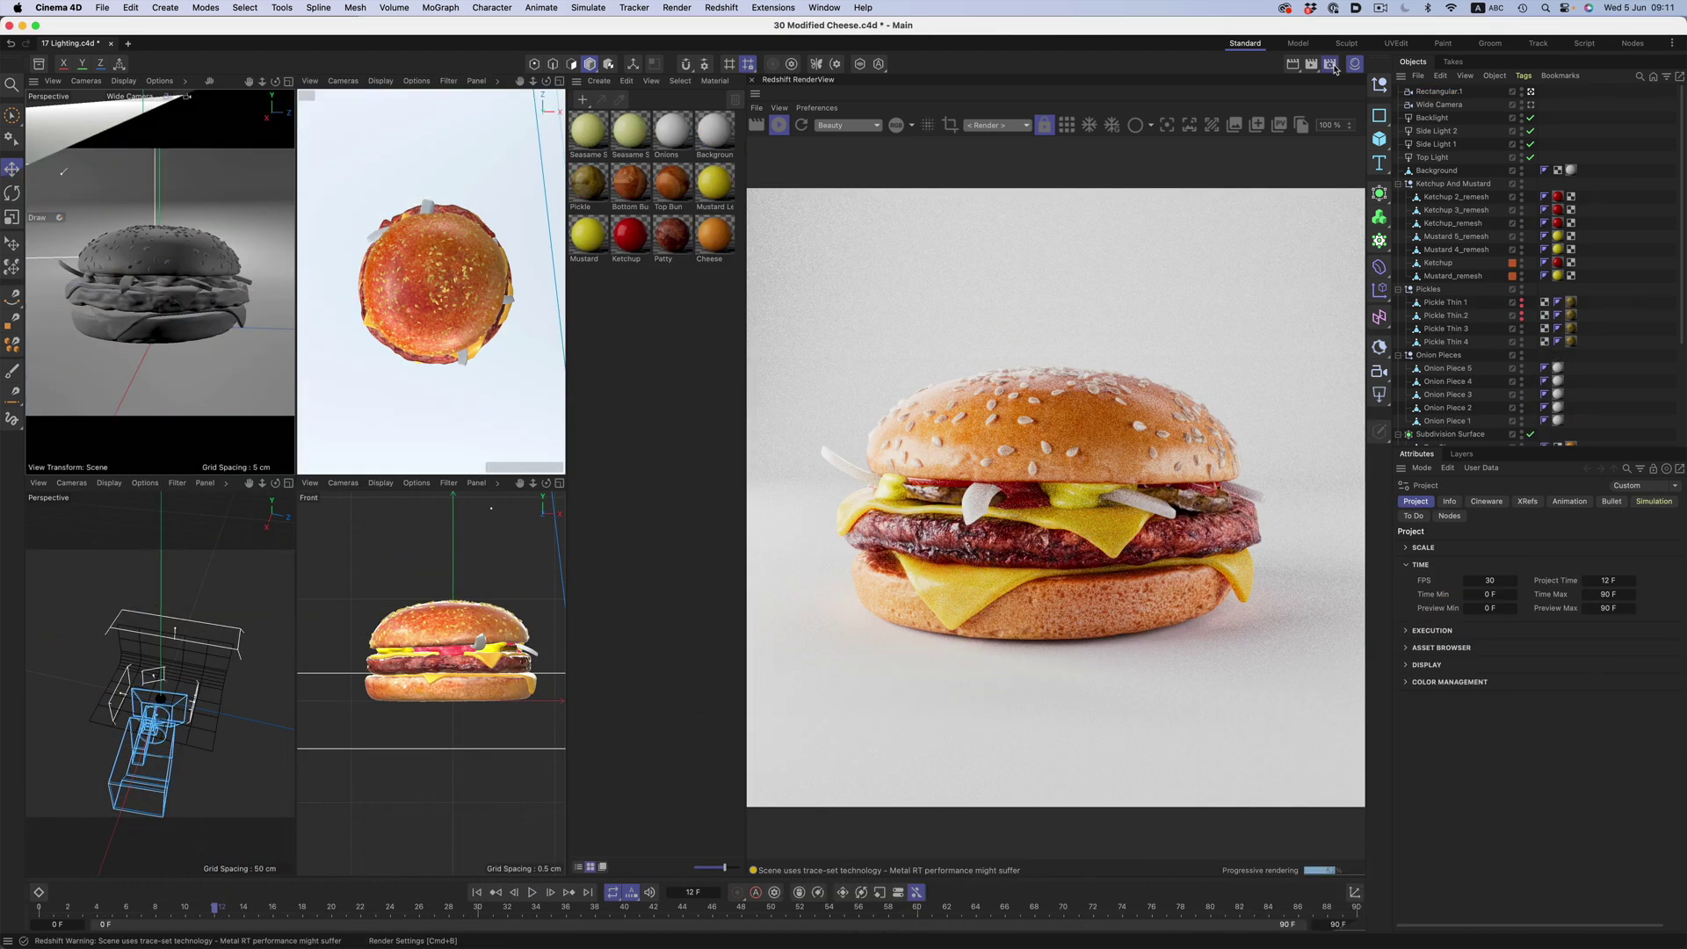
# Bring up Colorista in the Magic Bullet Looks render effect, then re-aim a light and undo it
pyautogui.press('super+b')
pyautogui.moveTo(1471, 45); pyautogui.dragTo(1094, 160)
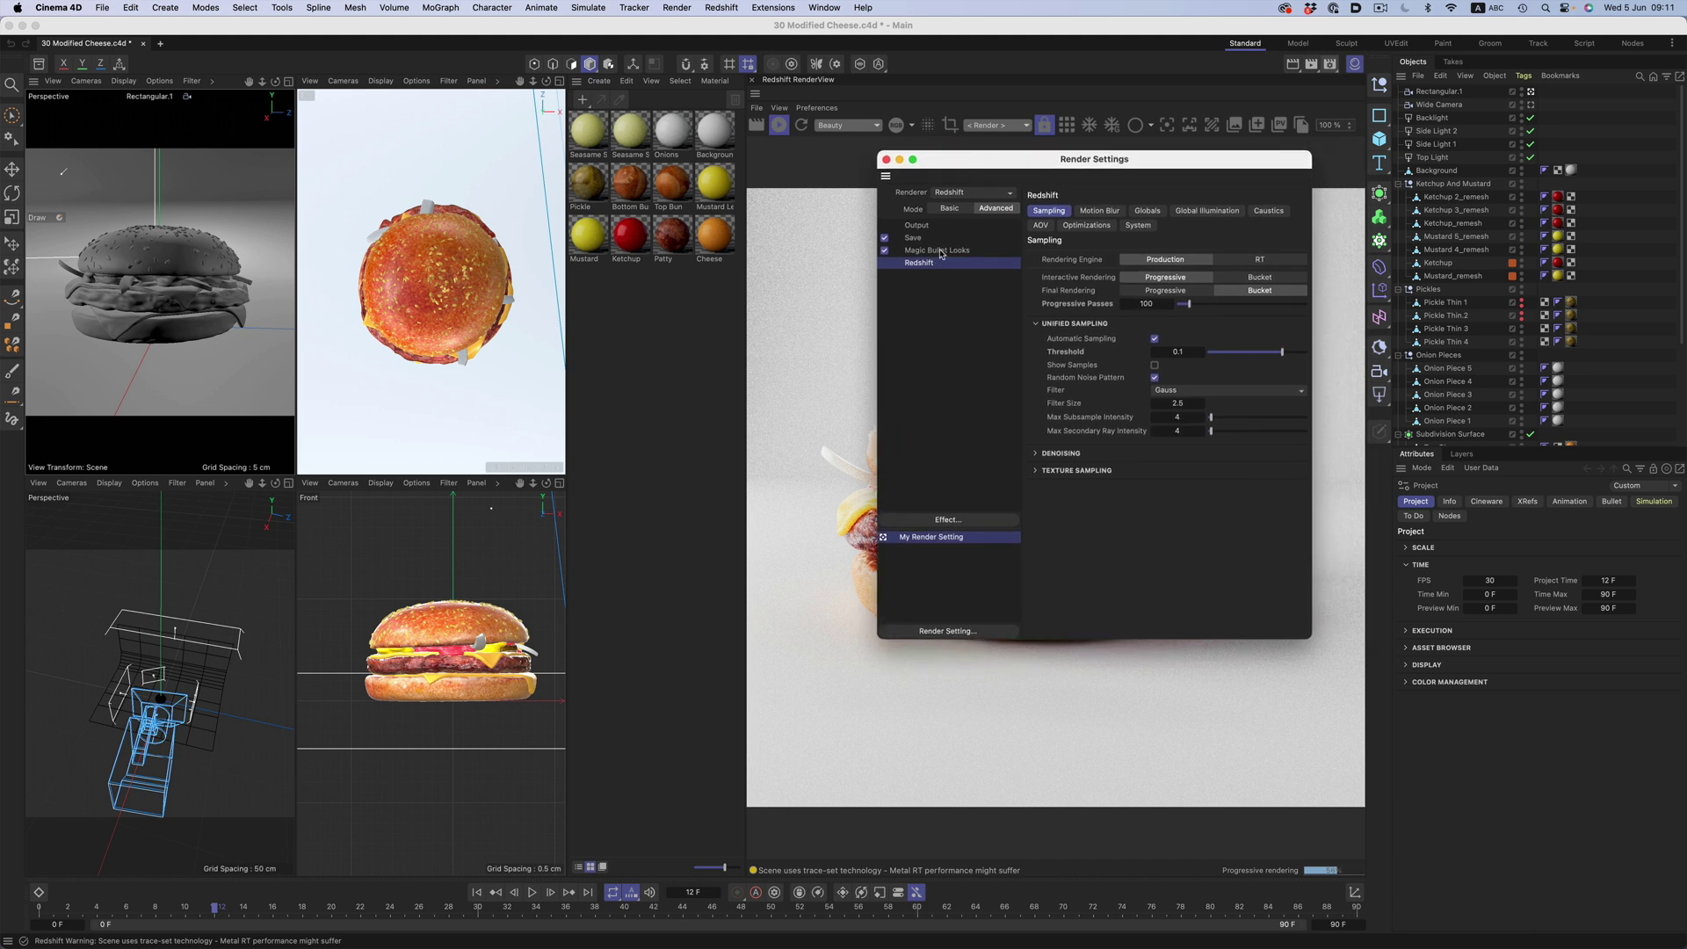
pyautogui.click(937, 250)
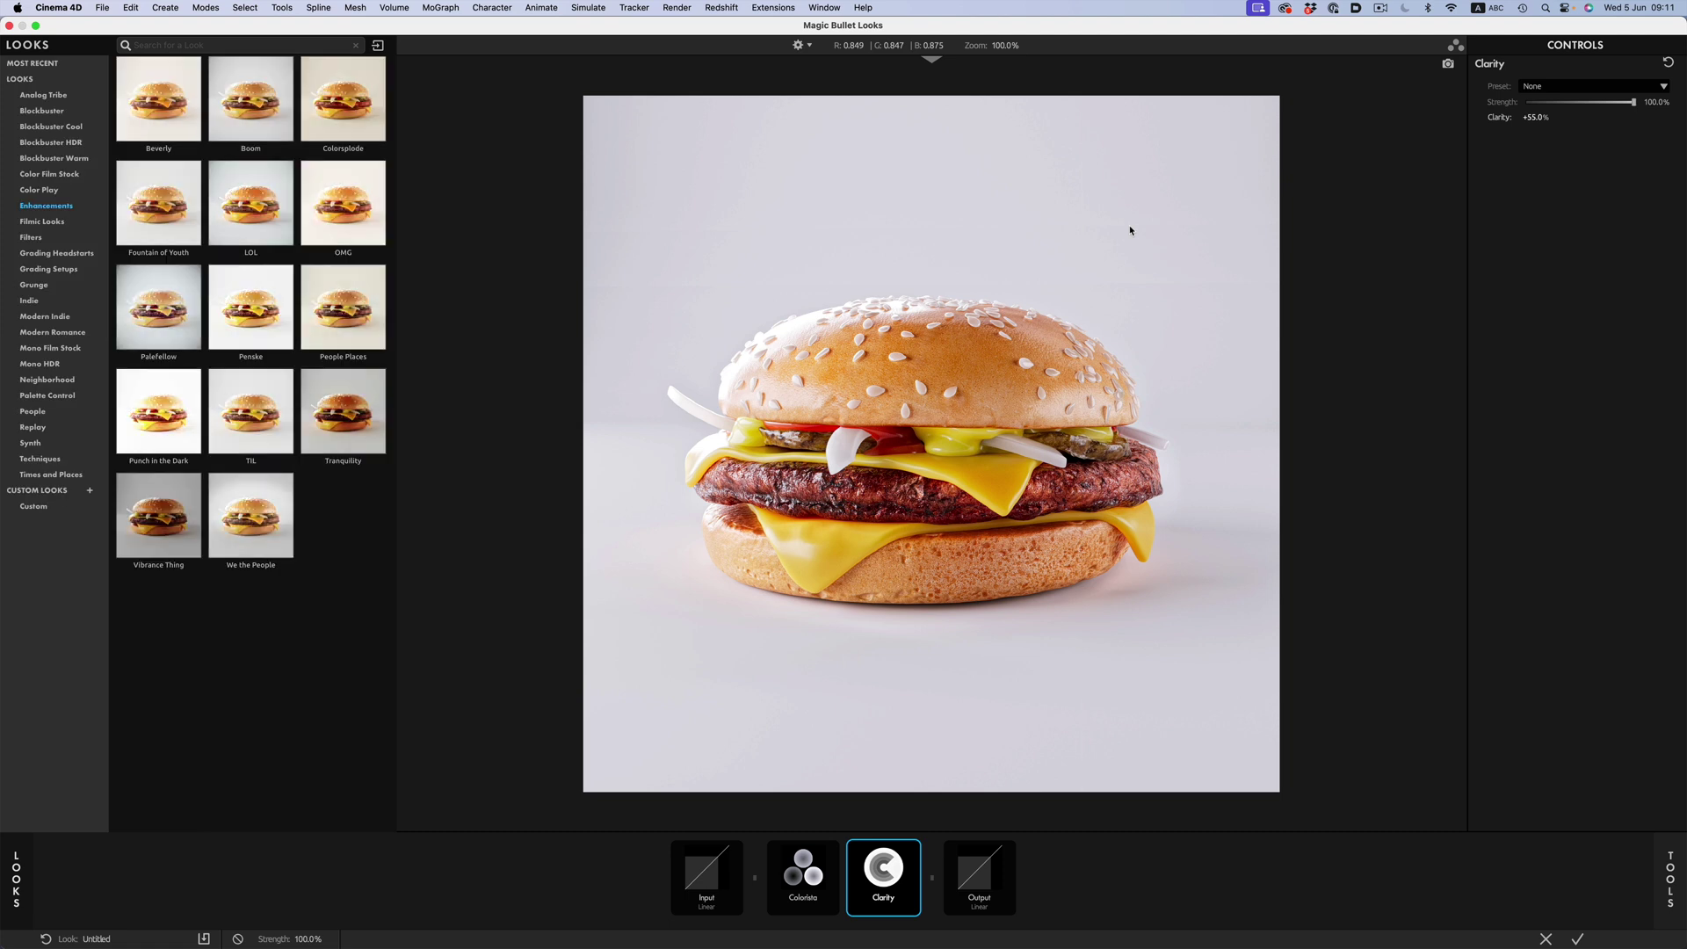
pyautogui.click(800, 872)
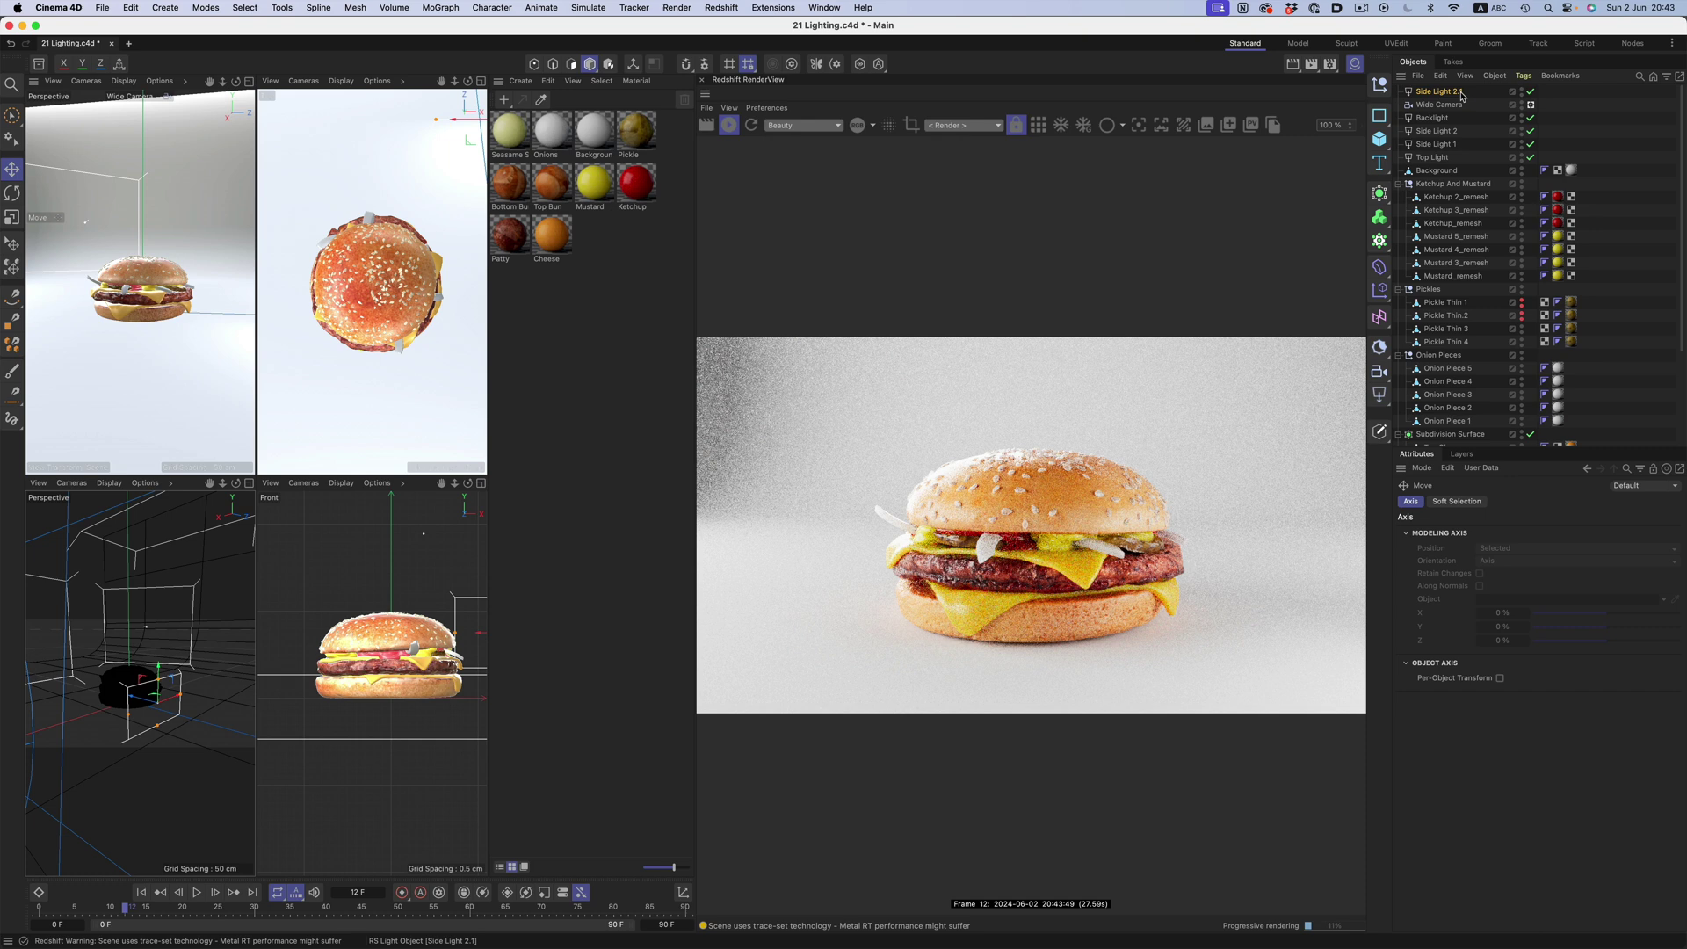
pyautogui.moveTo(123, 708); pyautogui.dragTo(114, 718)
pyautogui.hotkey('ctrl', 'z')
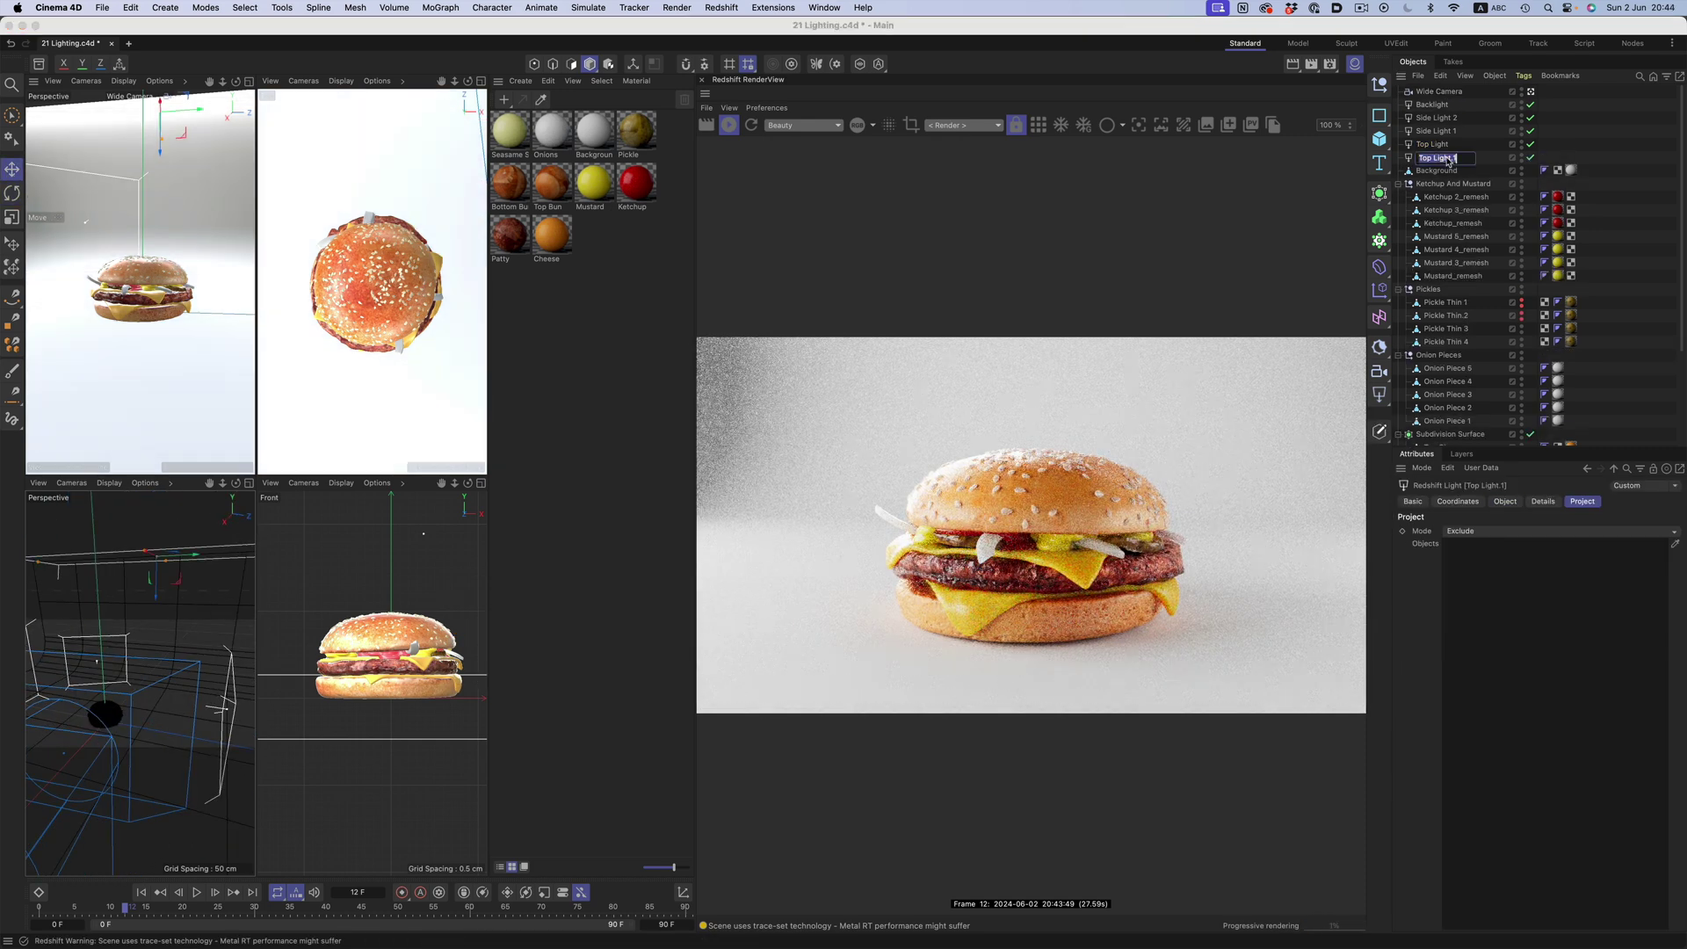